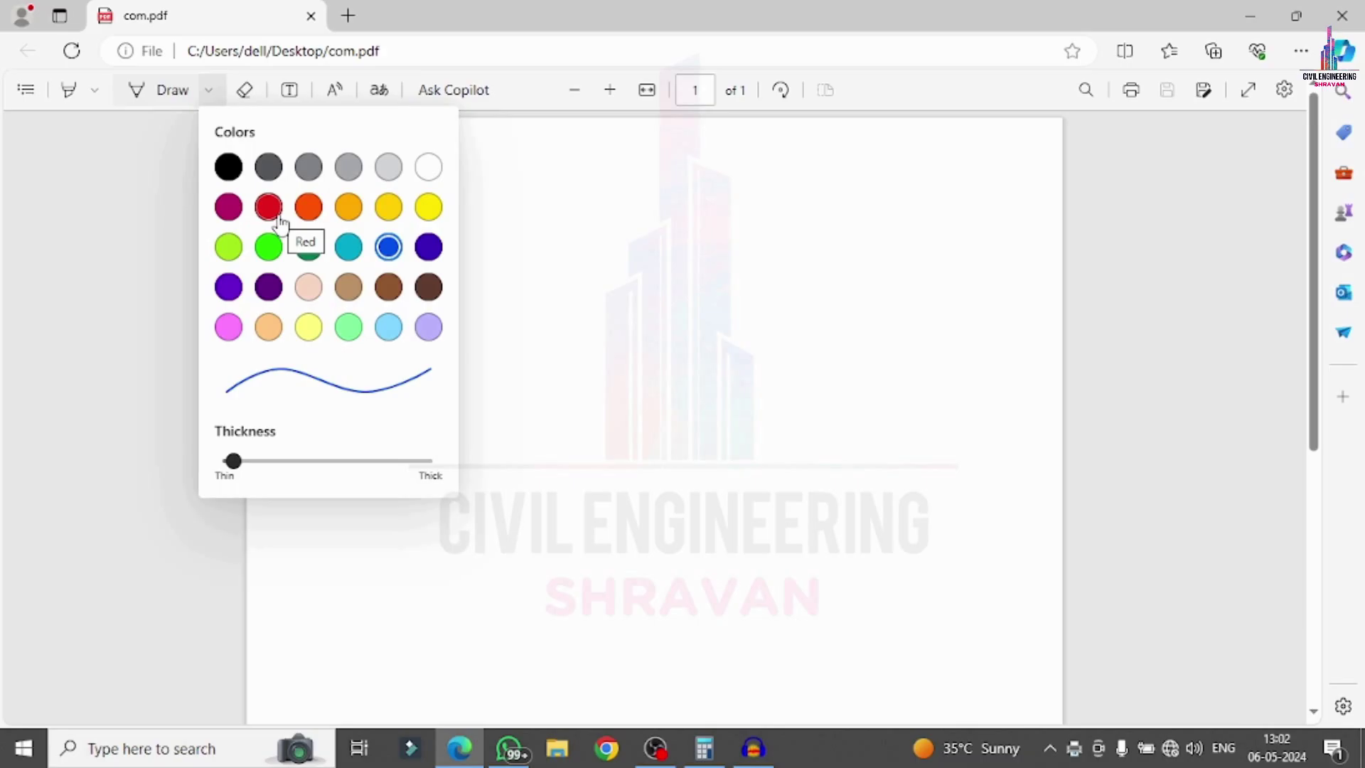
- Choose a black pen and draw five horizontal lines across the com.pdf page
left_click(229, 167)
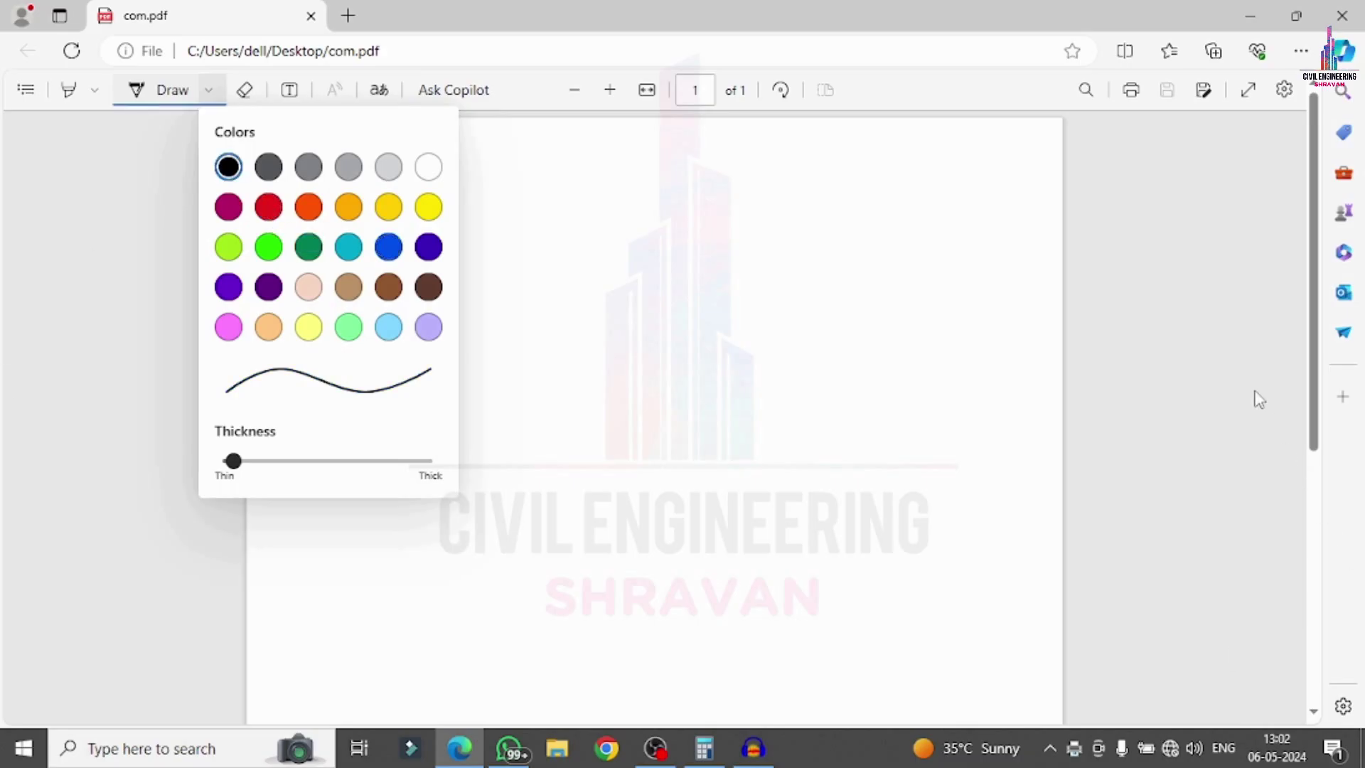
left_click(1192, 318)
mouse_move(427, 205)
left_mouse_down()
mouse_move(757, 241)
mouse_move(931, 211)
left_mouse_up()
left_click_drag(442, 284, 944, 297)
mouse_move(458, 363)
left_mouse_down()
mouse_move(698, 375)
mouse_move(931, 361)
left_mouse_up()
left_click_drag(467, 444, 947, 432)
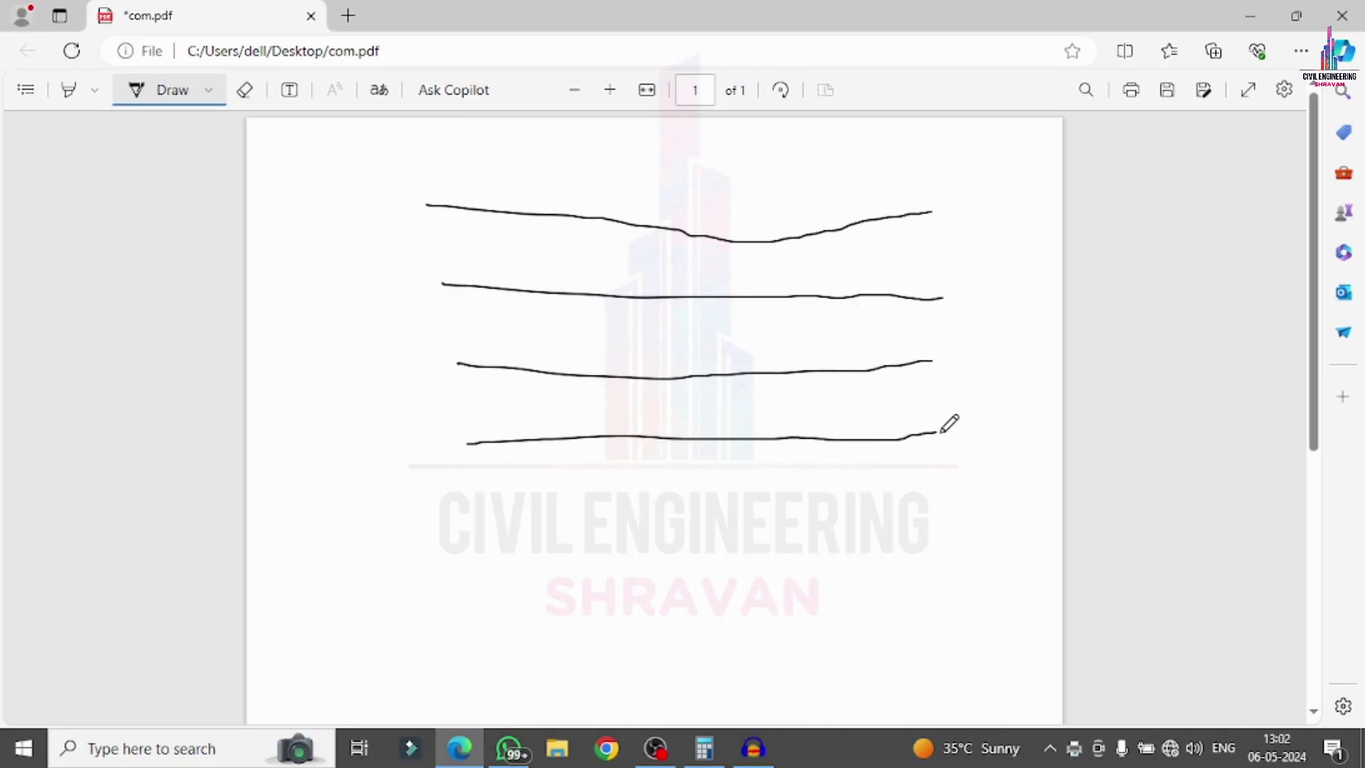
mouse_move(467, 524)
left_mouse_down()
mouse_move(740, 494)
mouse_move(1031, 489)
left_mouse_up()
- Draw eight vertical lines crossing the horizontals to form the grid
mouse_move(426, 205)
left_mouse_down()
mouse_move(455, 334)
mouse_move(462, 524)
left_mouse_up()
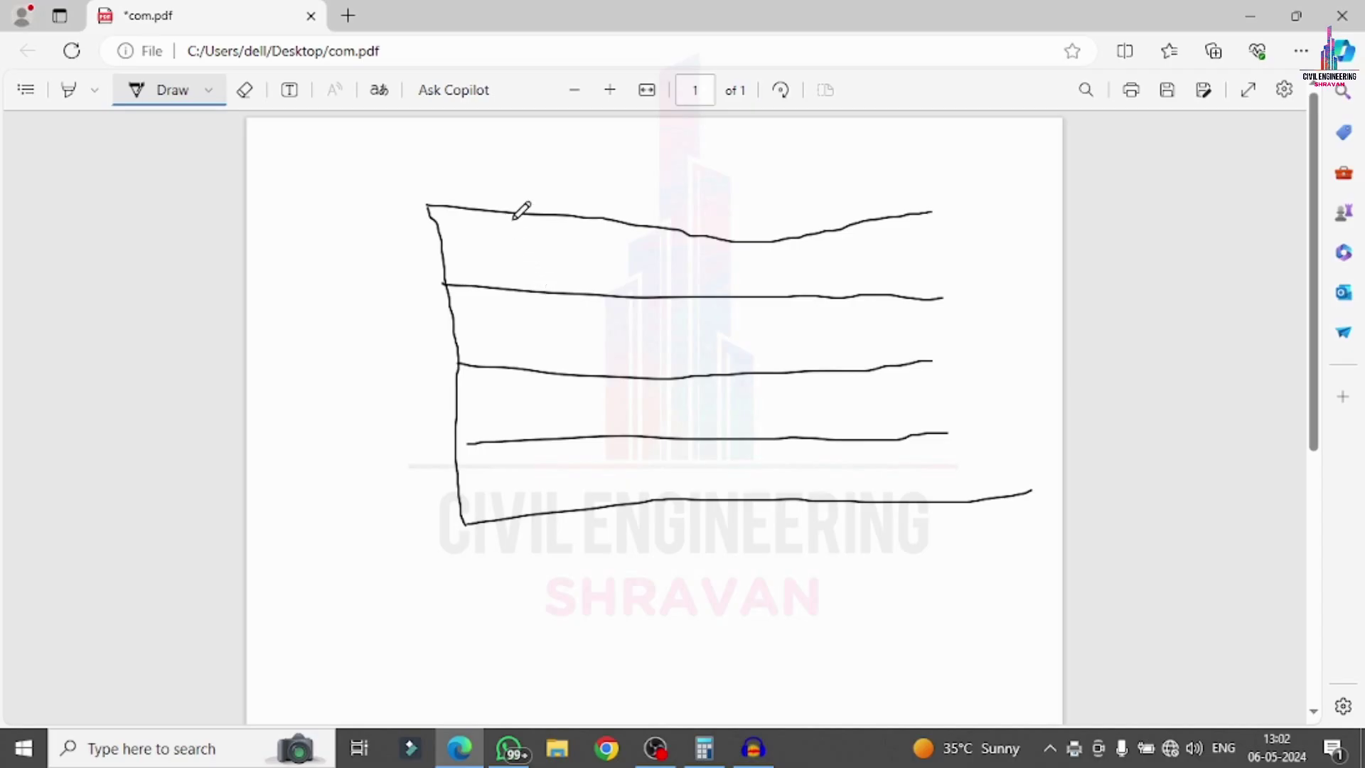
left_click_drag(517, 212, 532, 523)
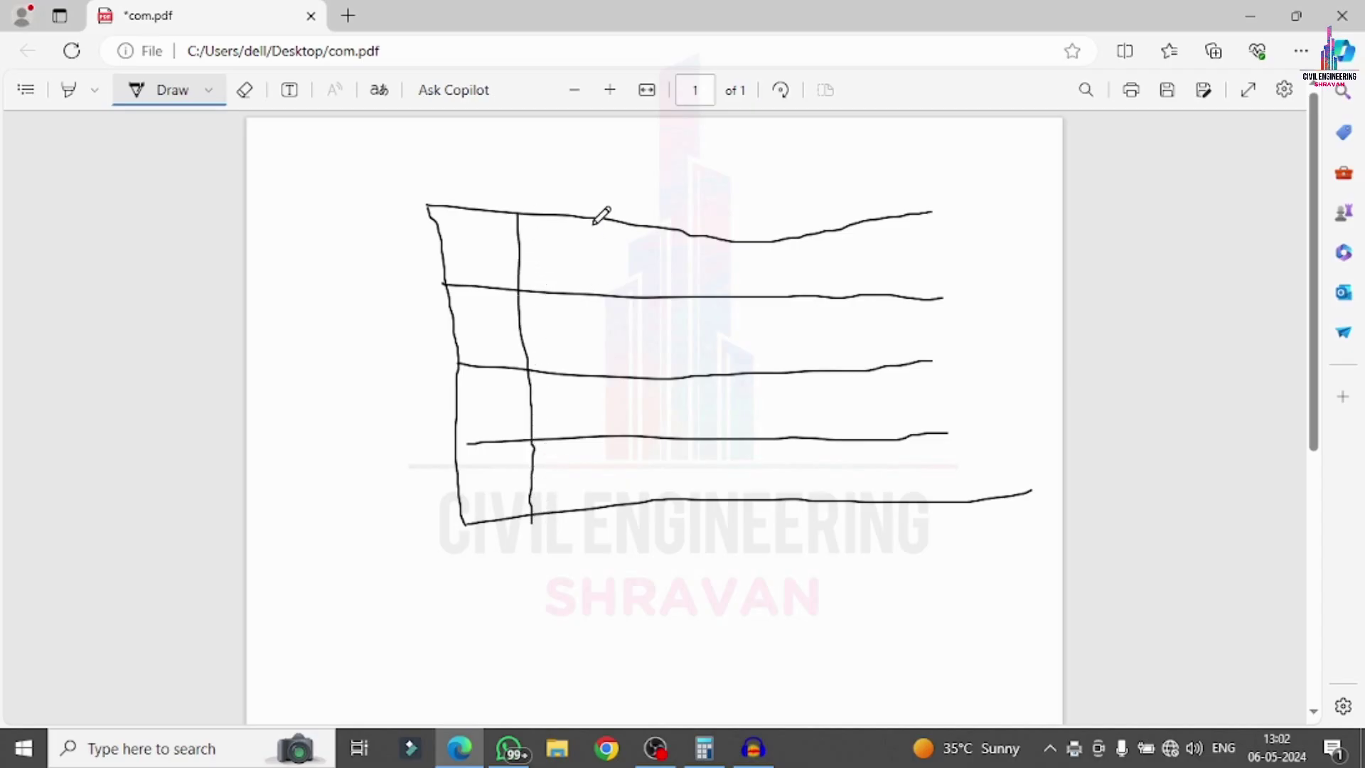
left_click_drag(594, 224, 608, 494)
left_click_drag(659, 229, 678, 497)
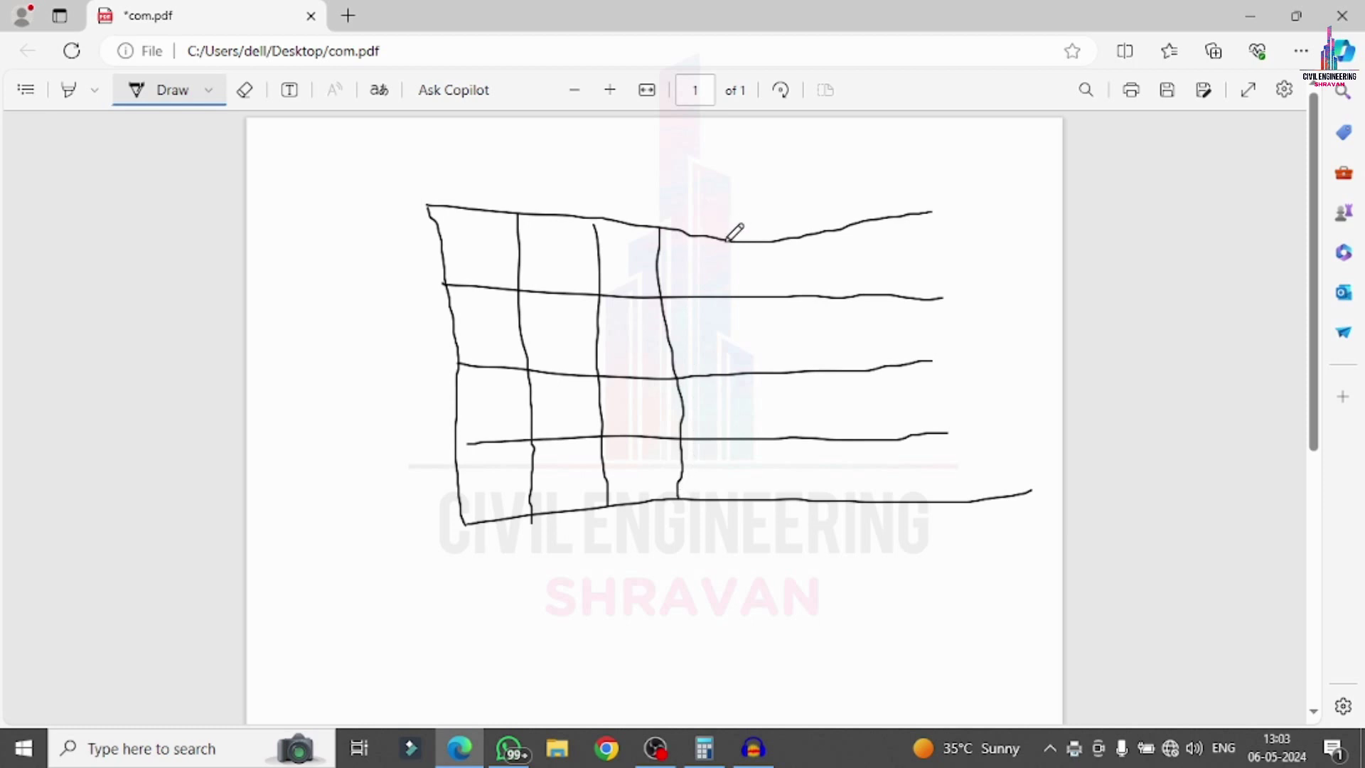
mouse_move(728, 241)
left_mouse_down()
mouse_move(764, 427)
mouse_move(762, 500)
left_mouse_up()
left_click_drag(793, 243, 816, 501)
left_click_drag(868, 215, 877, 501)
left_click_drag(925, 222, 956, 511)
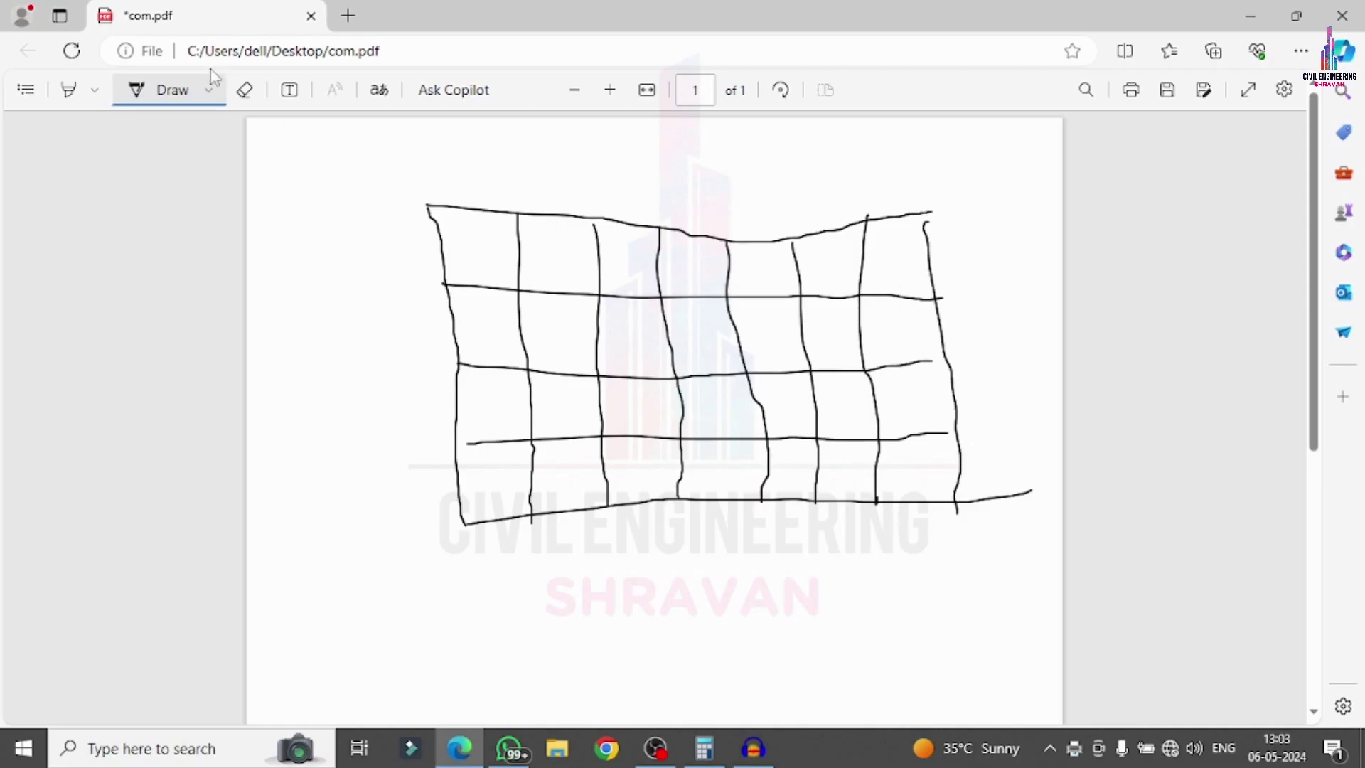
left_click(209, 90)
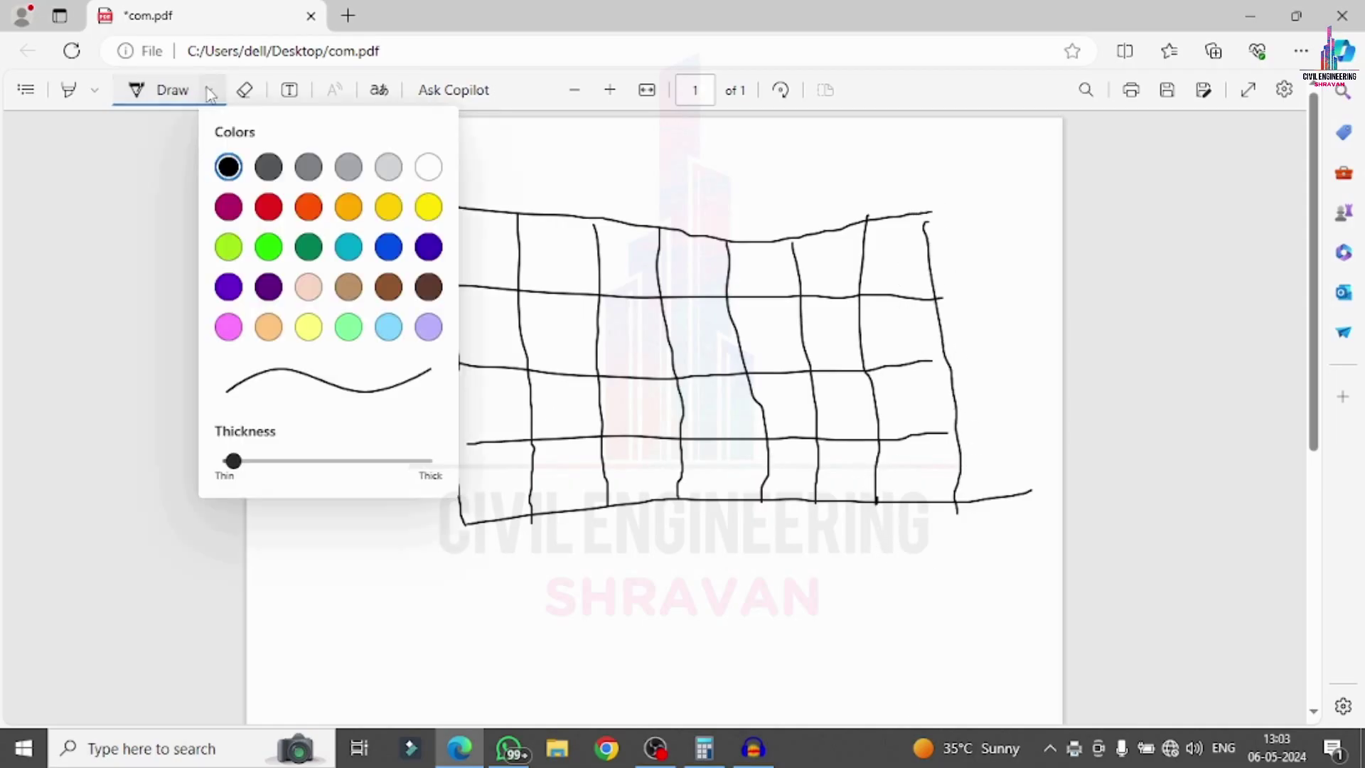
- Switch the pen to red and circle the grid's four corners
left_click(268, 207)
left_click(1094, 245)
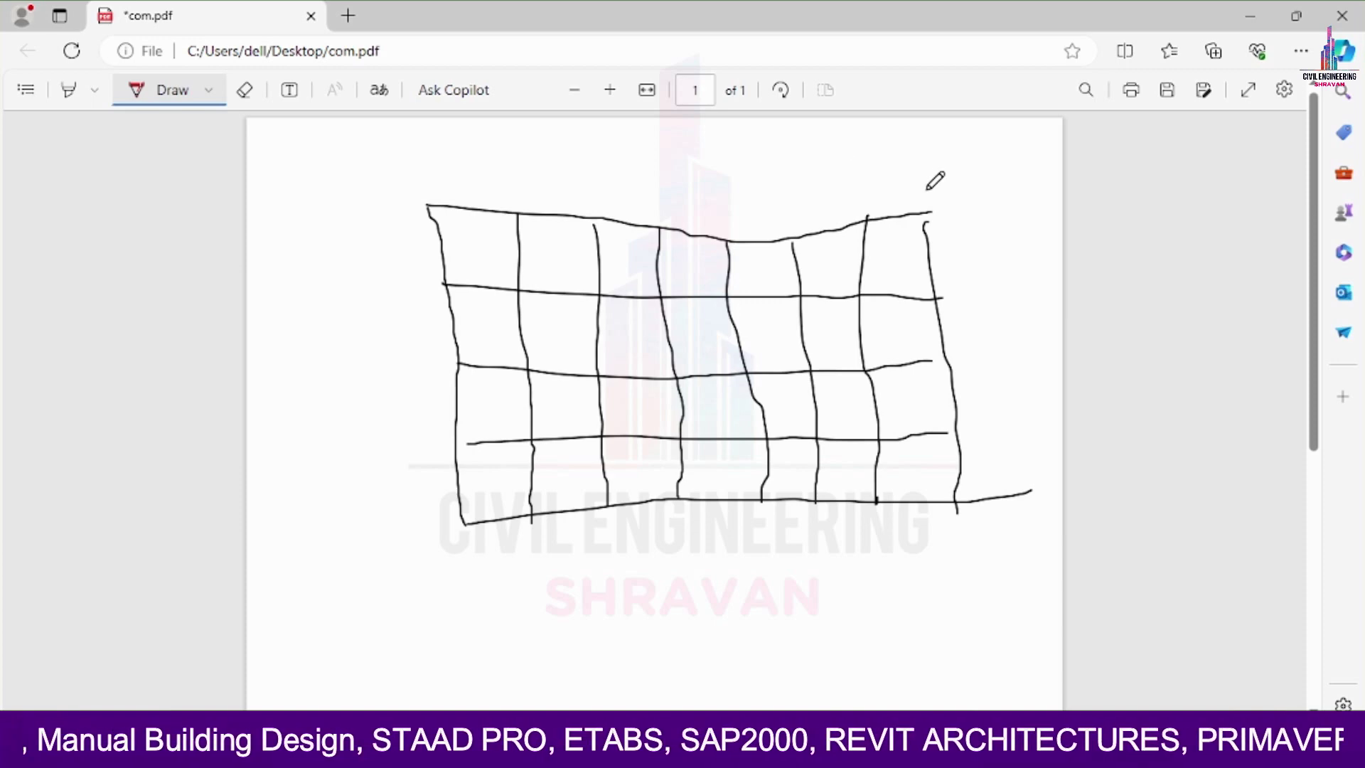
mouse_move(939, 199)
left_mouse_down()
mouse_move(920, 189)
mouse_move(908, 213)
mouse_move(923, 232)
mouse_move(948, 213)
mouse_move(933, 191)
left_mouse_up()
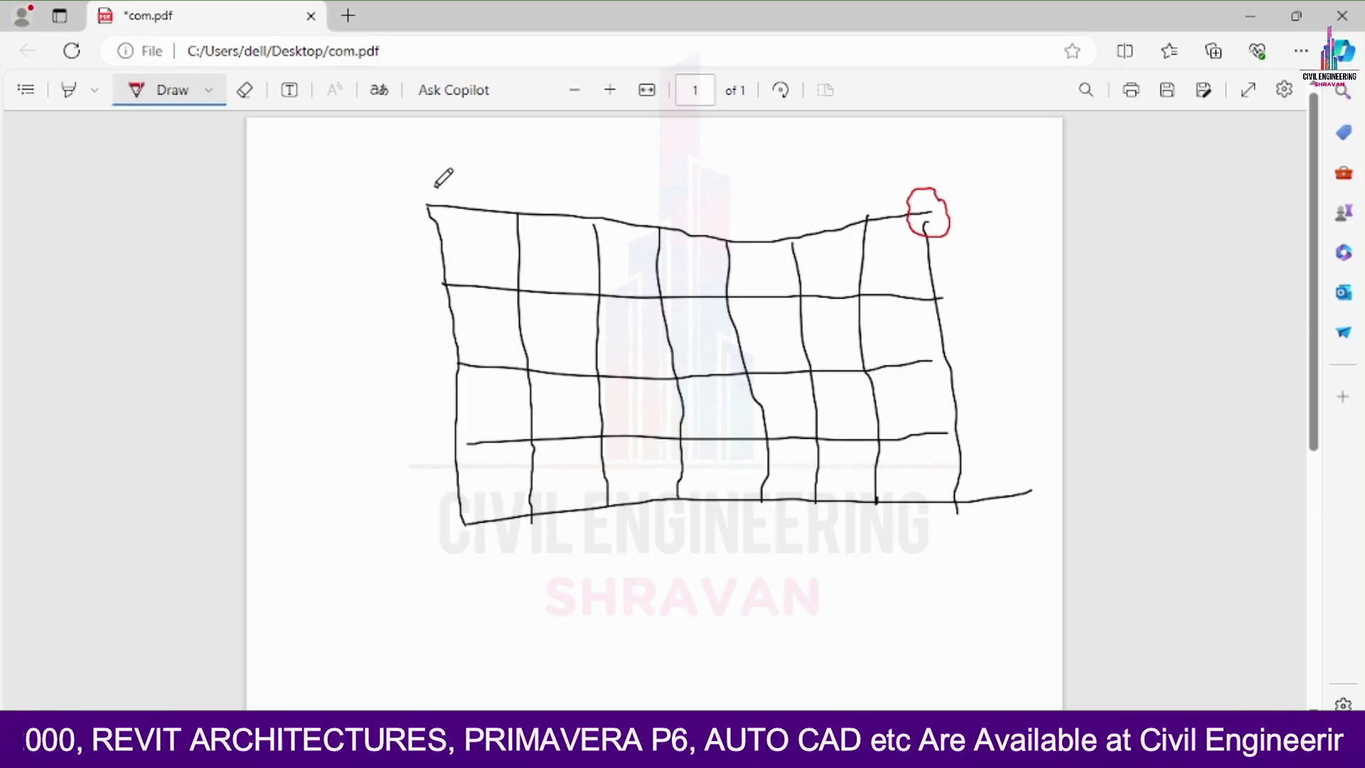
mouse_move(438, 187)
left_mouse_down()
mouse_move(413, 200)
mouse_move(418, 218)
mouse_move(438, 230)
mouse_move(436, 185)
left_mouse_up()
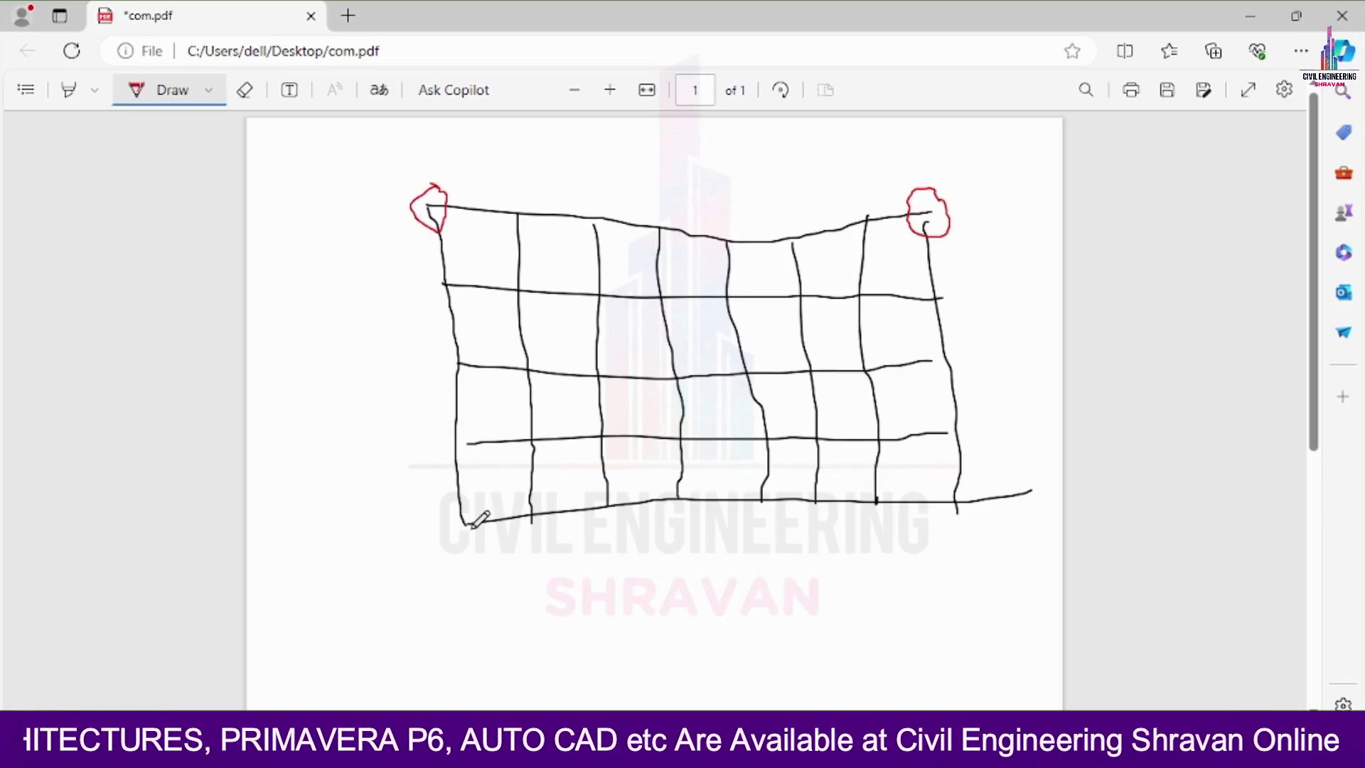
mouse_move(475, 496)
left_mouse_down()
mouse_move(440, 507)
mouse_move(467, 545)
mouse_move(462, 494)
left_mouse_up()
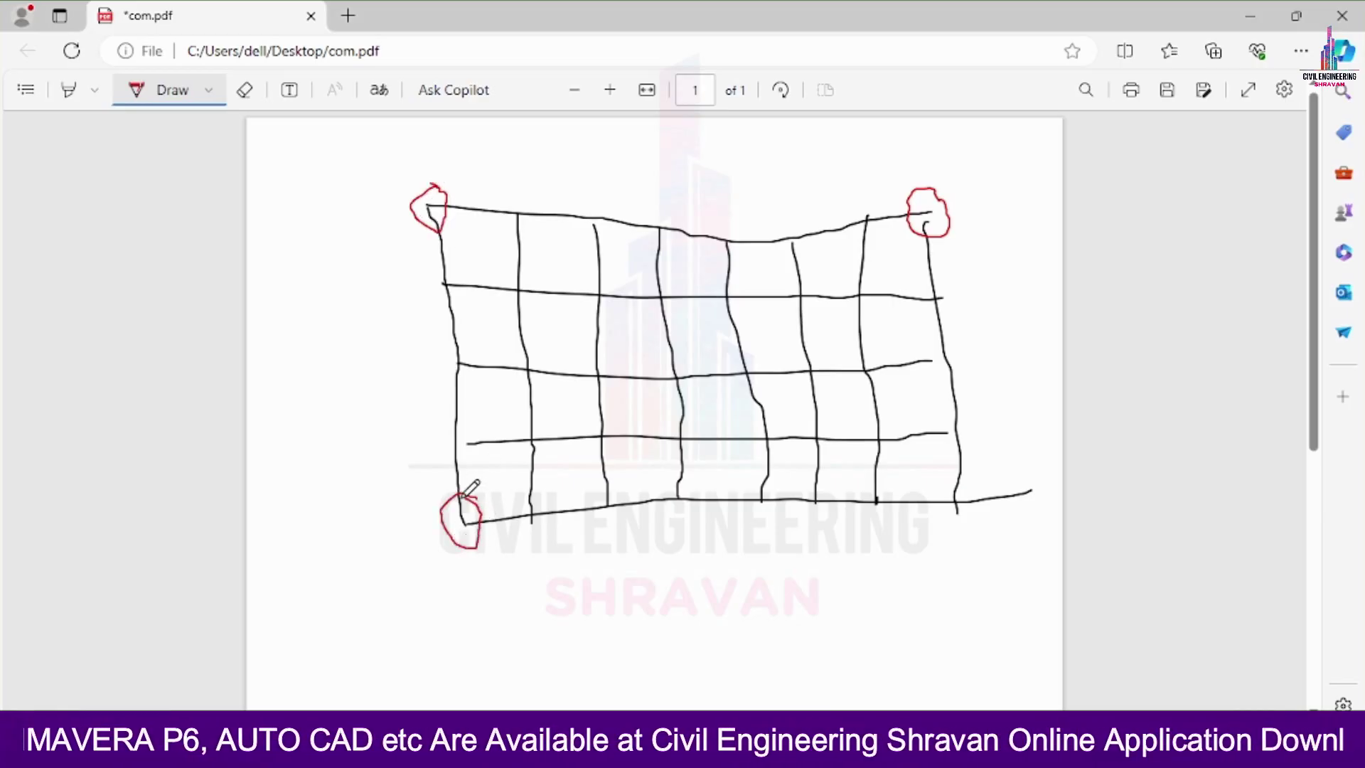
mouse_move(944, 489)
left_mouse_down()
mouse_move(951, 522)
mouse_move(969, 527)
mouse_move(943, 484)
left_mouse_up()
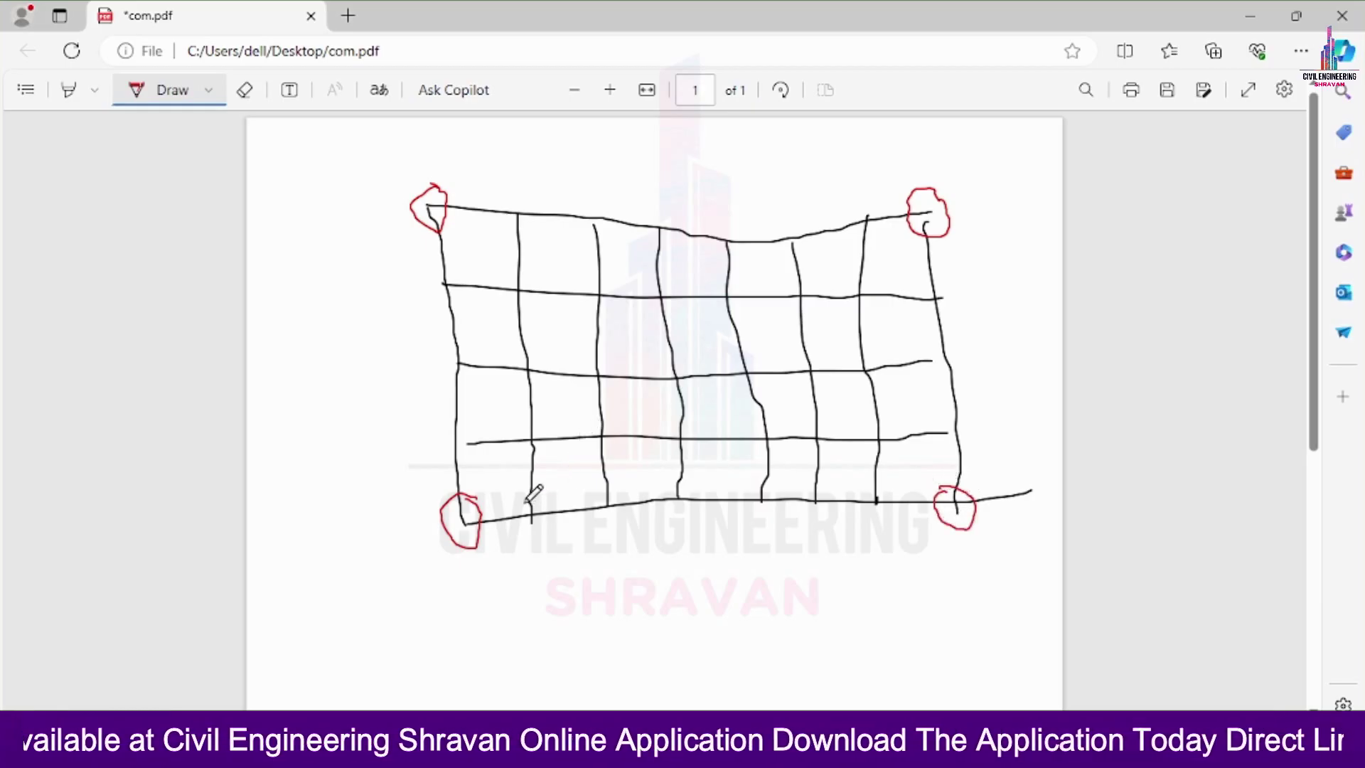
- Loop red marks around the bottom edge, right column, top edge, left column and centre
mouse_move(533, 494)
left_mouse_down()
mouse_move(518, 541)
mouse_move(560, 537)
mouse_move(556, 511)
mouse_move(594, 513)
mouse_move(599, 528)
mouse_move(634, 513)
mouse_move(624, 497)
mouse_move(587, 499)
left_mouse_up()
mouse_move(670, 482)
left_mouse_down()
mouse_move(910, 506)
mouse_move(708, 473)
mouse_move(669, 481)
left_mouse_up()
mouse_move(928, 285)
left_mouse_down()
mouse_move(931, 437)
mouse_move(968, 374)
mouse_move(937, 298)
left_mouse_up()
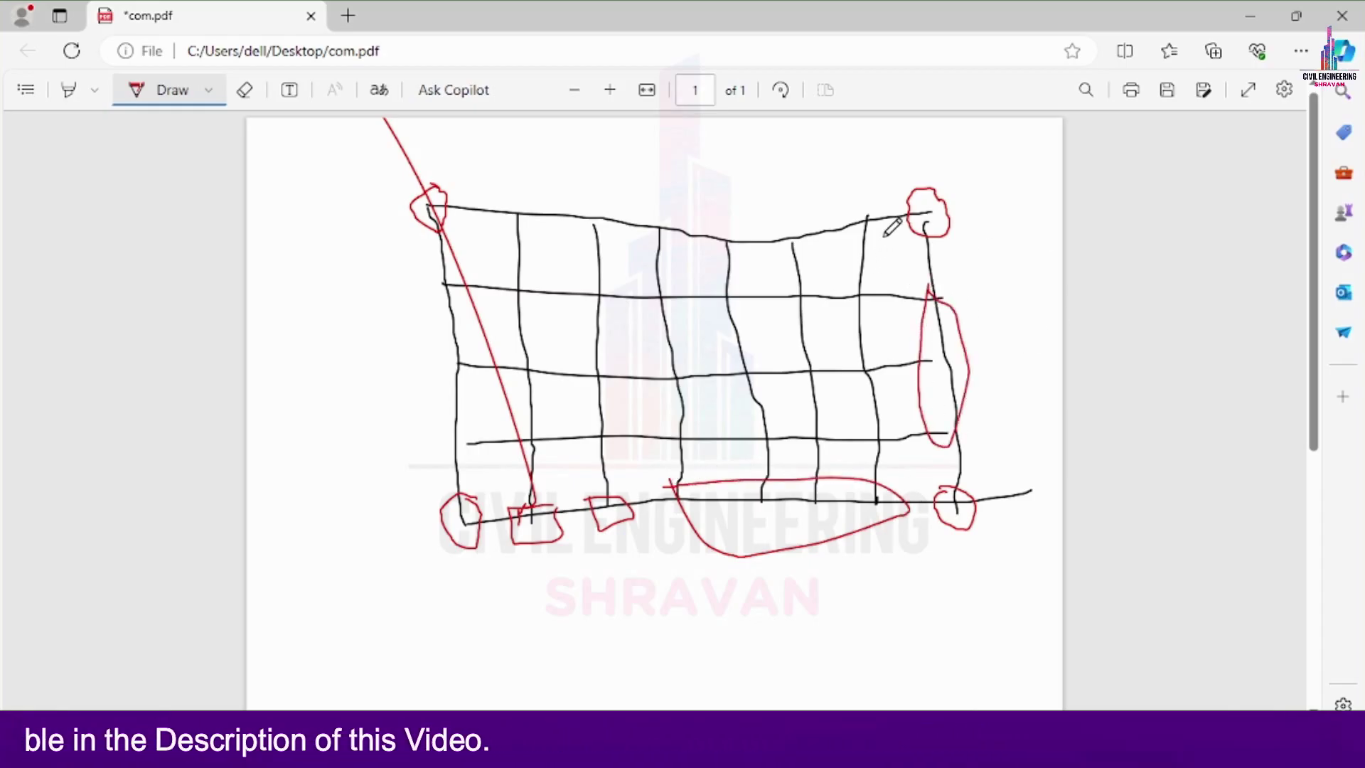
mouse_move(884, 237)
left_mouse_down()
mouse_move(798, 201)
mouse_move(521, 214)
mouse_move(512, 226)
mouse_move(653, 260)
mouse_move(864, 229)
left_mouse_up()
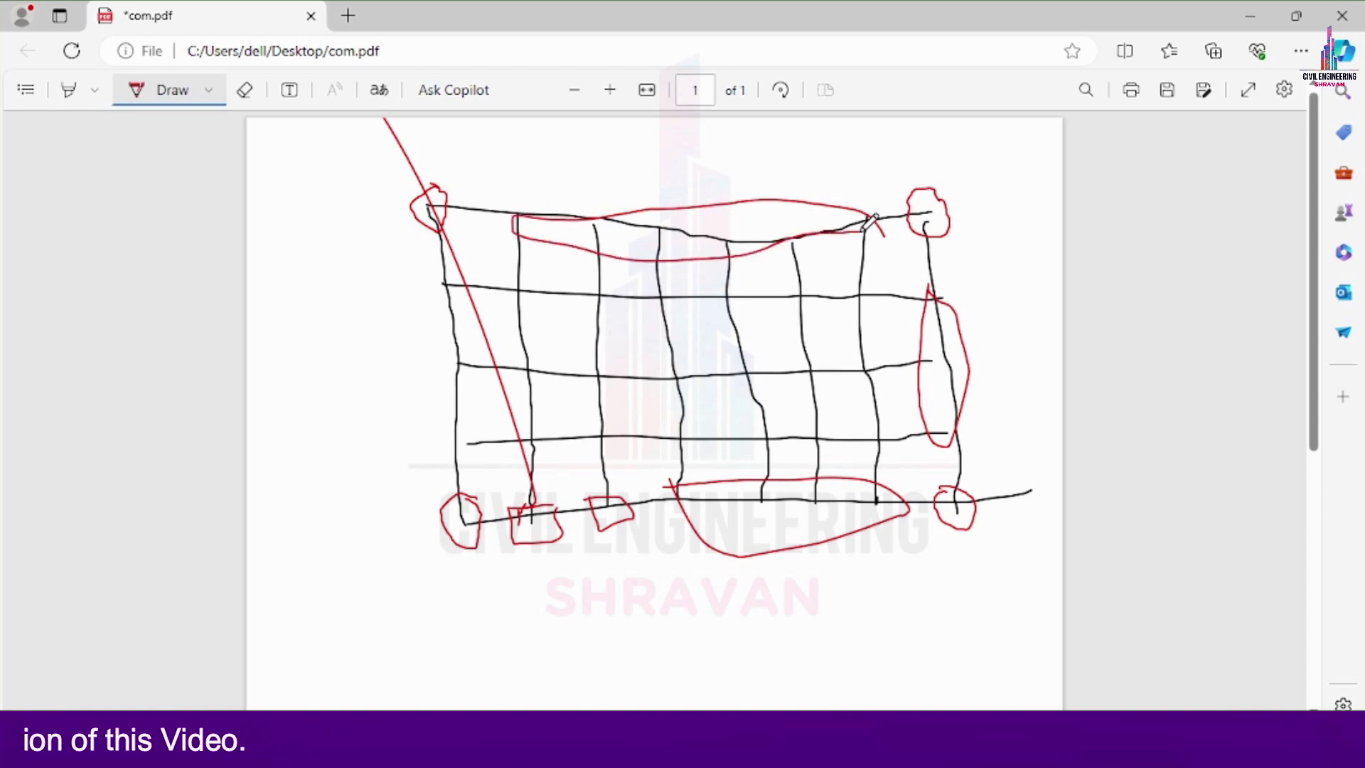
mouse_move(435, 278)
left_mouse_down()
mouse_move(453, 438)
mouse_move(480, 450)
mouse_move(472, 346)
mouse_move(433, 272)
left_mouse_up()
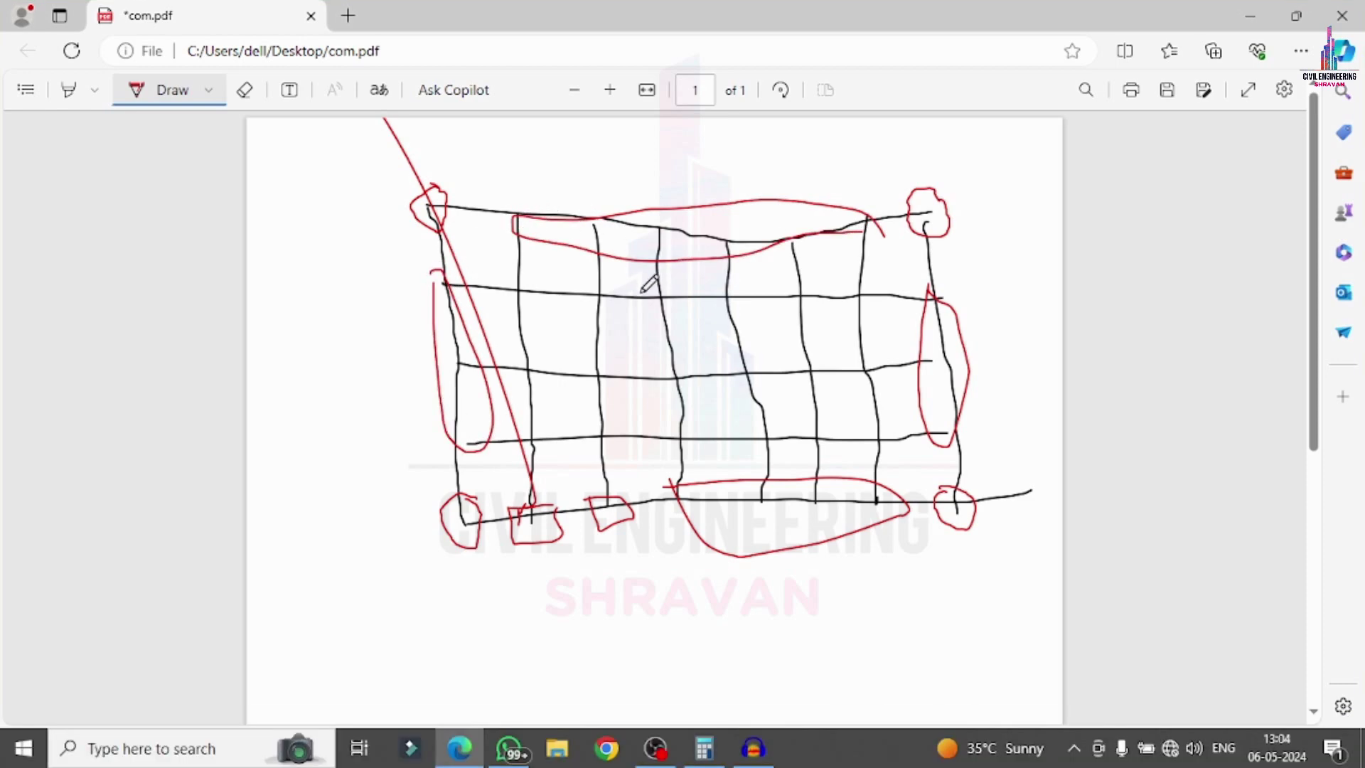
mouse_move(644, 293)
left_mouse_down()
mouse_move(643, 314)
mouse_move(713, 291)
mouse_move(708, 309)
mouse_move(640, 313)
left_mouse_up()
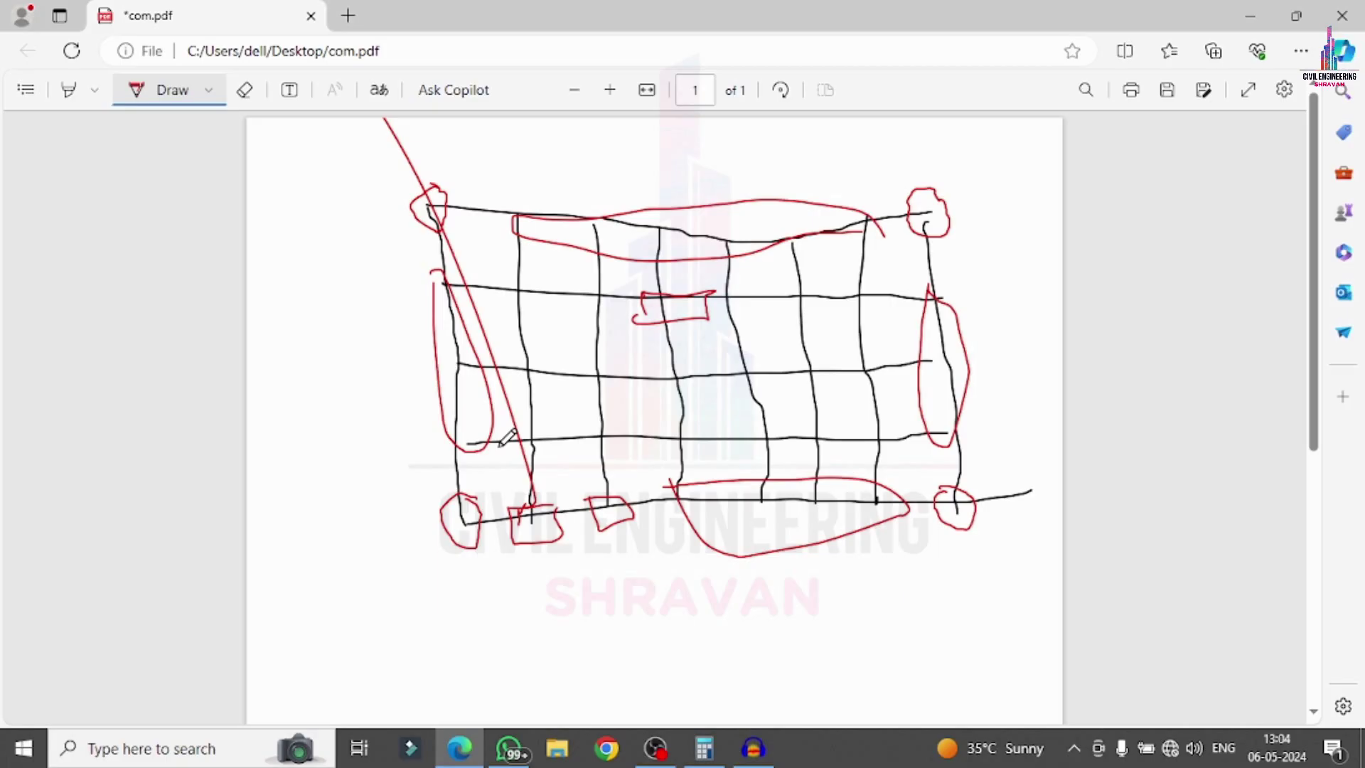
- Launch STAAD.Pro V8i and create a Space project named Comp in metres and kilonewtons
left_click(1250, 16)
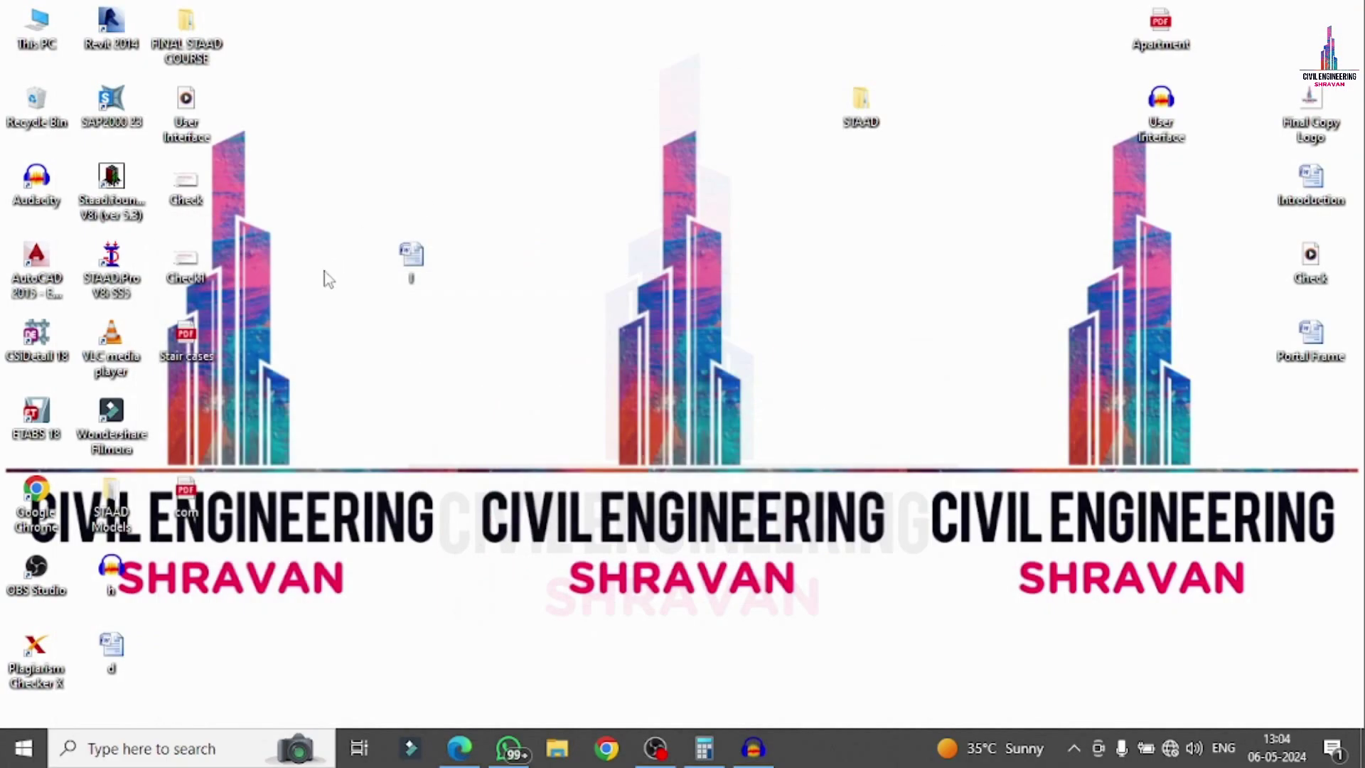
double_click(112, 264)
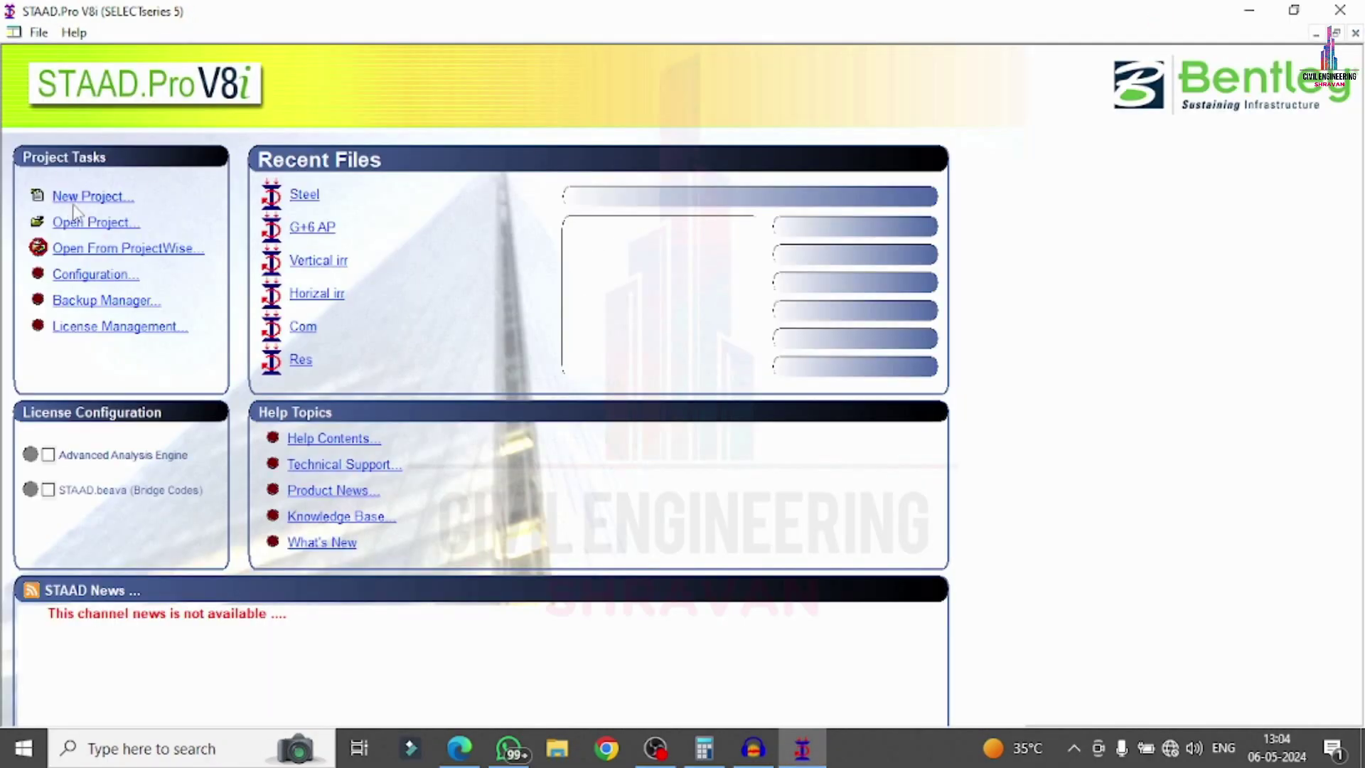
left_click(84, 200)
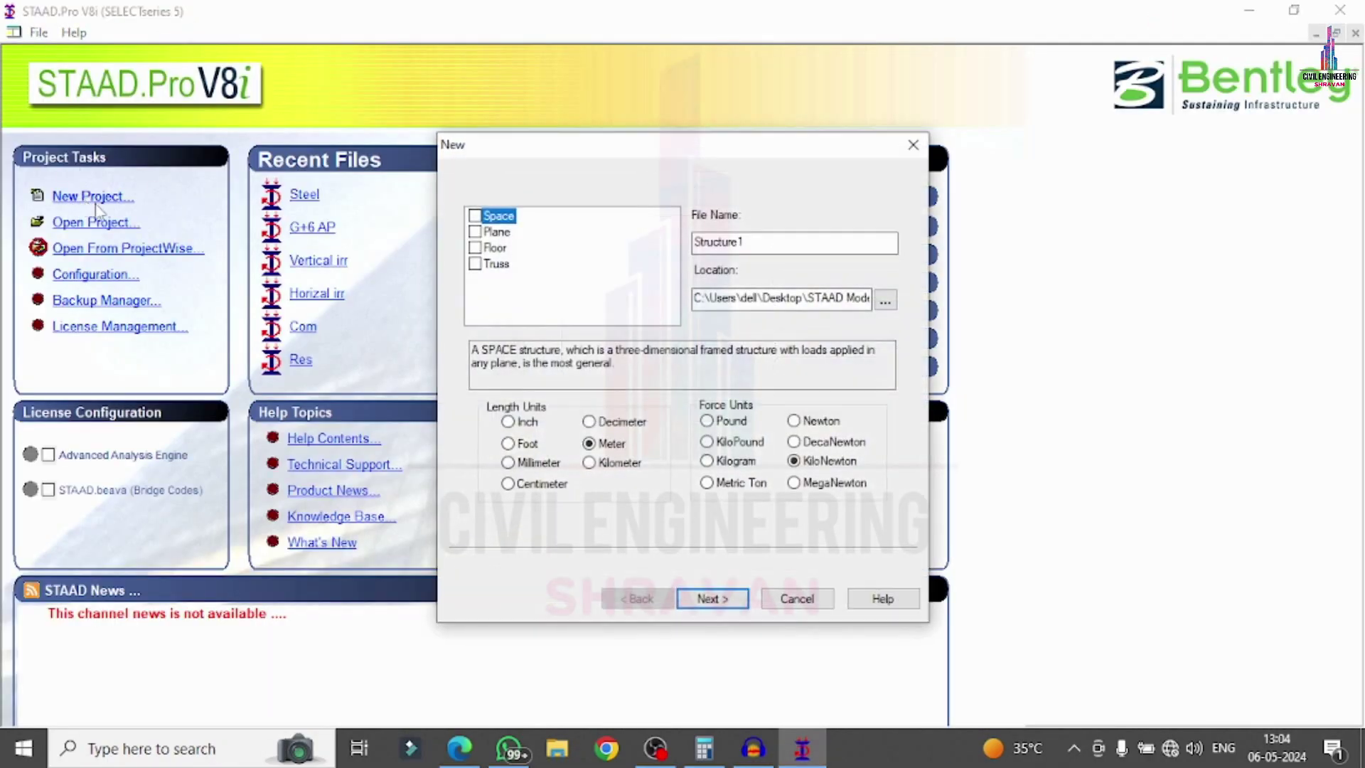
double_click(776, 243)
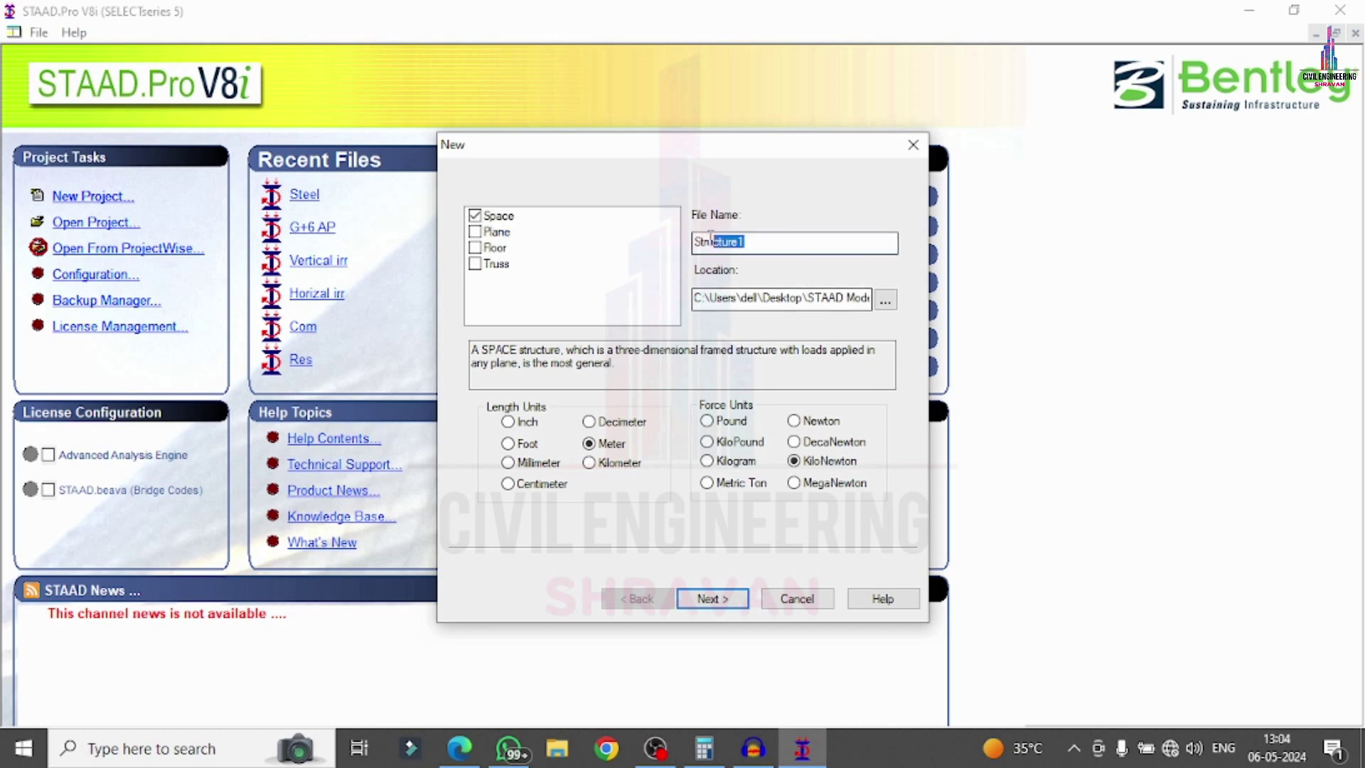
type("Comp")
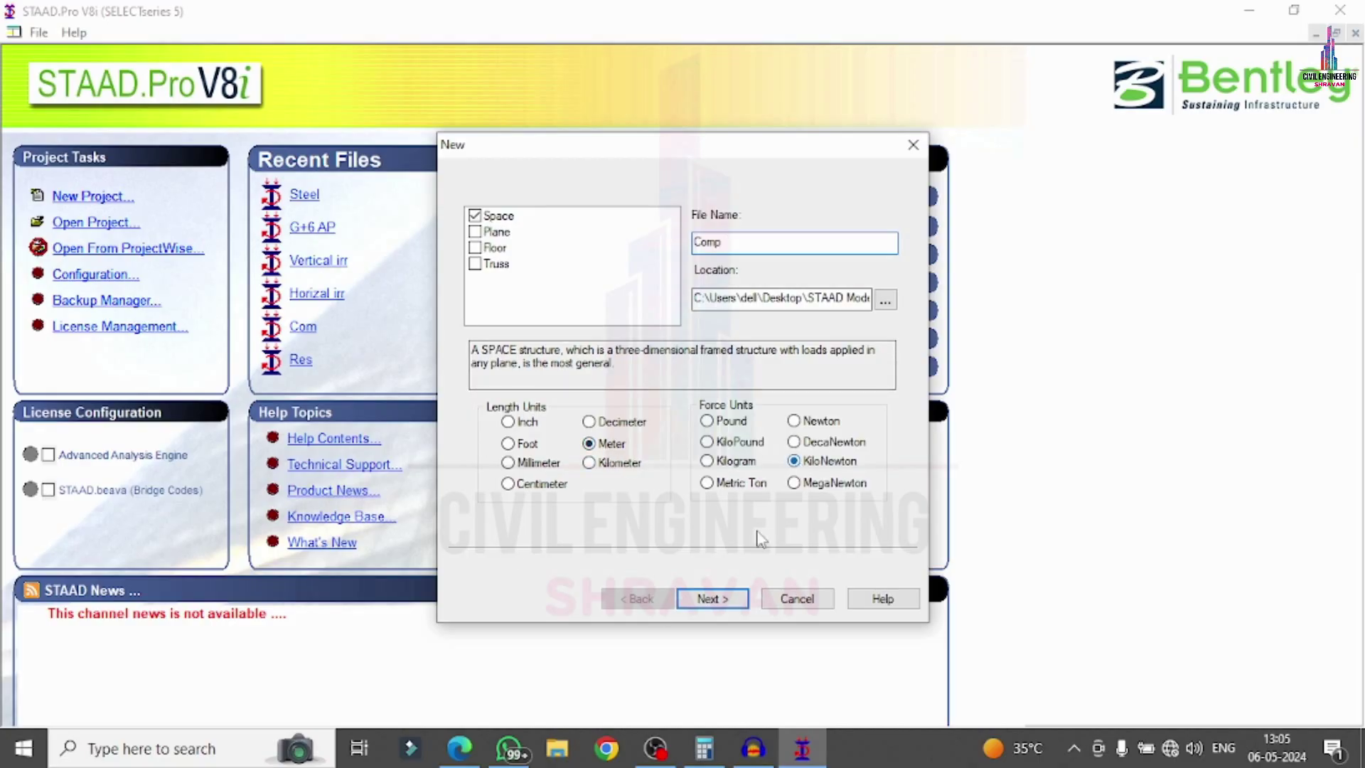
left_click(711, 599)
left_click(711, 591)
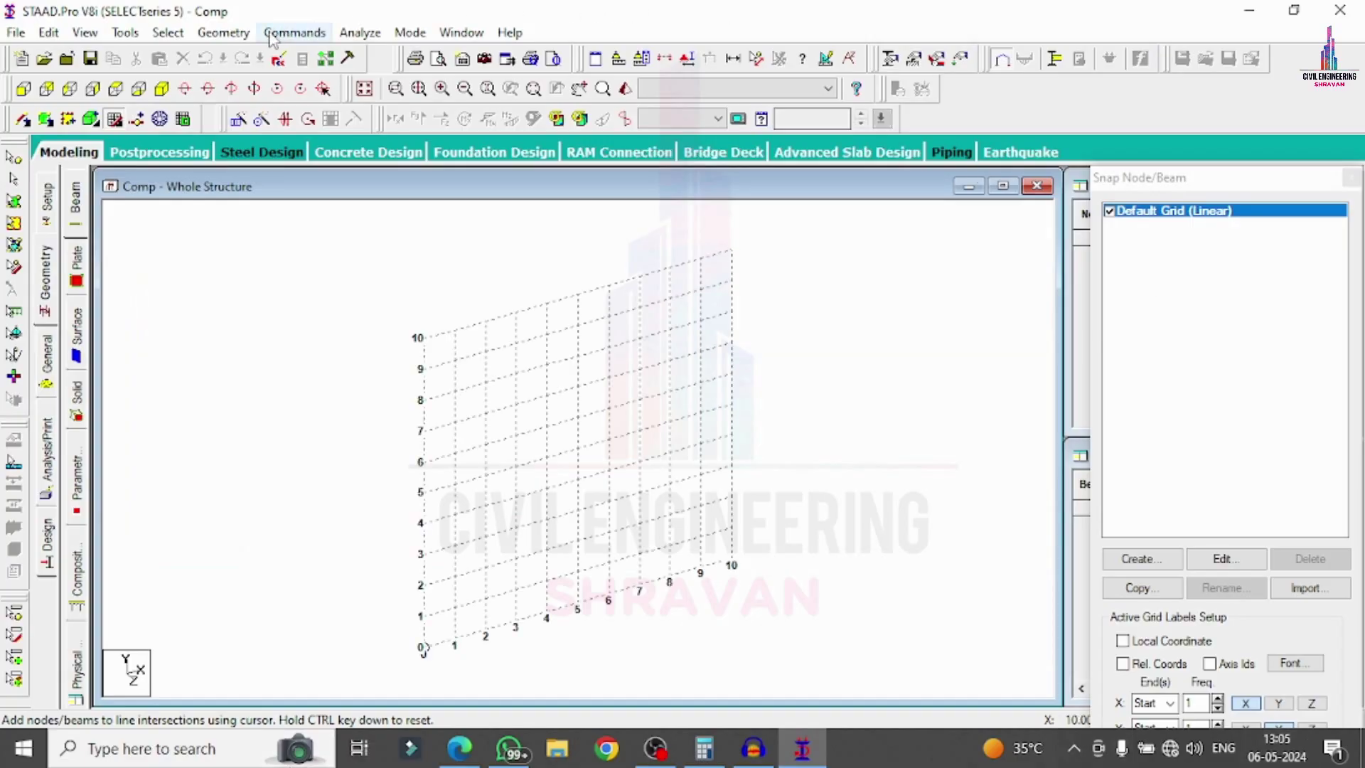
- Generate an 18 × 15 × 12 m Bay Frame prototype with 6, 5 and 4 bays
left_click(23, 88)
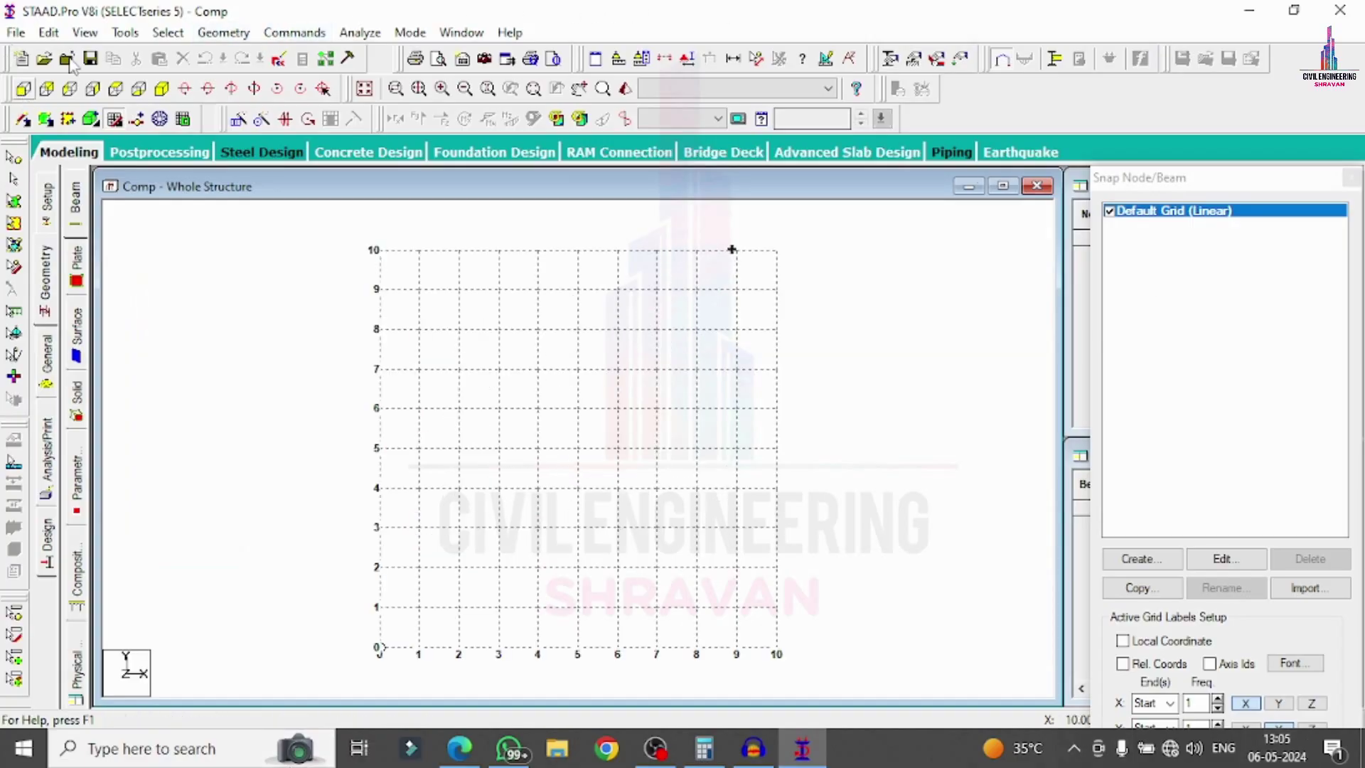
left_click(225, 32)
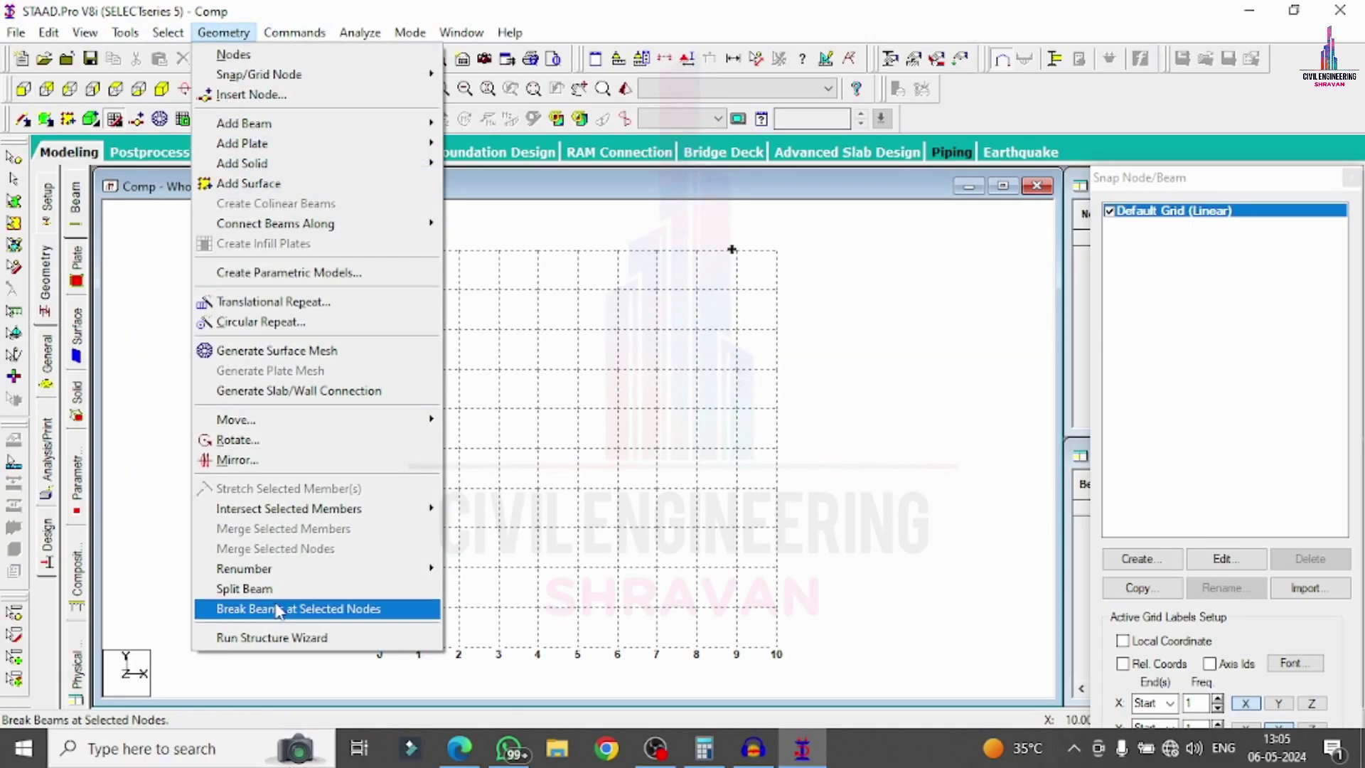
left_click(278, 637)
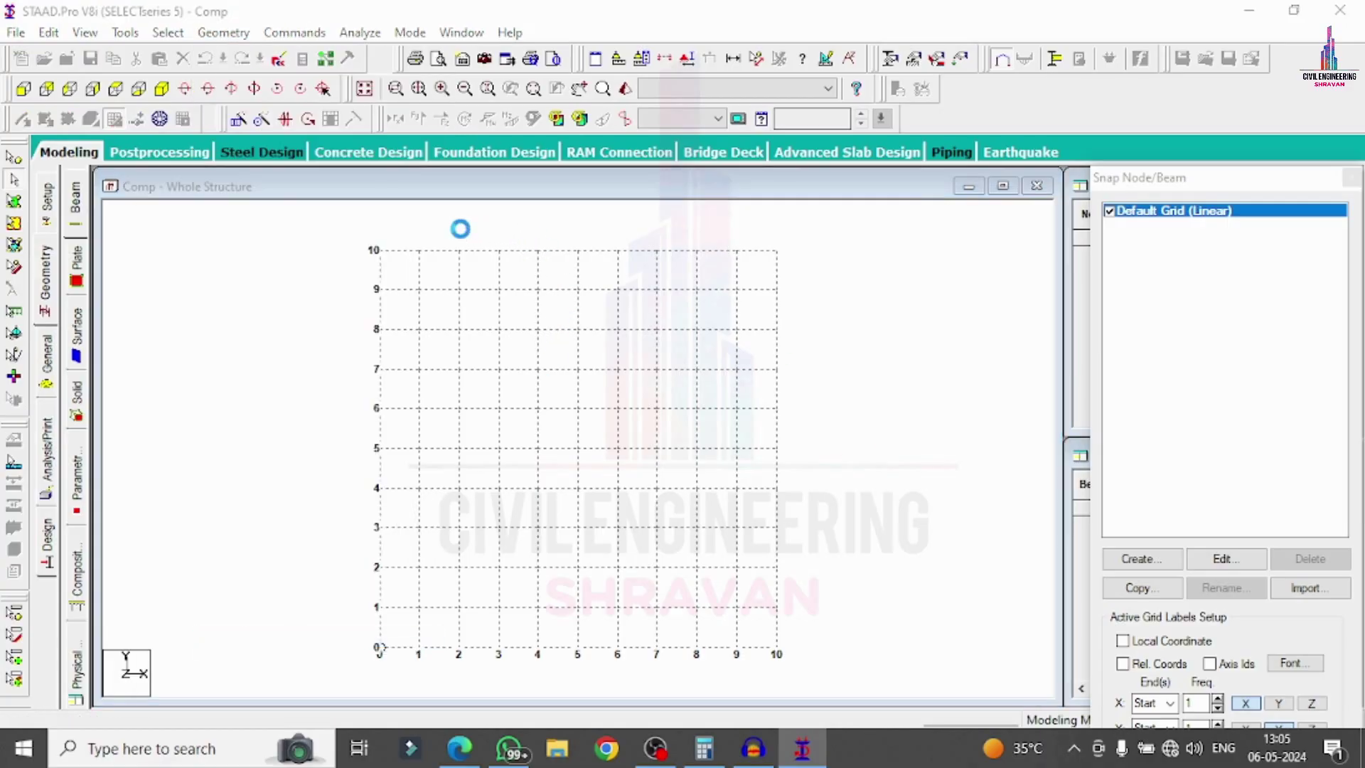
left_click(307, 282)
left_click(256, 311)
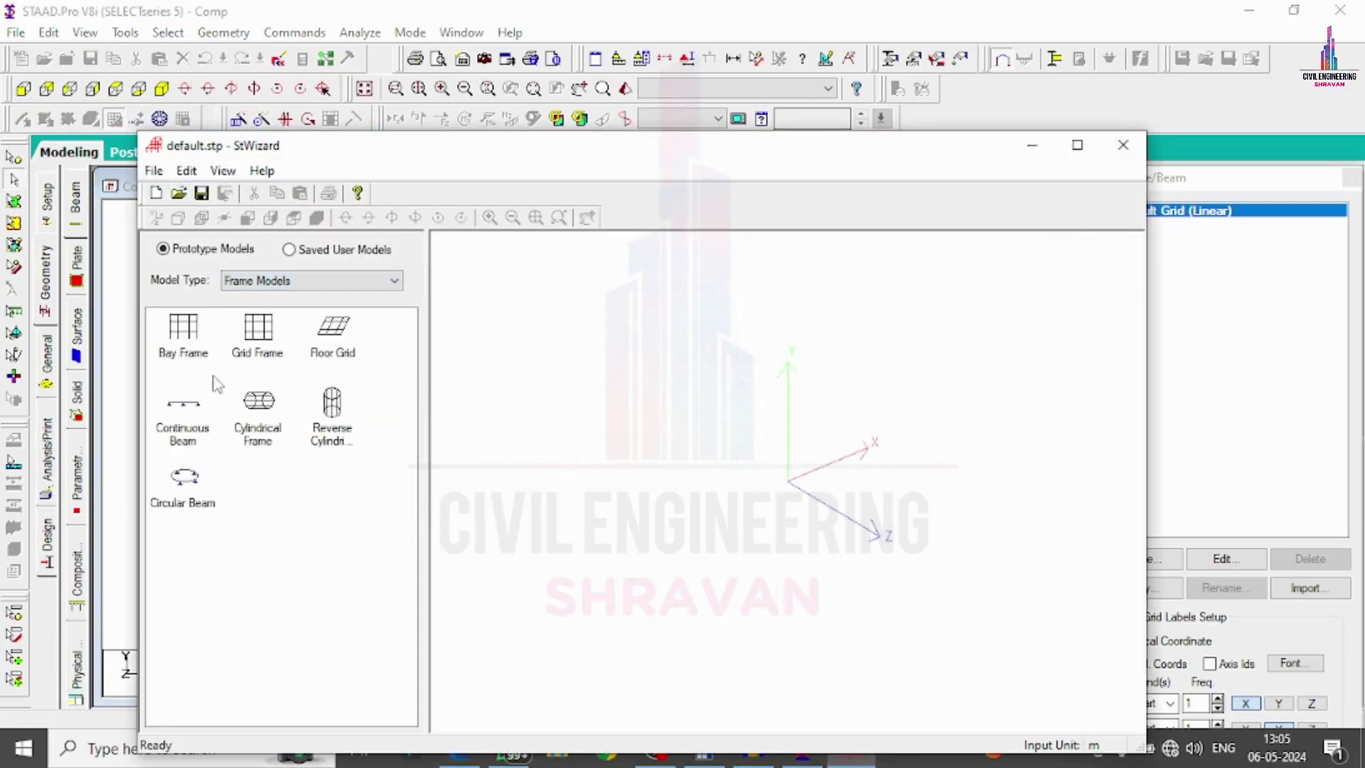
double_click(182, 330)
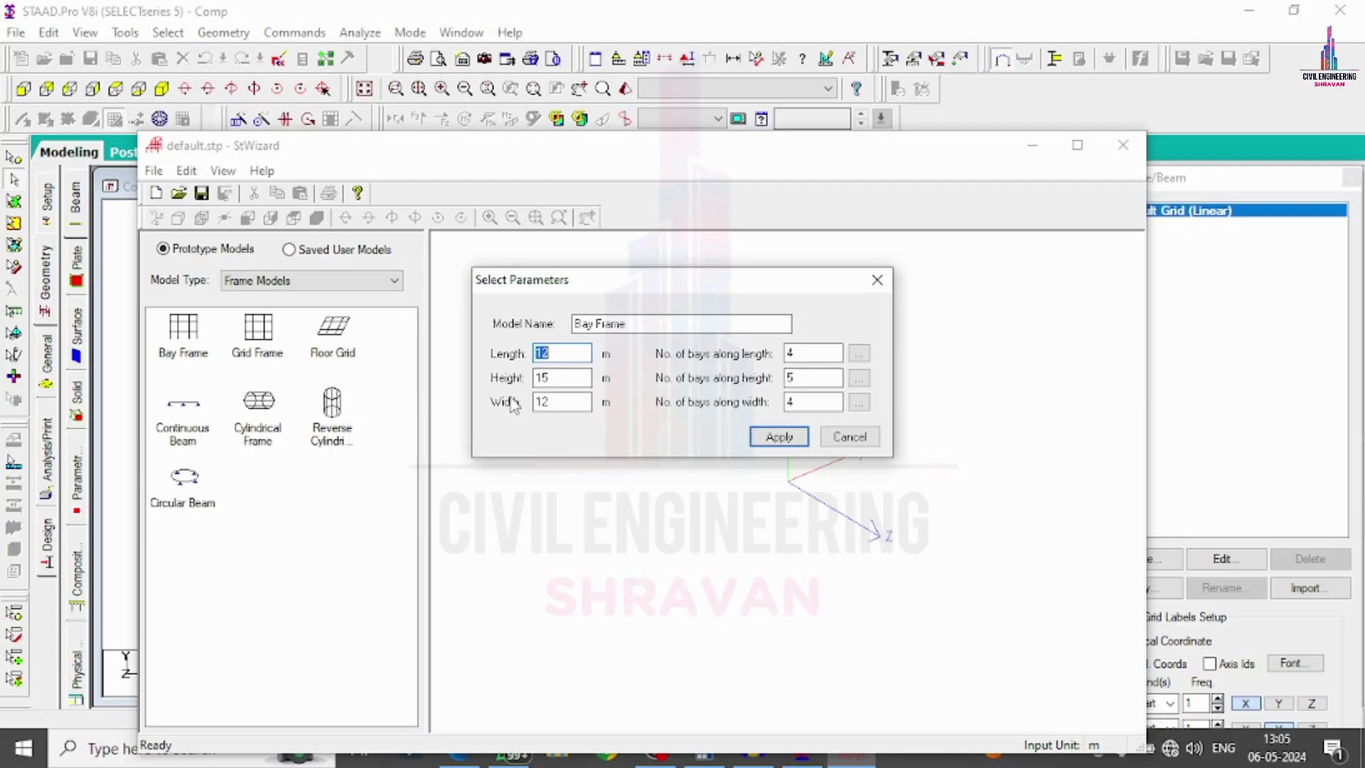
type("1")
left_click(777, 435)
left_click_drag(966, 345, 913, 455)
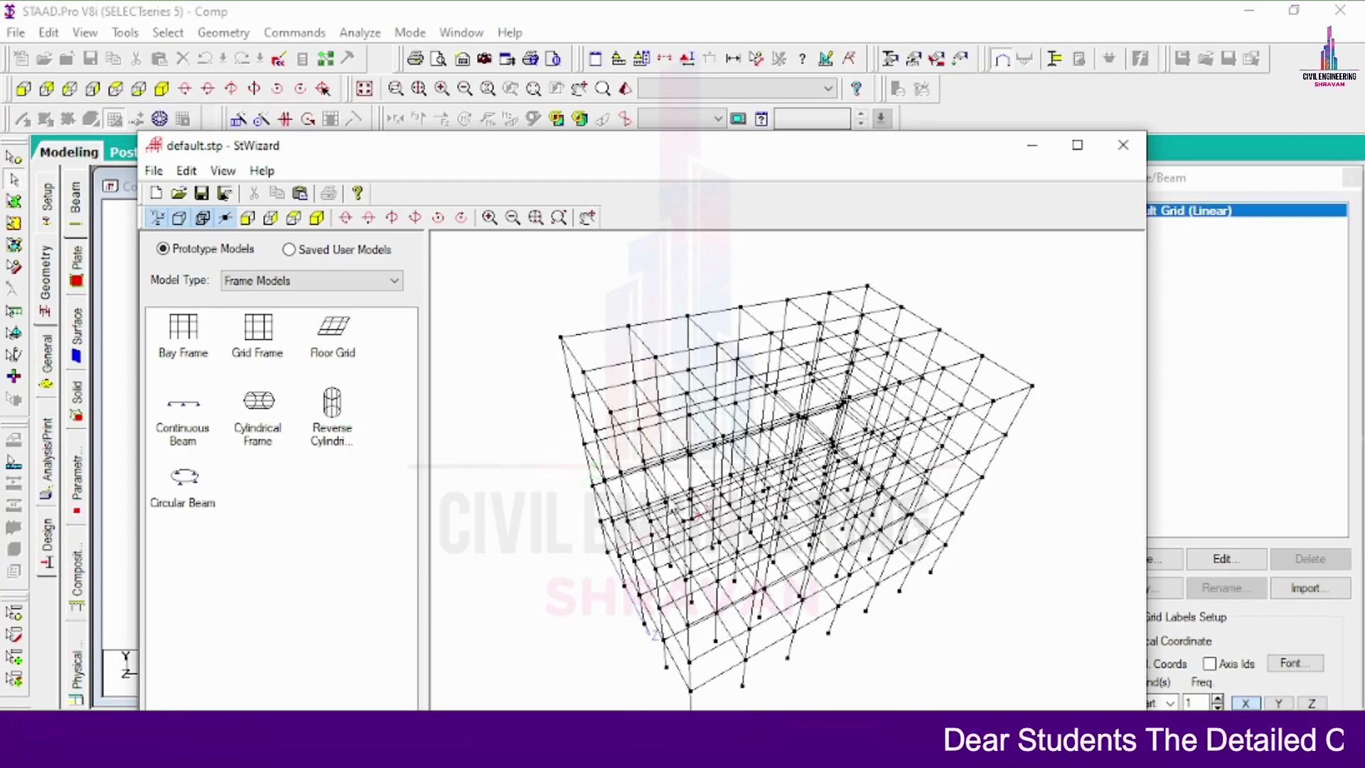
left_click(1123, 145)
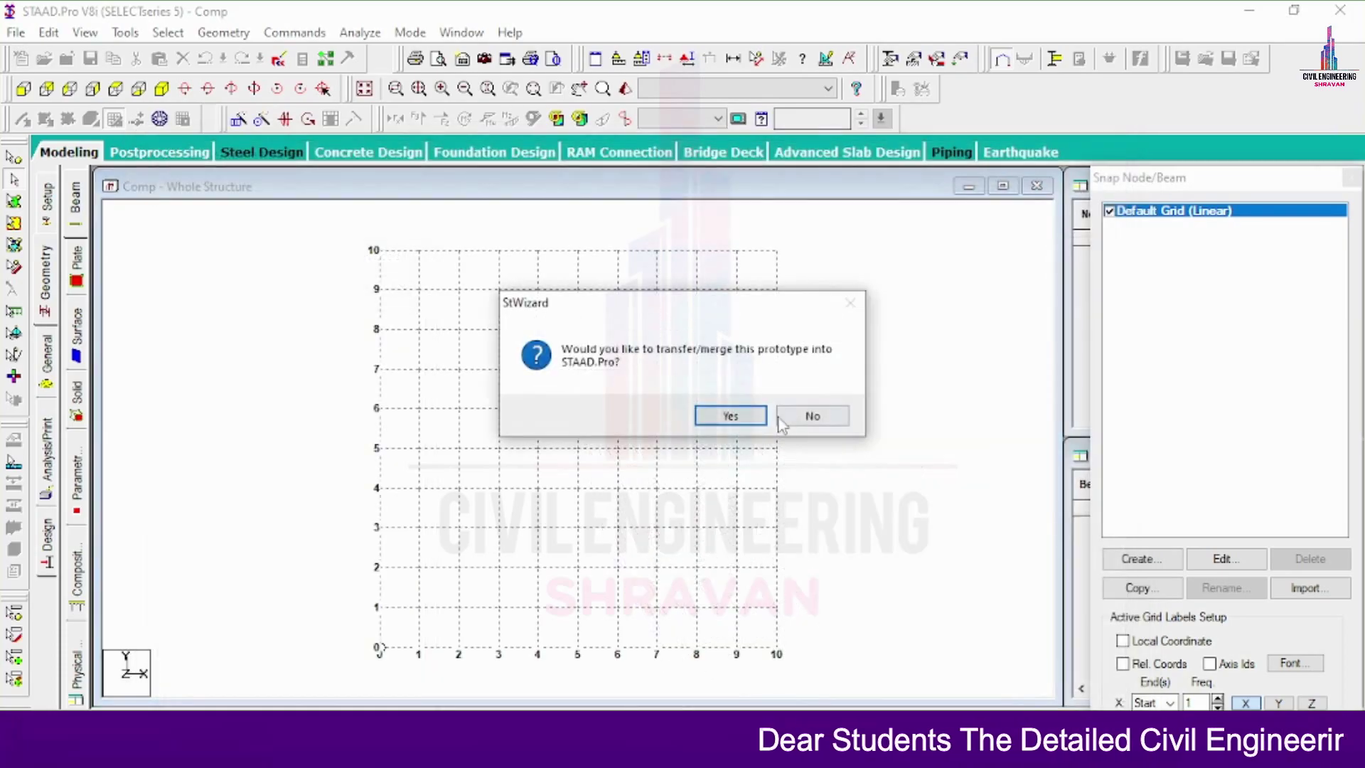
- Merge the Bay Frame prototype into the Comp model and close the Snap Node/Beam panel
left_click(718, 420)
left_click(783, 284)
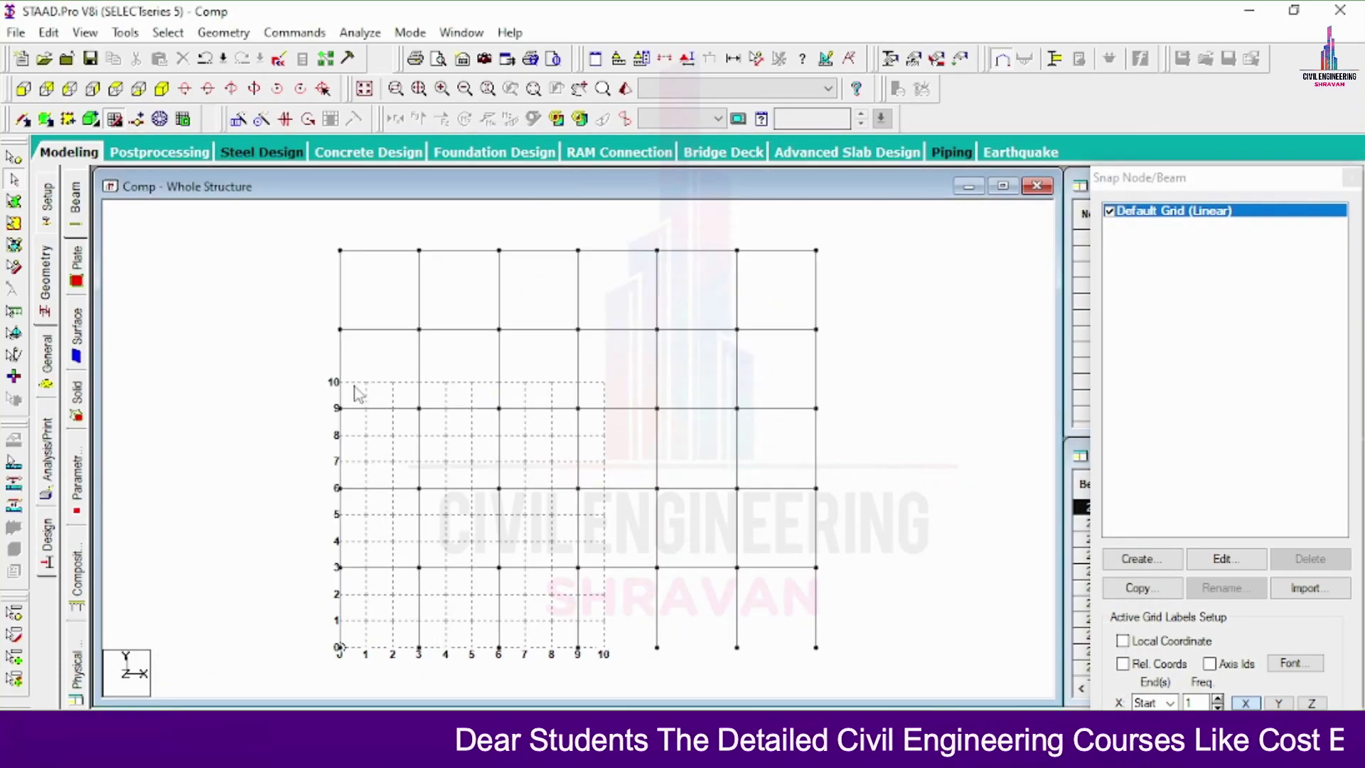
left_click(114, 118)
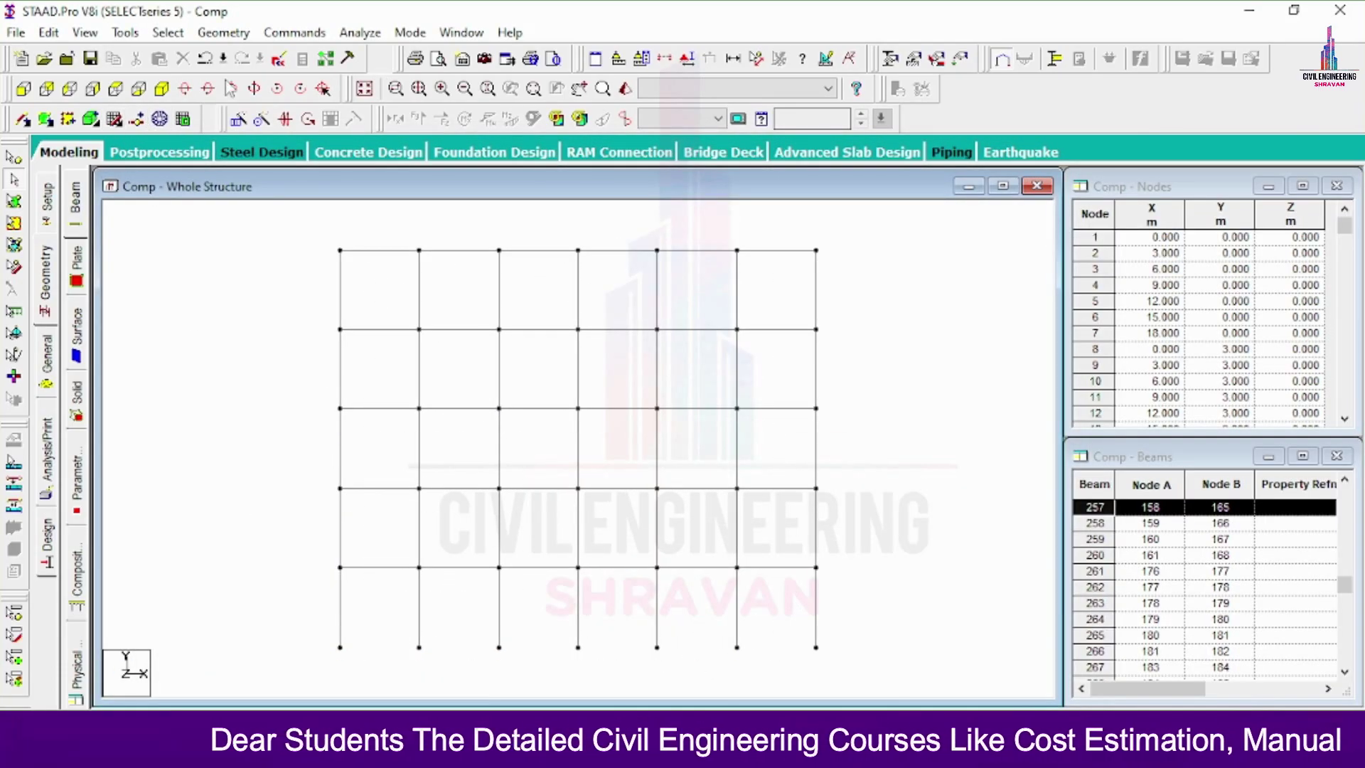
- Isolate the first-floor row of six beams with View Highlighted Only in isometric view
left_click_drag(310, 555, 829, 577)
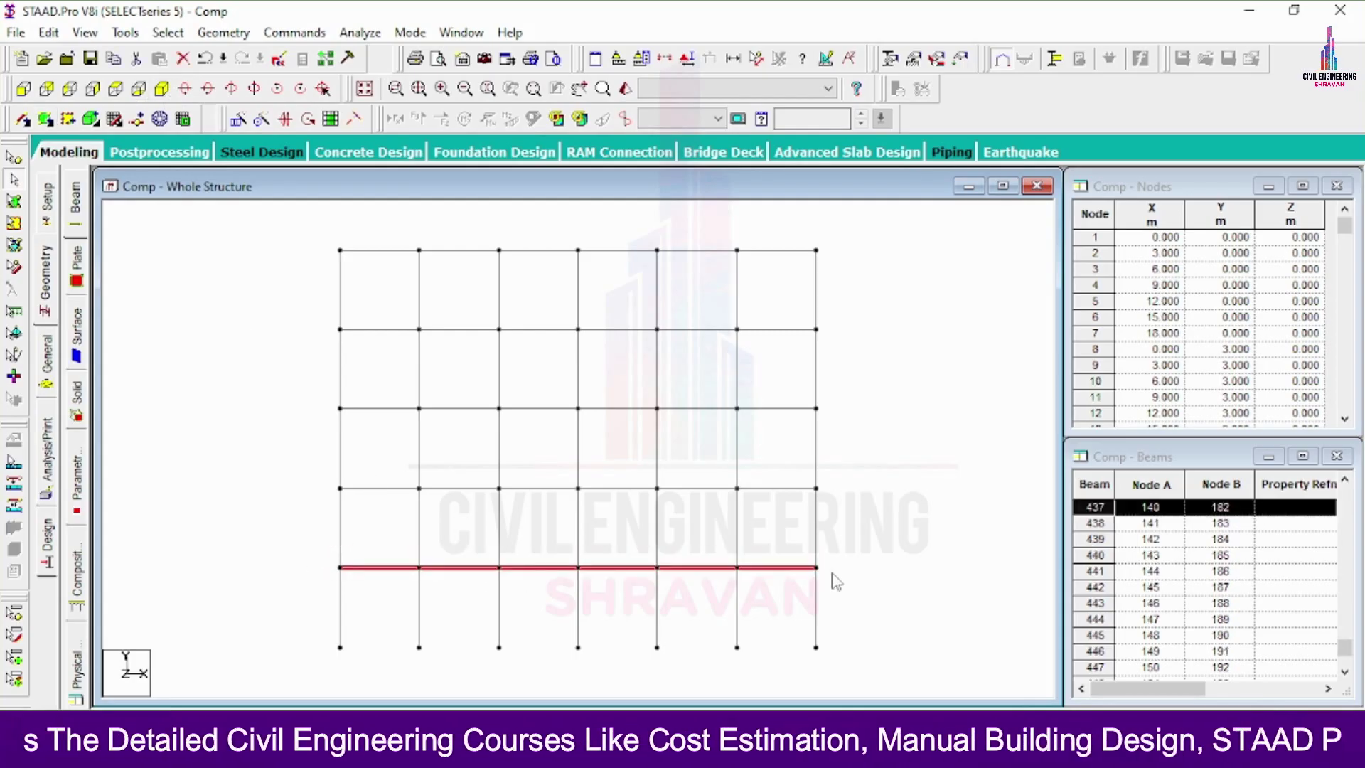
left_click(664, 58)
left_click(756, 256)
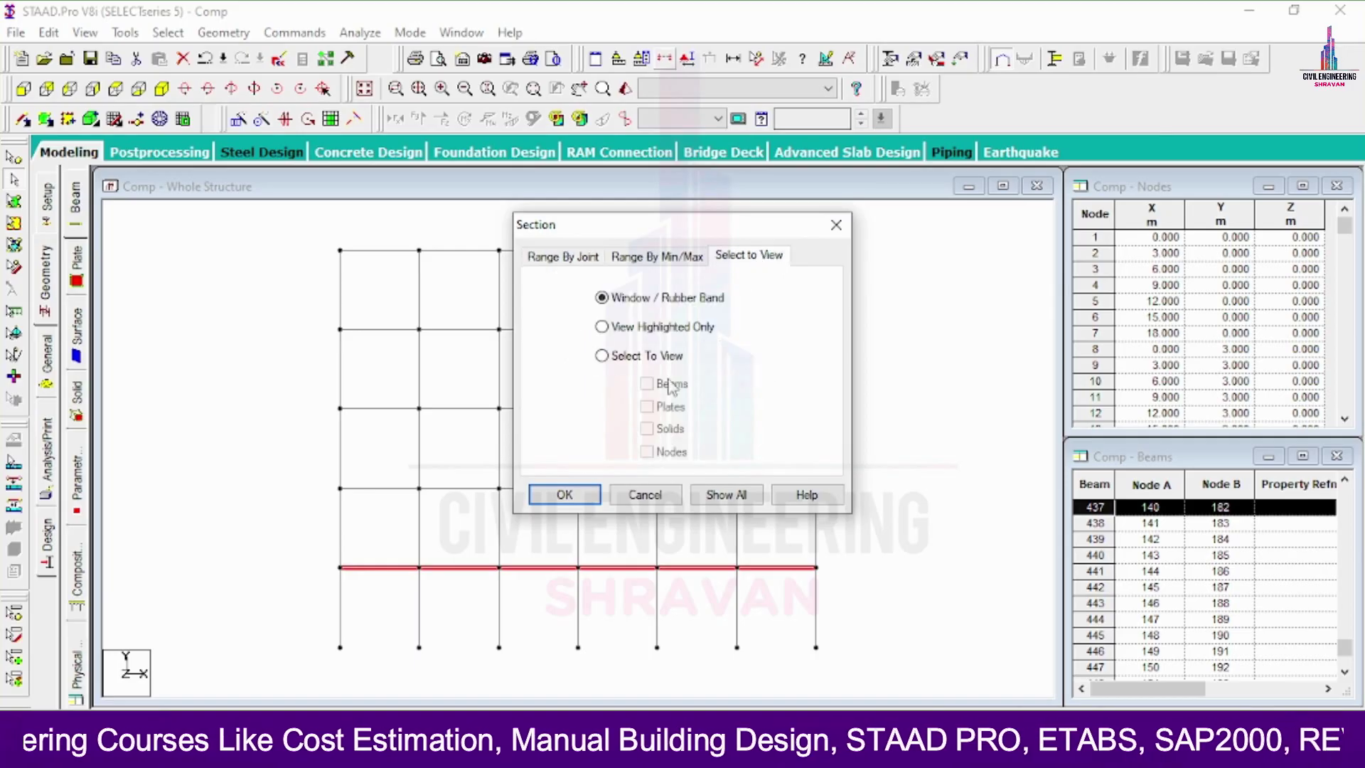
left_click(650, 327)
left_click(563, 495)
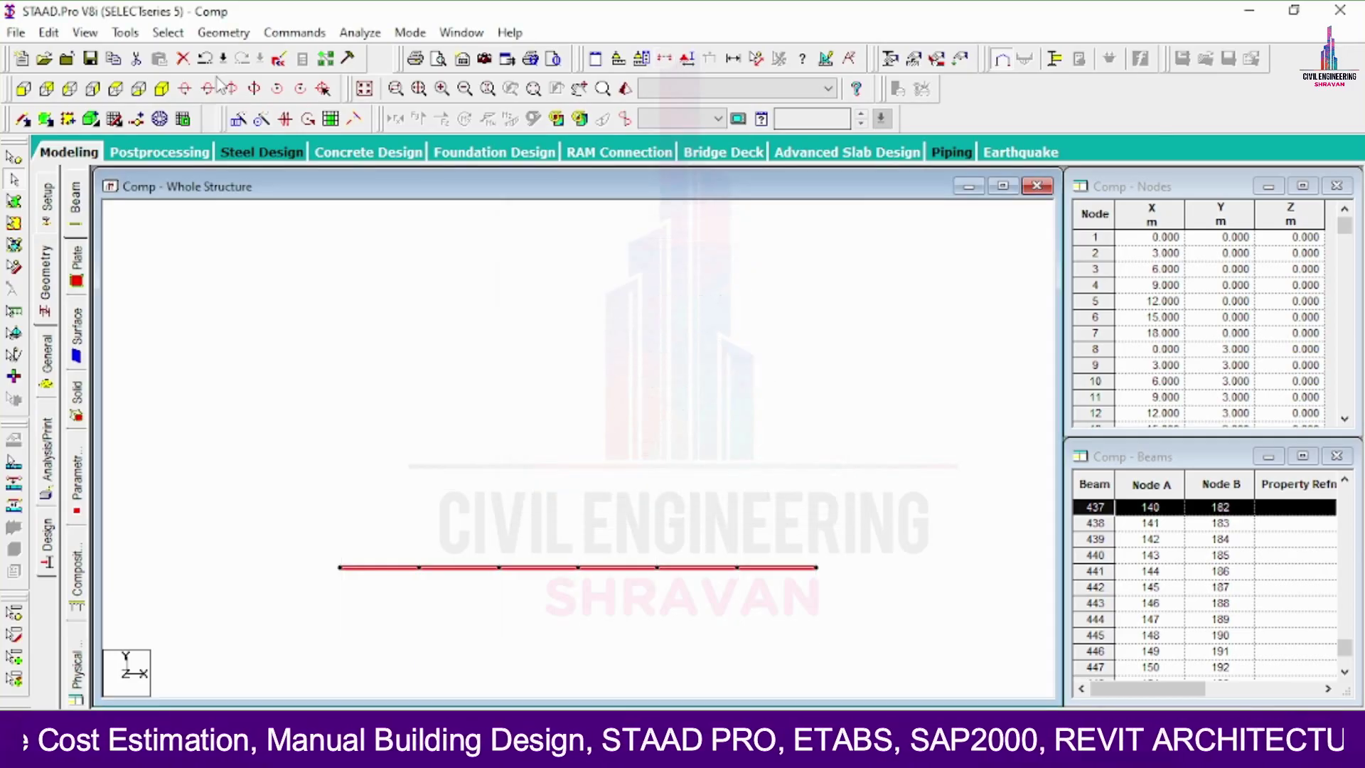
left_click(162, 88)
- Clear the selection and select the four beams of the corner bay
left_click(376, 384)
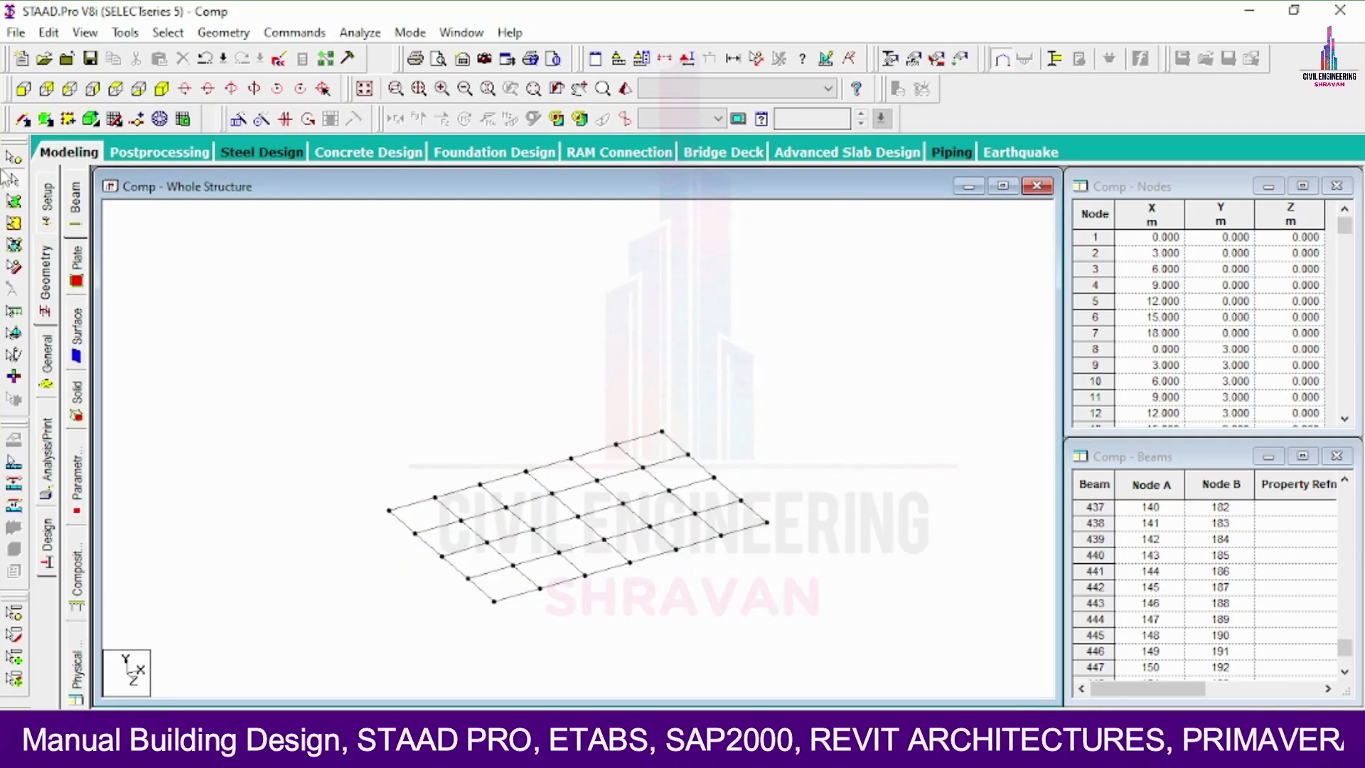
left_click(44, 121)
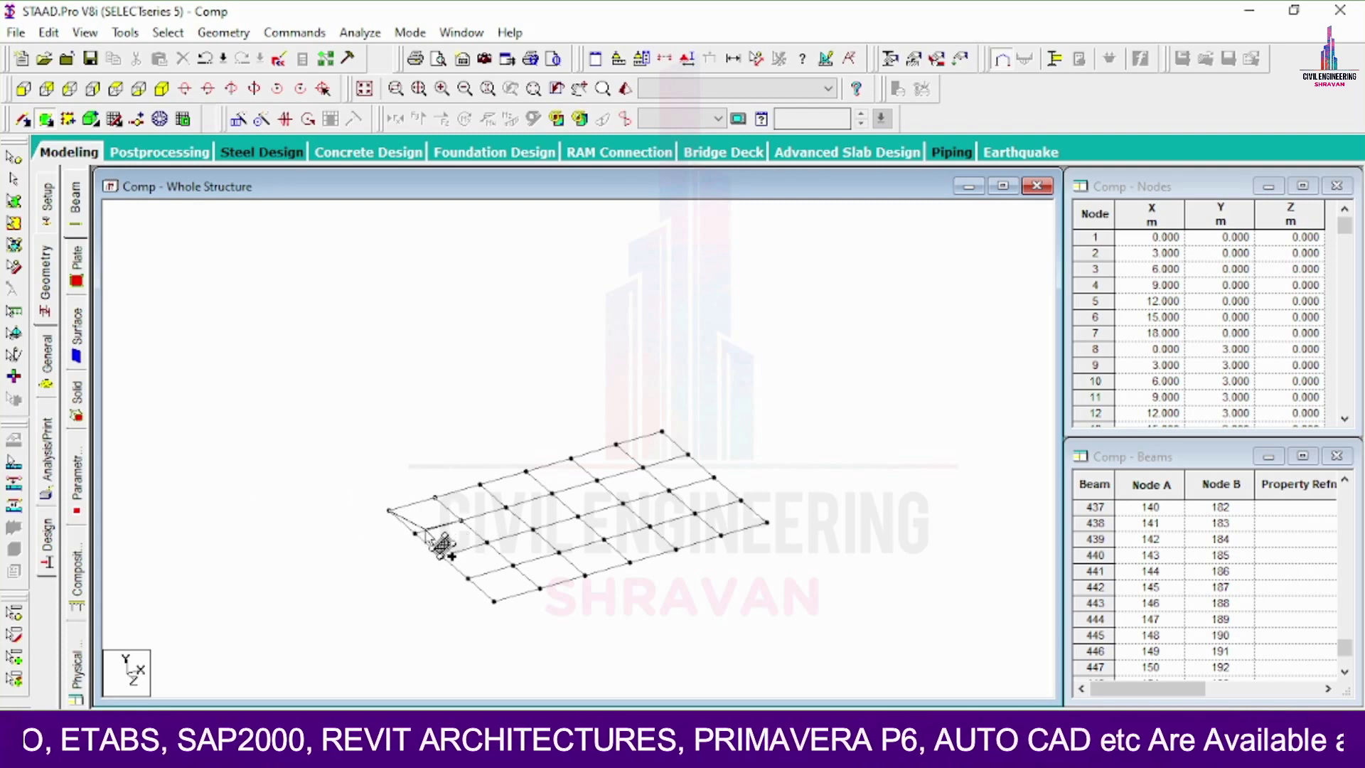
left_click(14, 201)
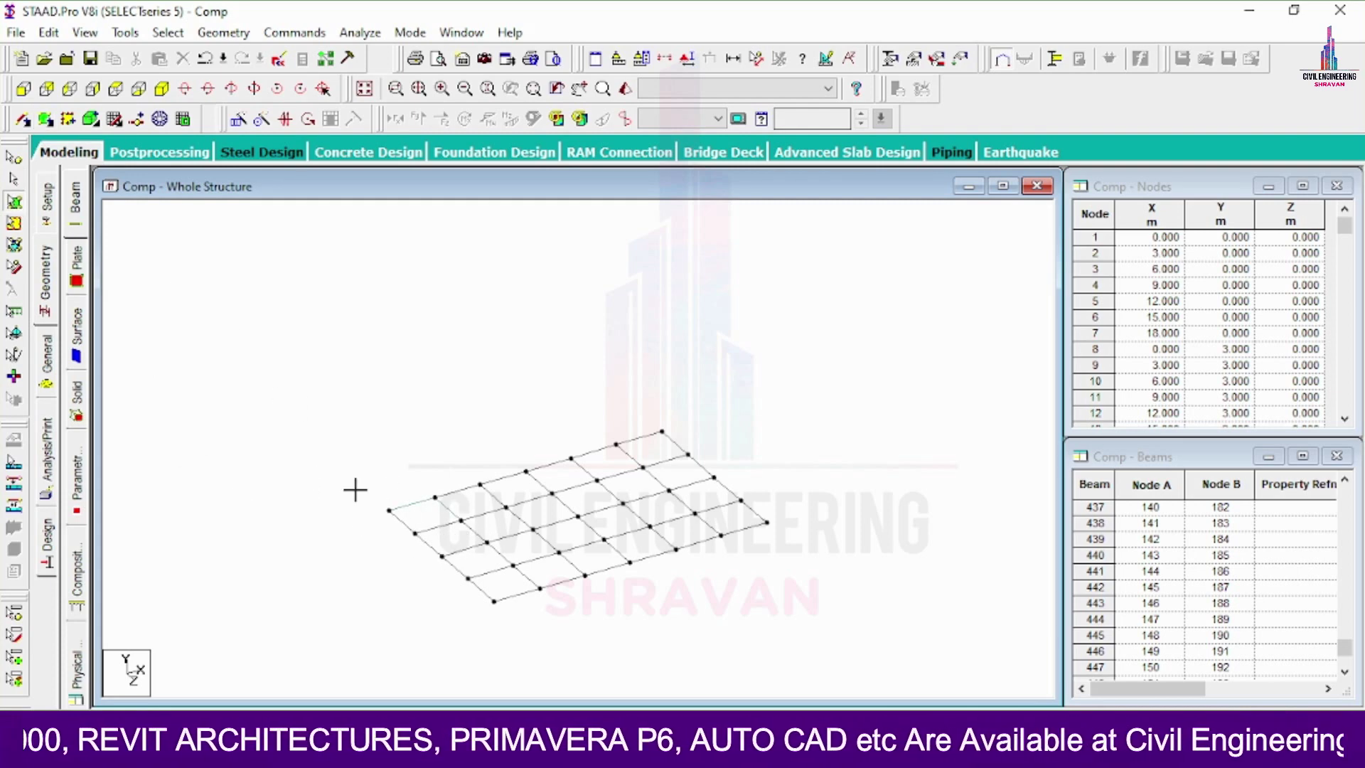
left_click_drag(353, 488, 473, 543)
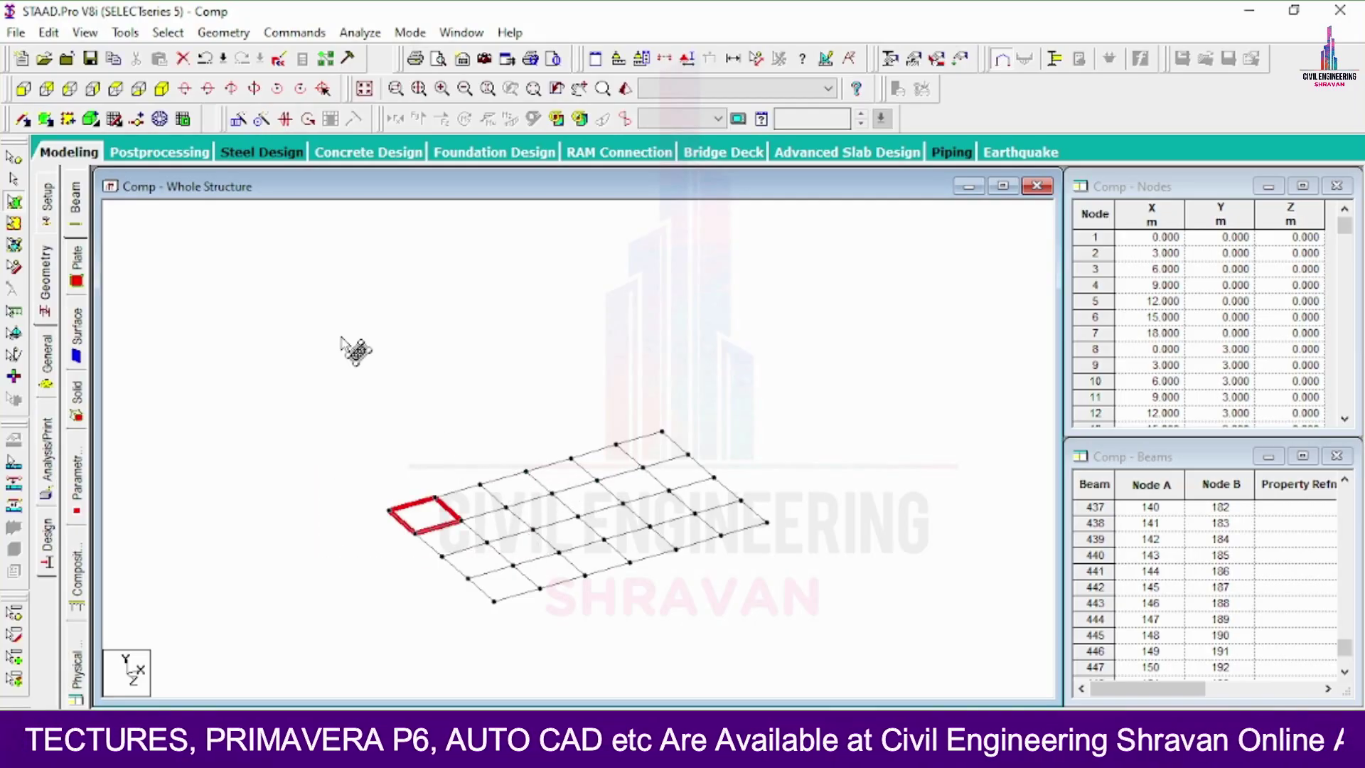
- Repeat the corner bay along X in 5 steps at 3 m spacing
left_click(238, 118)
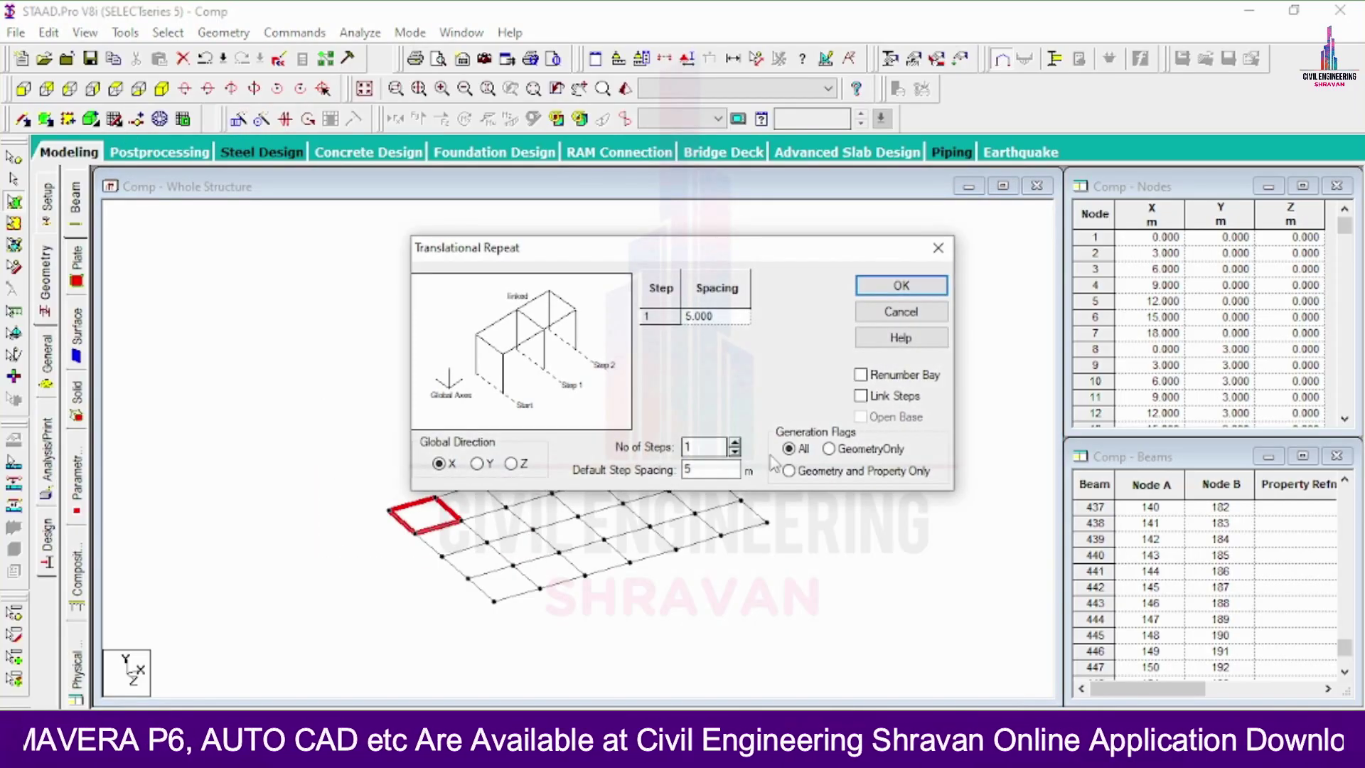
left_click(734, 442)
left_click(734, 442)
left_click(734, 442)
left_click(734, 442)
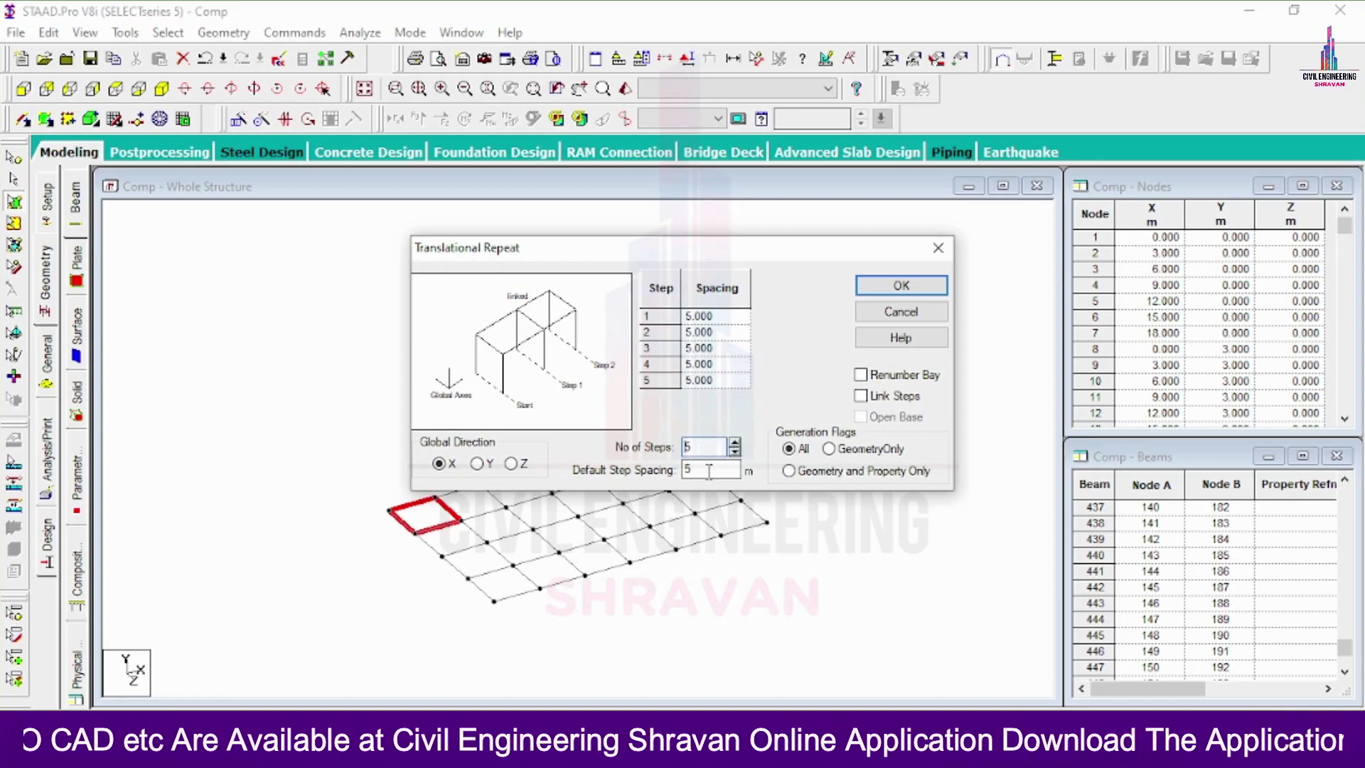
double_click(709, 470)
key("Return")
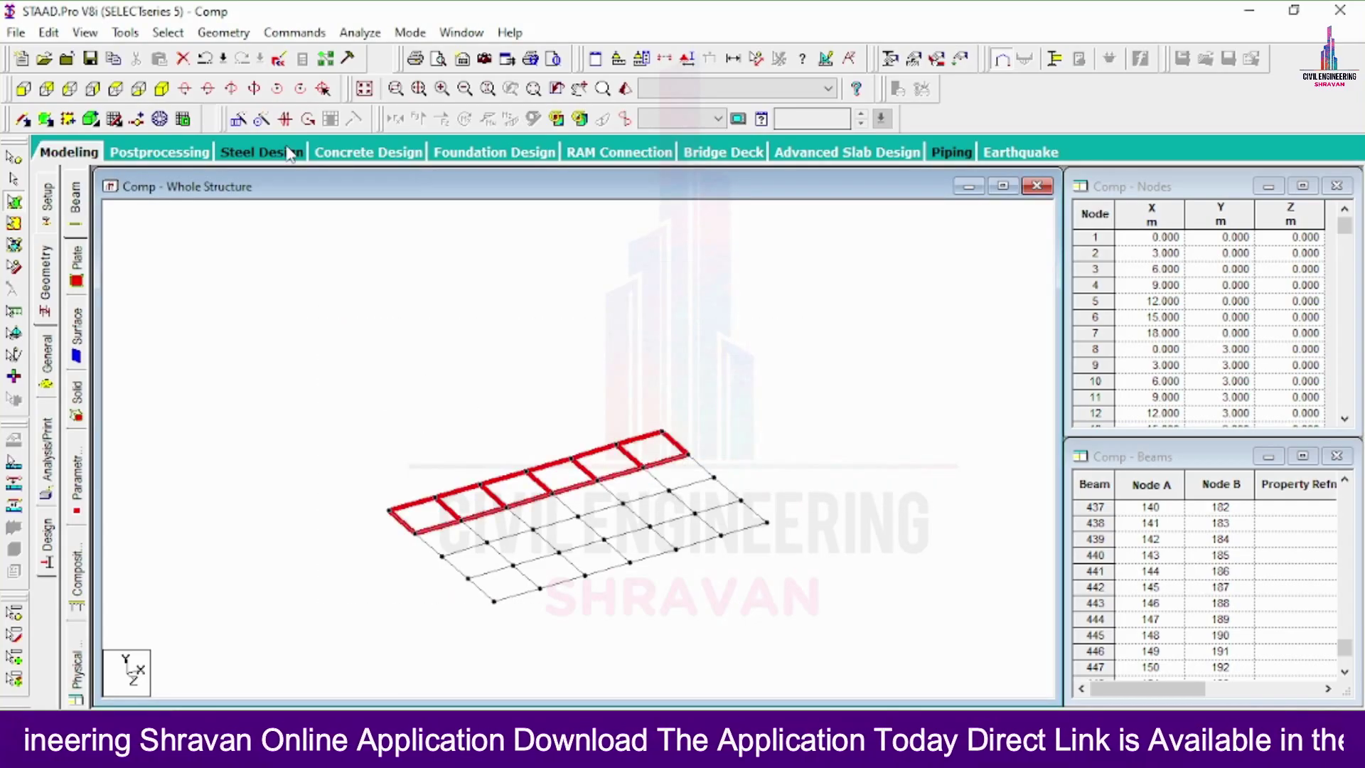
- Repeat the bay row along Z in 3 steps at 3 m spacing
left_click(238, 119)
left_click(513, 462)
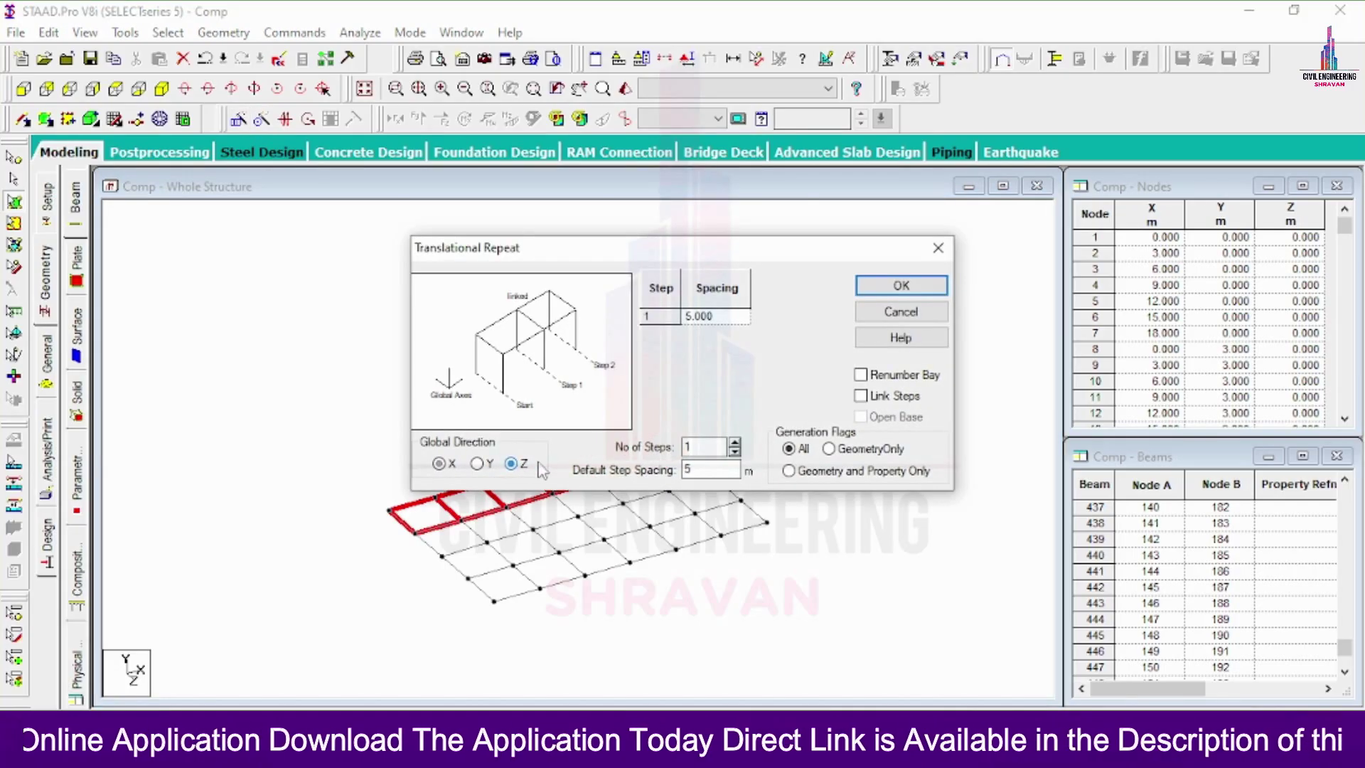
left_click(734, 443)
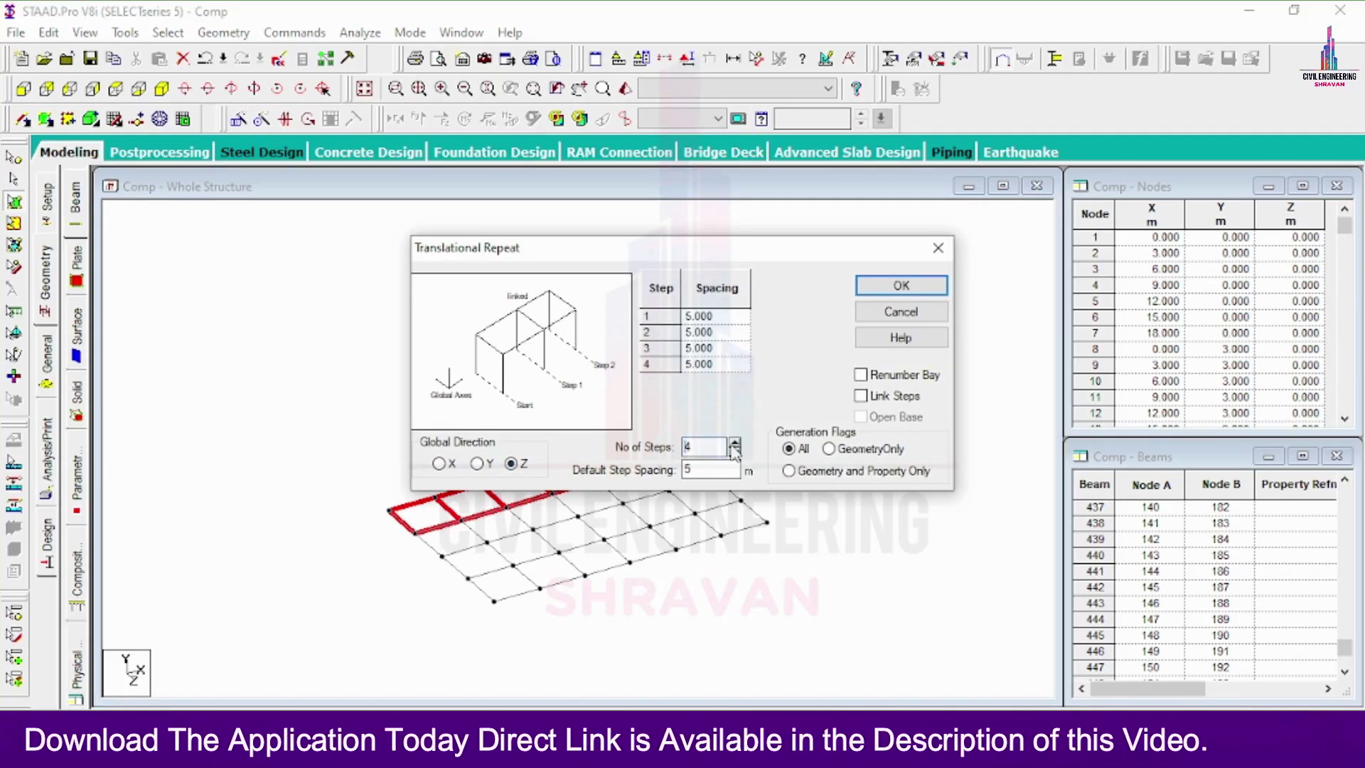
key("Tab")
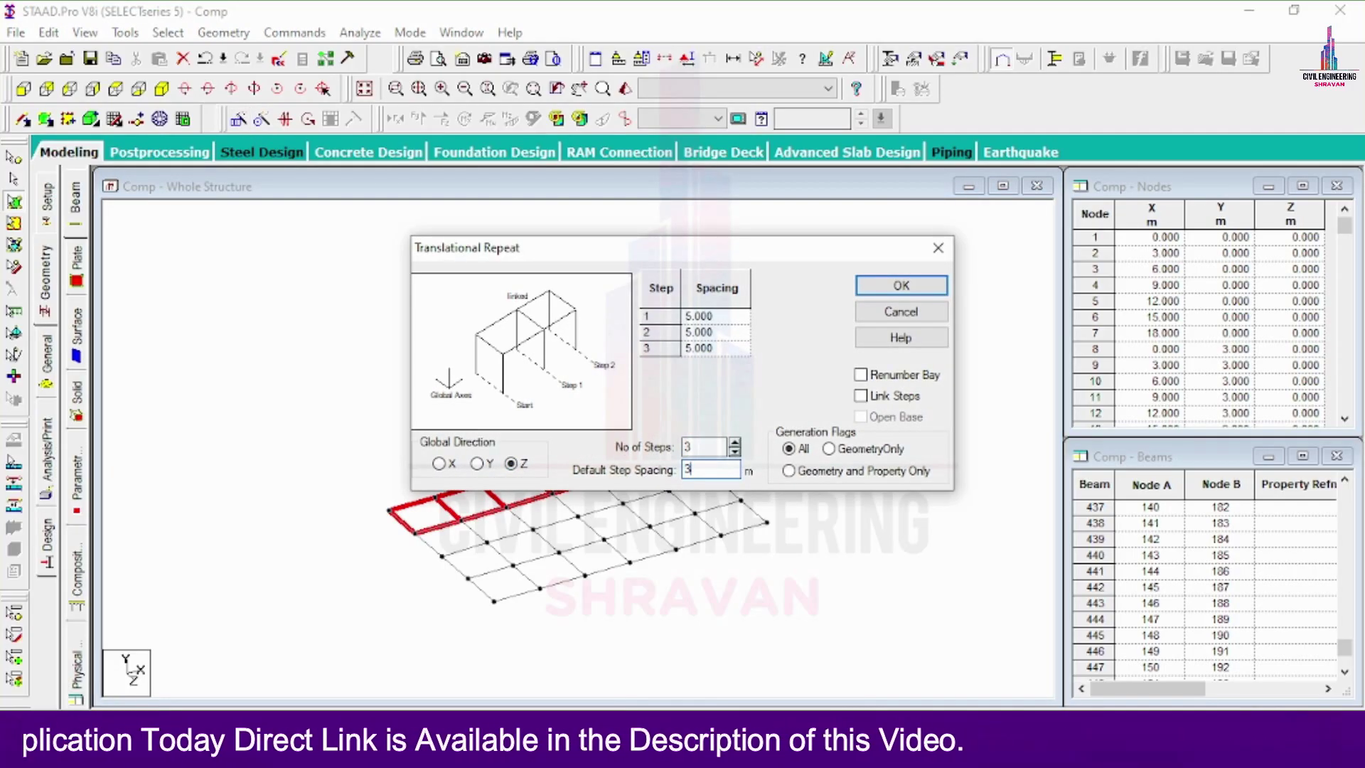
key("Return")
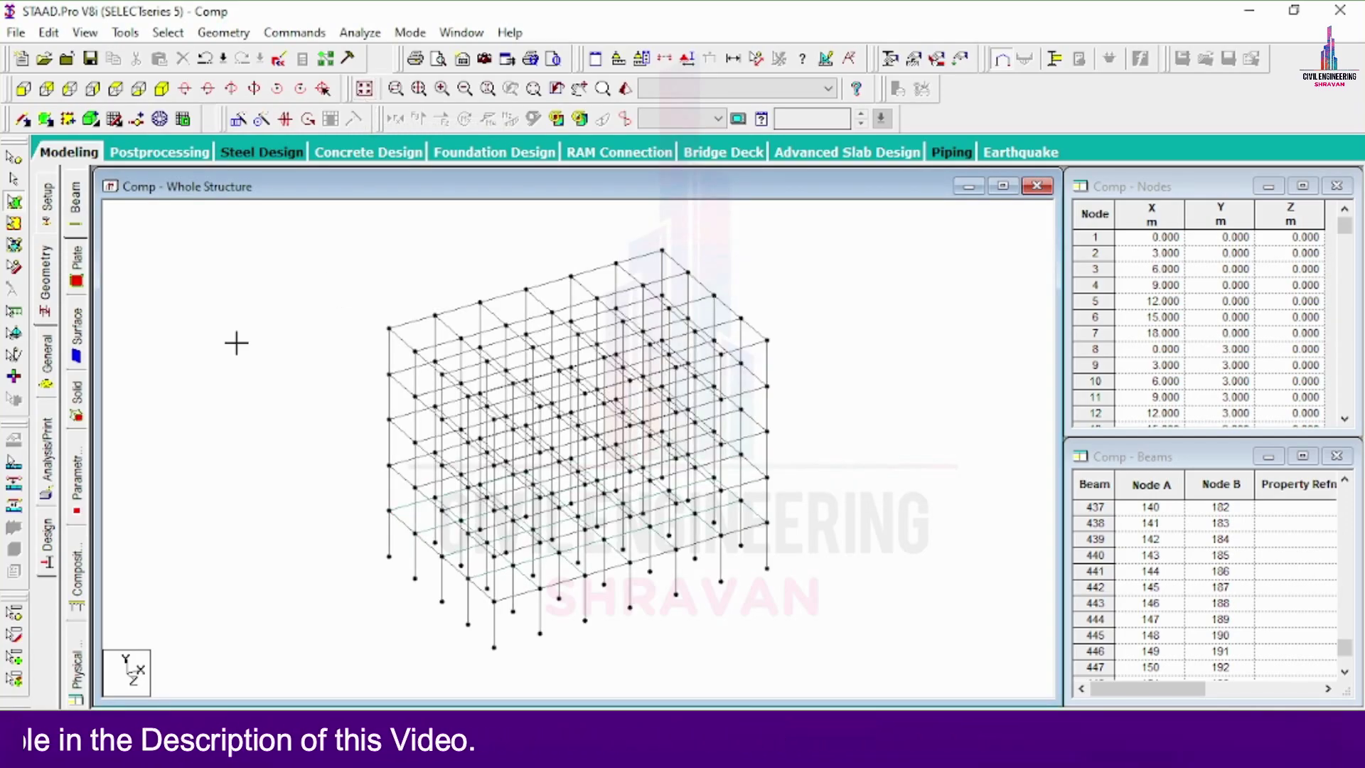
- Select the whole floor grid and repeat it upward in Y, 4 steps at 3 m
left_click_drag(234, 342, 856, 654)
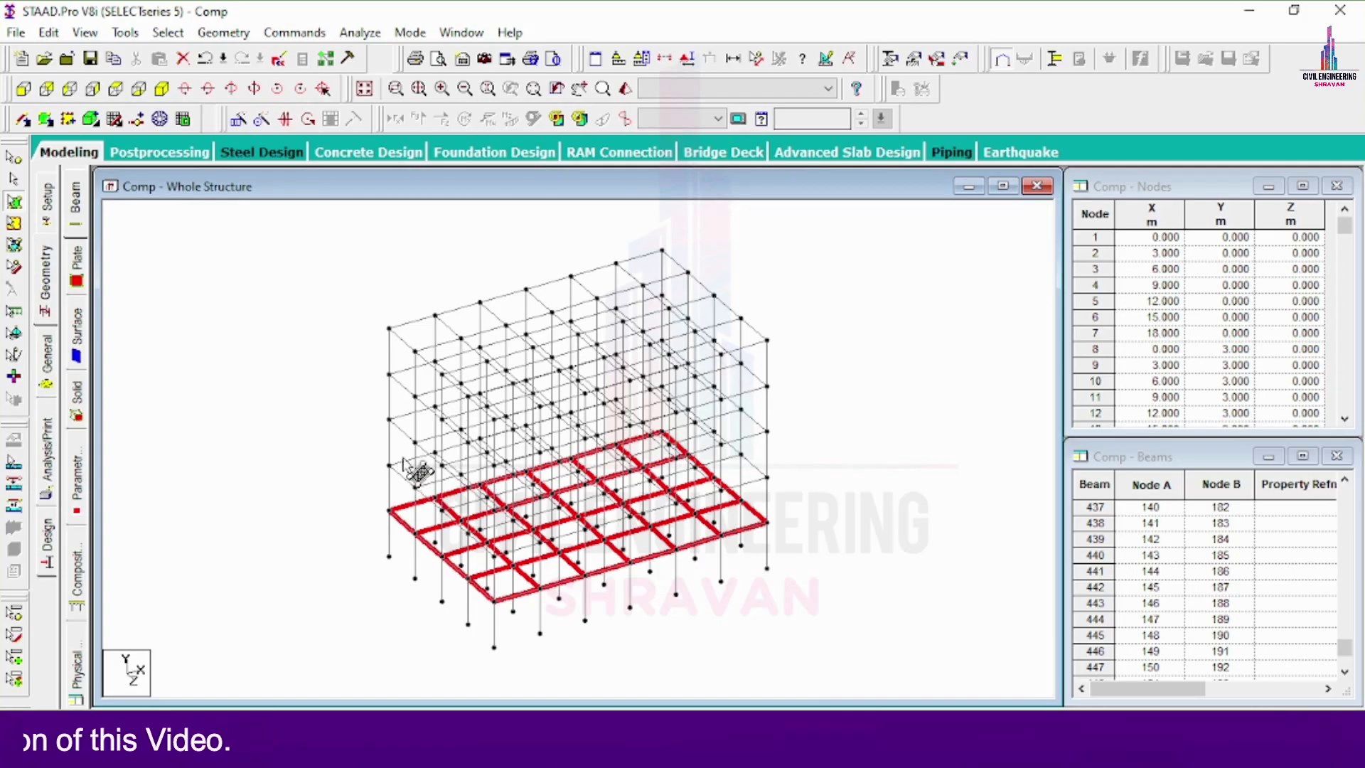
left_click(238, 119)
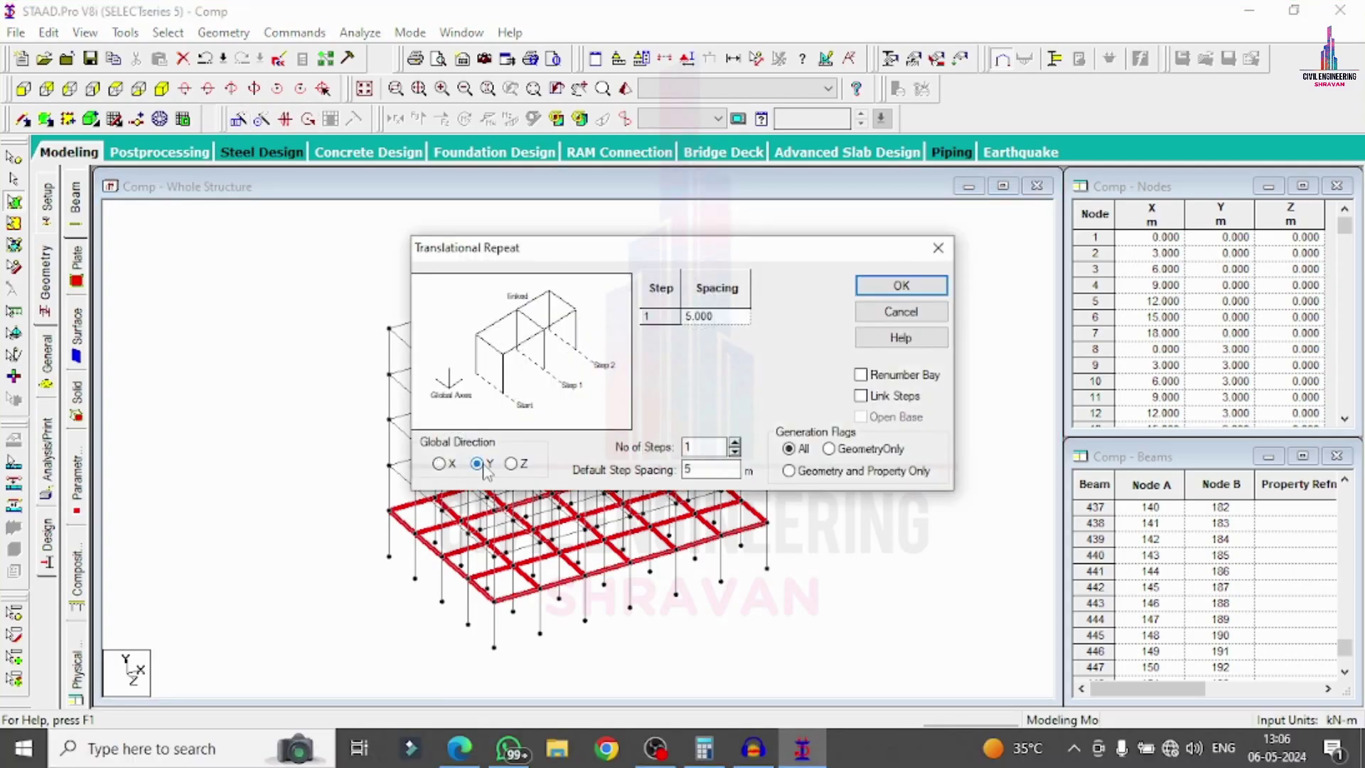
left_click(735, 441)
left_click(735, 442)
left_click(735, 441)
key("Tab")
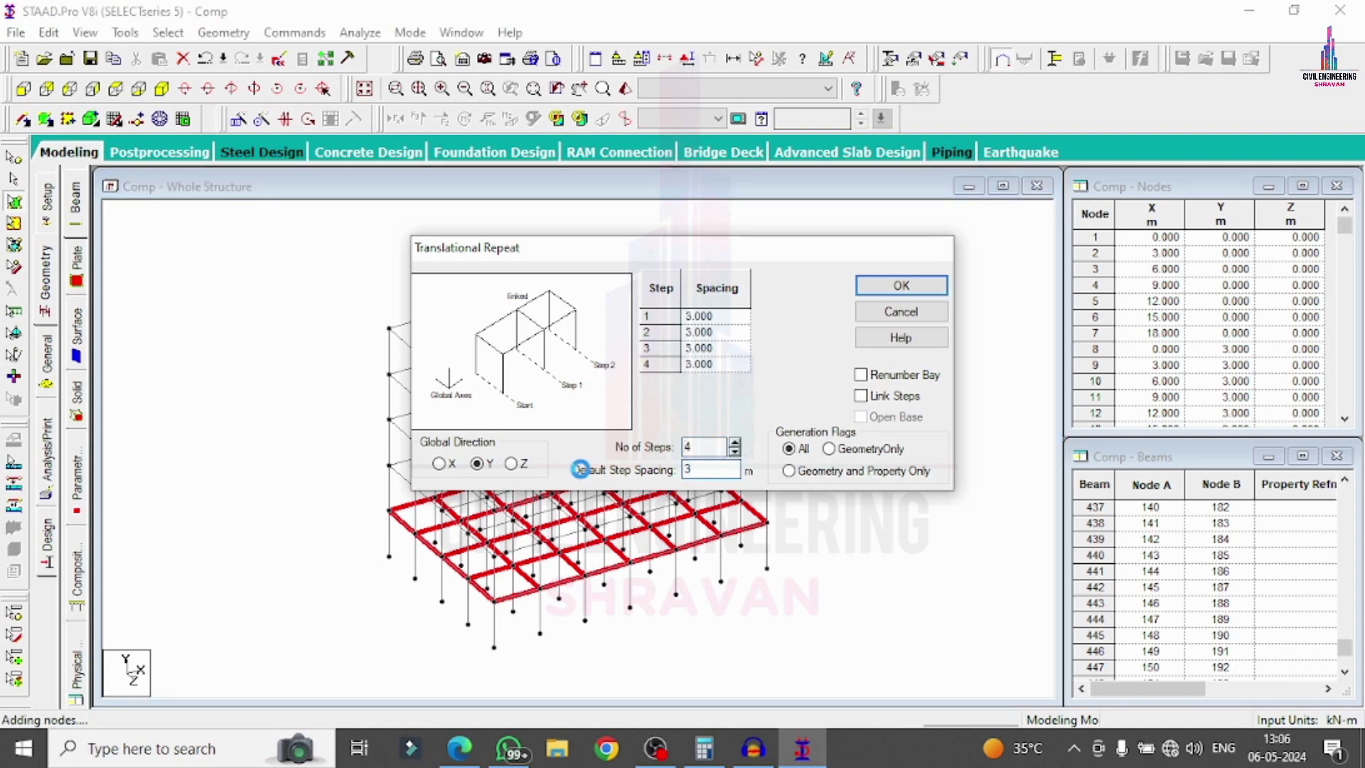
key("Return")
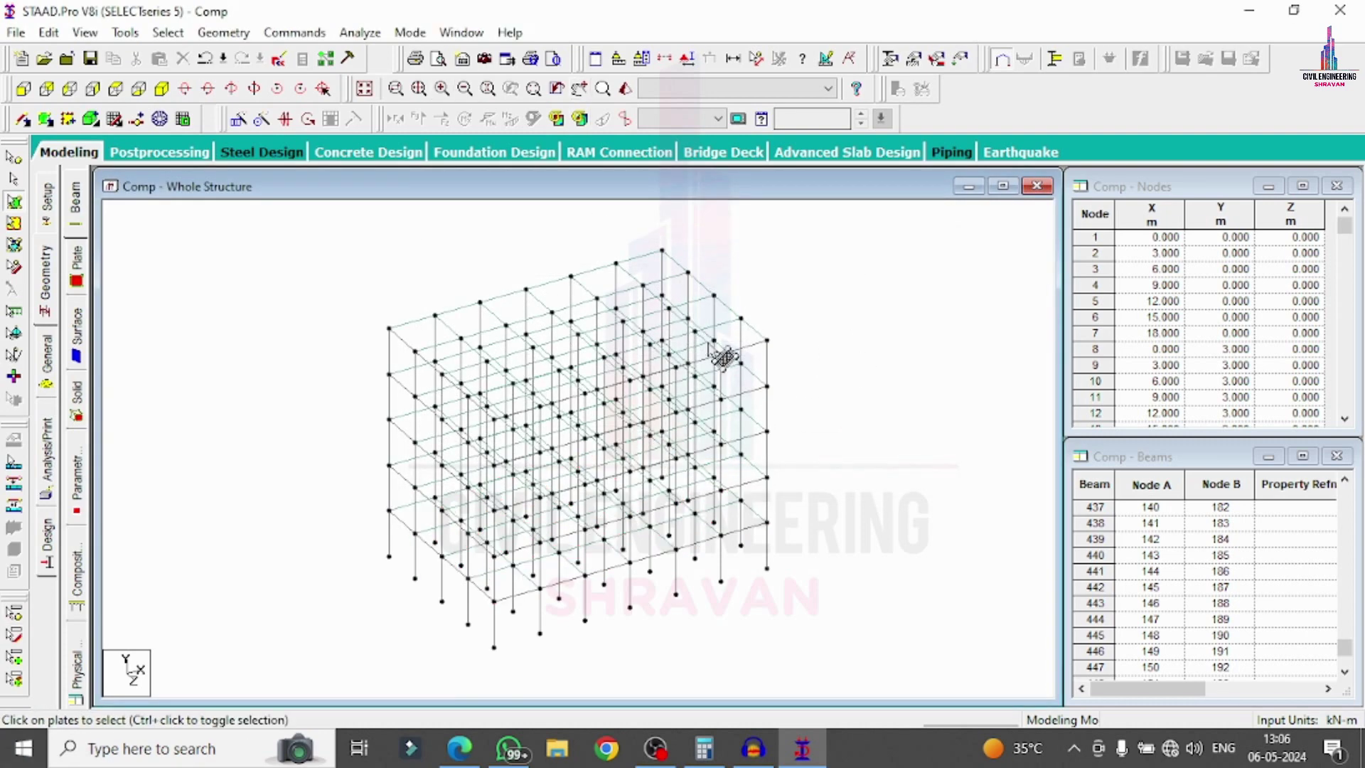
key("b")
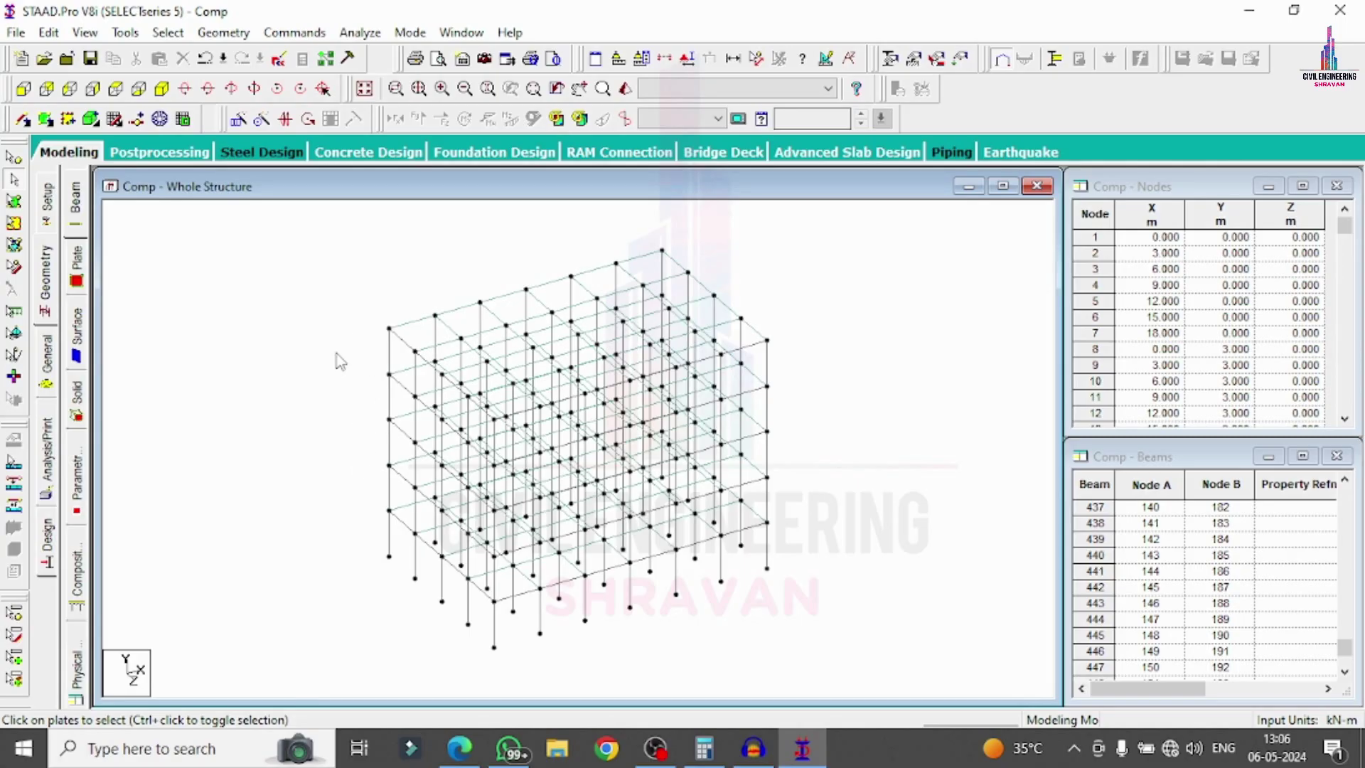
- Add a 0.46 m circular concrete section to the property list
left_click(46, 355)
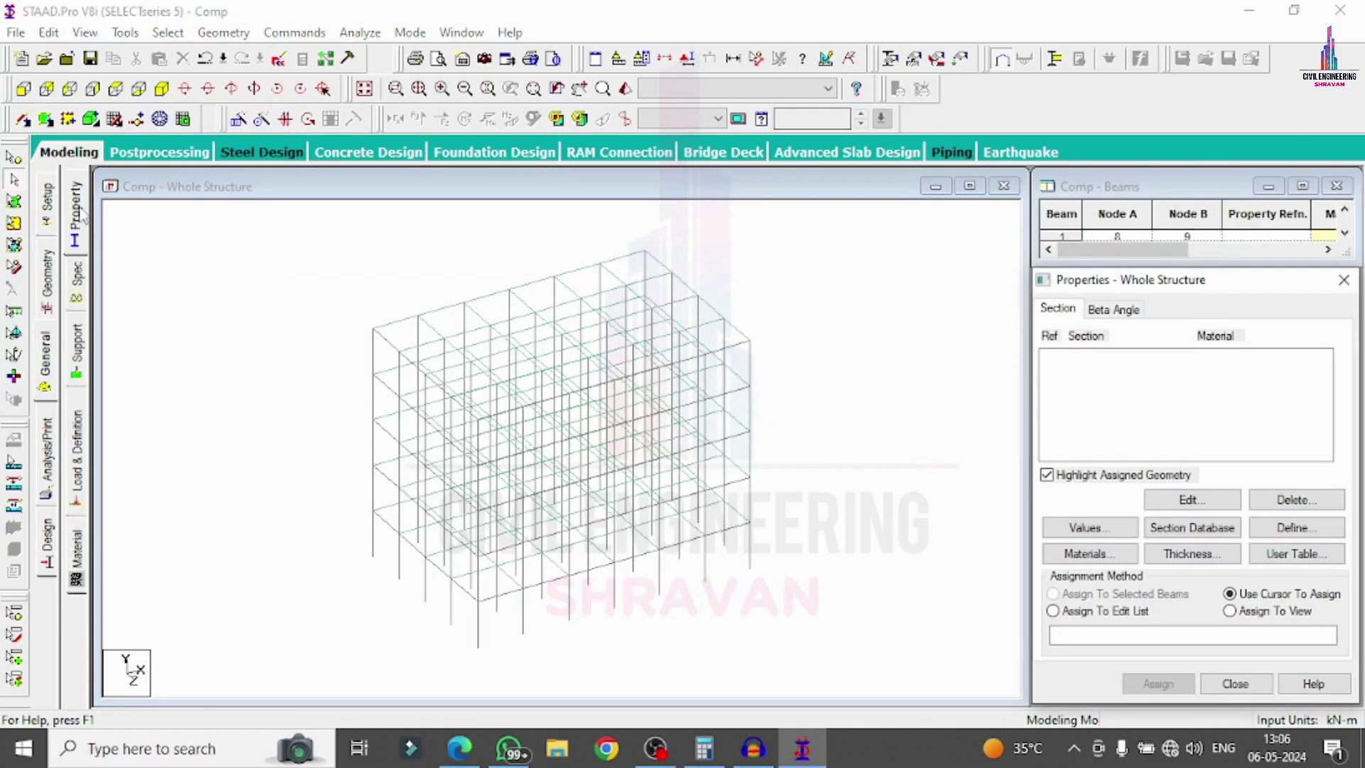
left_click(80, 208)
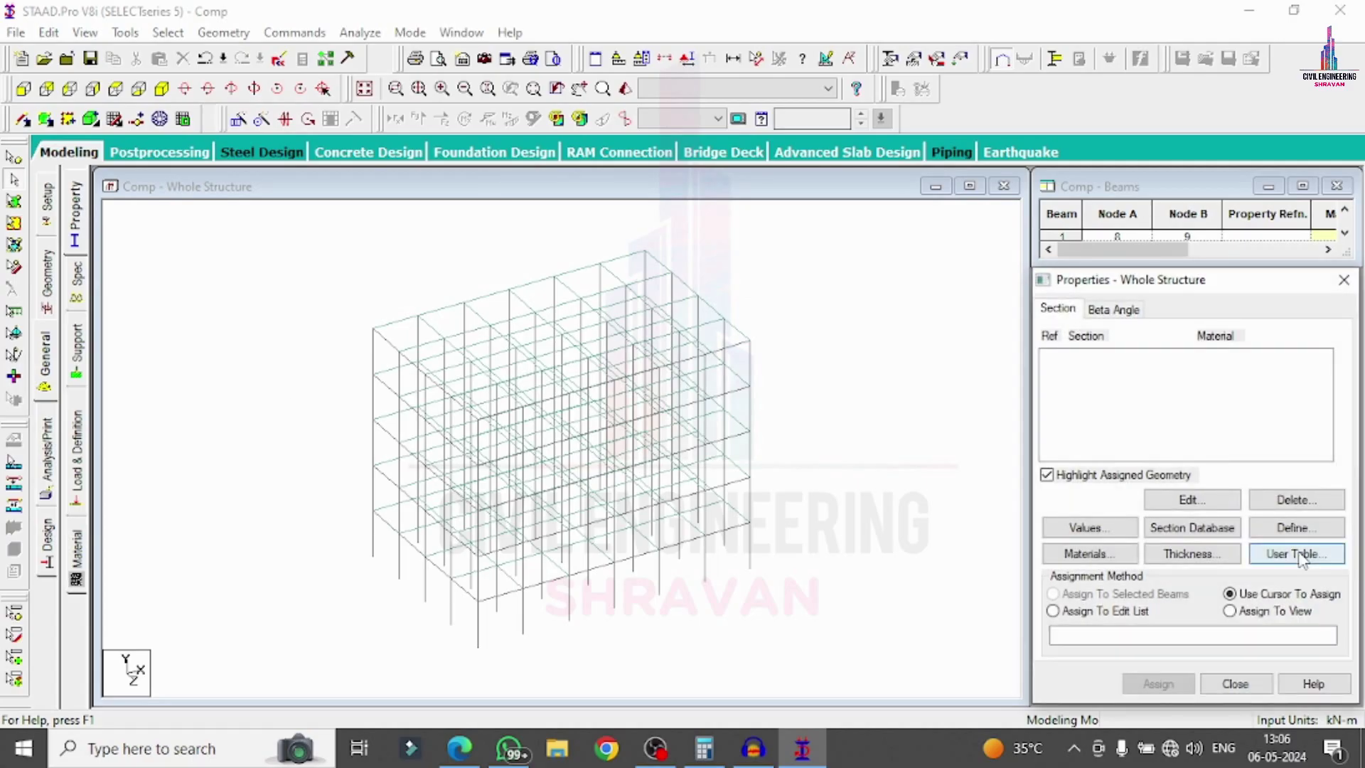
left_click(1293, 527)
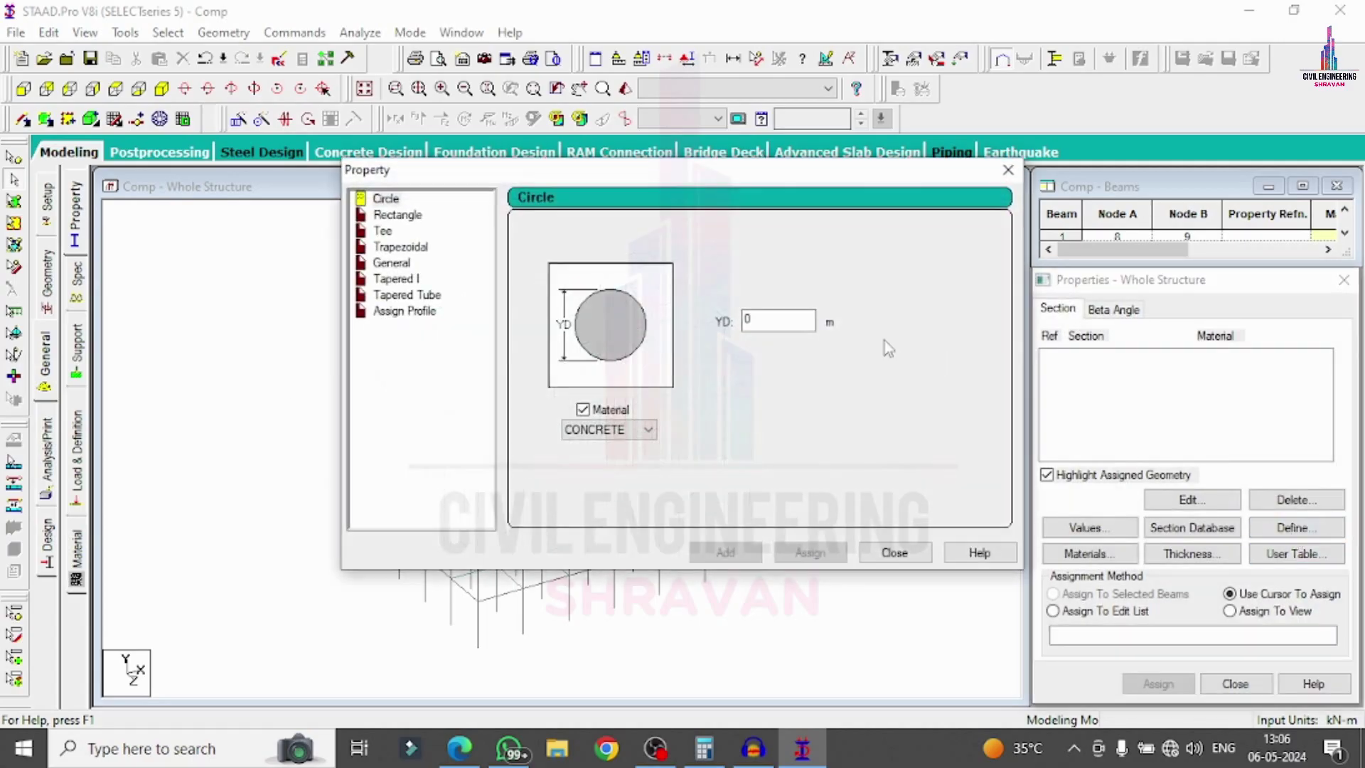
left_click(775, 318)
type(".46")
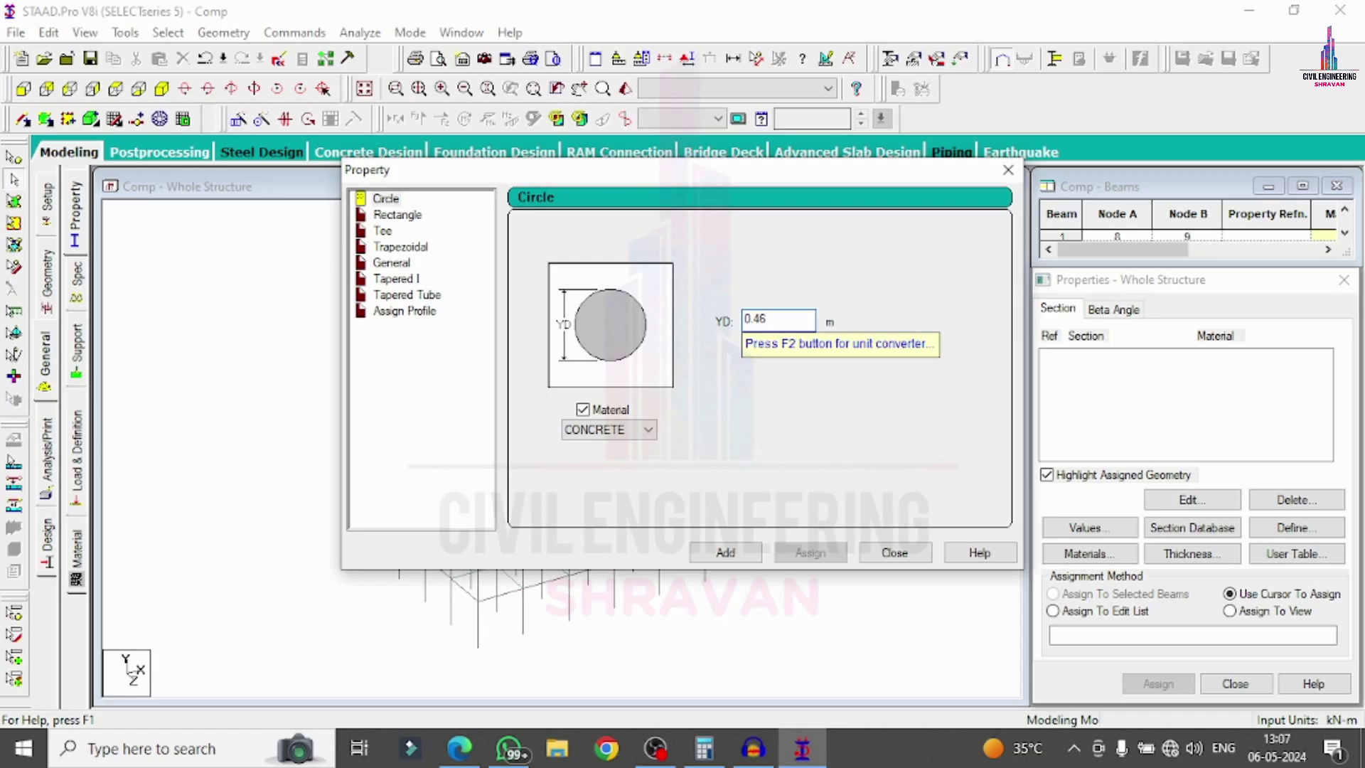
key("Return")
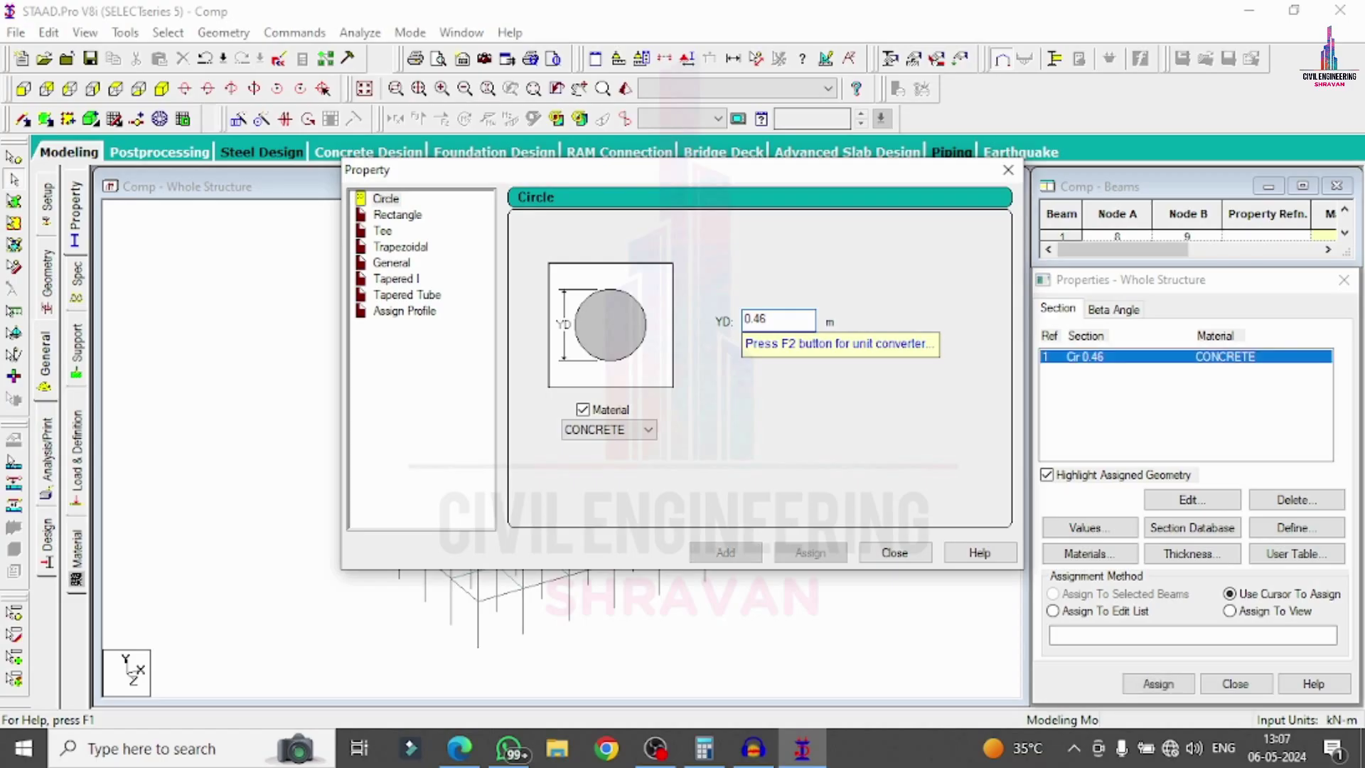
- Add a 0.46 x 0.46 m rectangular concrete section
left_click(377, 216)
left_click(796, 308)
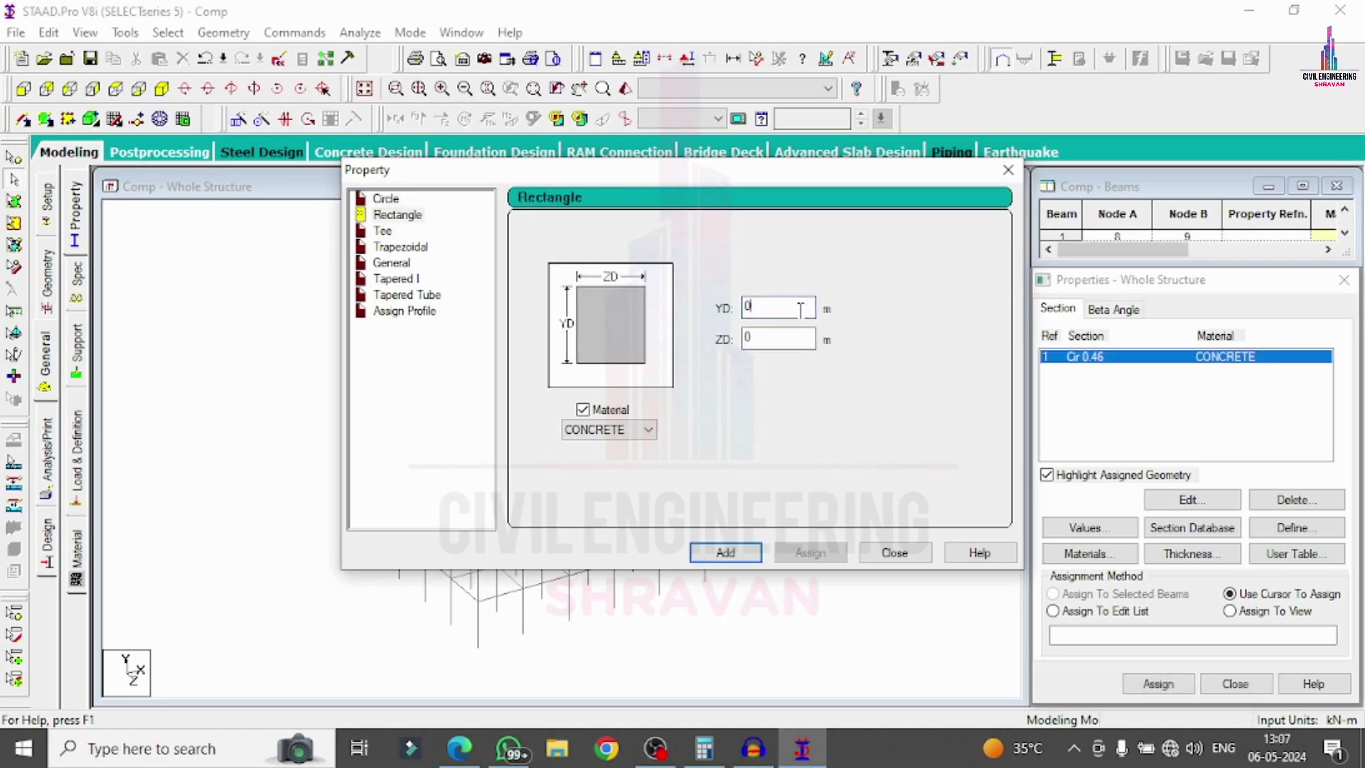
type(".46")
key("Tab")
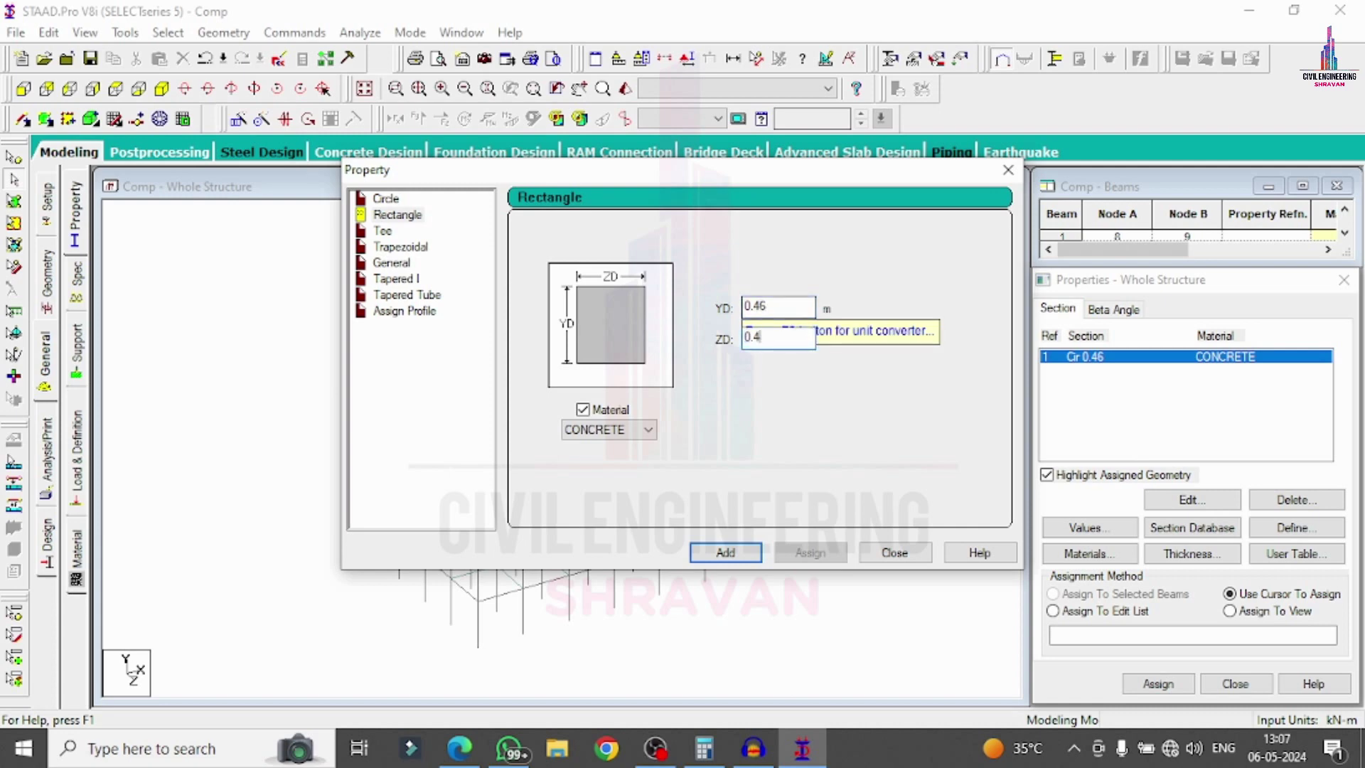
key("Return")
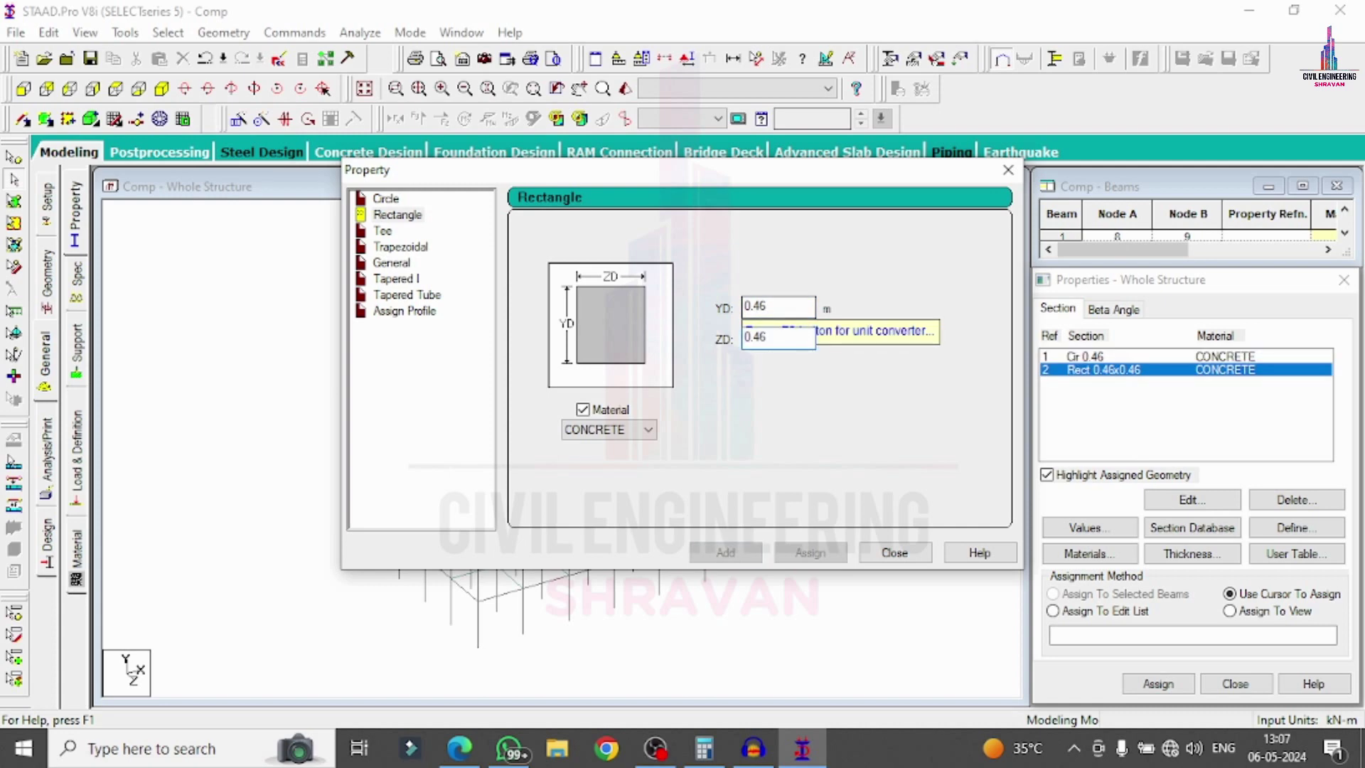
- Add the 0.69 x 0.46 m rectangle and review the three listed sections
key("BackSpace")
key("BackSpace")
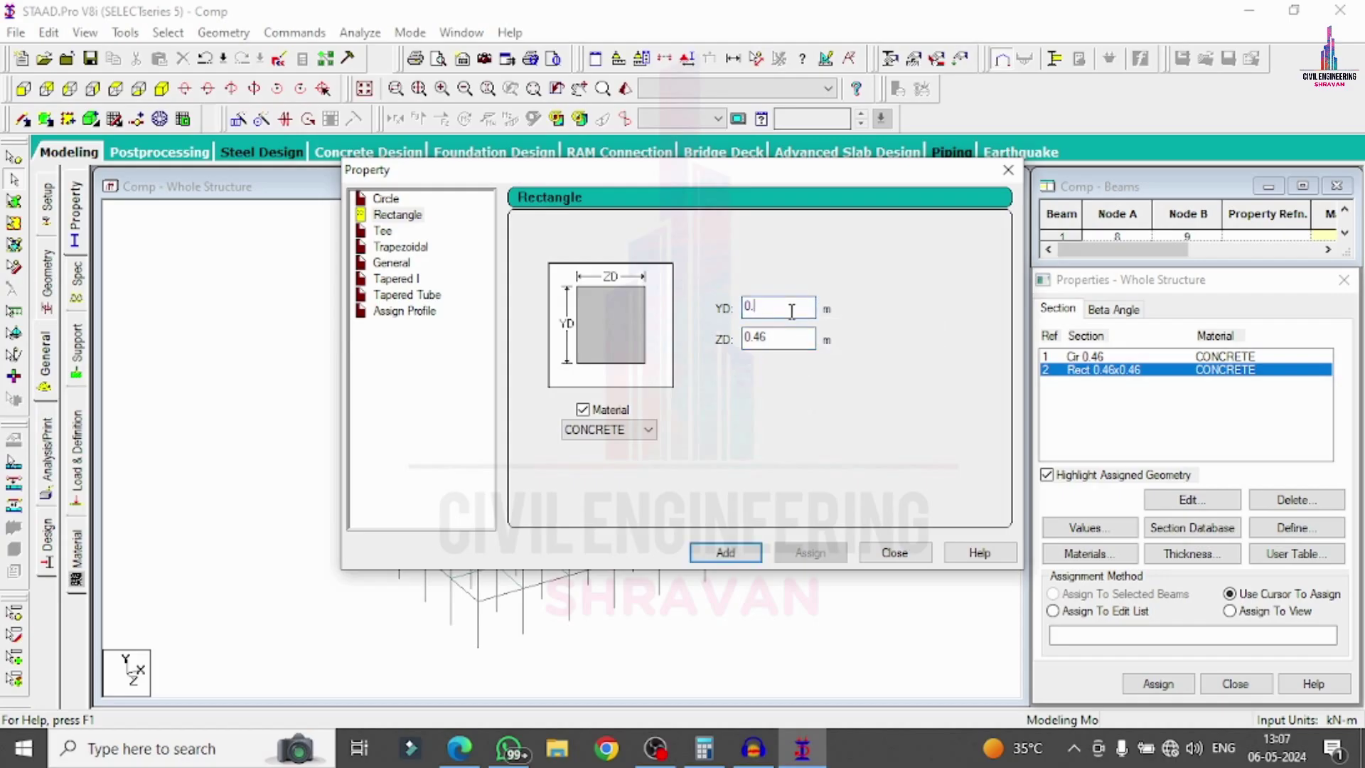
type("6")
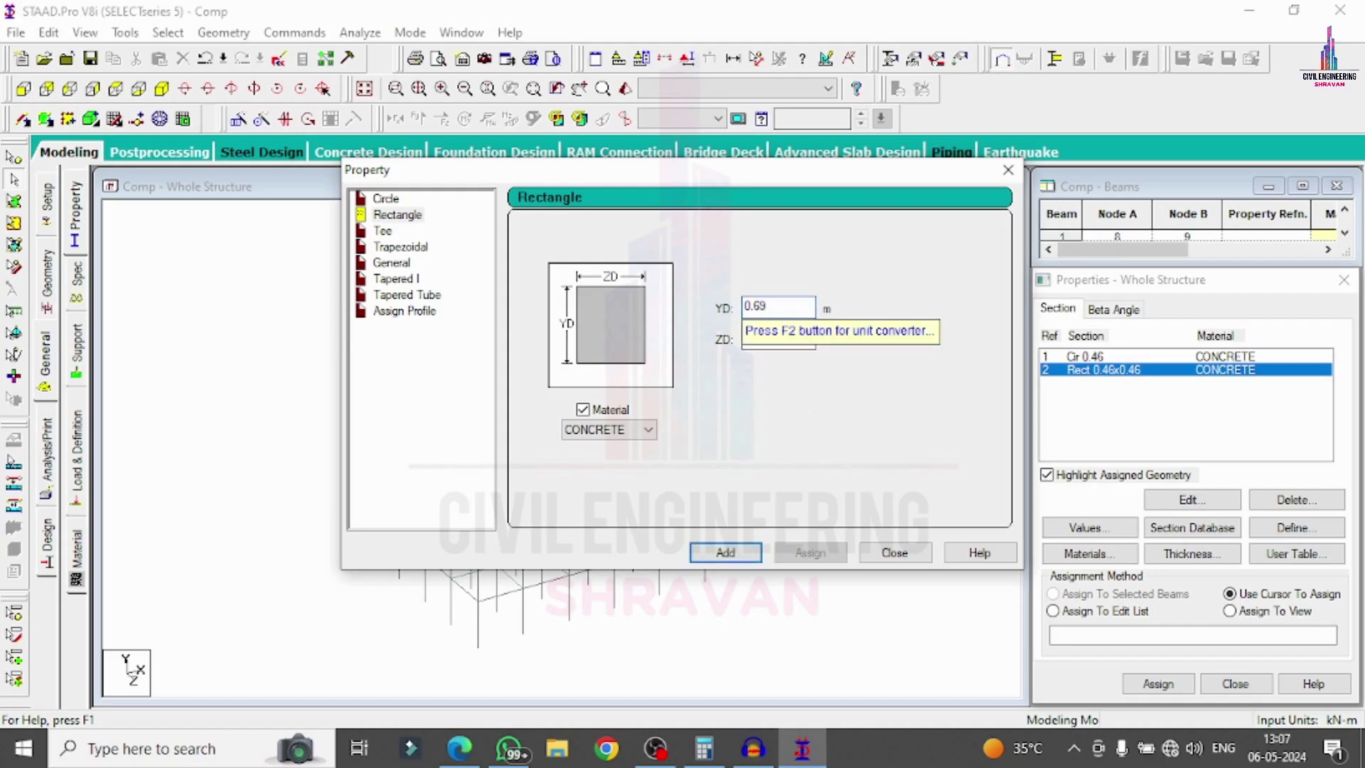
type("9")
key("Return")
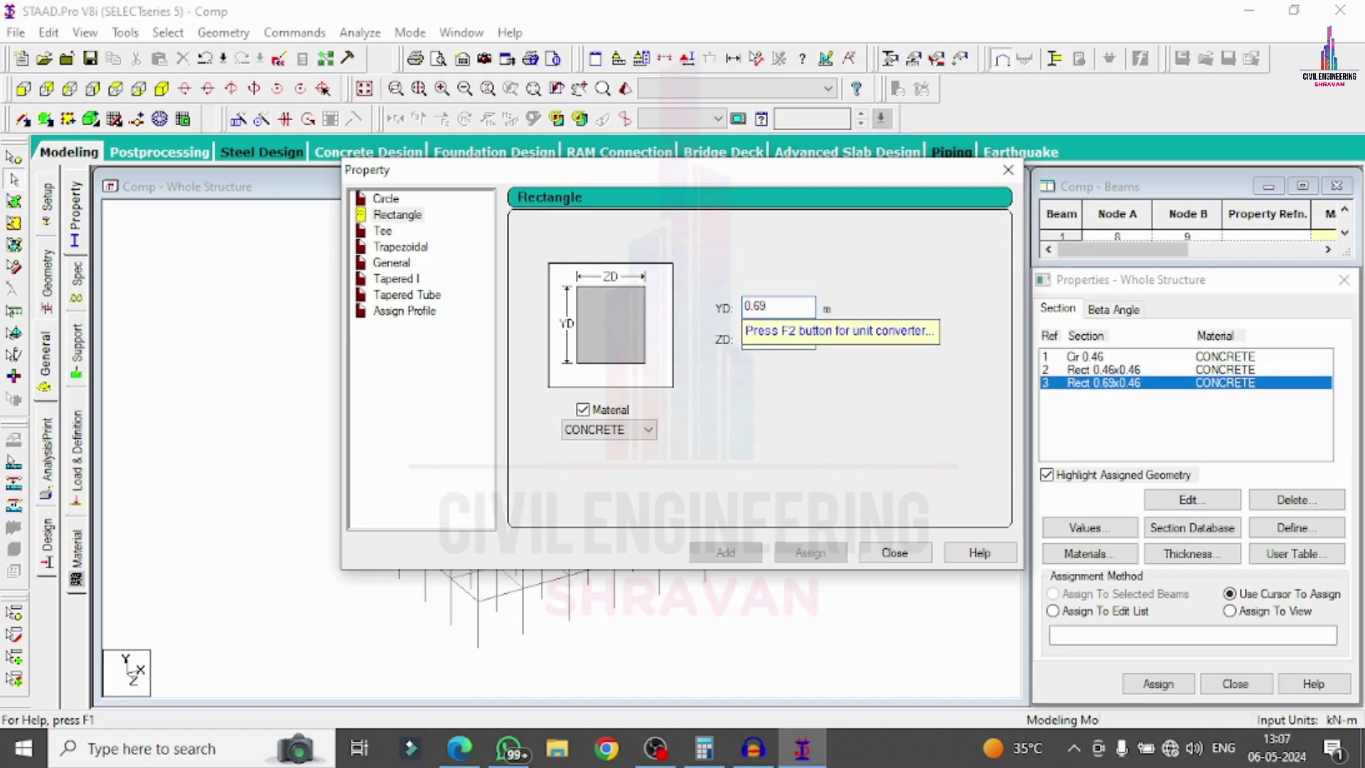
left_click(893, 554)
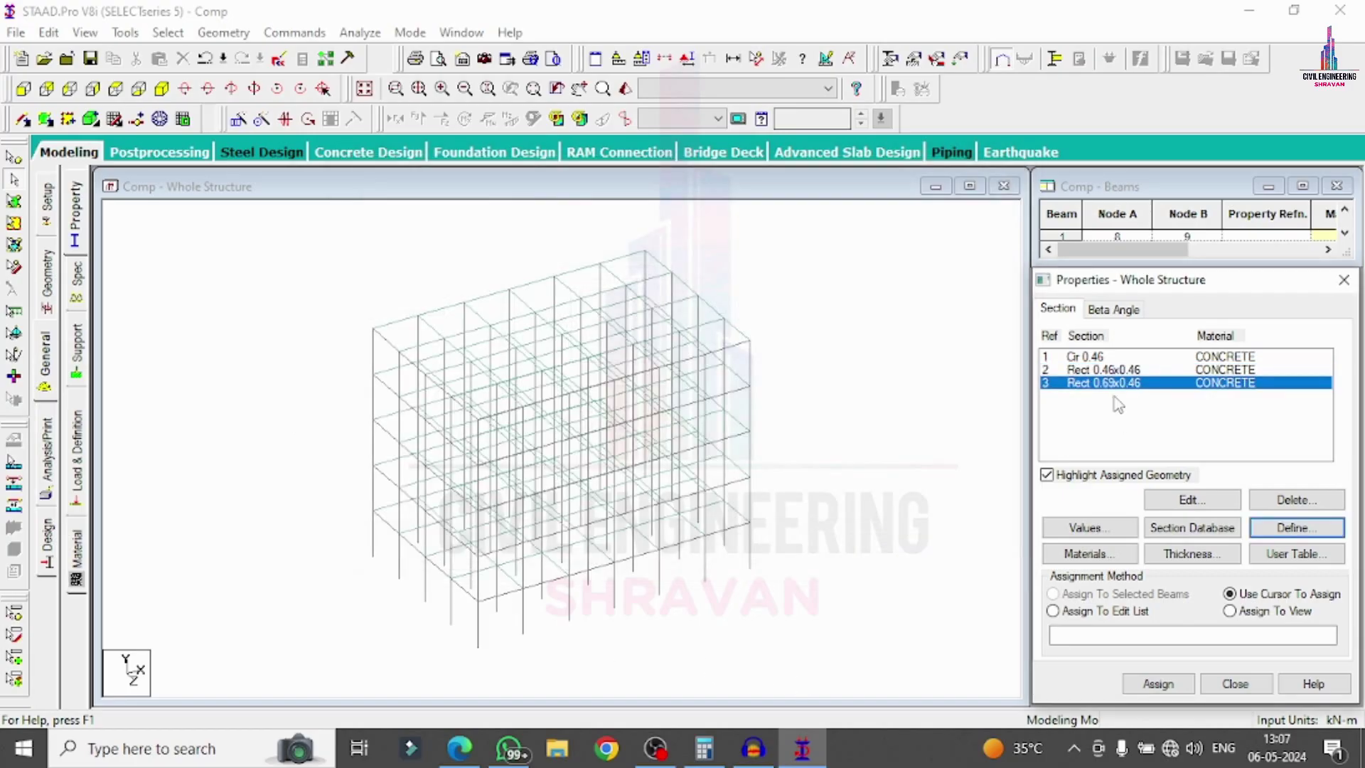
left_click(1104, 356)
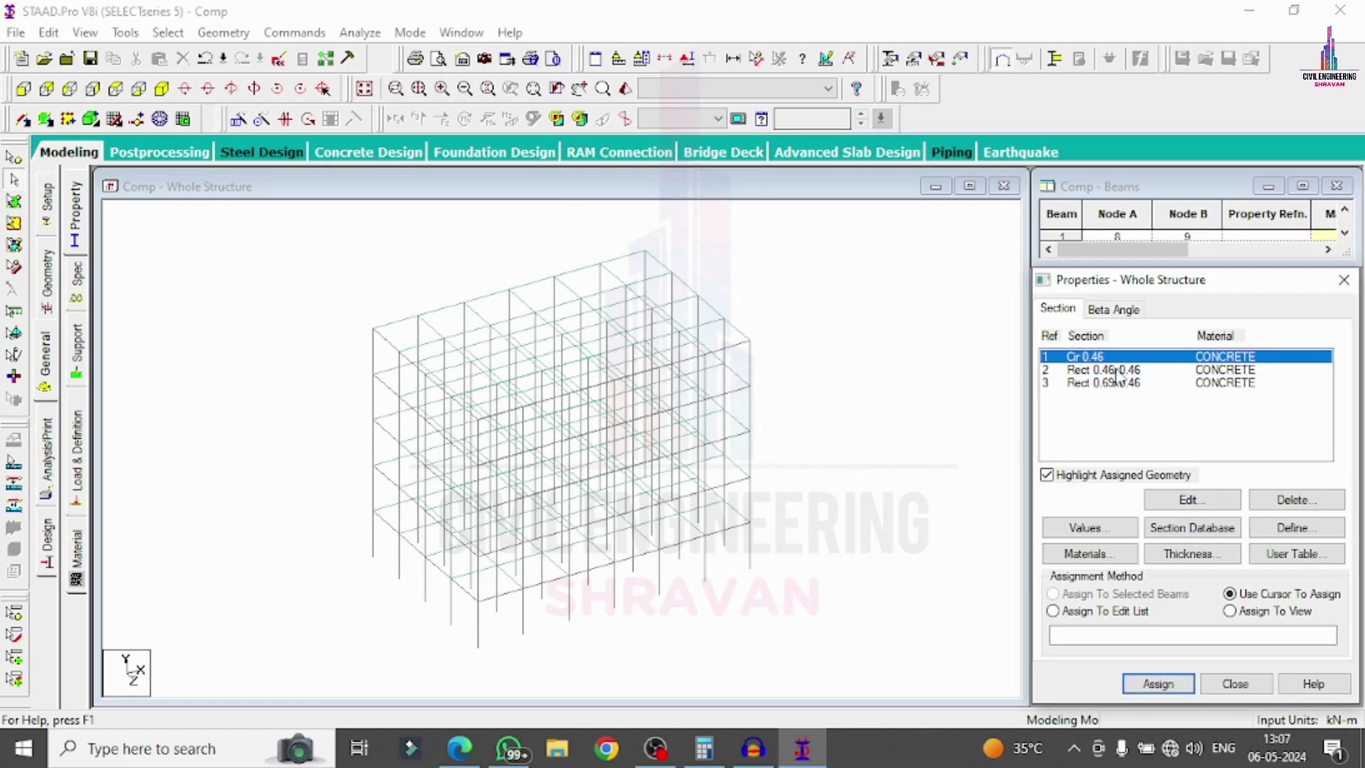
left_click(1117, 371)
left_click(1127, 383)
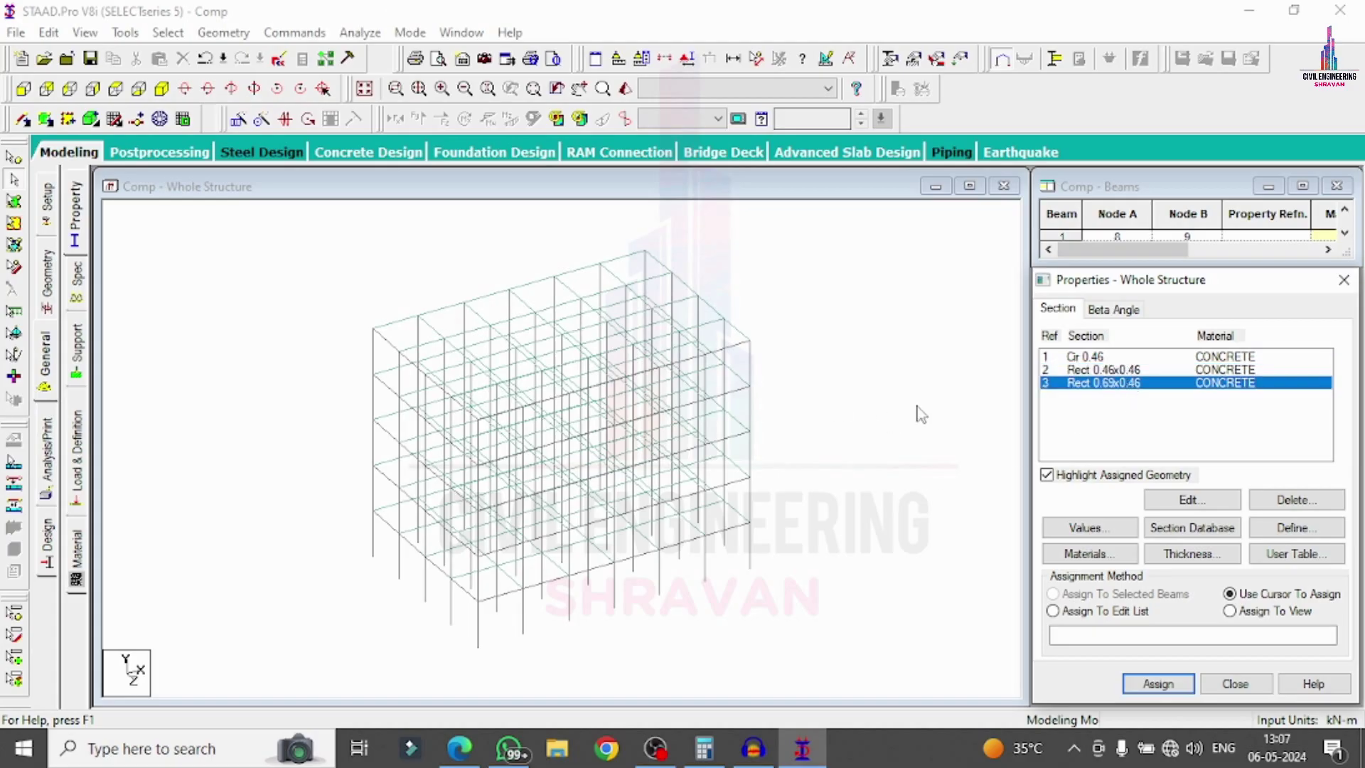
- Add a 0.15 m concrete plate thickness and switch to the flat plan view
left_click(1192, 553)
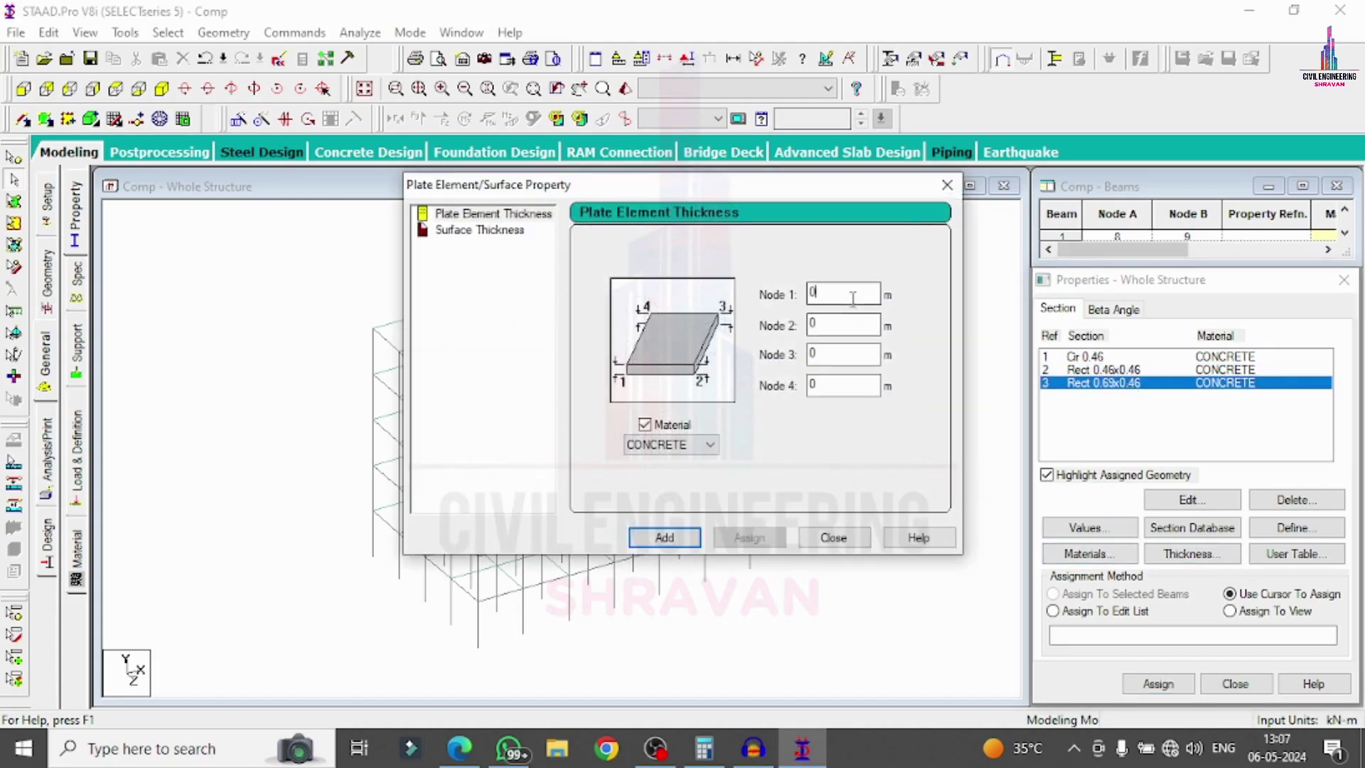
type("0.15")
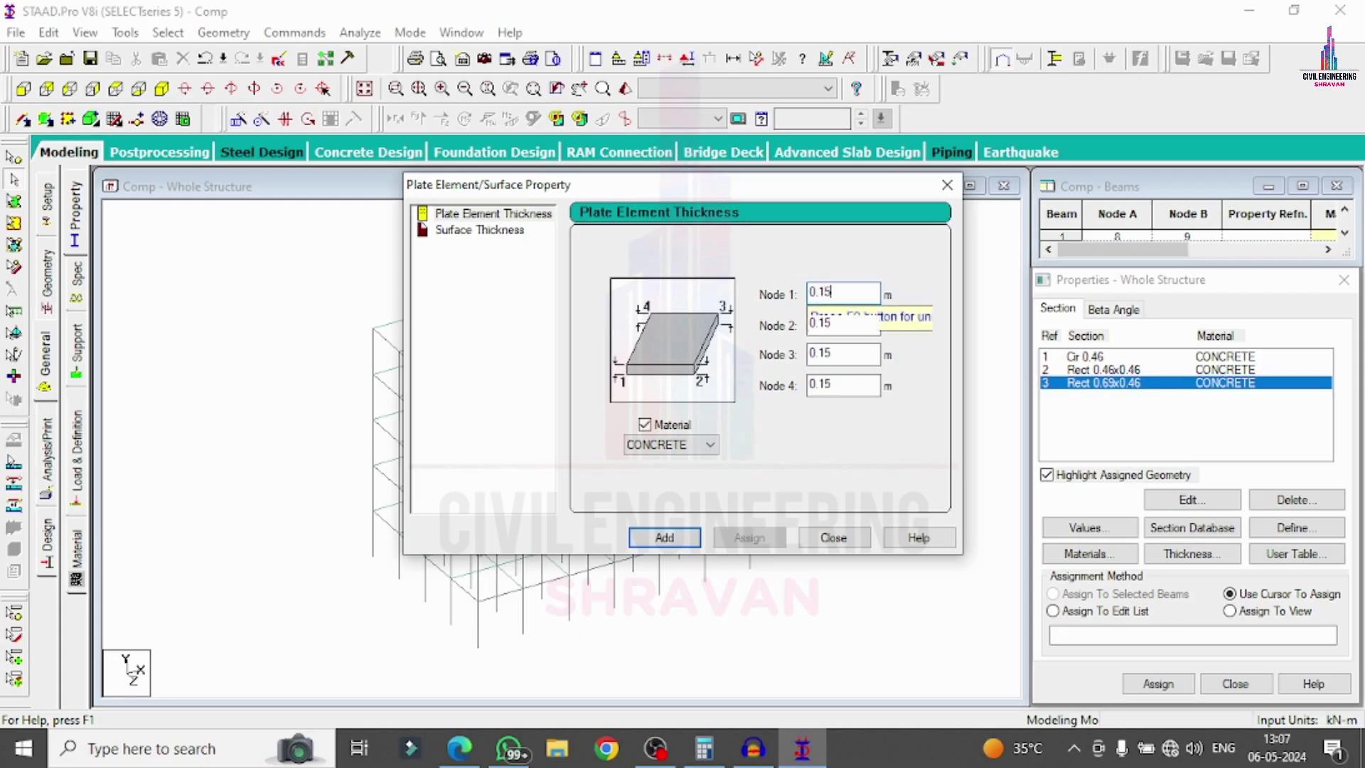
key("Return")
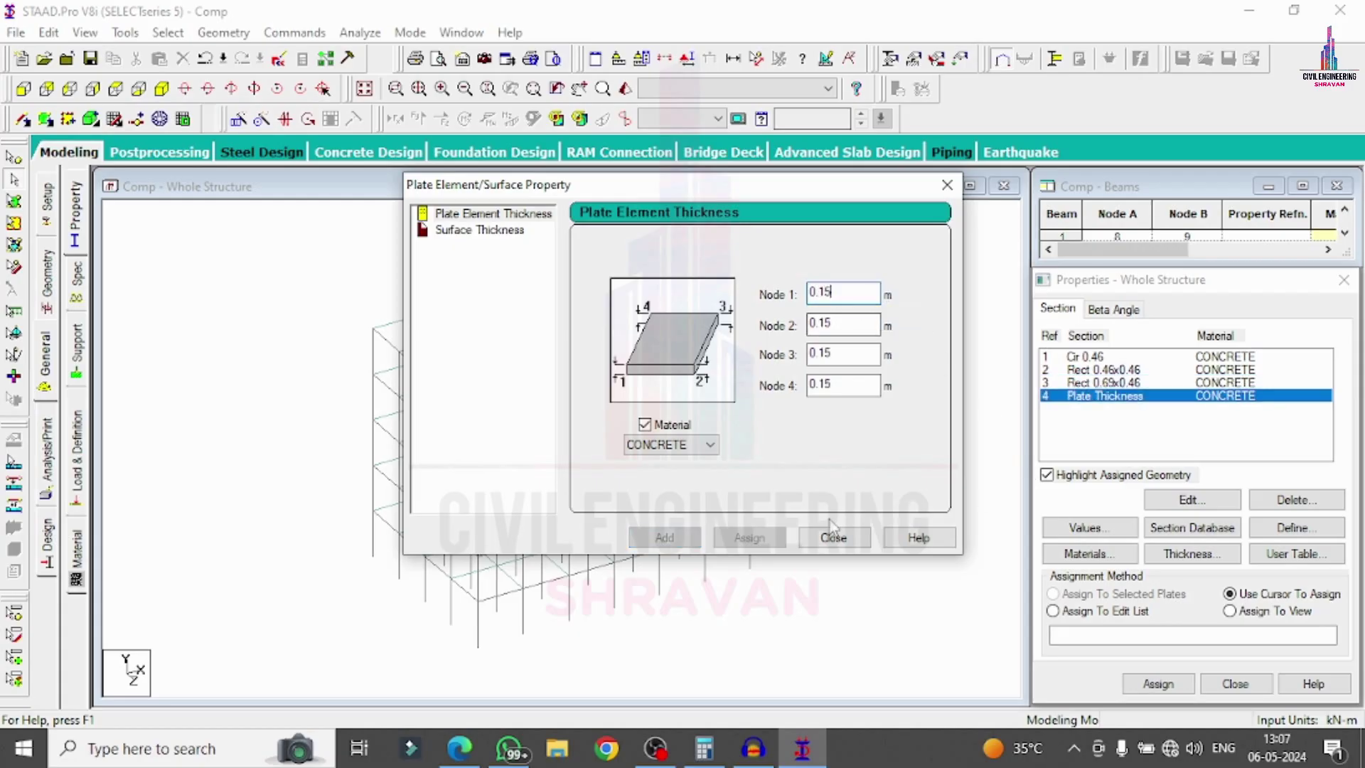
left_click(832, 537)
left_click(1092, 357)
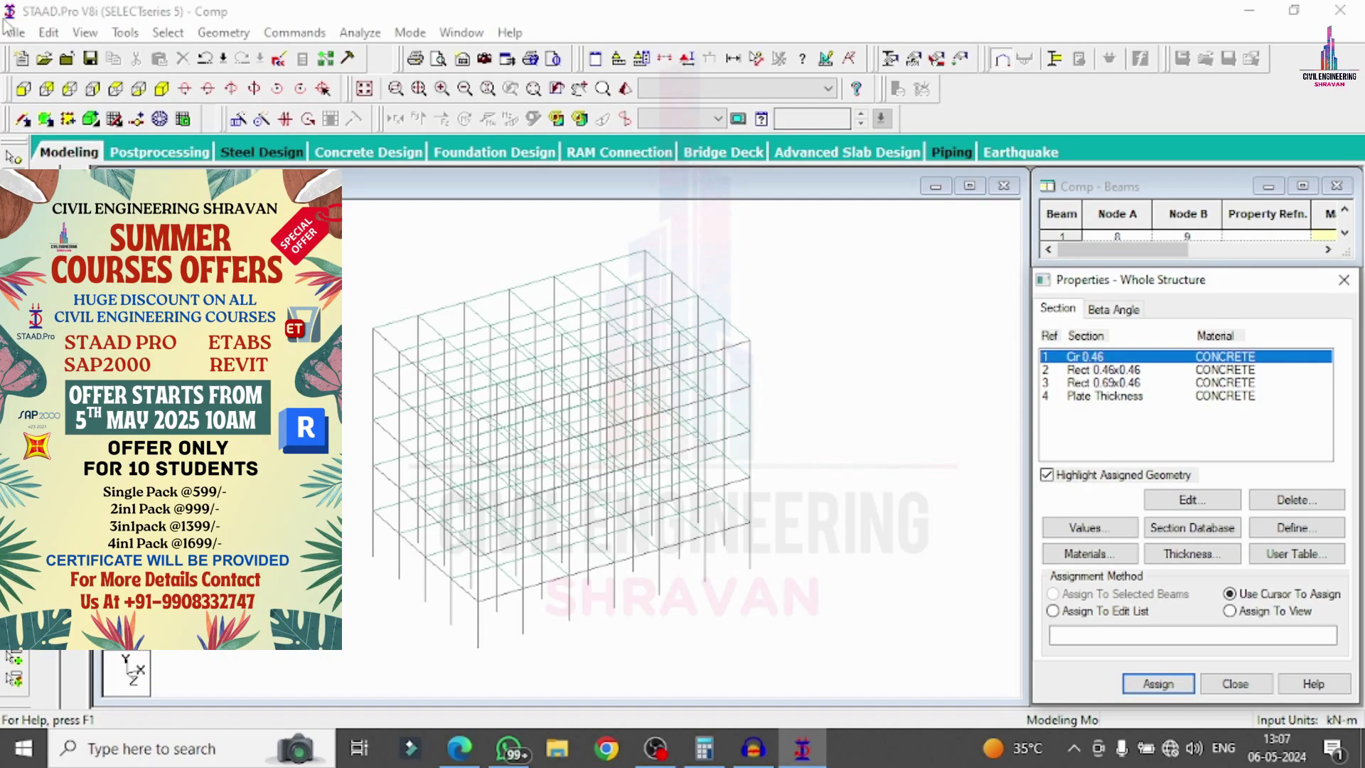
left_click(114, 89)
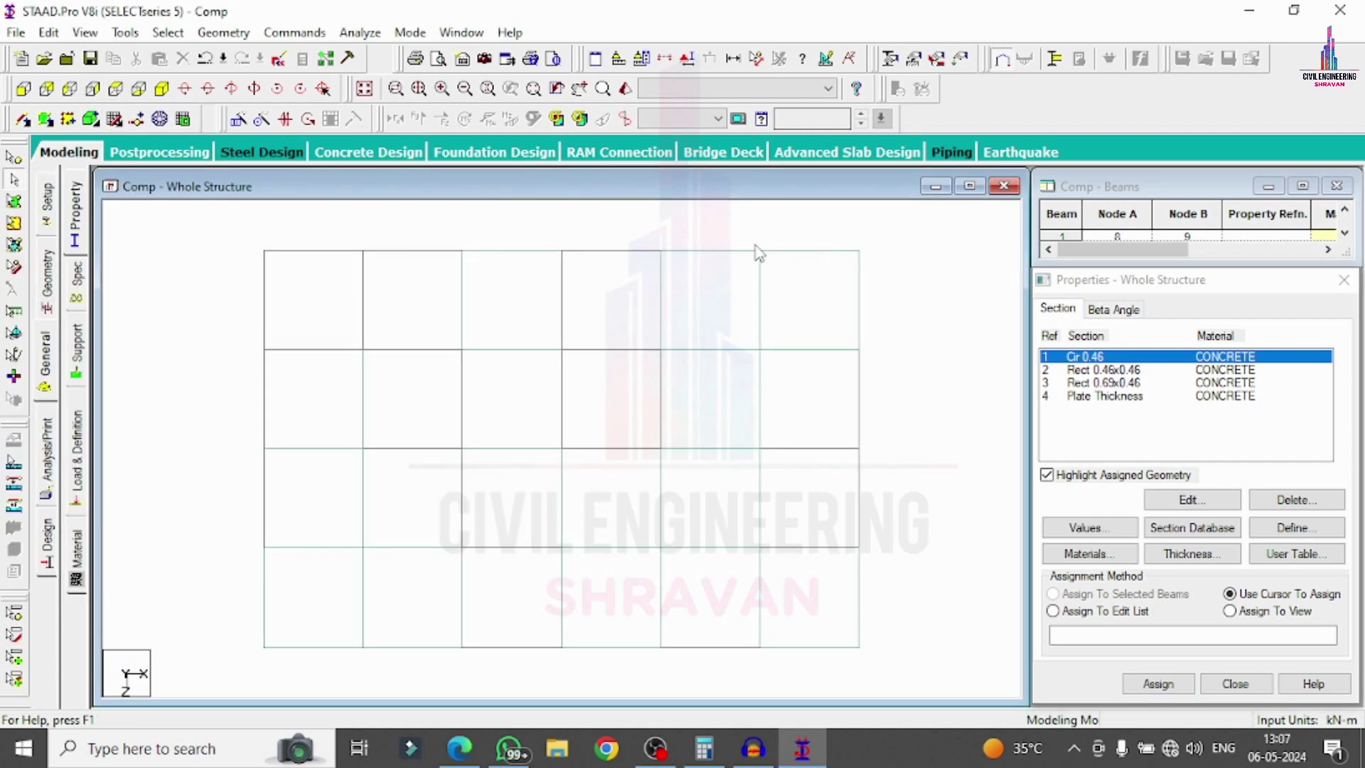
- Assign the Cir 0.46 section to the corner columns
left_click(853, 248)
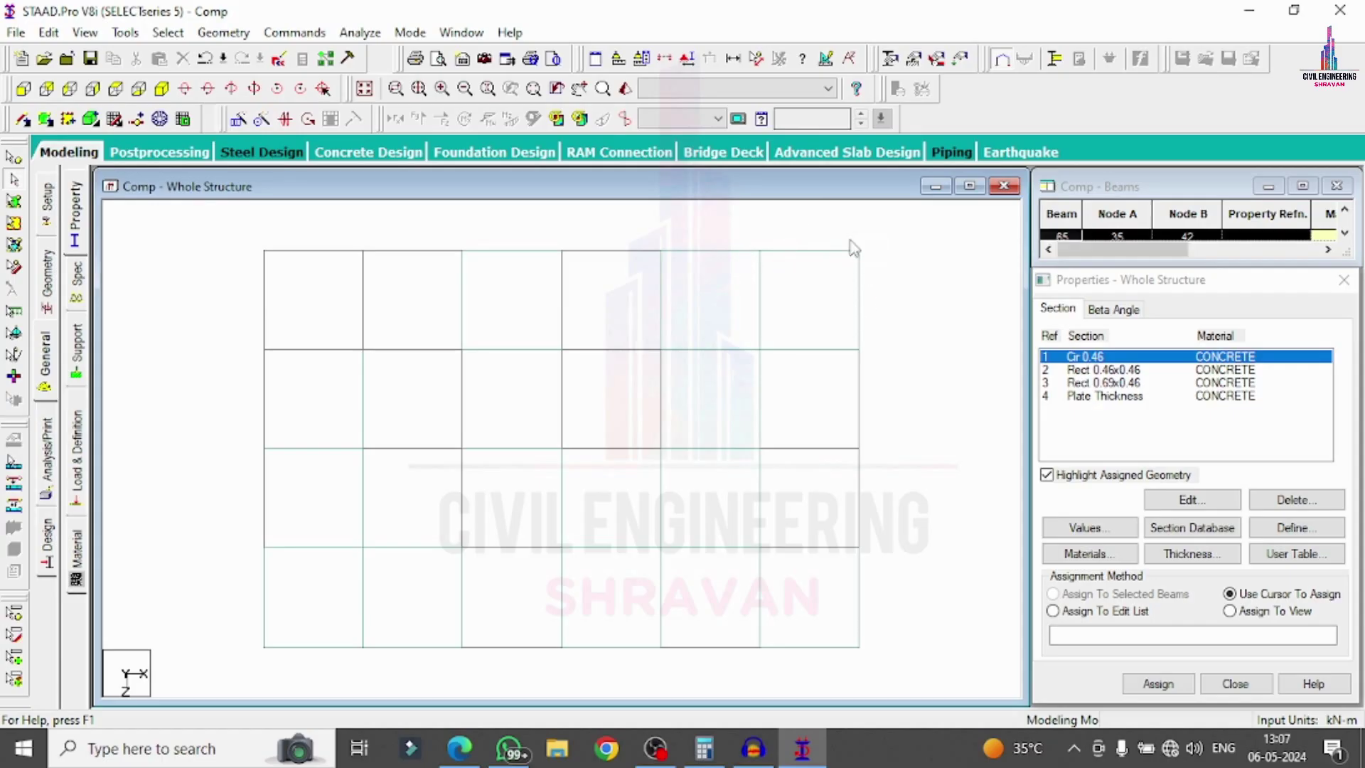
left_click(859, 636, "ctrl")
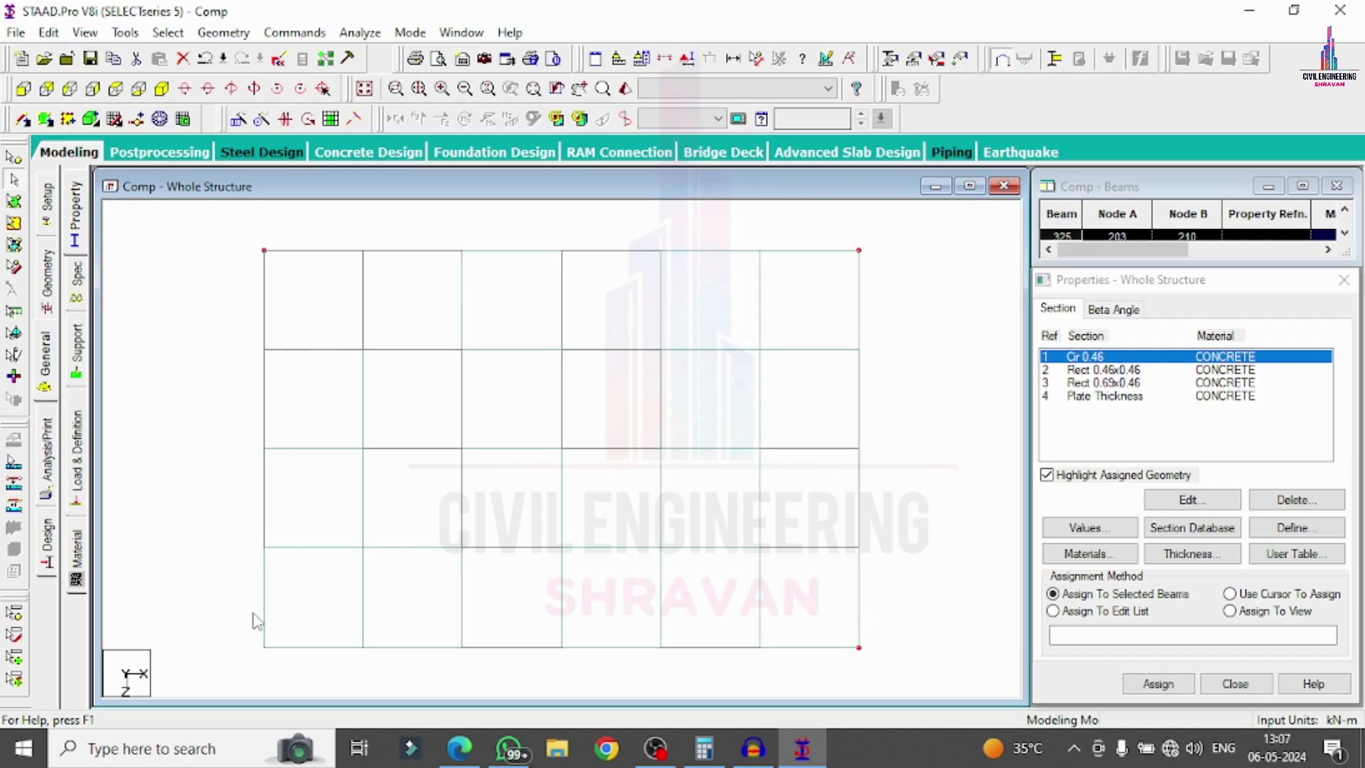
left_click(274, 642, "ctrl")
left_click(1158, 683)
left_click(1213, 539)
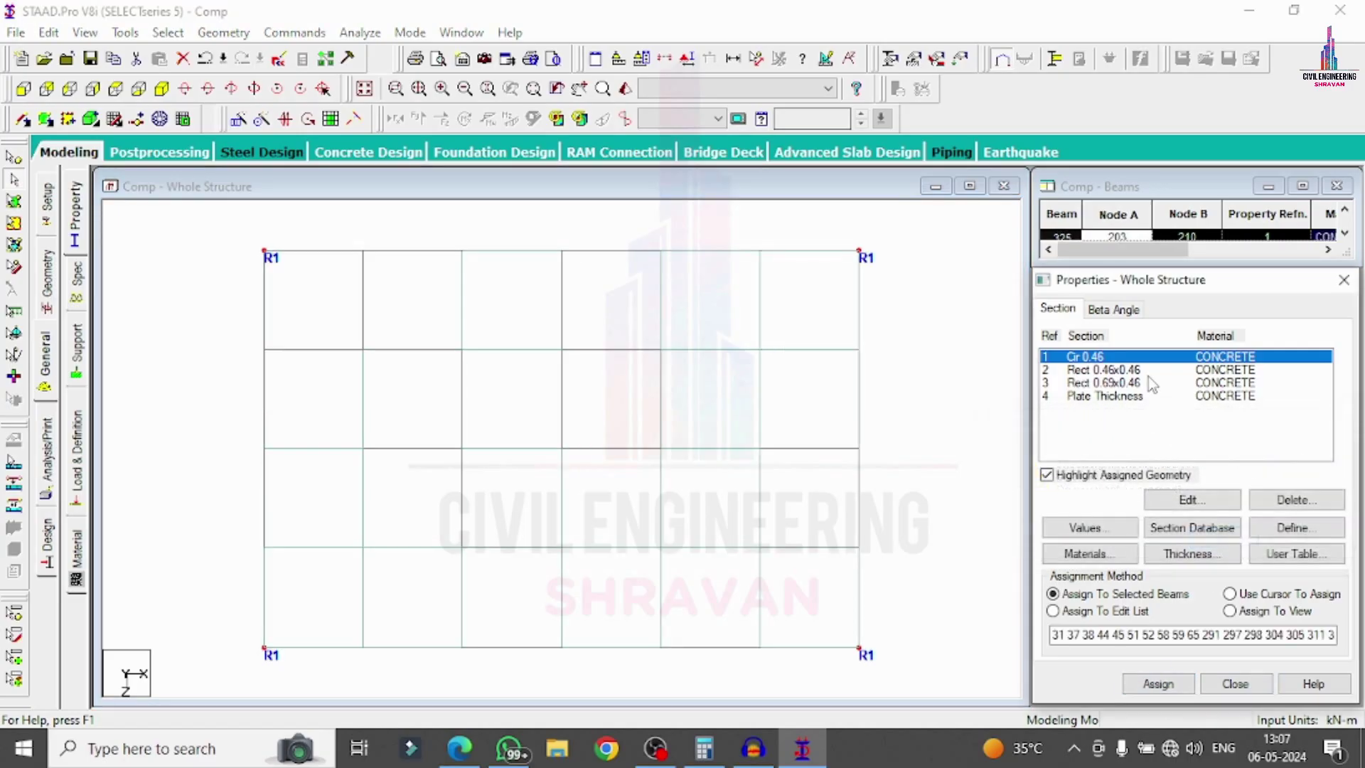
- Pick Rect 0.46x0.46 and select the top-edge perimeter columns
left_click(1102, 369)
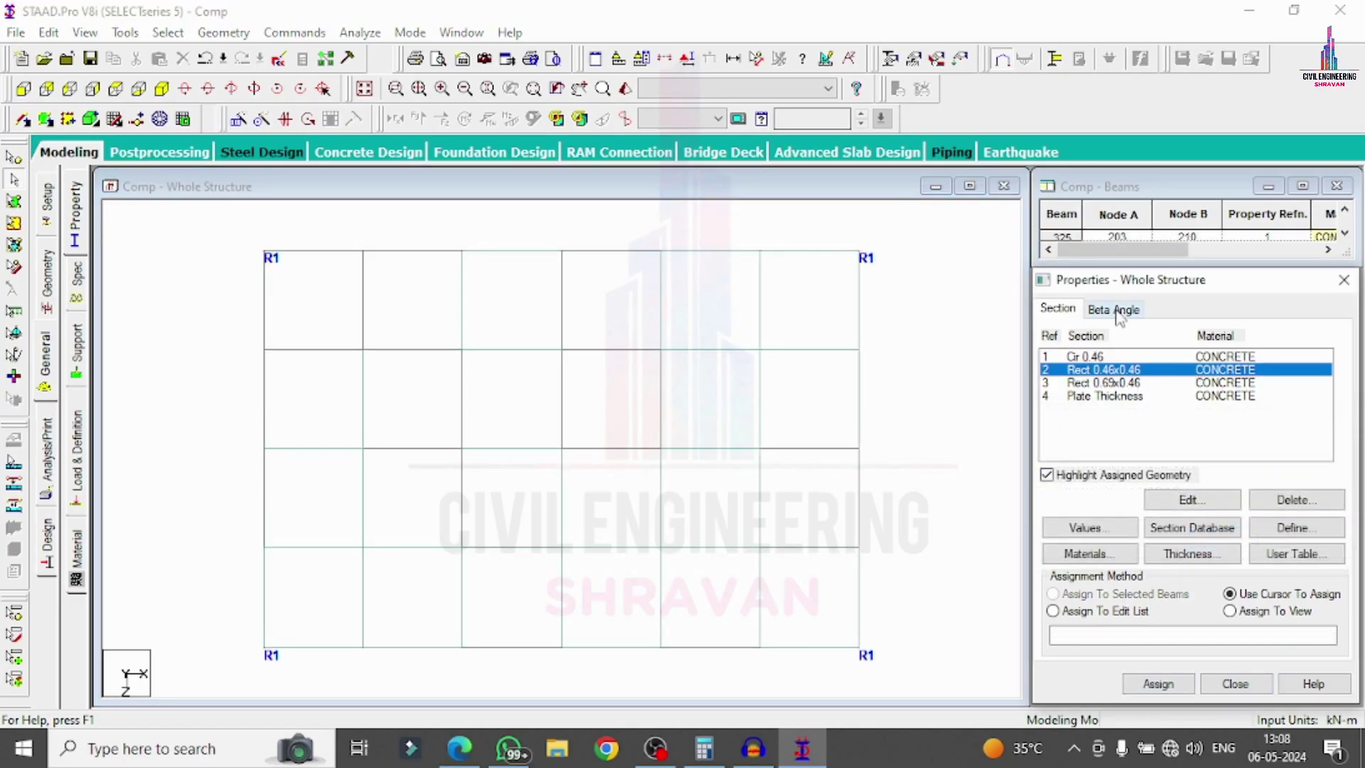
left_click(355, 235)
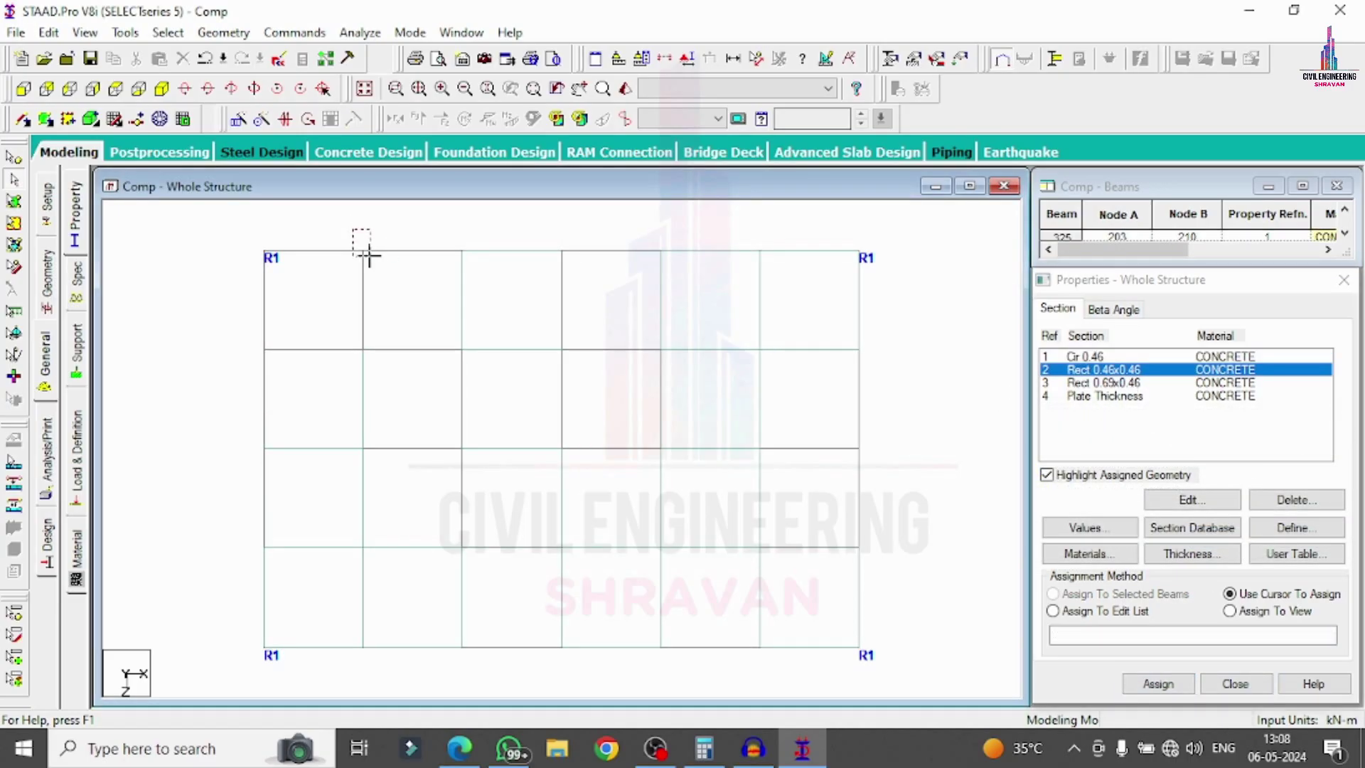
left_click(369, 251)
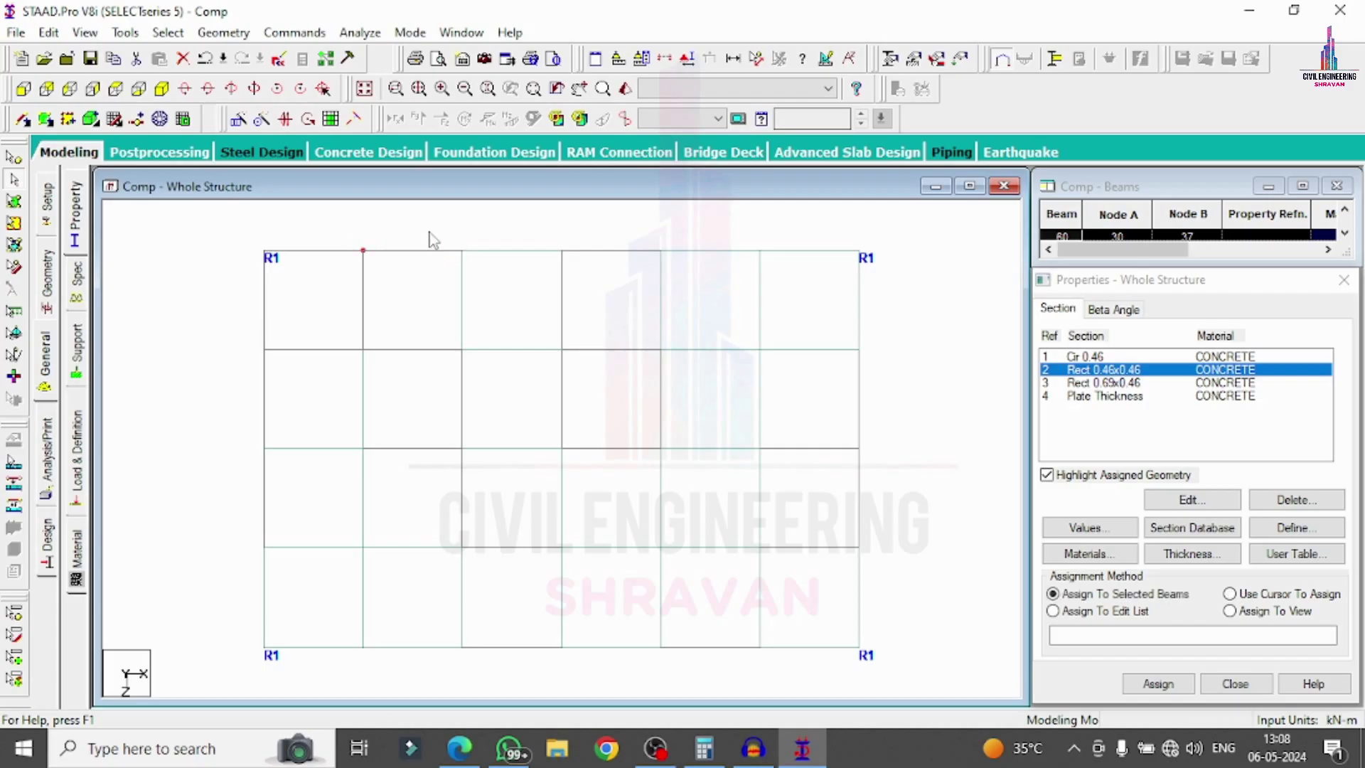
left_click(467, 251, "ctrl")
left_click(569, 251, "ctrl")
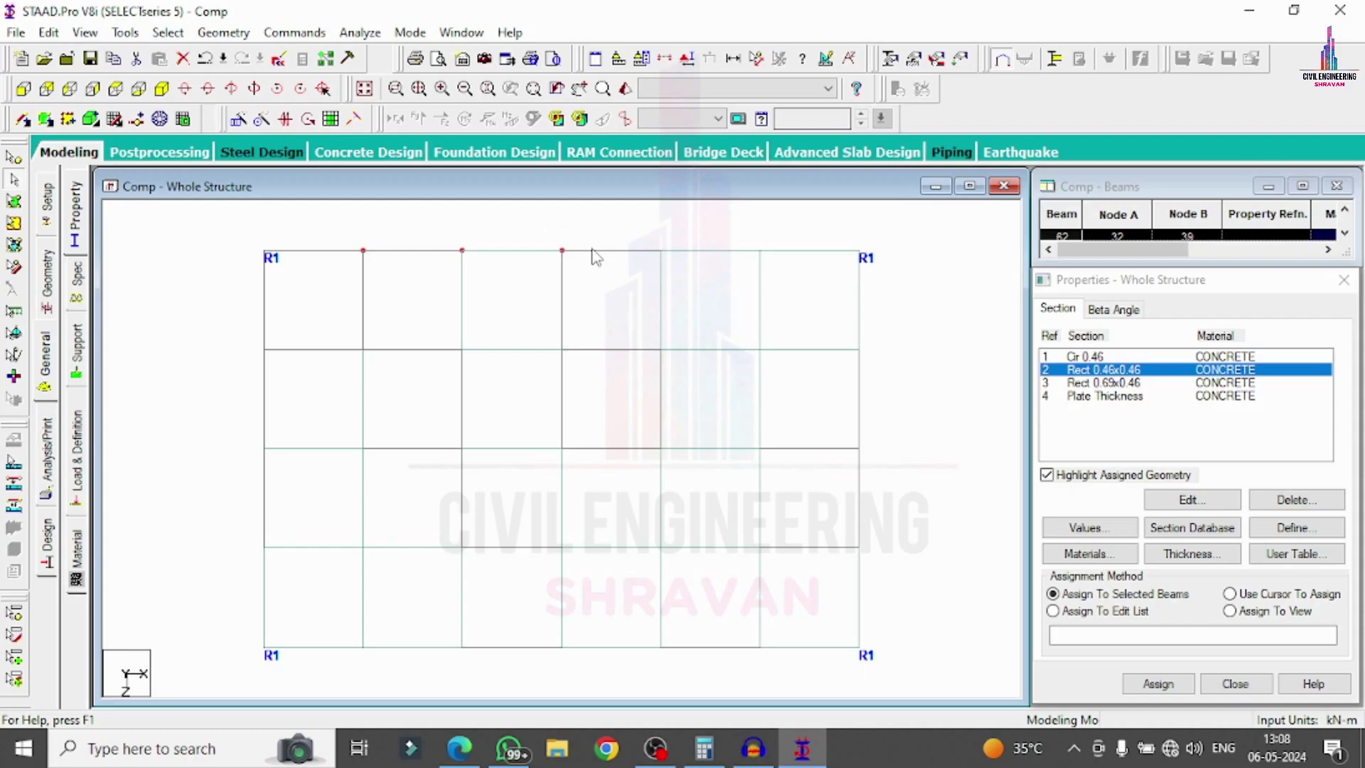
left_click(664, 250, "ctrl")
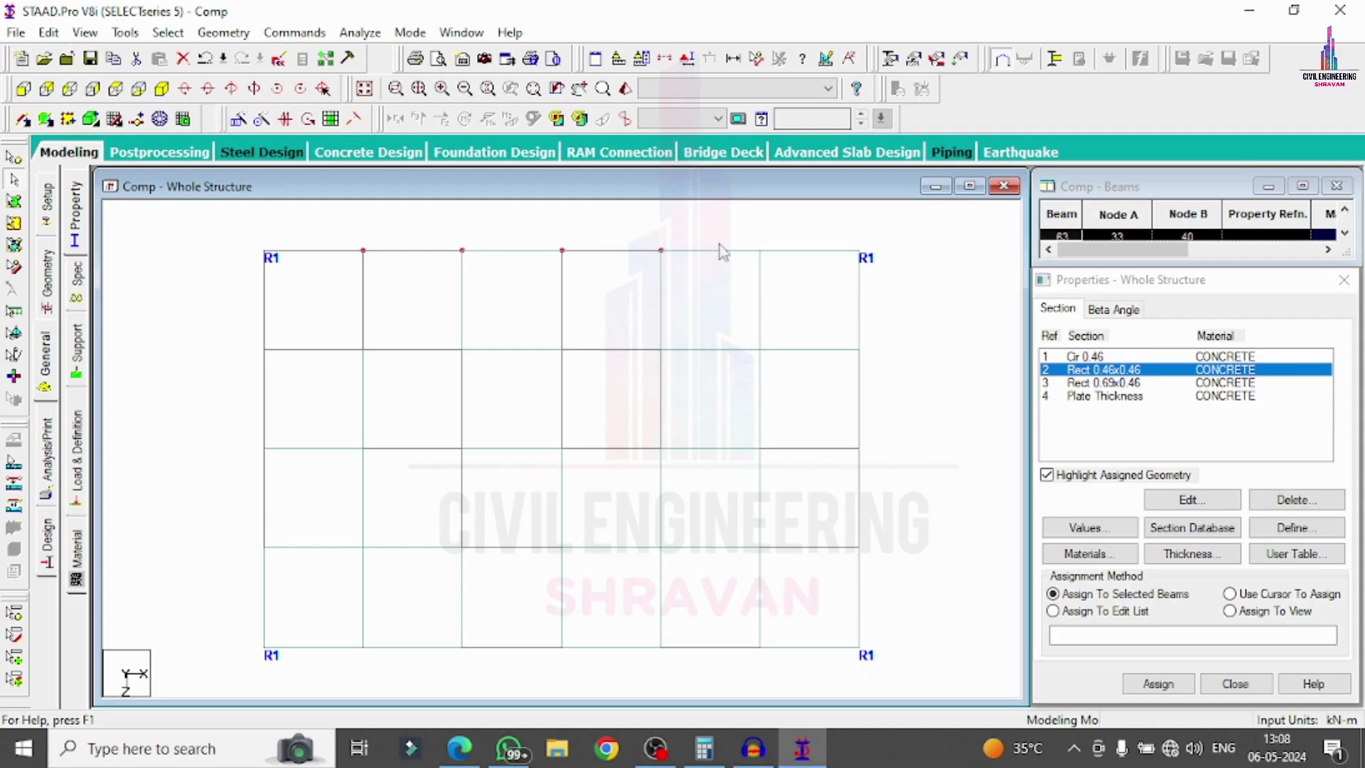
left_click(764, 251, "ctrl")
- Add the right, bottom and left edge columns and assign them Rect 0.46x0.46
left_click(862, 444, "ctrl")
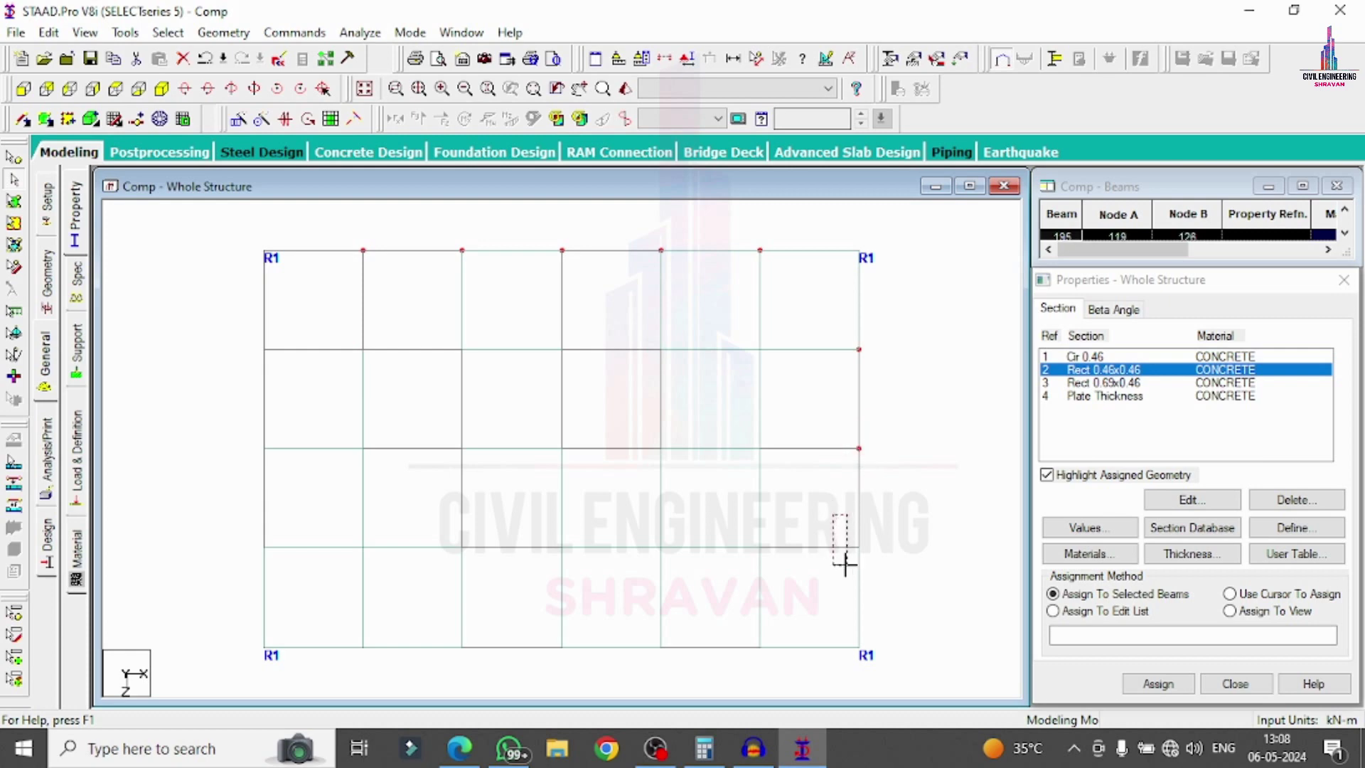
left_click(862, 543, "ctrl")
left_click(765, 649, "ctrl")
left_click(683, 647, "ctrl")
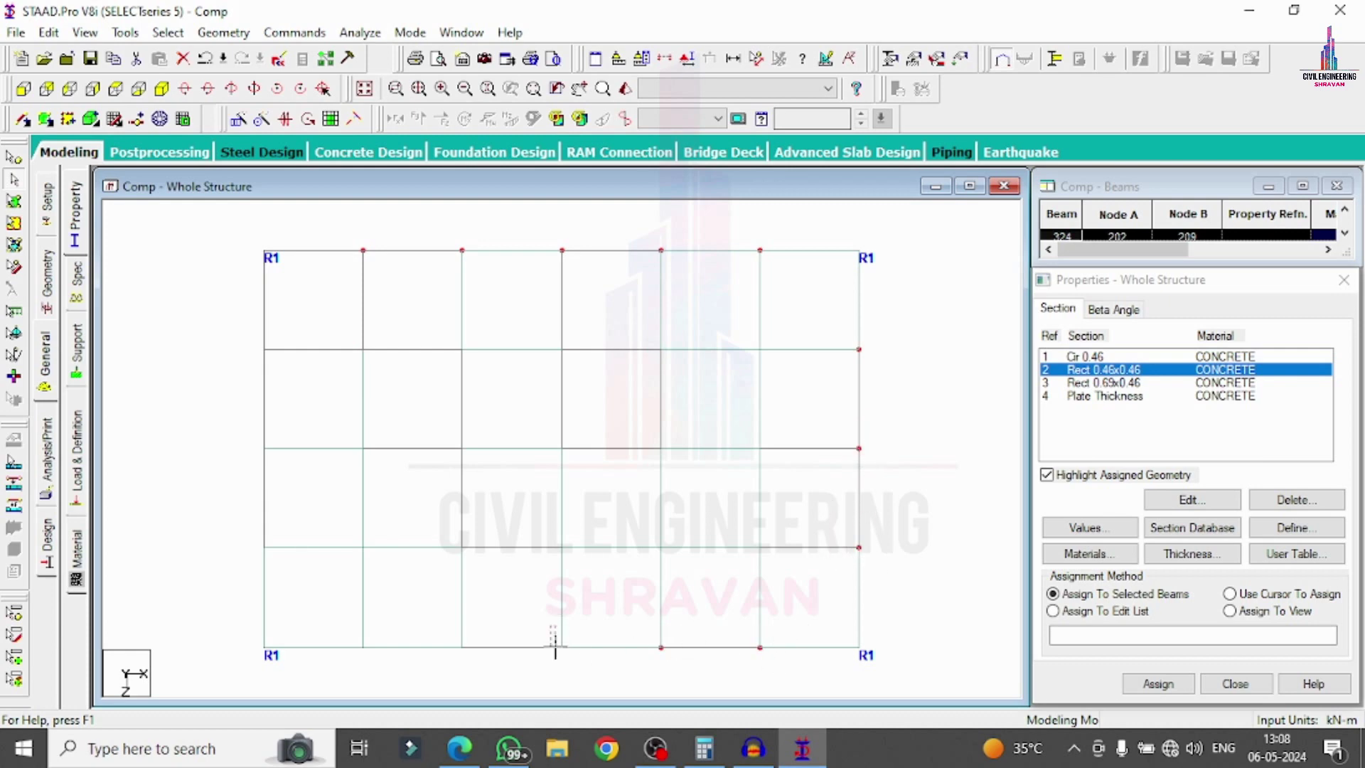
left_click(558, 647, "ctrl")
left_click(471, 646, "ctrl")
left_click(366, 646, "ctrl")
left_click(266, 551, "ctrl")
left_click(266, 458, "ctrl")
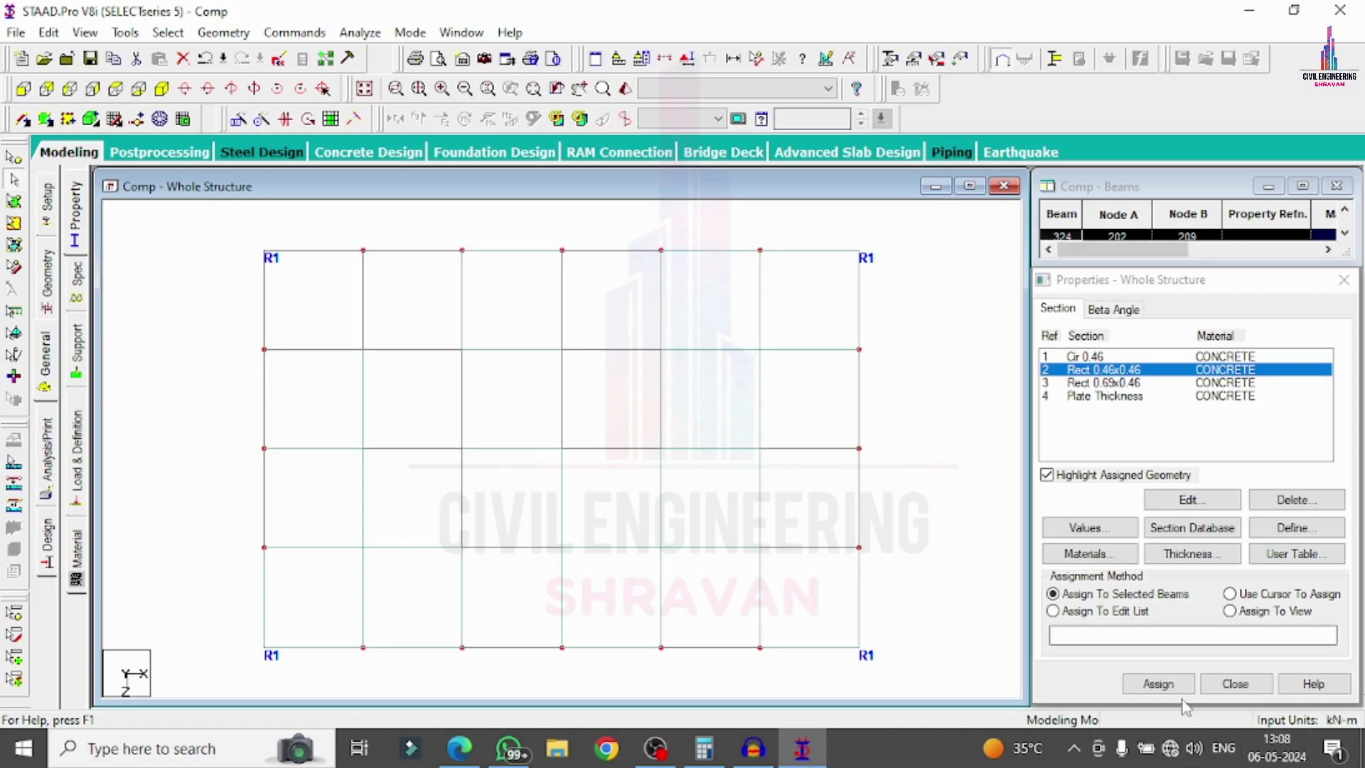
left_click(1158, 684)
left_click(1173, 501)
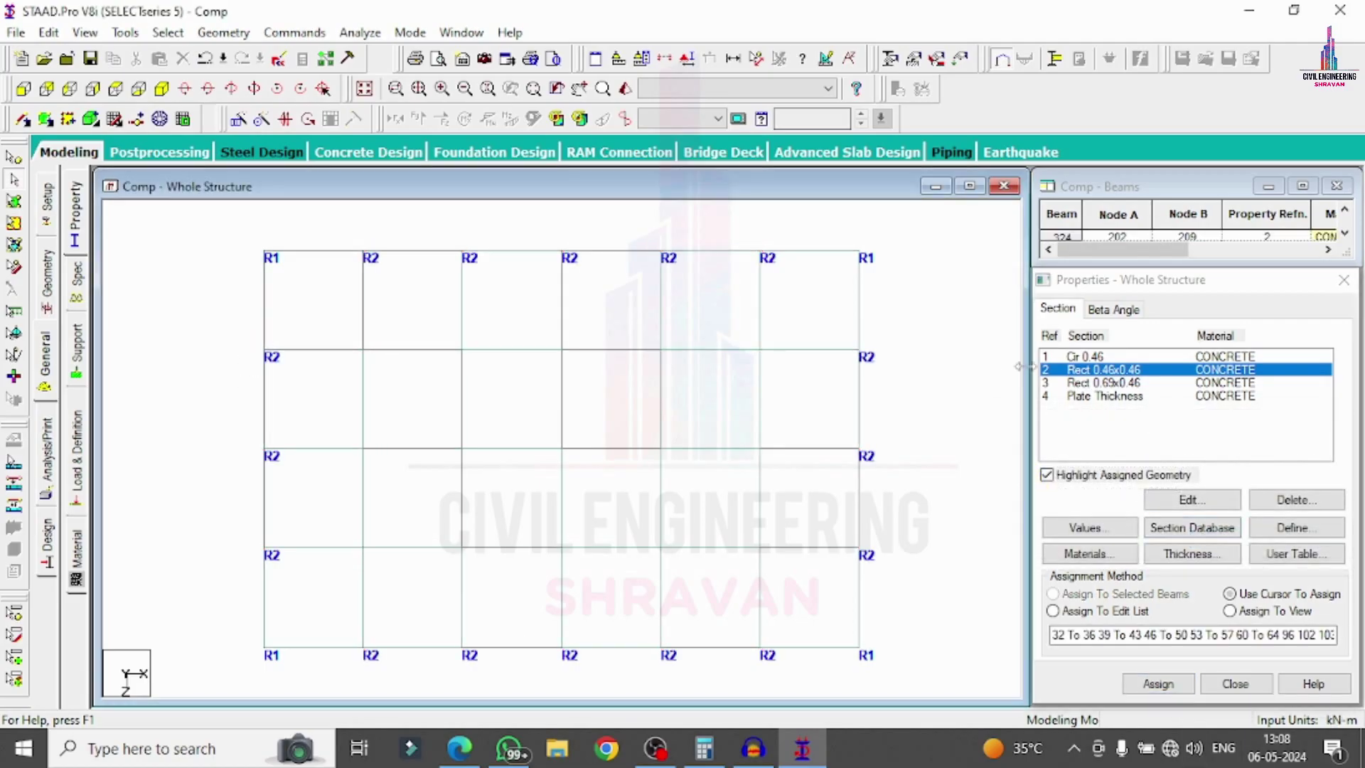
left_click(1103, 395)
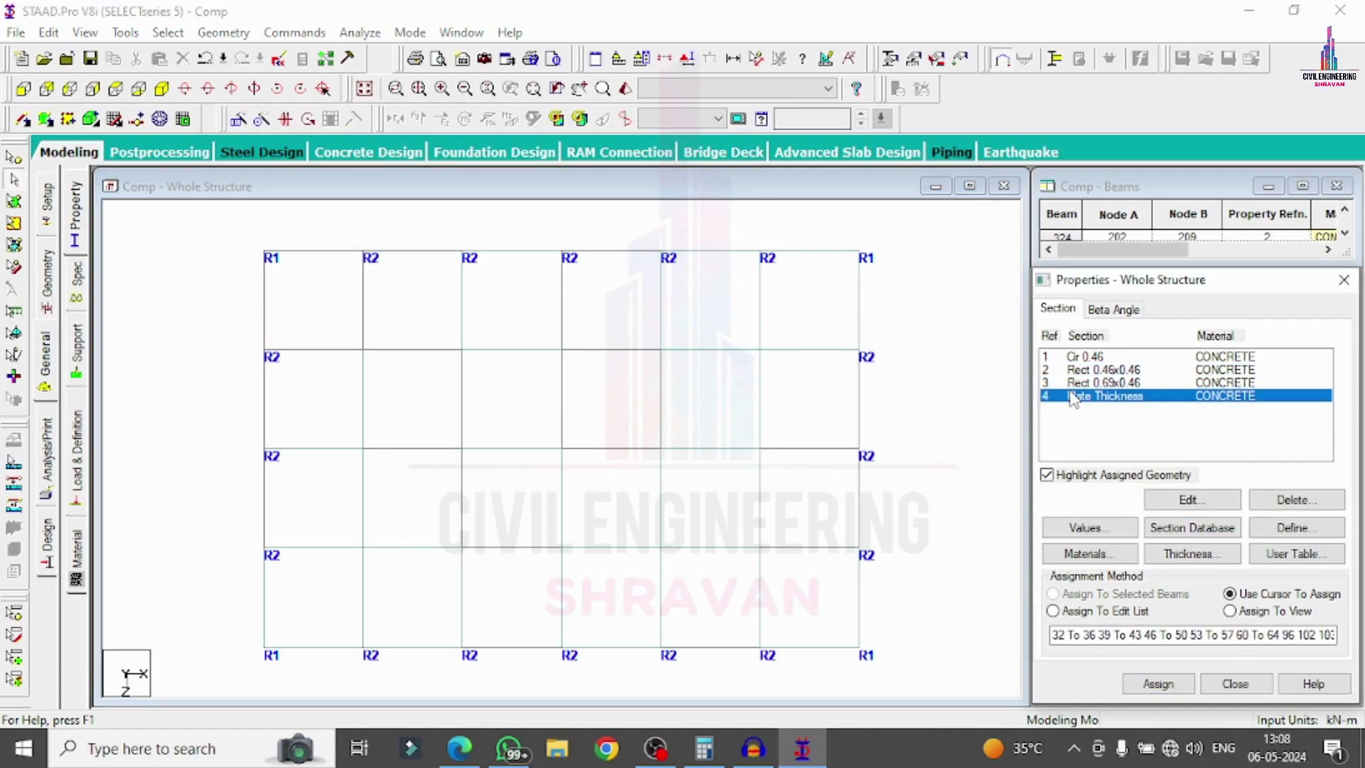
- Assign the plate thickness to all plates in view and confirm
left_click(1257, 612)
left_click(1158, 684)
left_click(1224, 536)
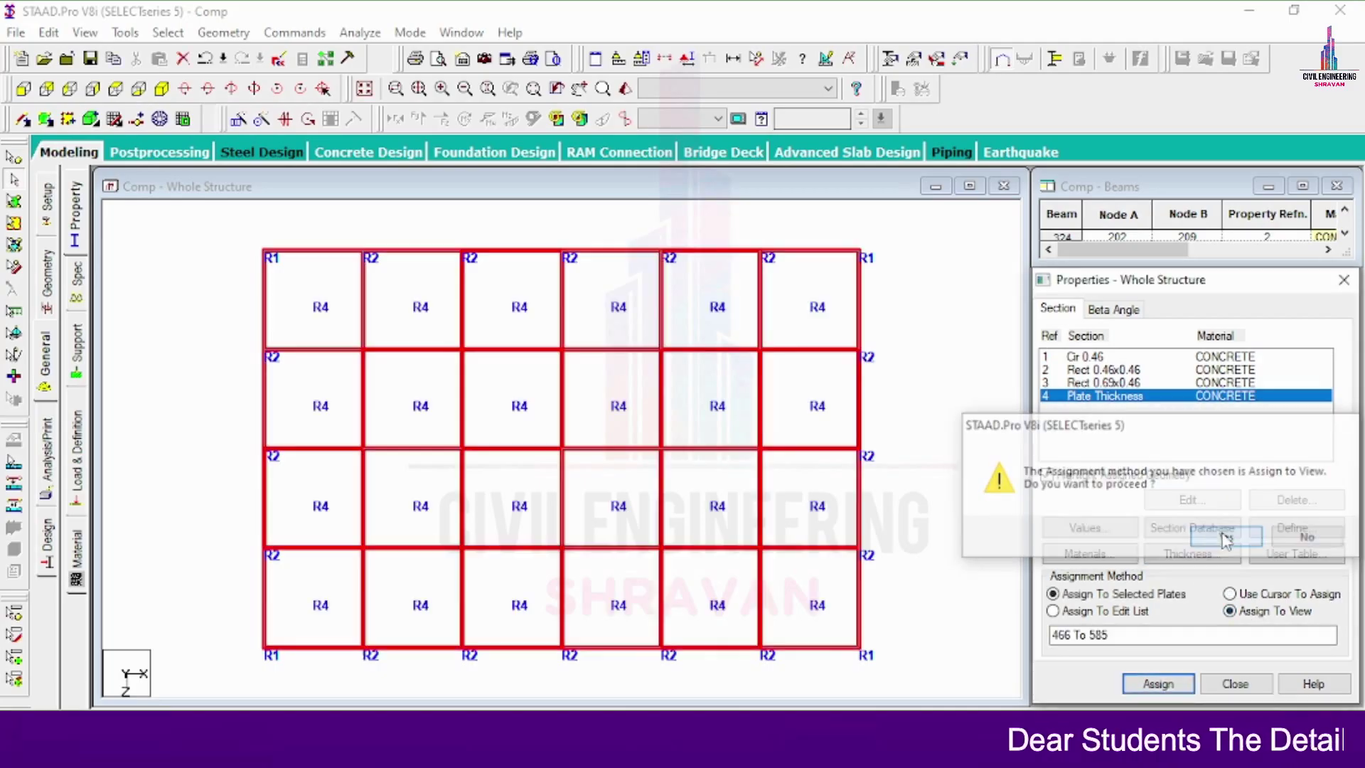
left_click(951, 463)
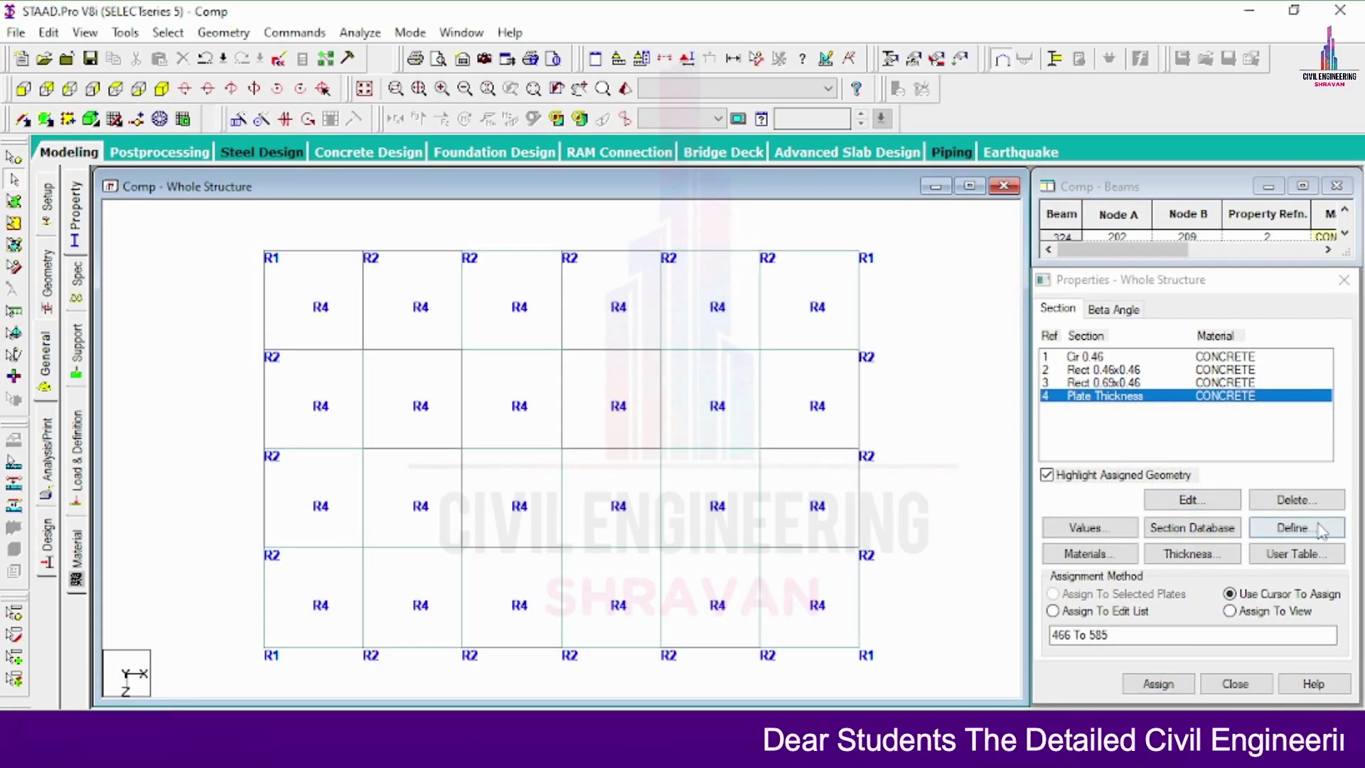
- Define a new rectangular concrete section 0.46 deep by 0.30 wide
left_click(1293, 528)
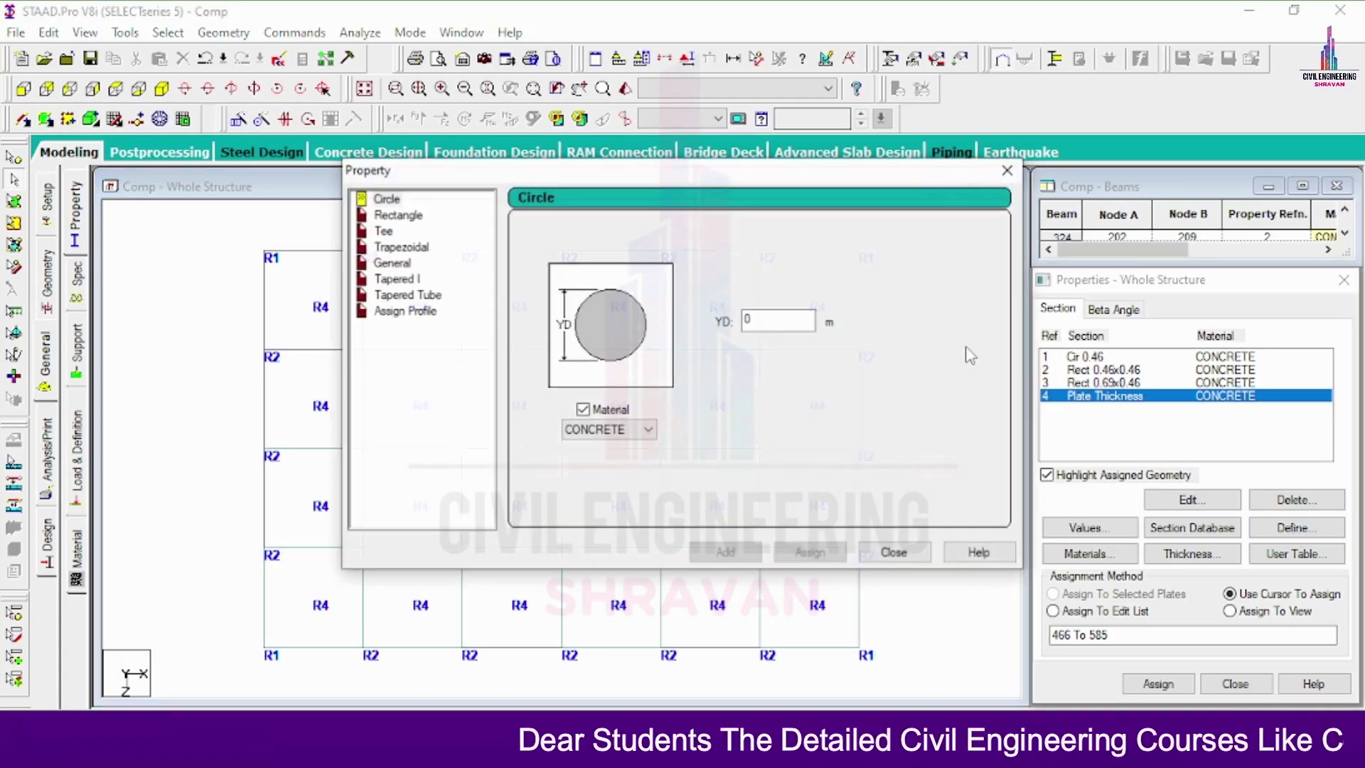
left_click(396, 215)
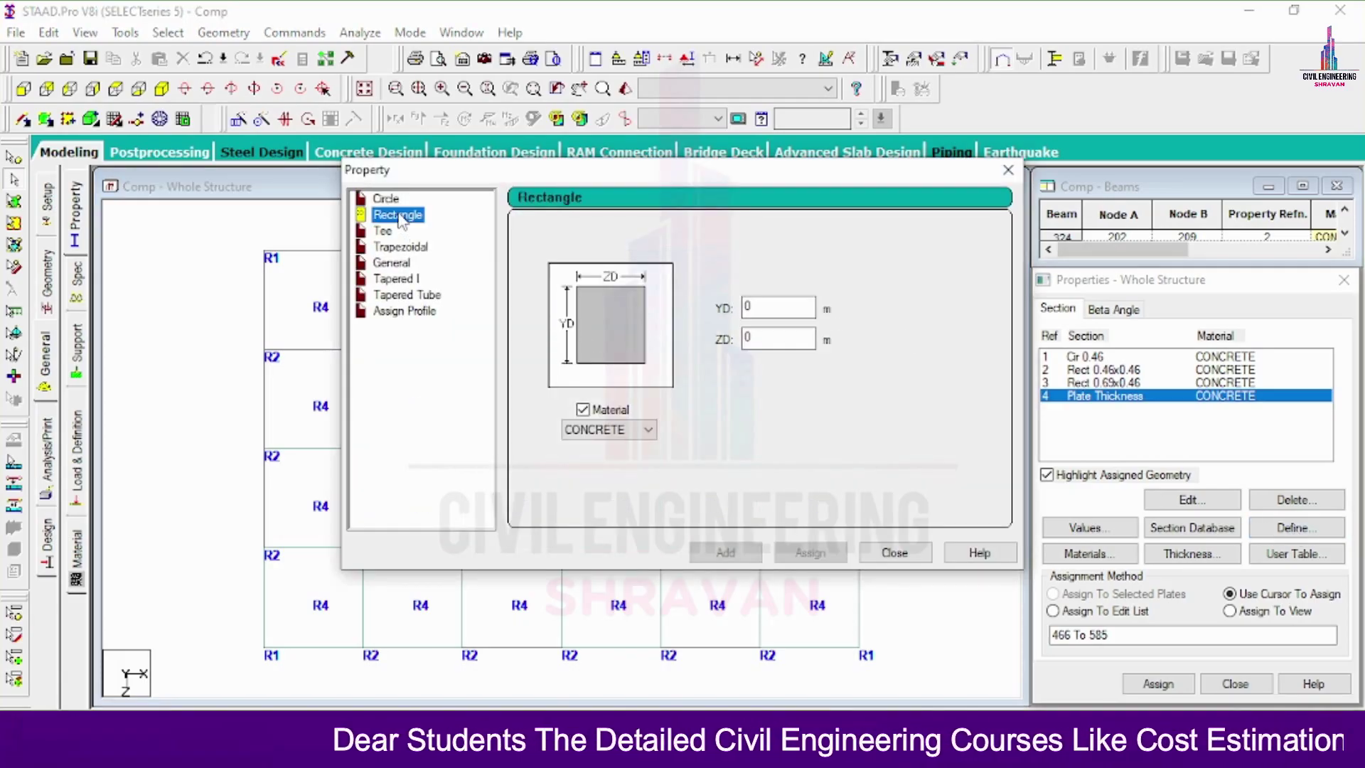
left_click(788, 304)
type(".46")
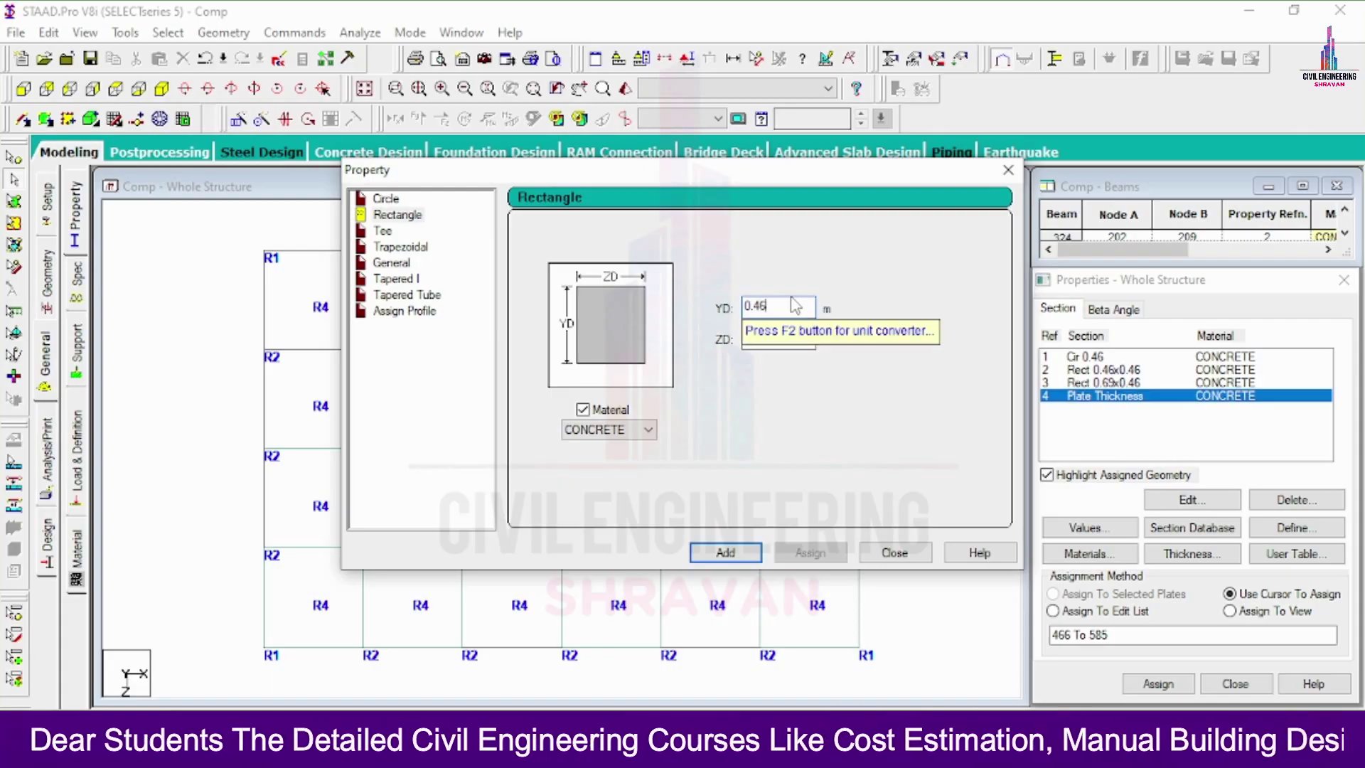
key("Tab")
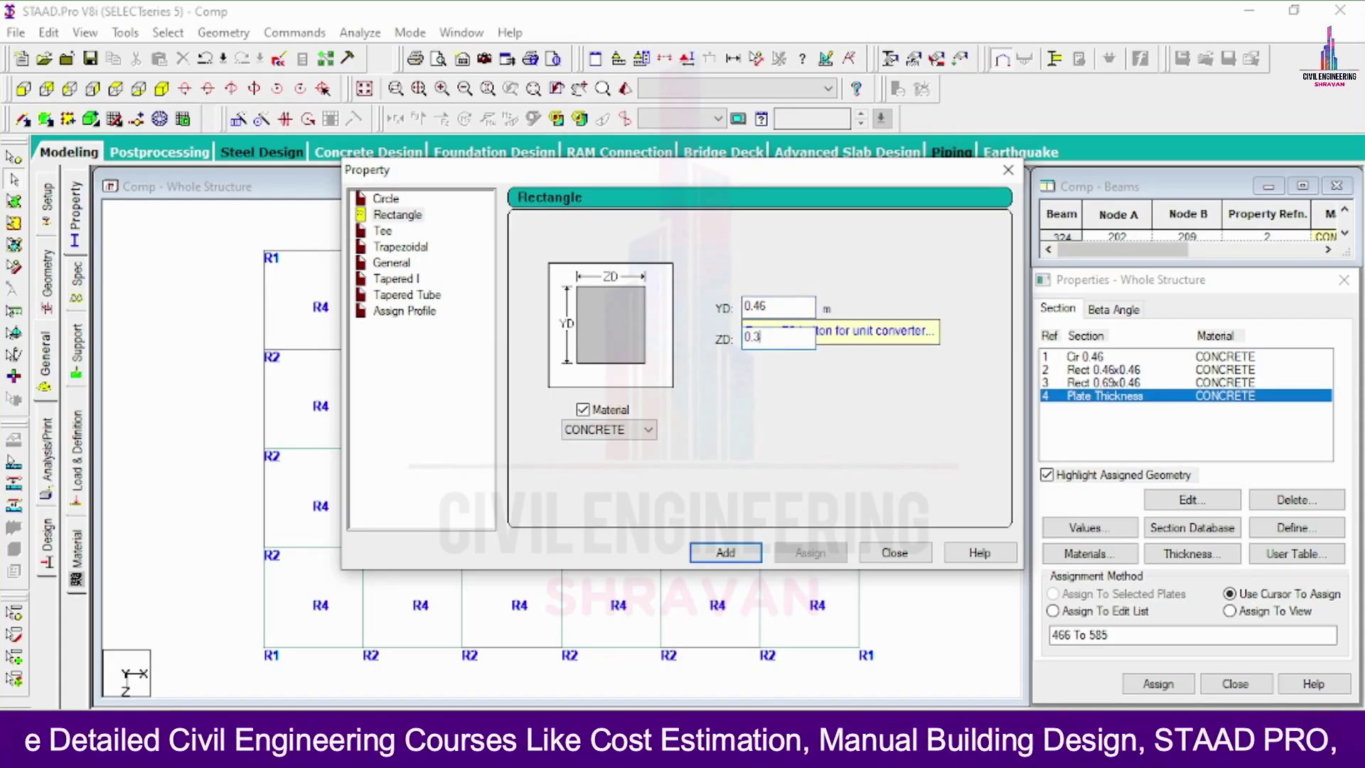
key("Return")
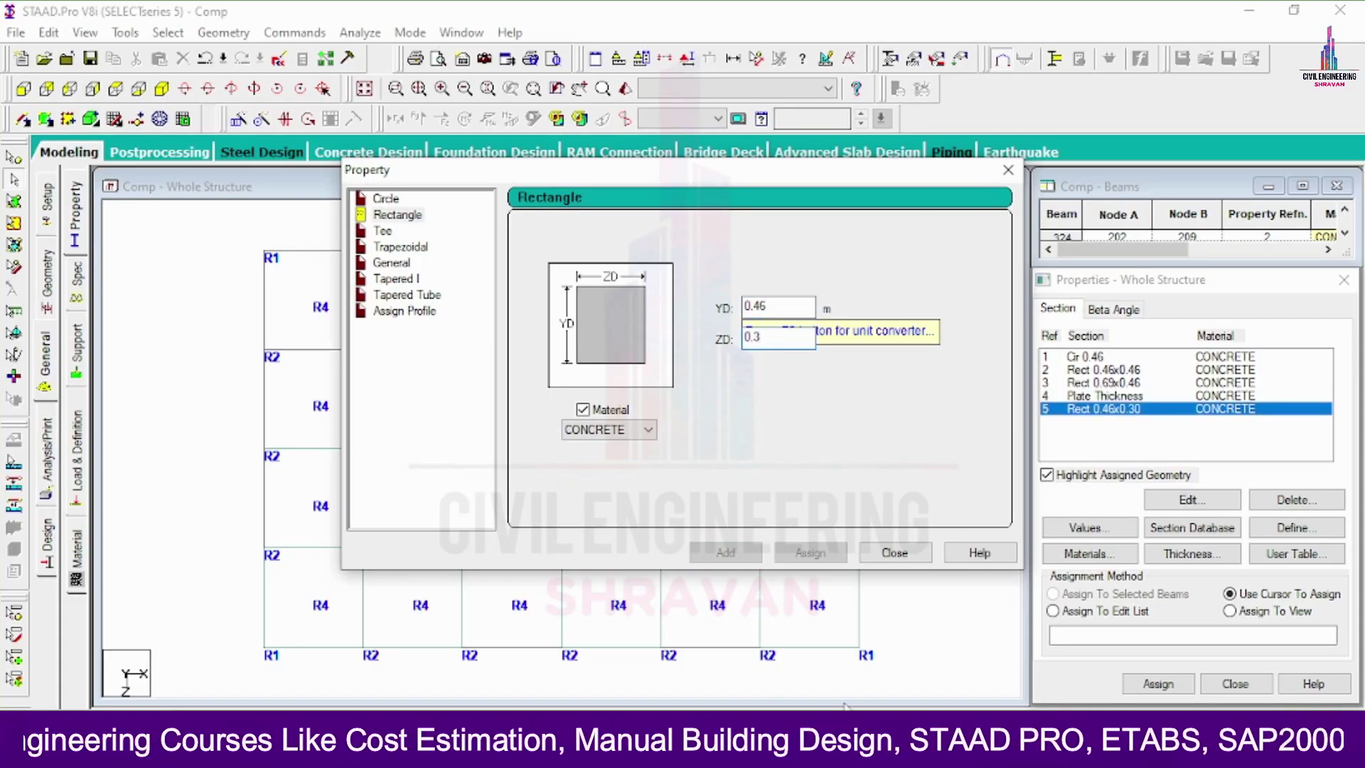
left_click(894, 552)
- Assign Rect 0.46x0.30 (R5) to all beams parallel to Y and Z
left_click(168, 32)
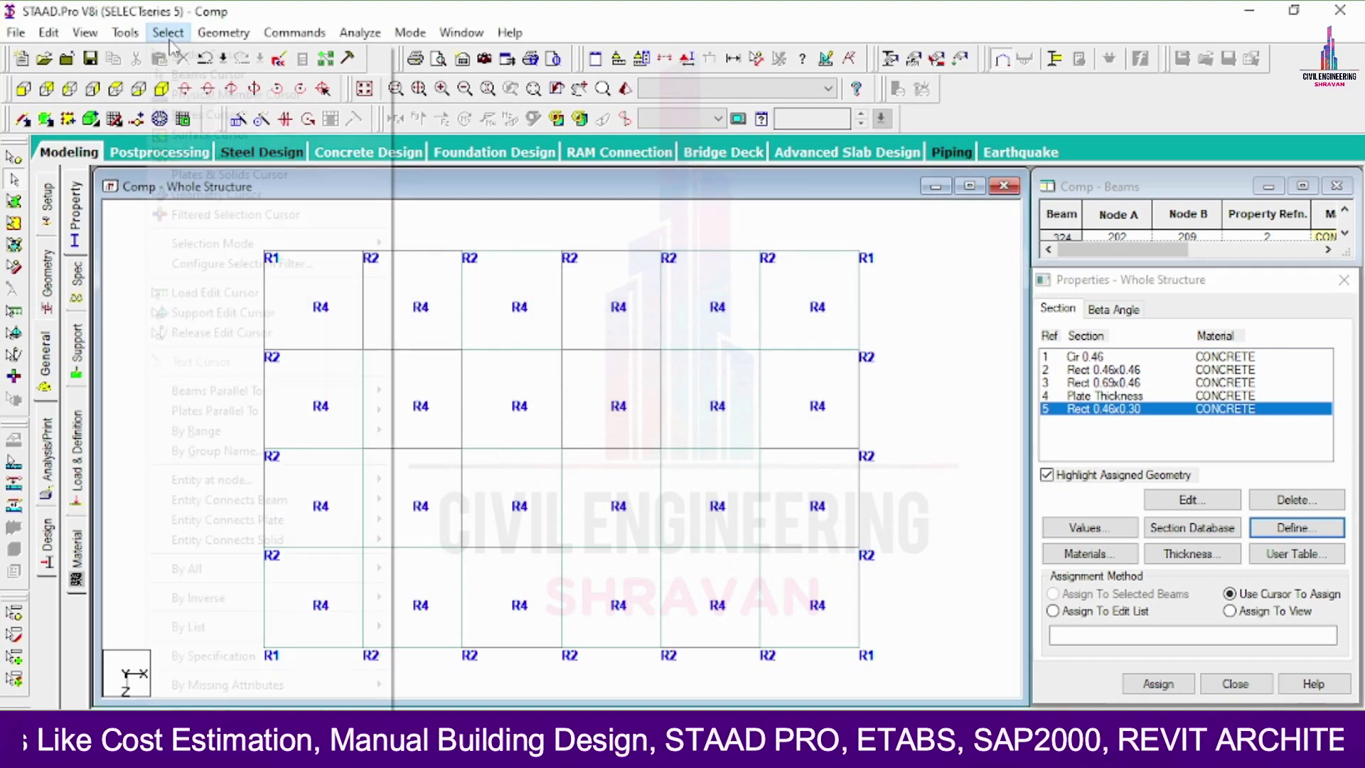
mouse_move(299, 390)
left_click(437, 412)
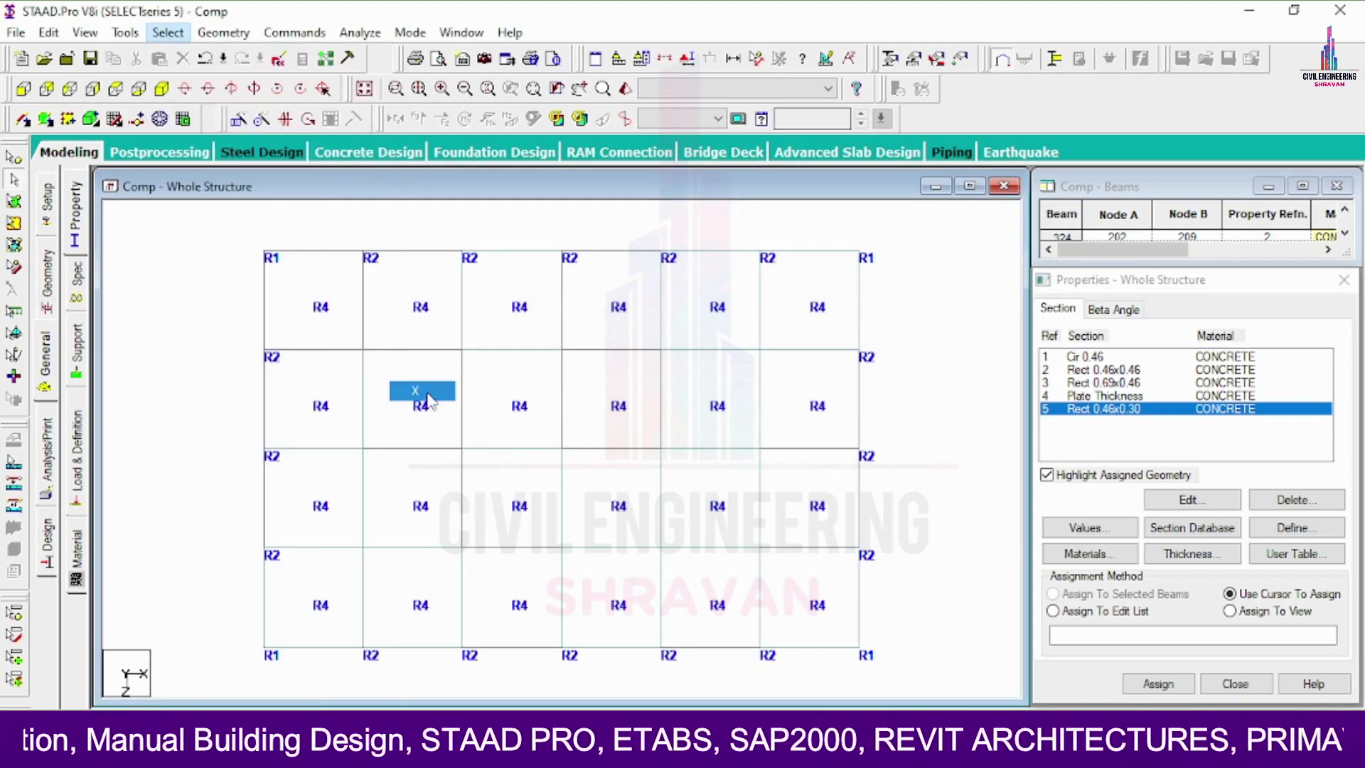
left_click(168, 31)
mouse_move(252, 401)
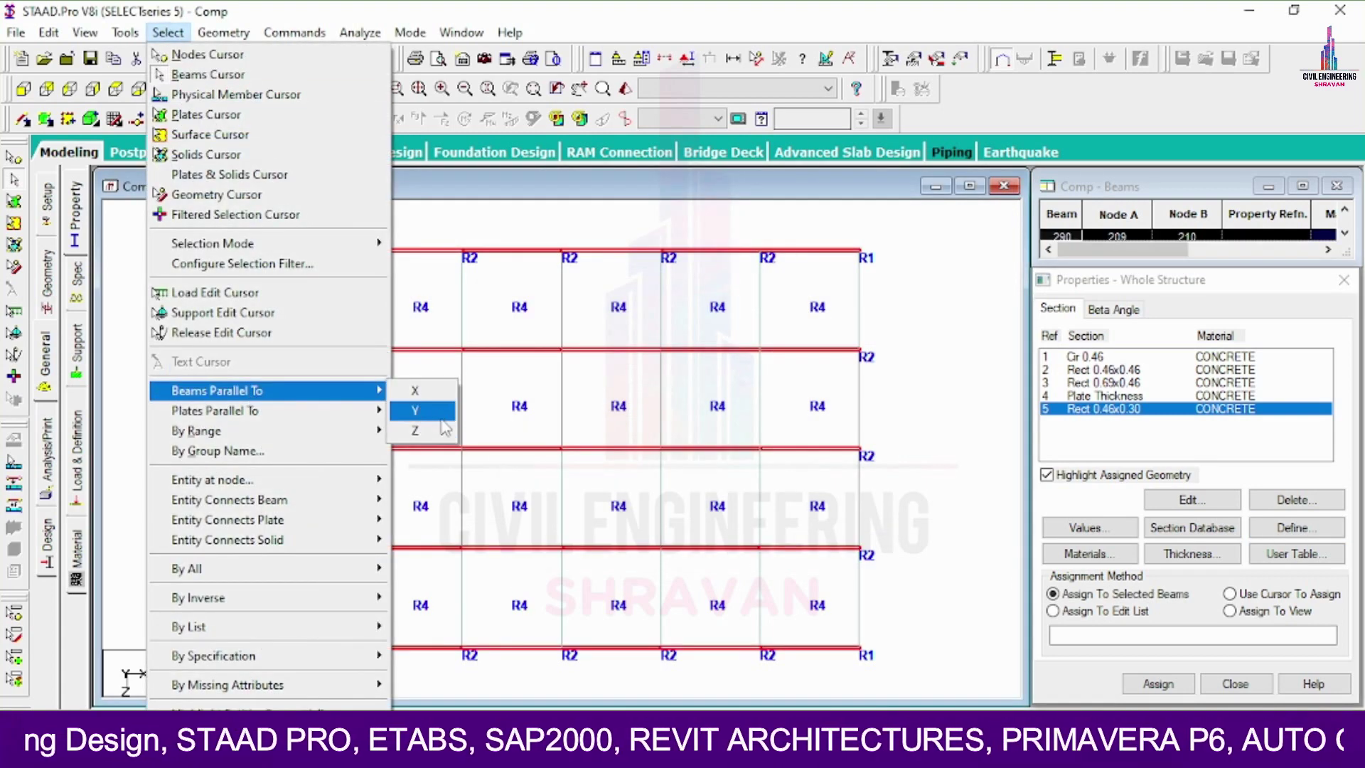
left_click(414, 430)
left_click(1158, 685)
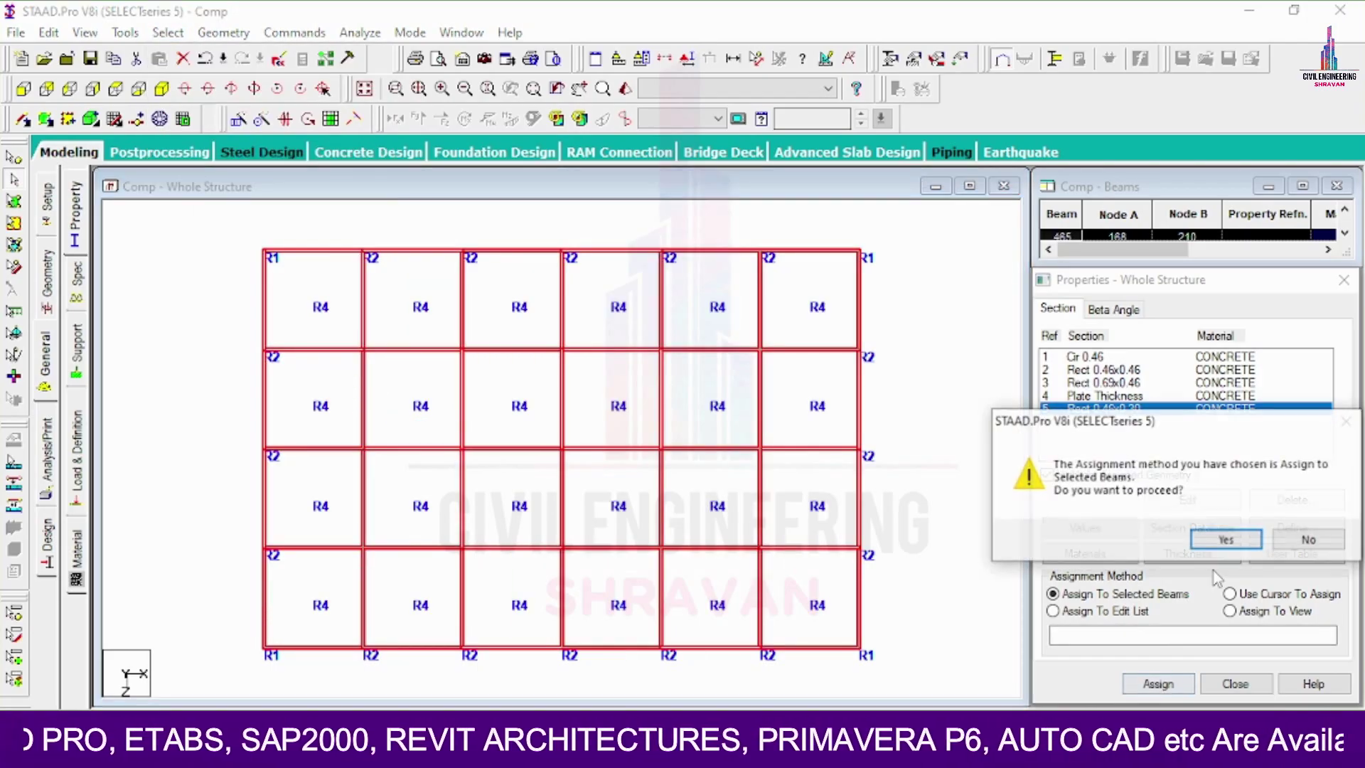
left_click(1214, 538)
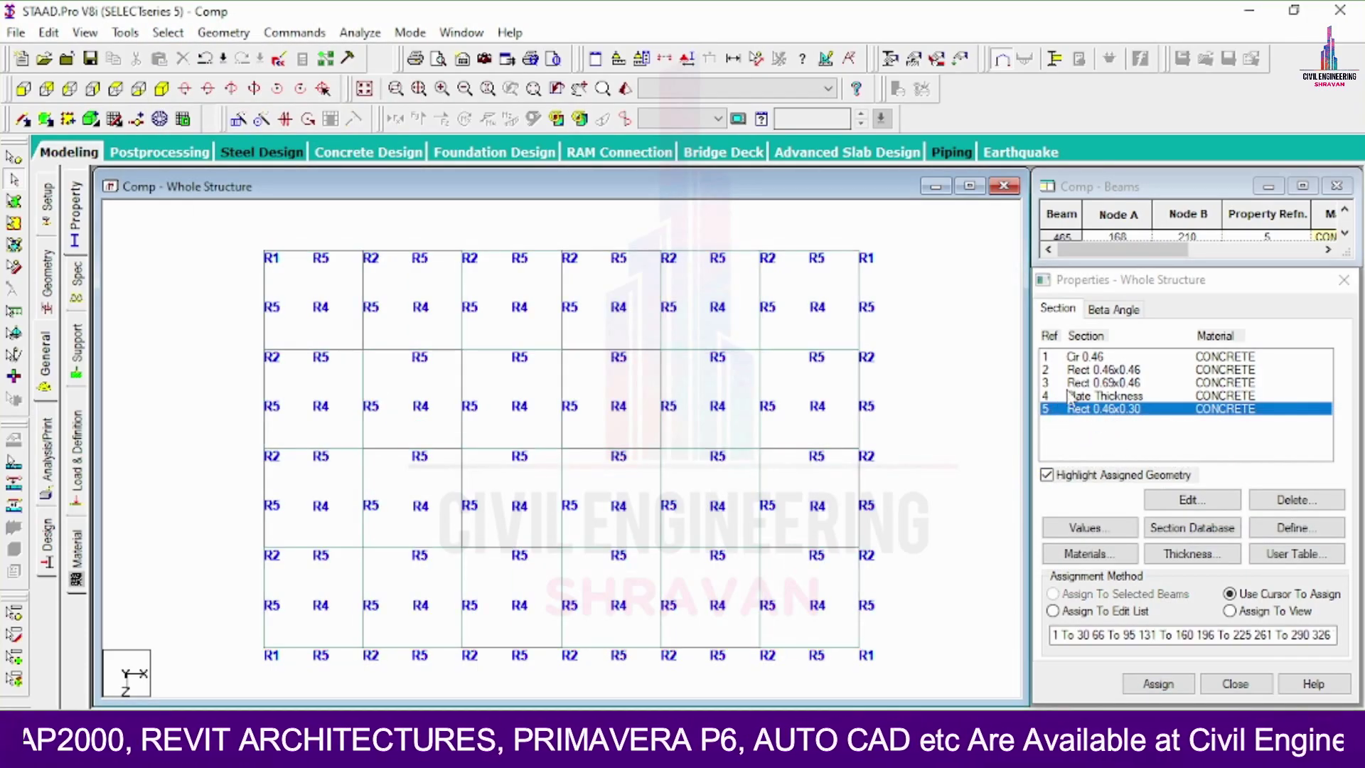
left_click(1104, 395)
left_click(1103, 384)
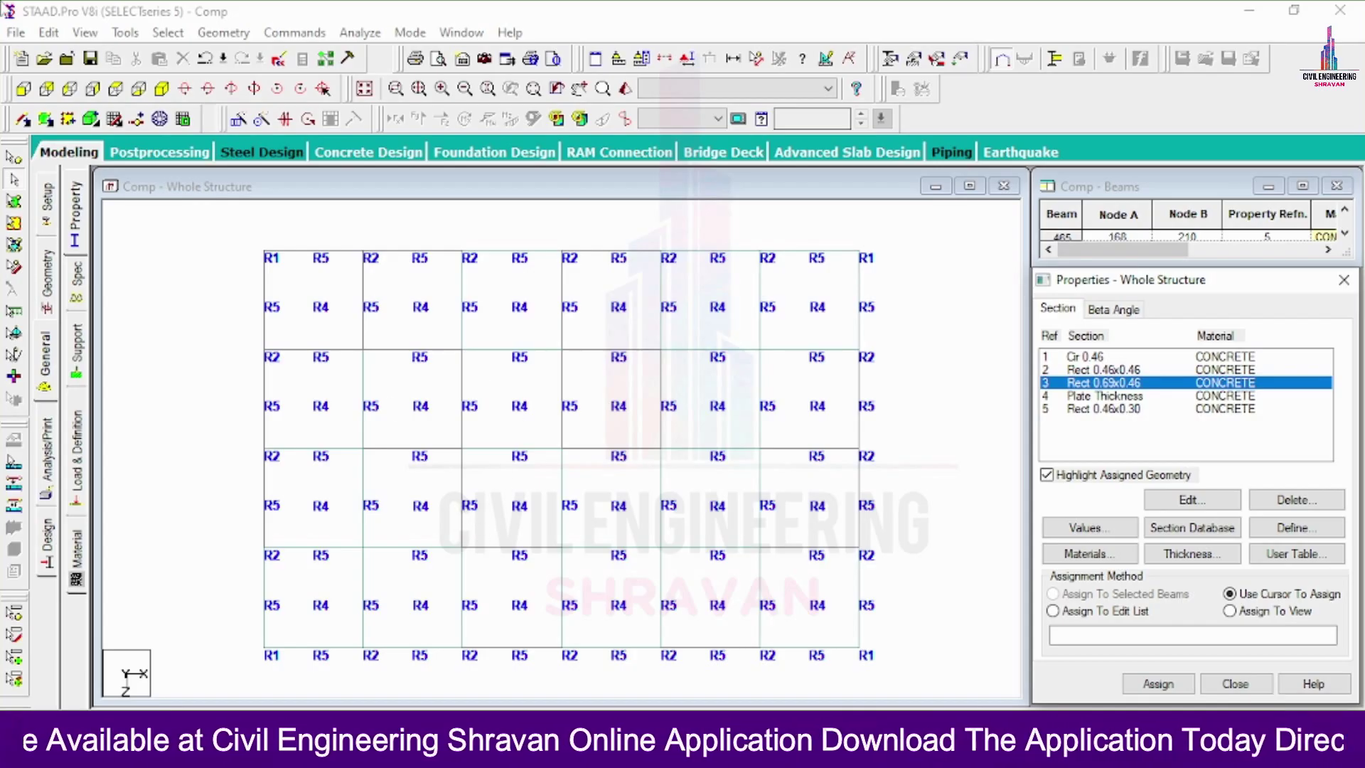
- Select the columns missing a property and assign them Rect 0.69x0.46 (R3)
left_click(168, 32)
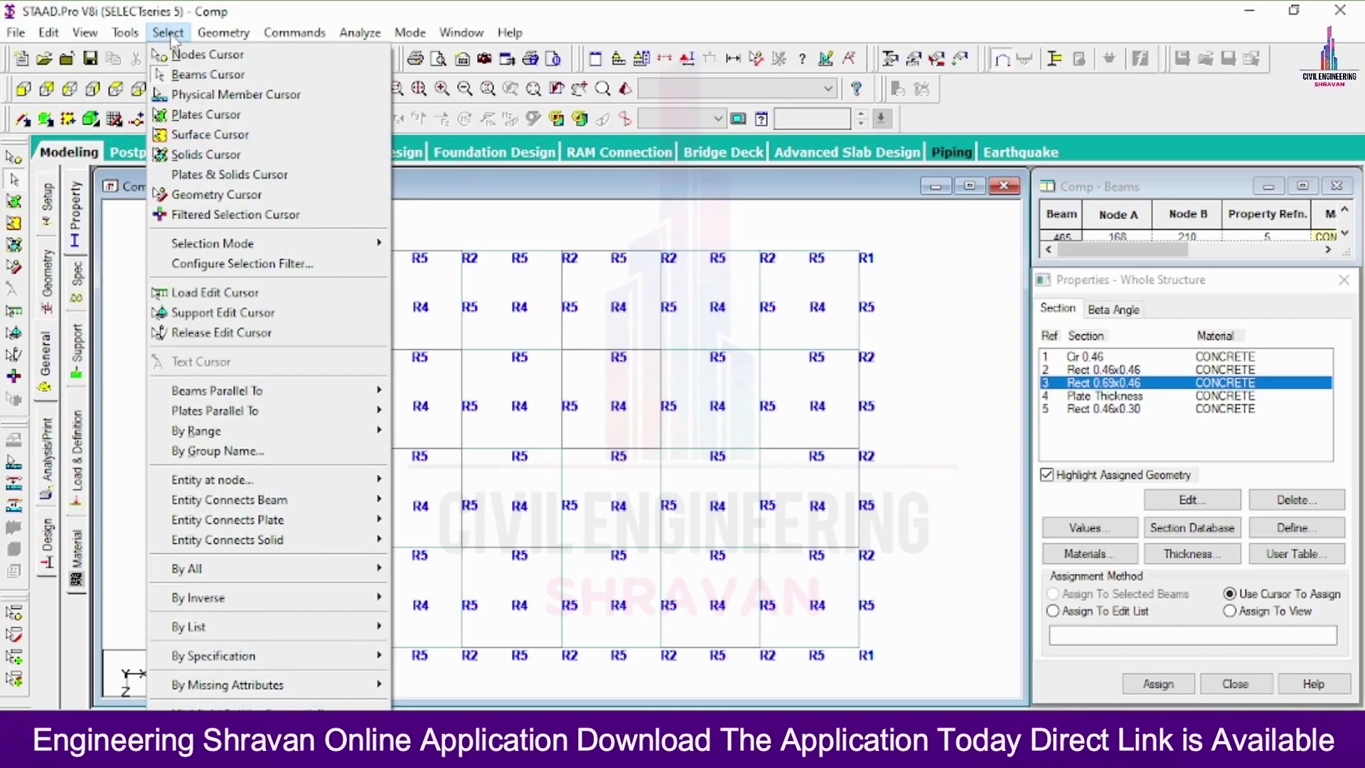
mouse_move(355, 684)
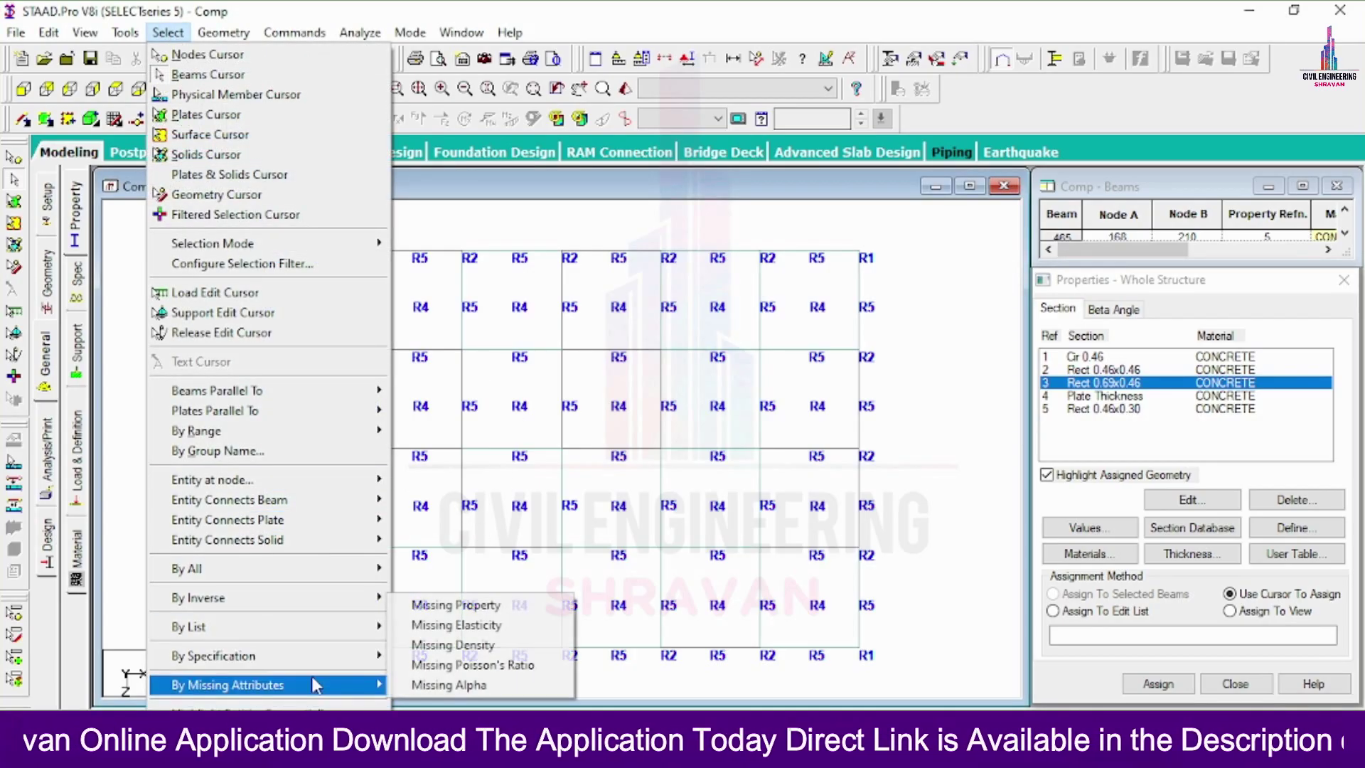
left_click(457, 625)
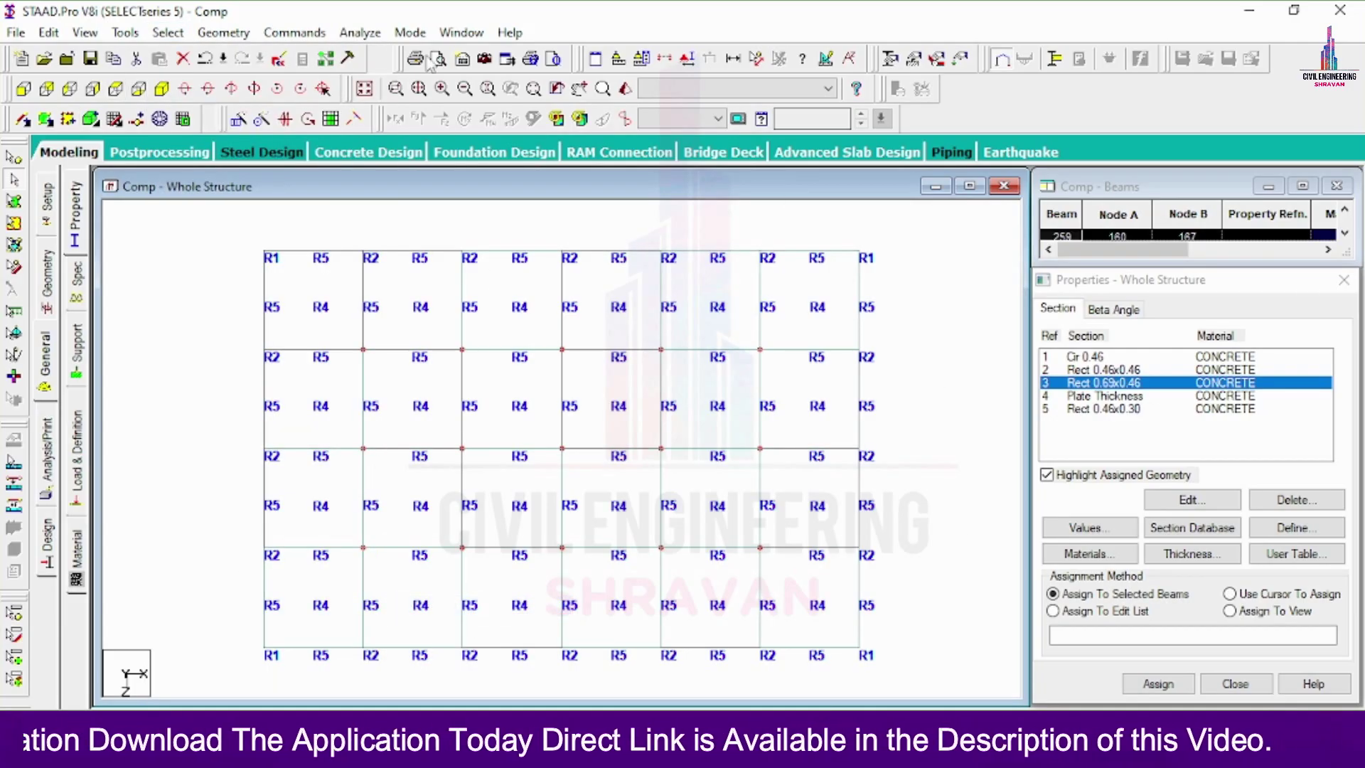
left_click(162, 89)
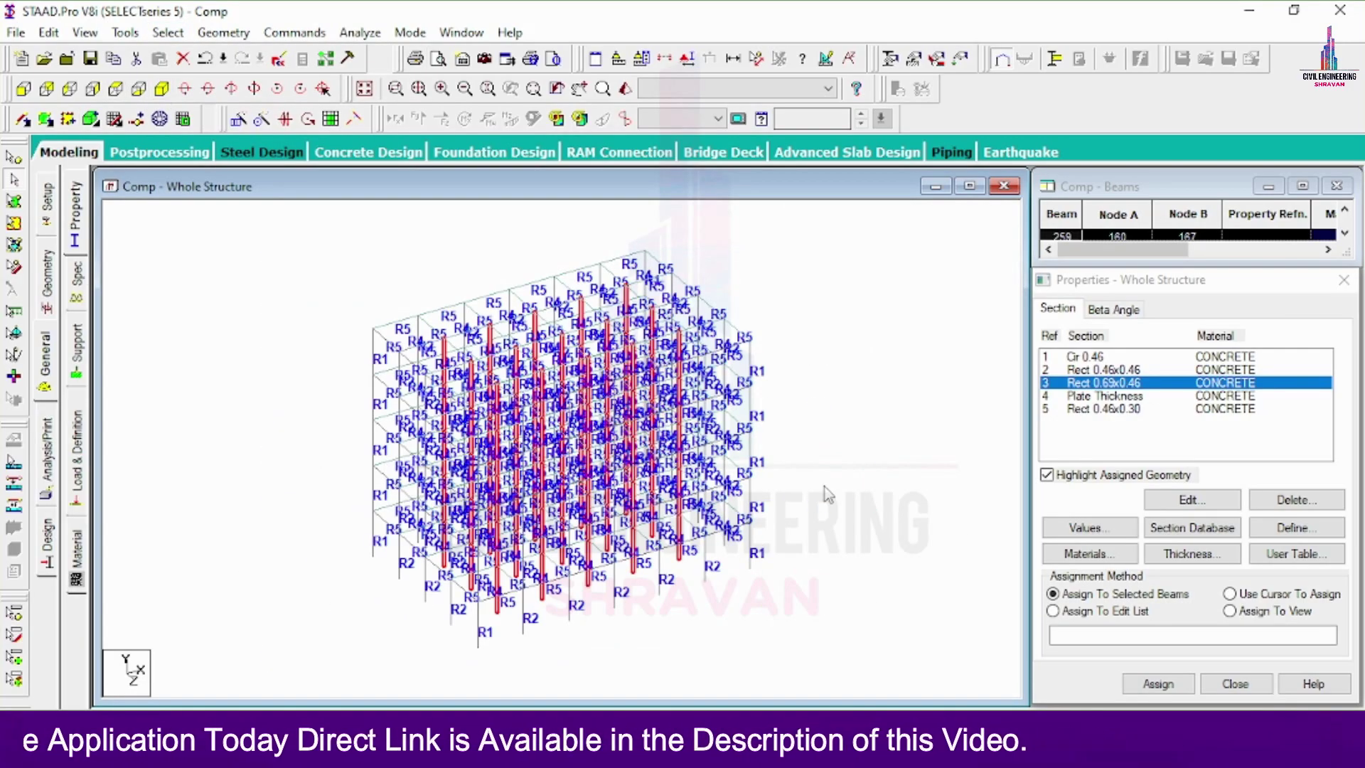
left_click(1158, 683)
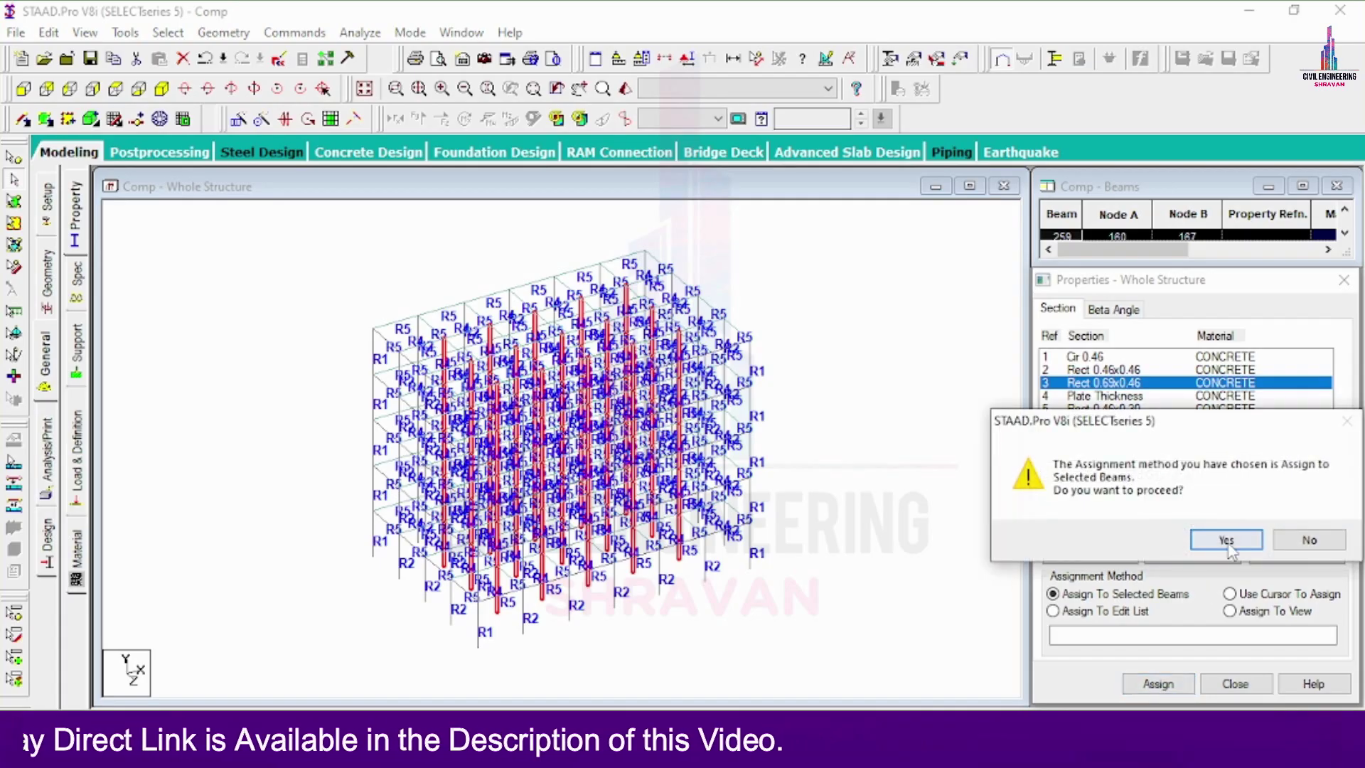
left_click(1226, 540)
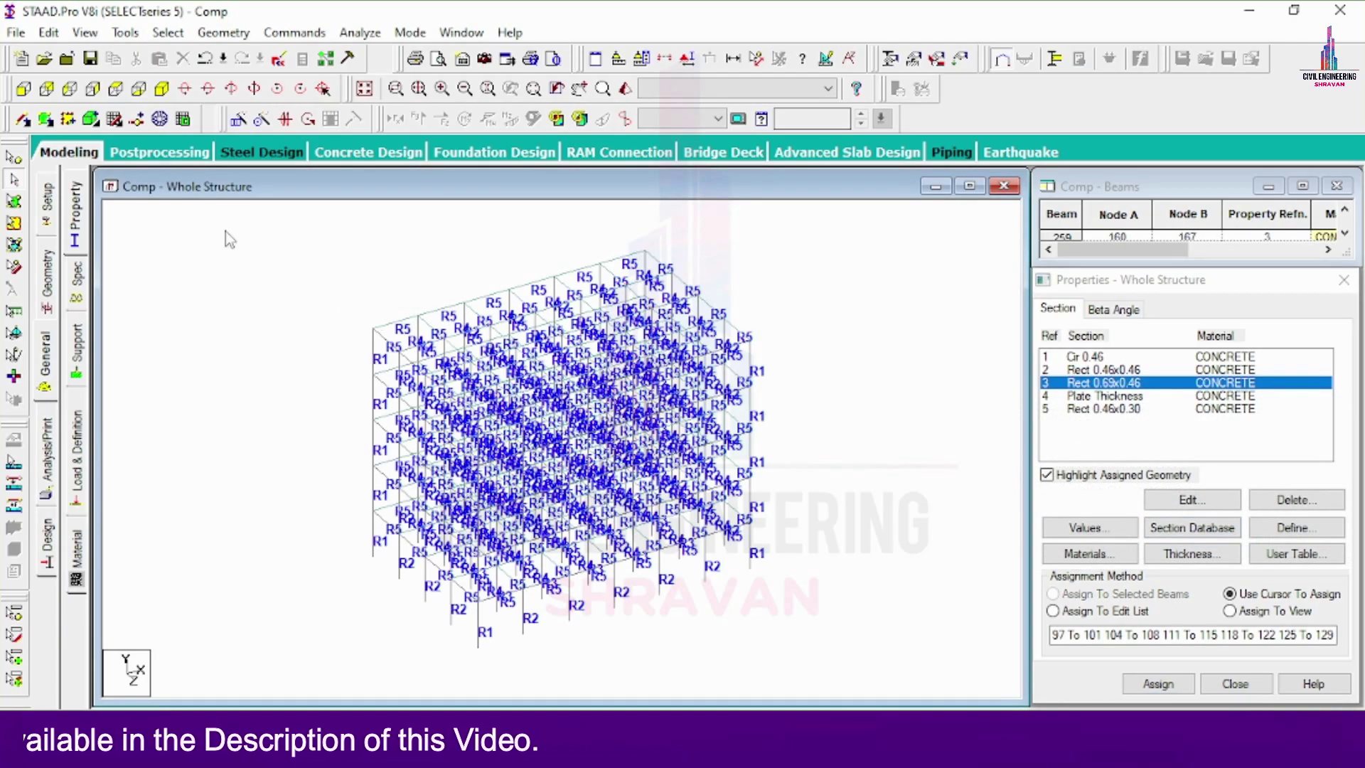
right_click(228, 240)
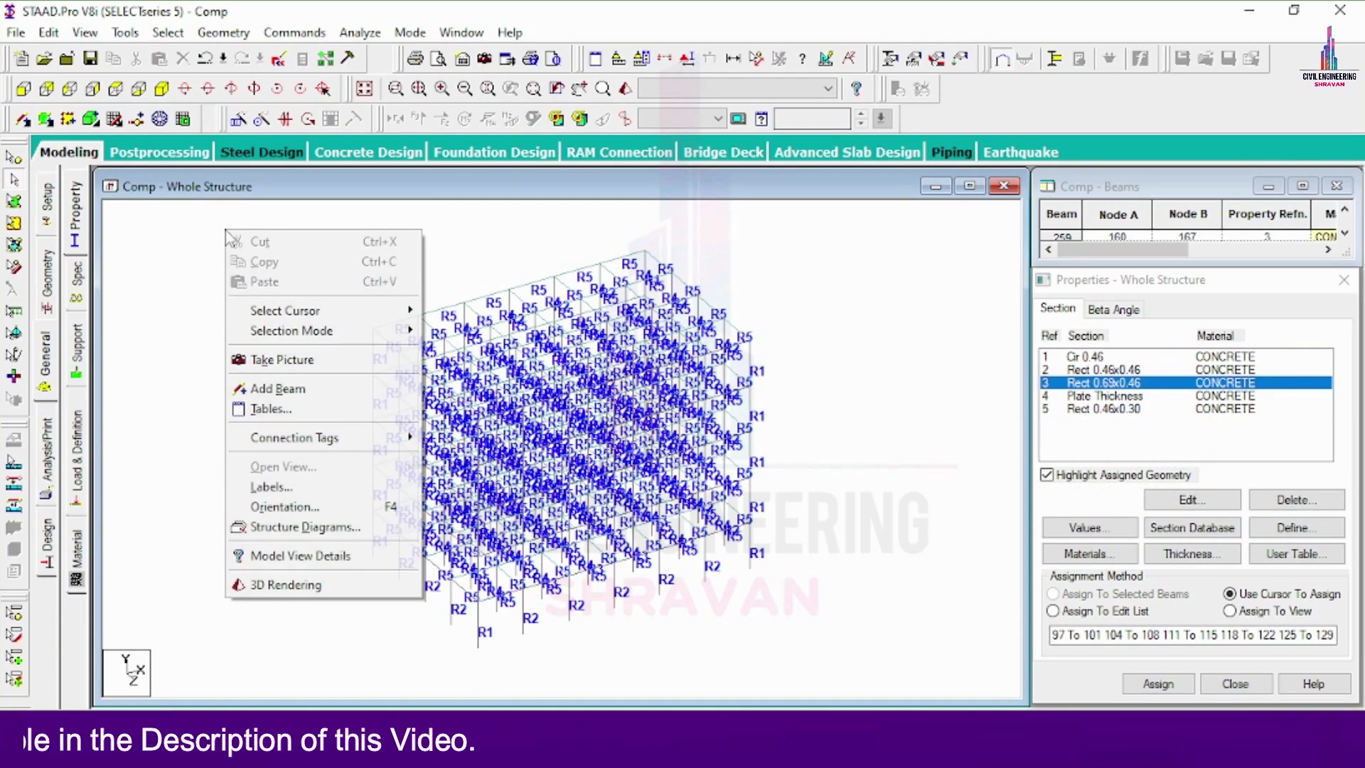
- View the frame as a maximized, orbited and zoomed 3D rendering, then close it
left_click(299, 585)
mouse_move(831, 389)
left_mouse_down()
mouse_move(799, 446)
mouse_move(796, 498)
mouse_move(814, 389)
left_mouse_up()
scroll(814, 390, "up", 5)
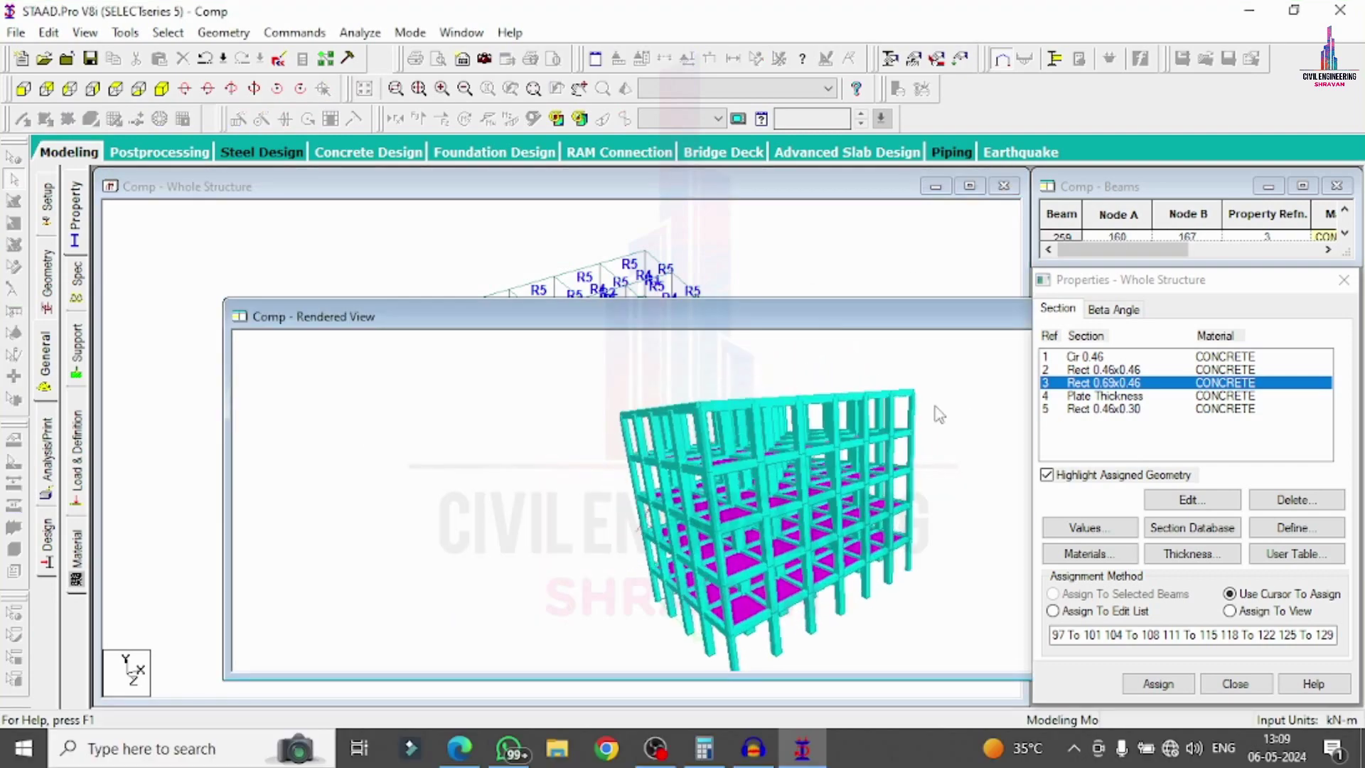
scroll(779, 507, "up", 6)
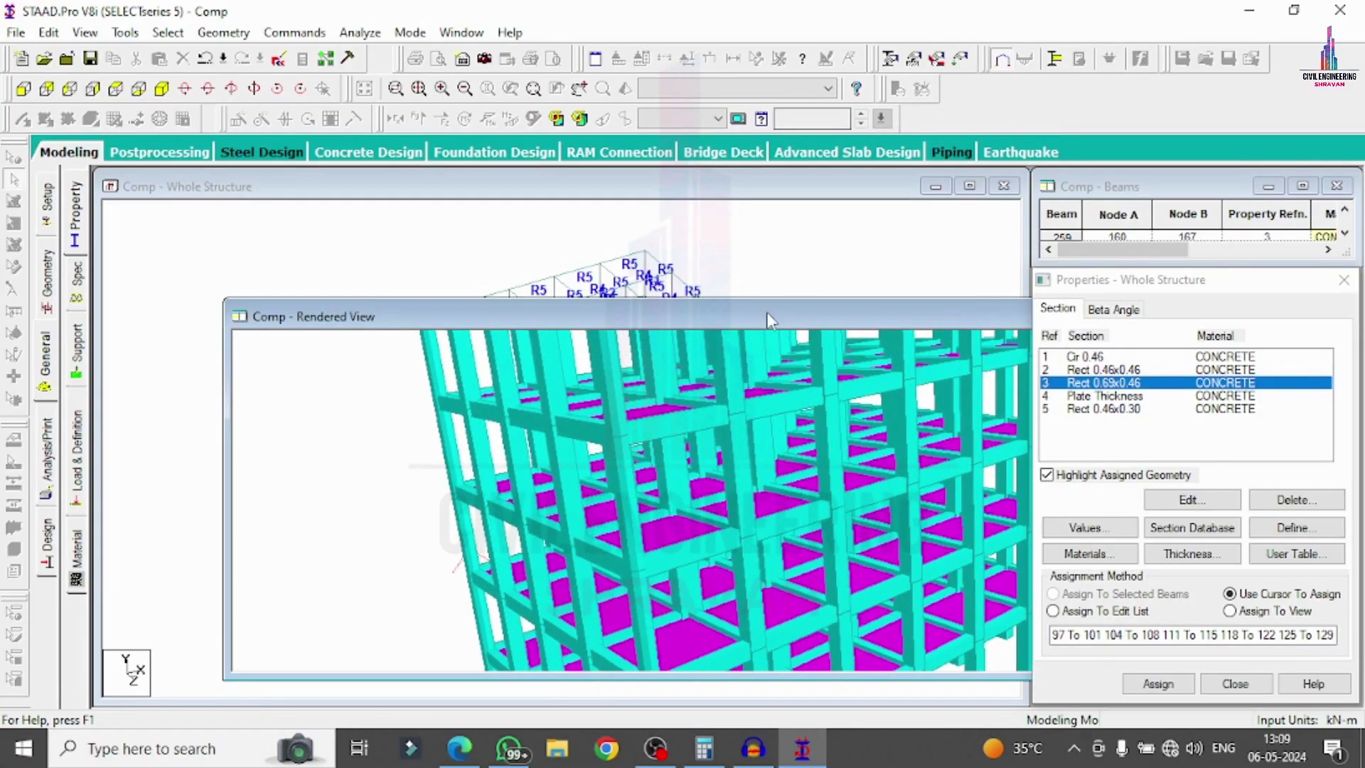
left_click_drag(766, 313, 523, 200)
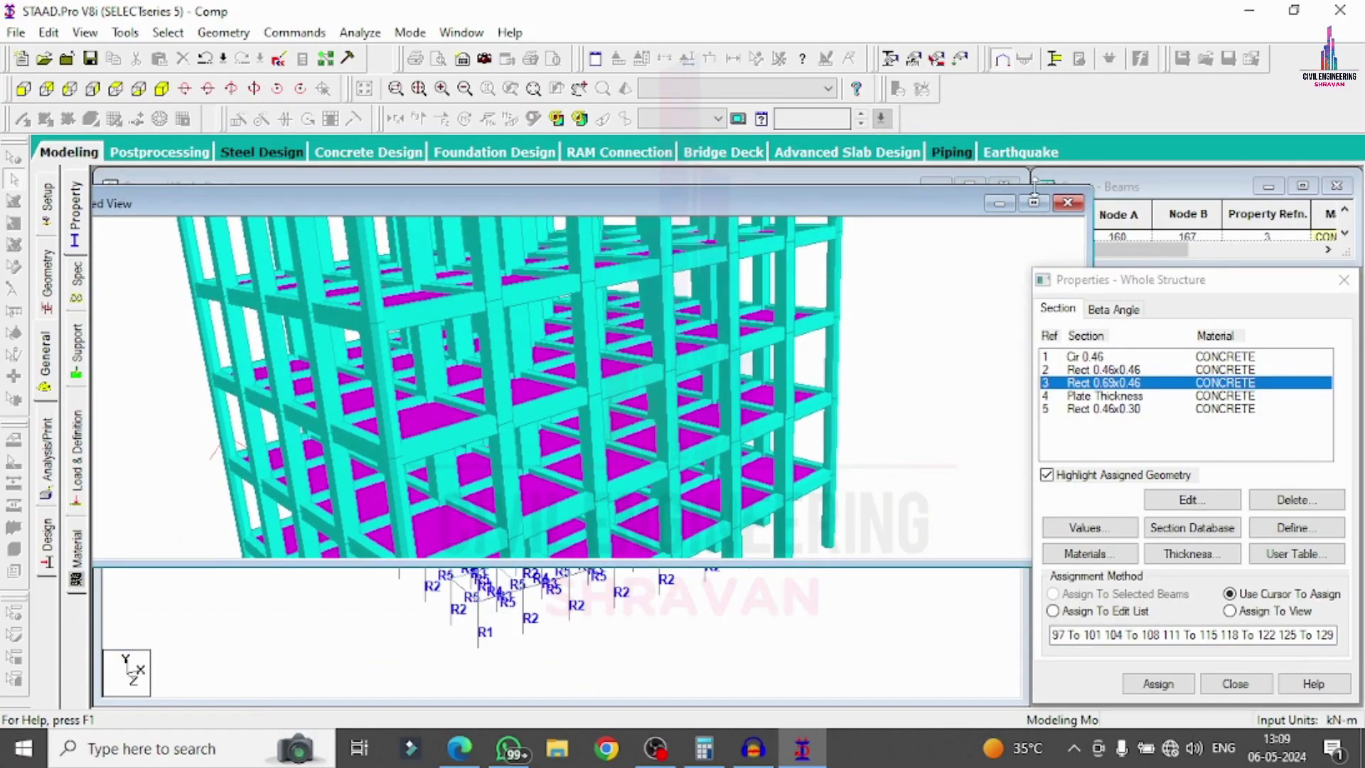
left_click(1033, 202)
scroll(536, 398, "up", 6)
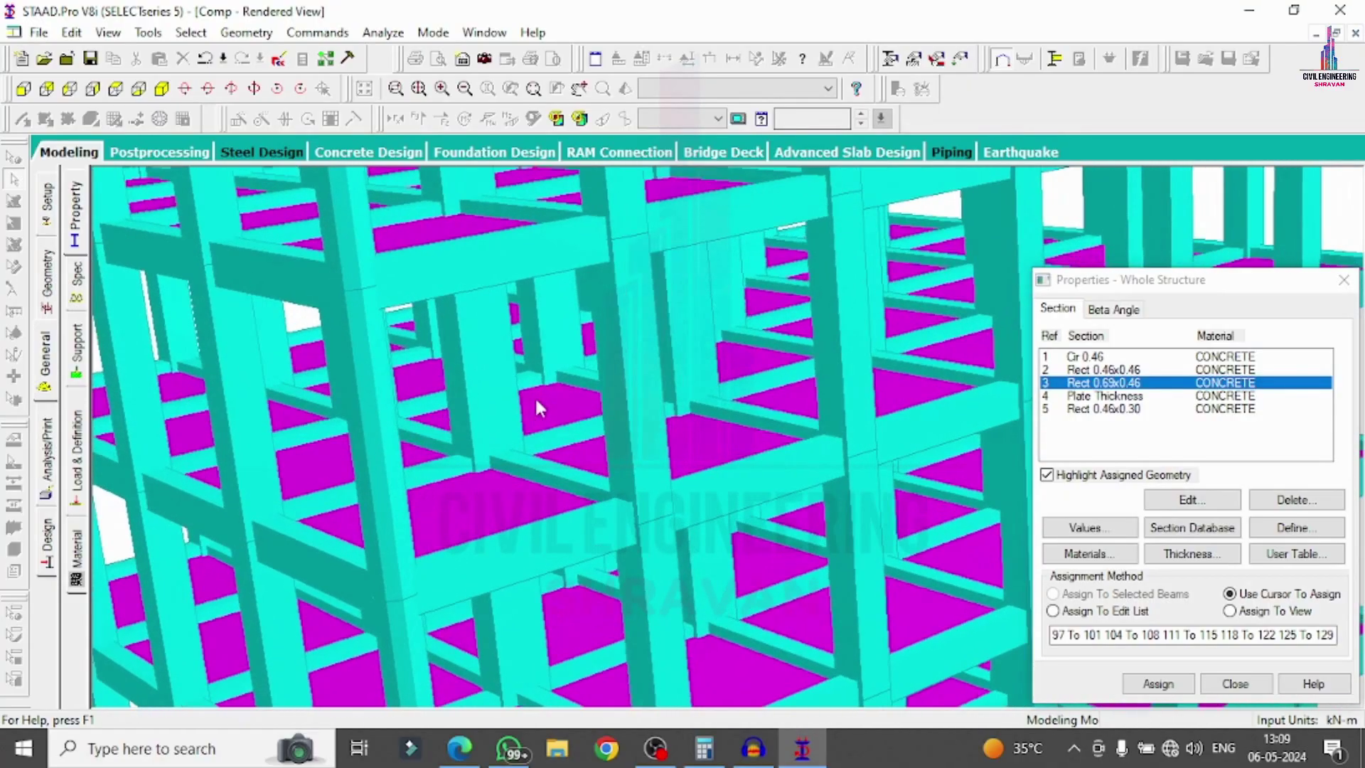
scroll(534, 395, "up", 8)
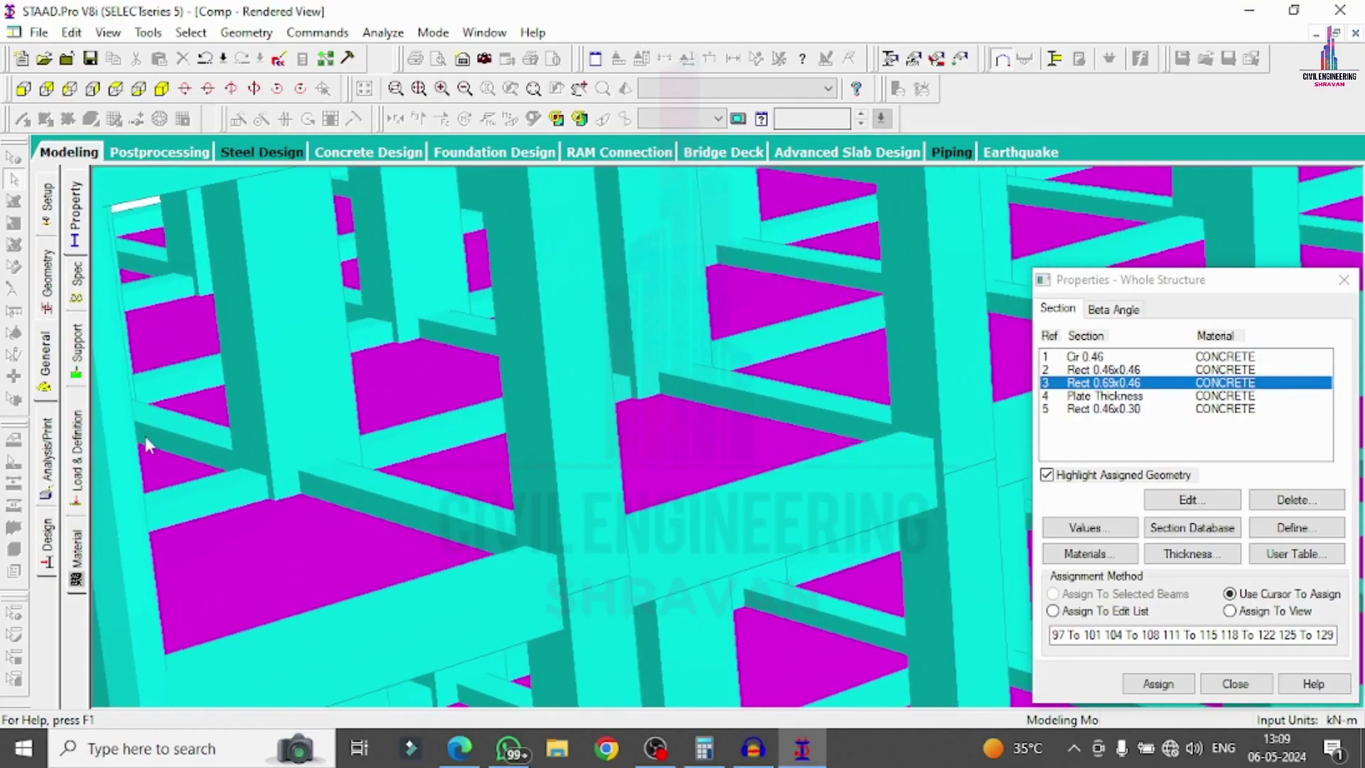
scroll(145, 437, "up", 6)
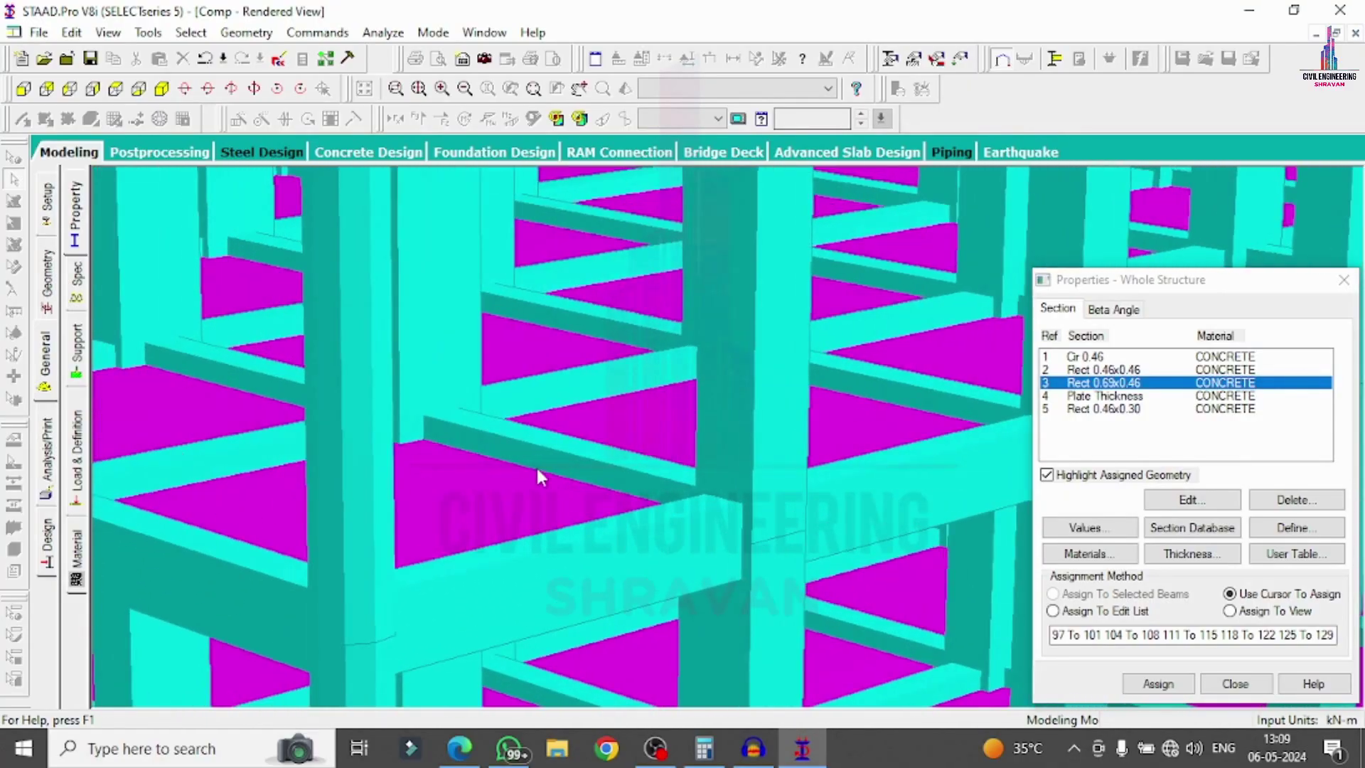
scroll(758, 451, "up", 8)
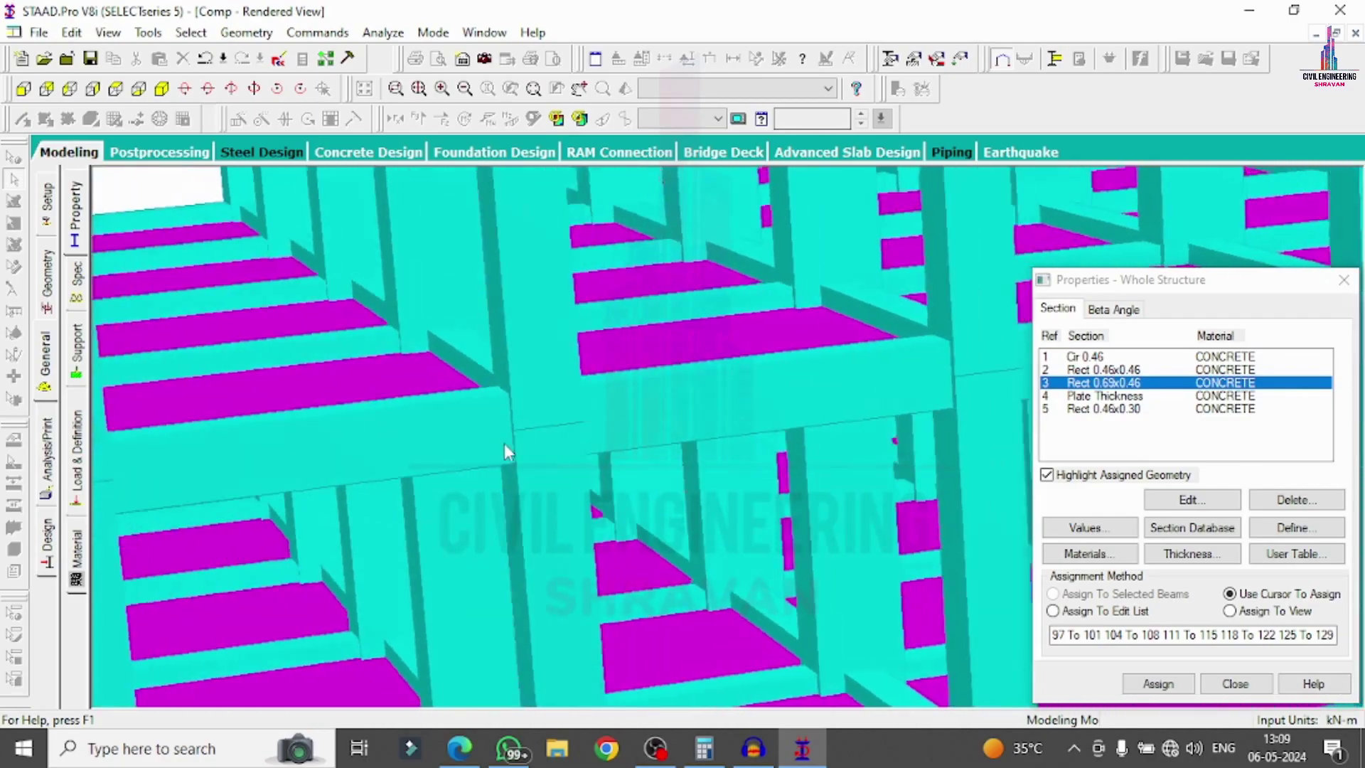
scroll(464, 446, "up", 8)
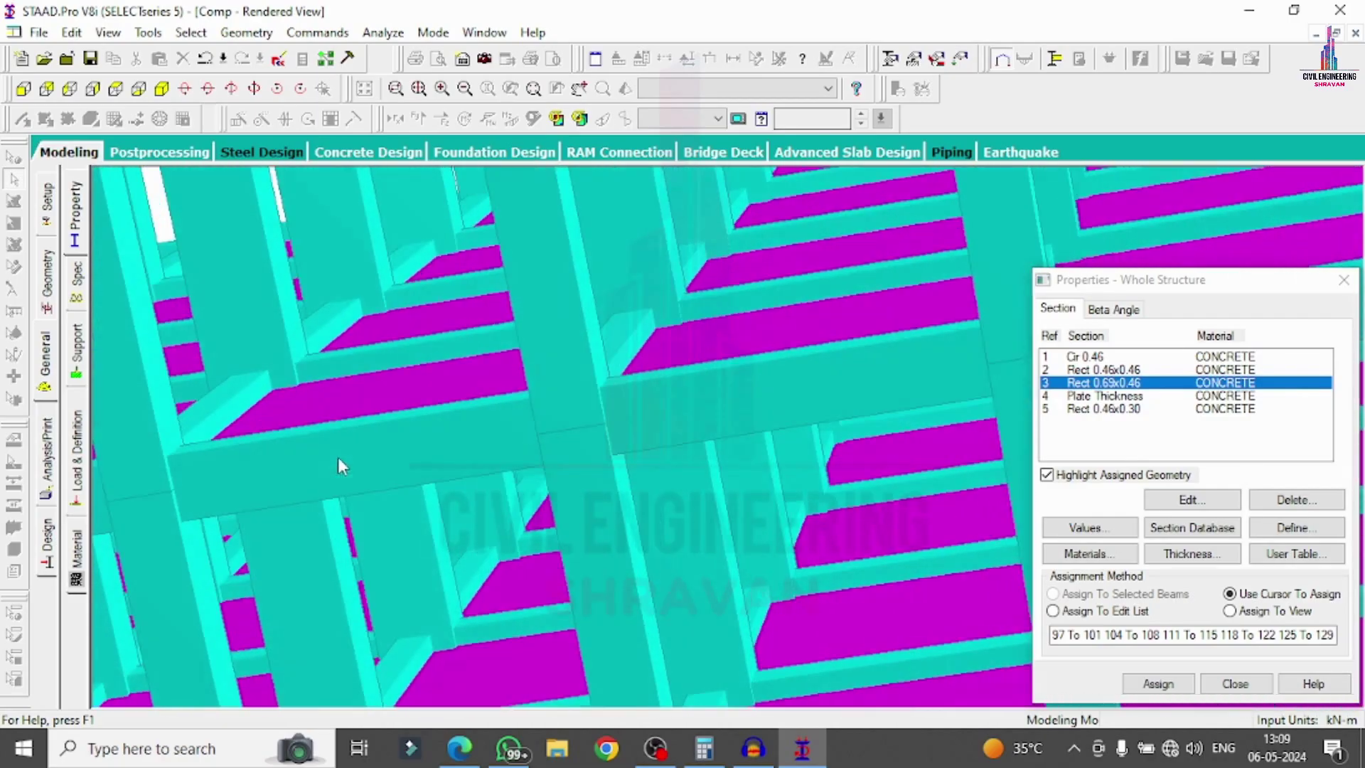
scroll(339, 457, "up", 8)
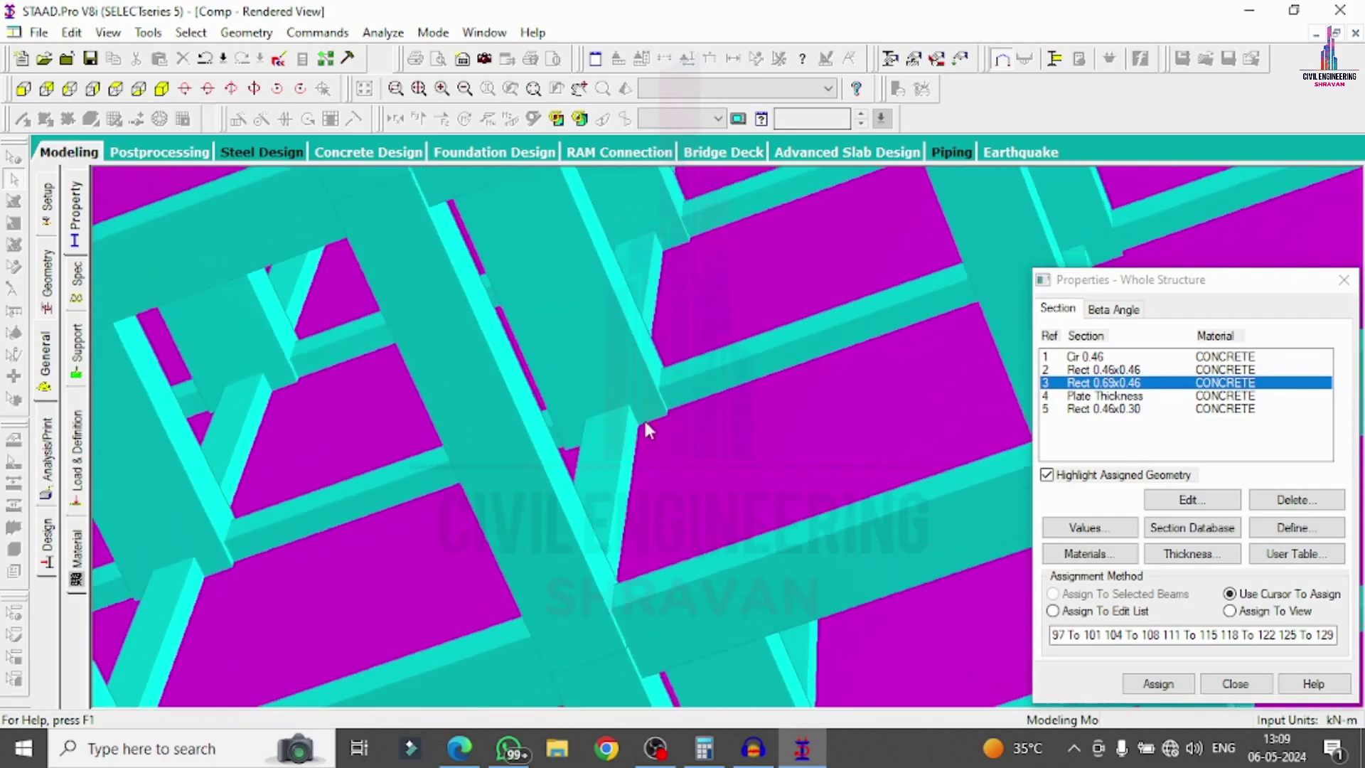
scroll(498, 312, "up", 5)
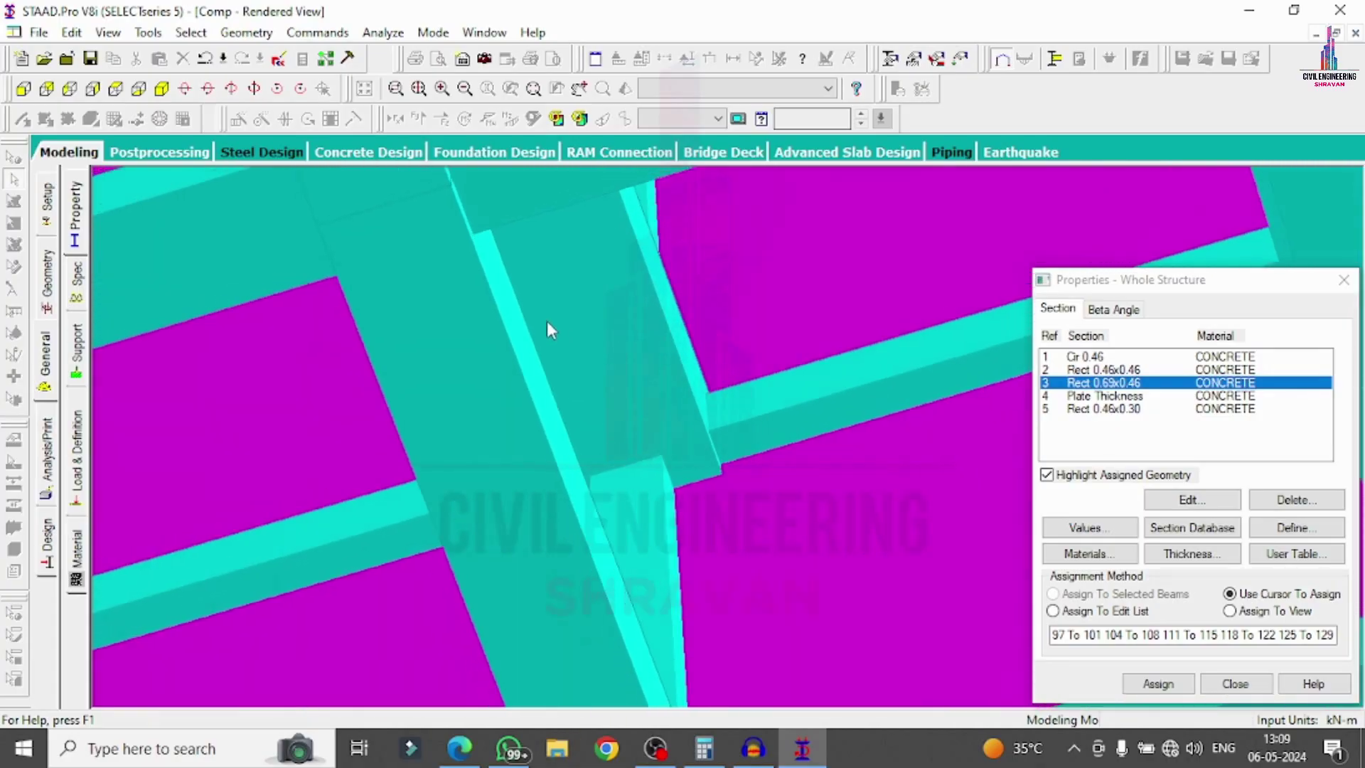
left_click(74, 154)
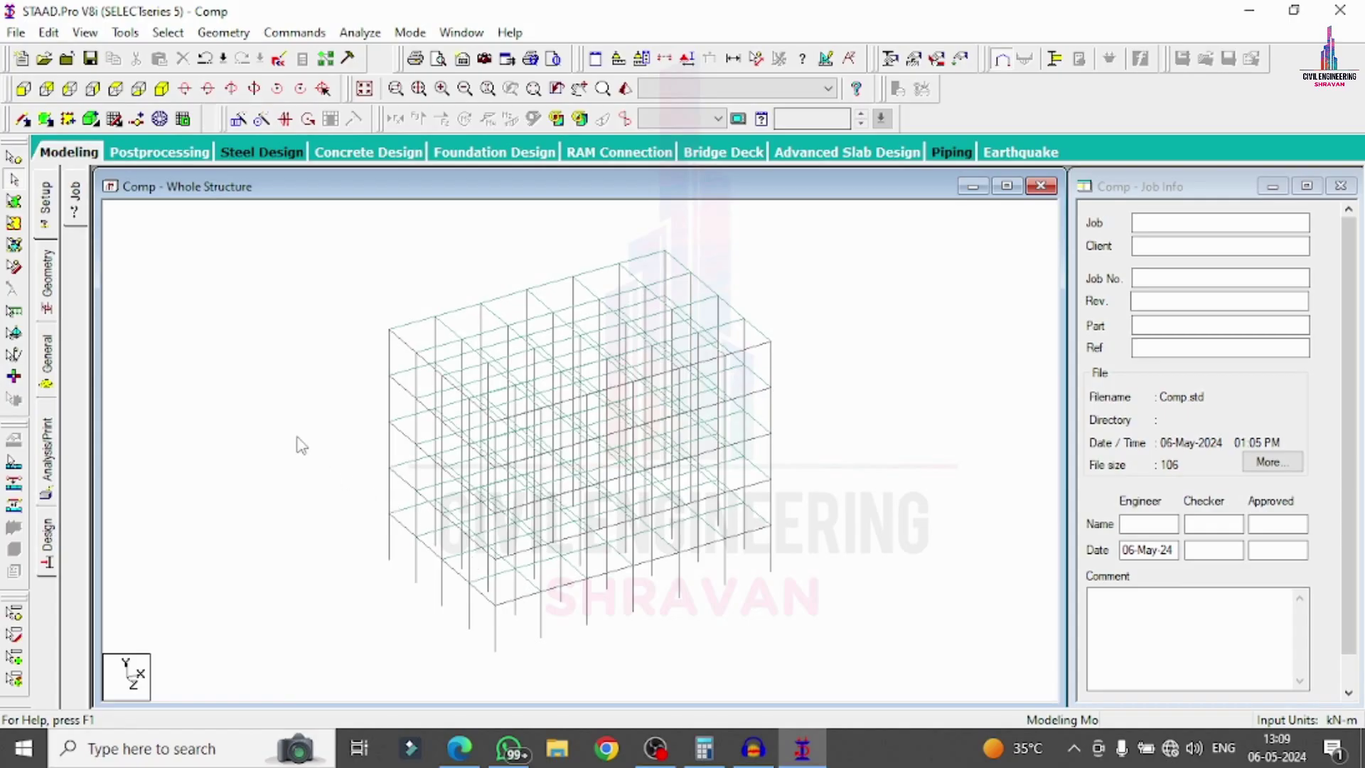
- Create a new support type, Support 2
left_click(48, 353)
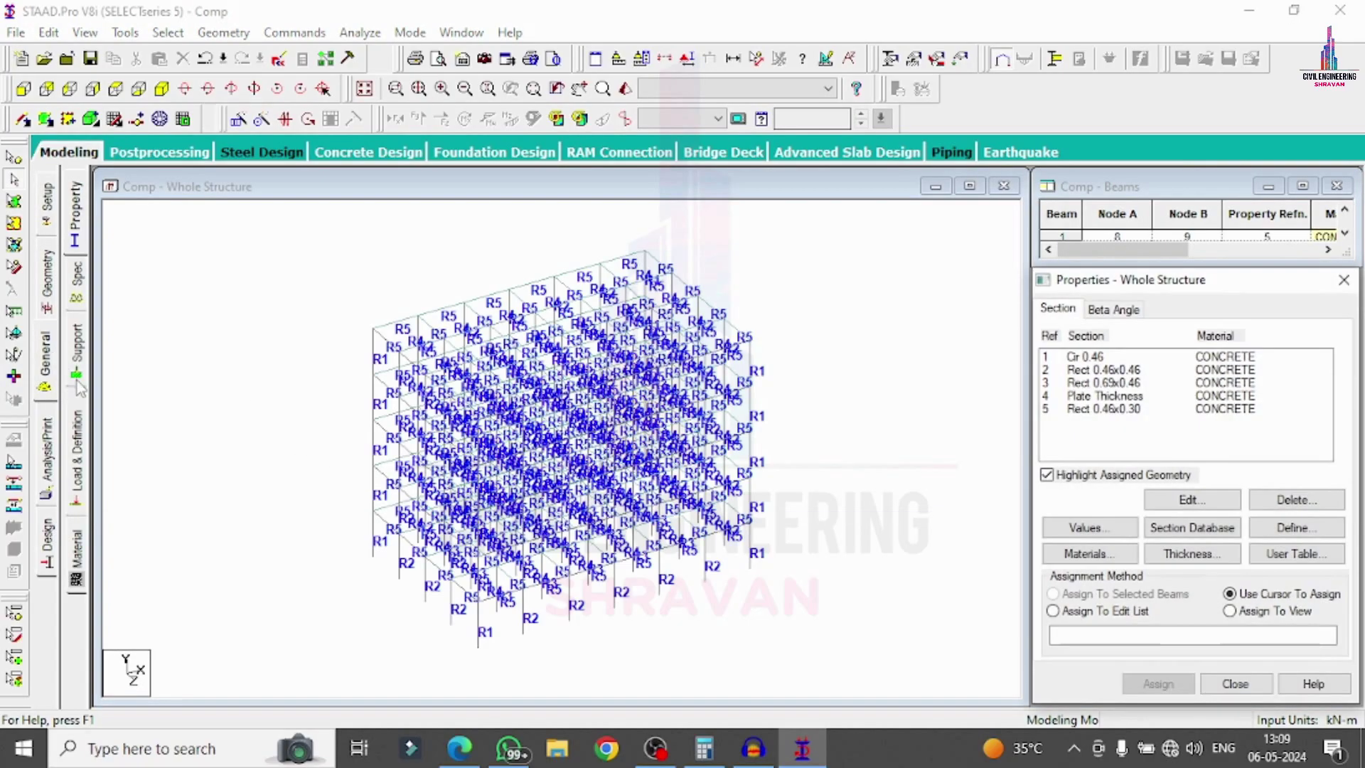
left_click(76, 355)
left_click(1181, 538)
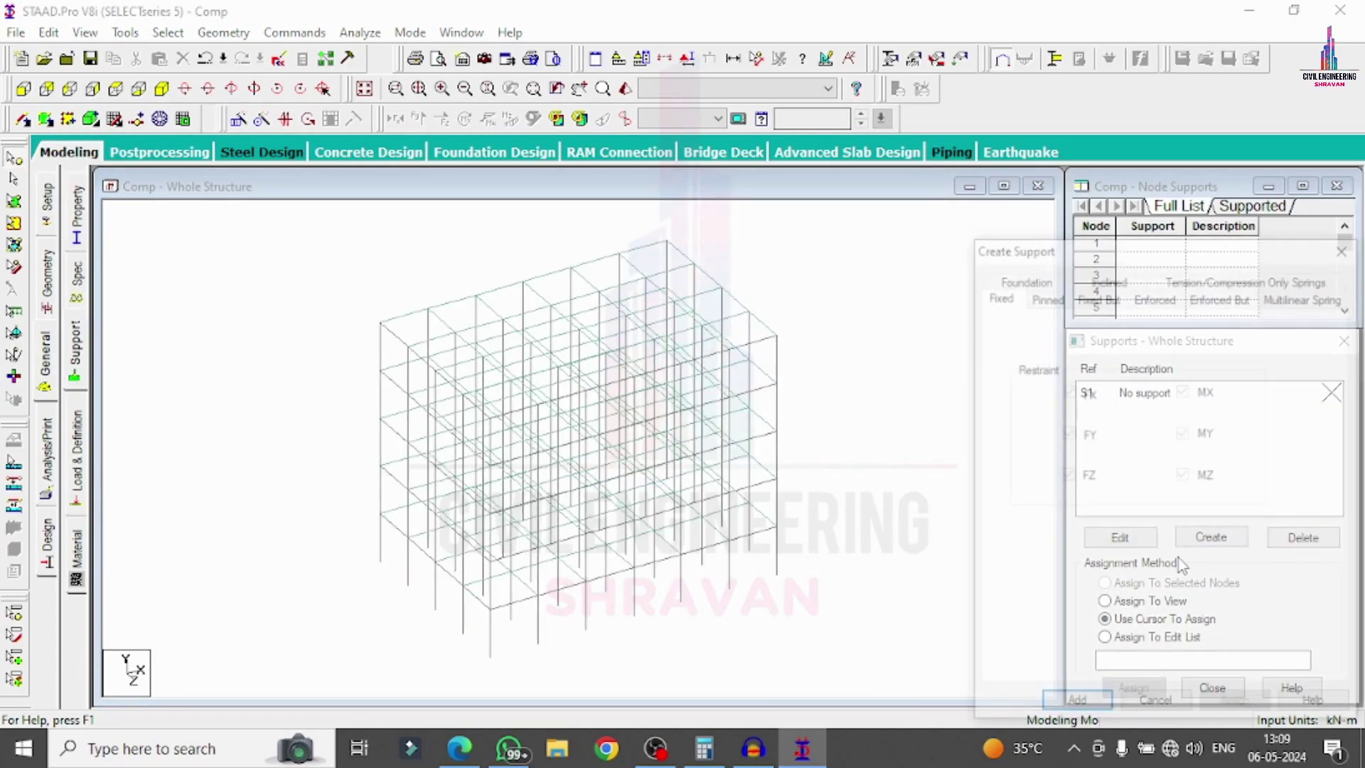
left_click(1081, 709)
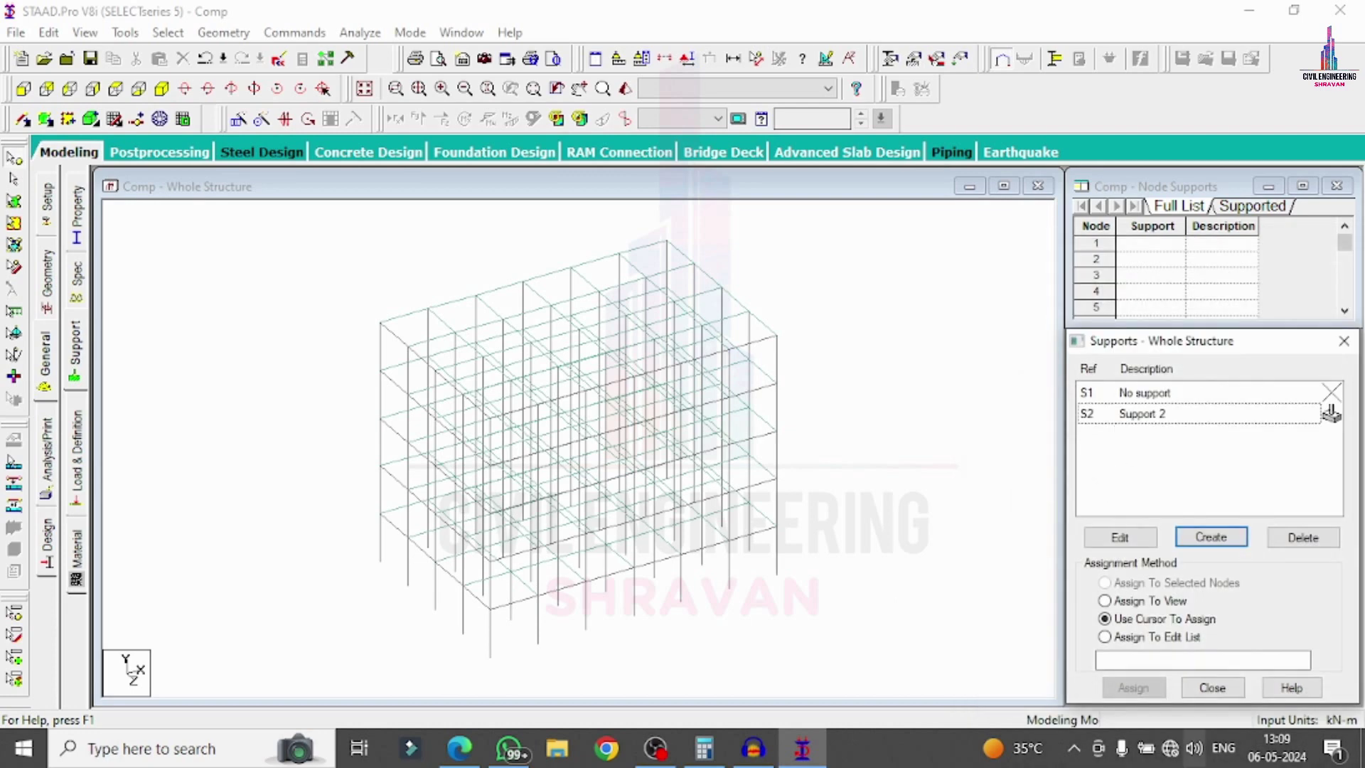
- Assign Support 2 to the seven column base nodes in front view
left_click(1200, 422)
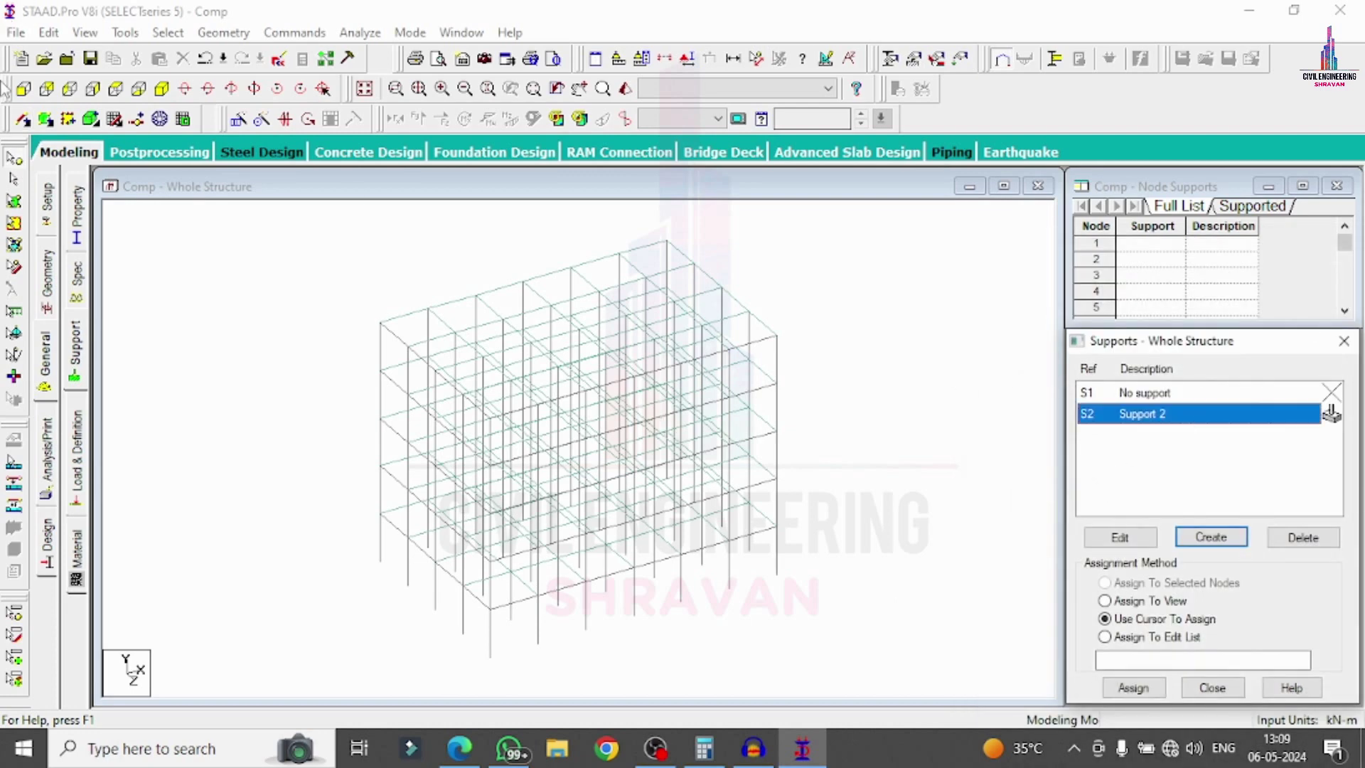
left_click(23, 88)
left_click_drag(376, 637, 865, 669)
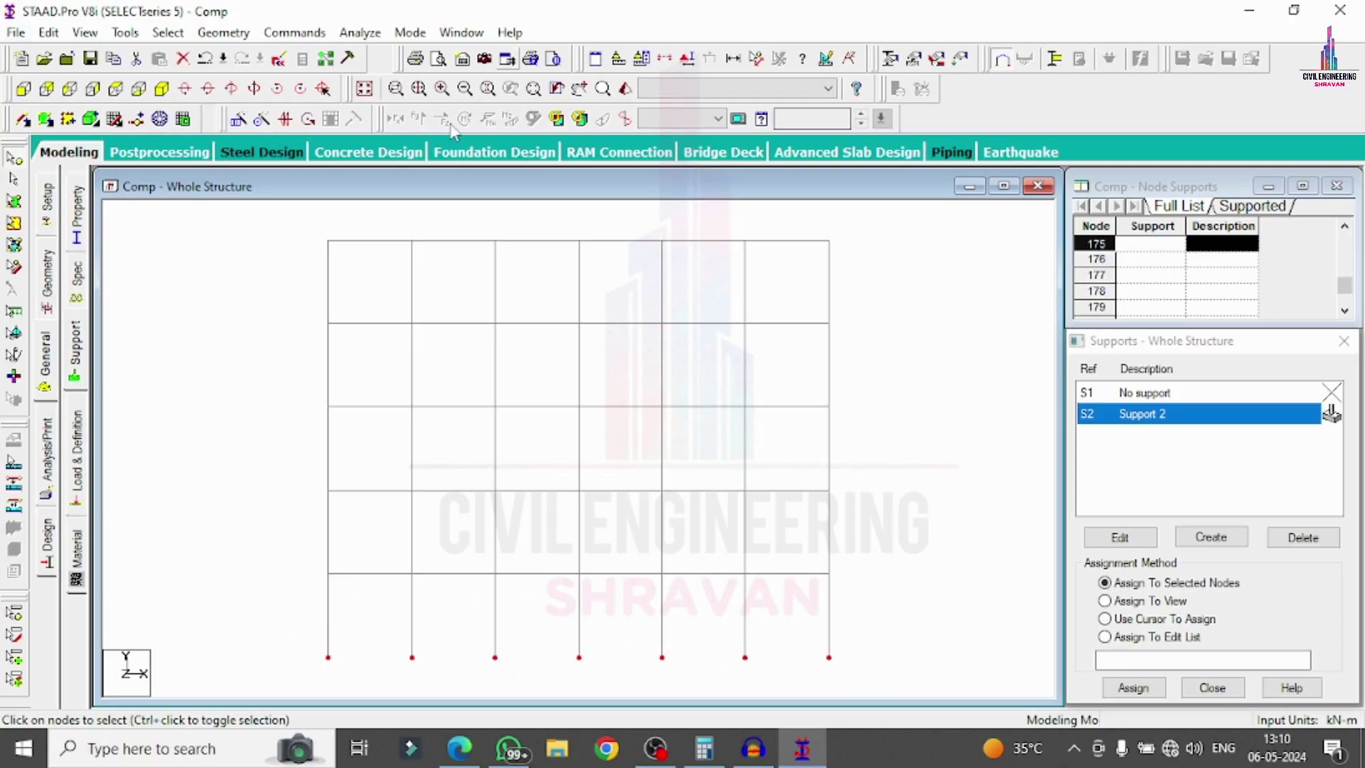
left_click(1133, 688)
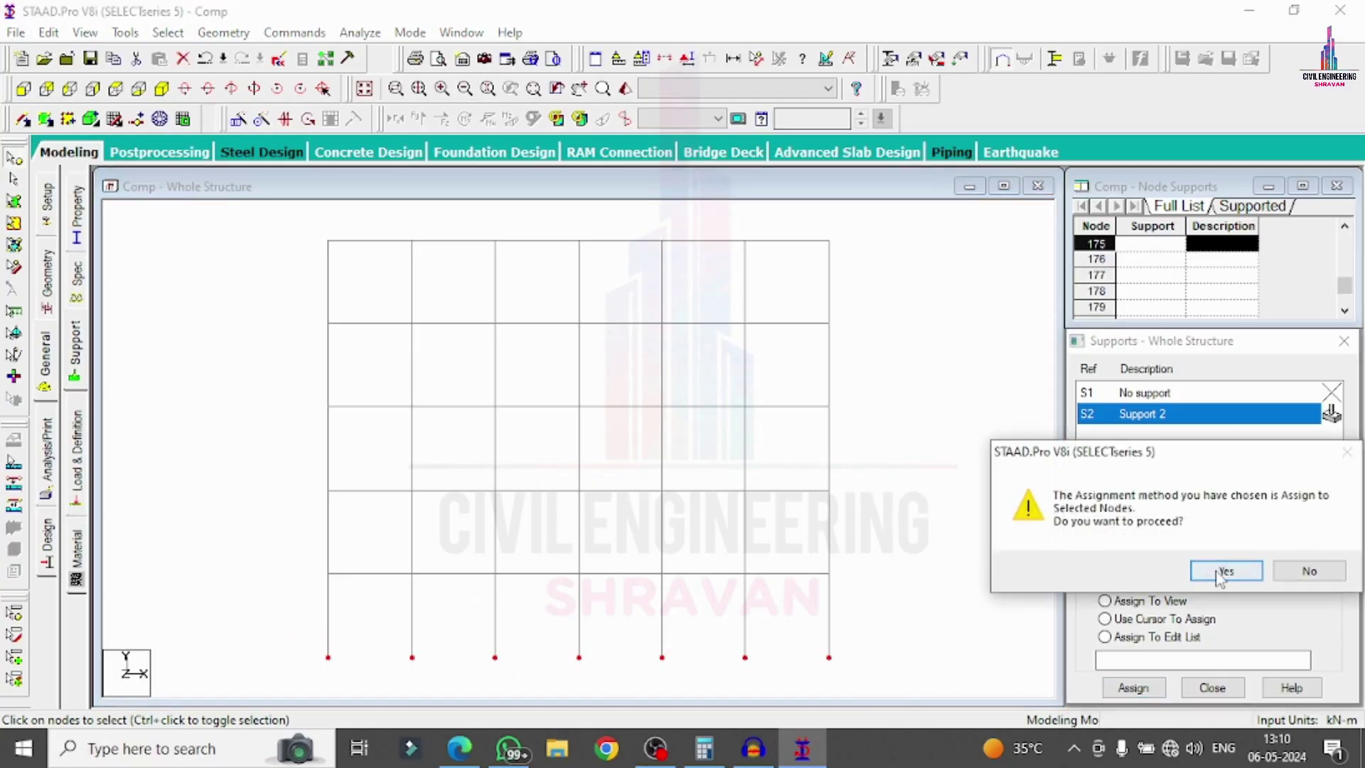
left_click(1225, 570)
- Save the modified model, accepting the auto-save prompt
left_click(162, 88)
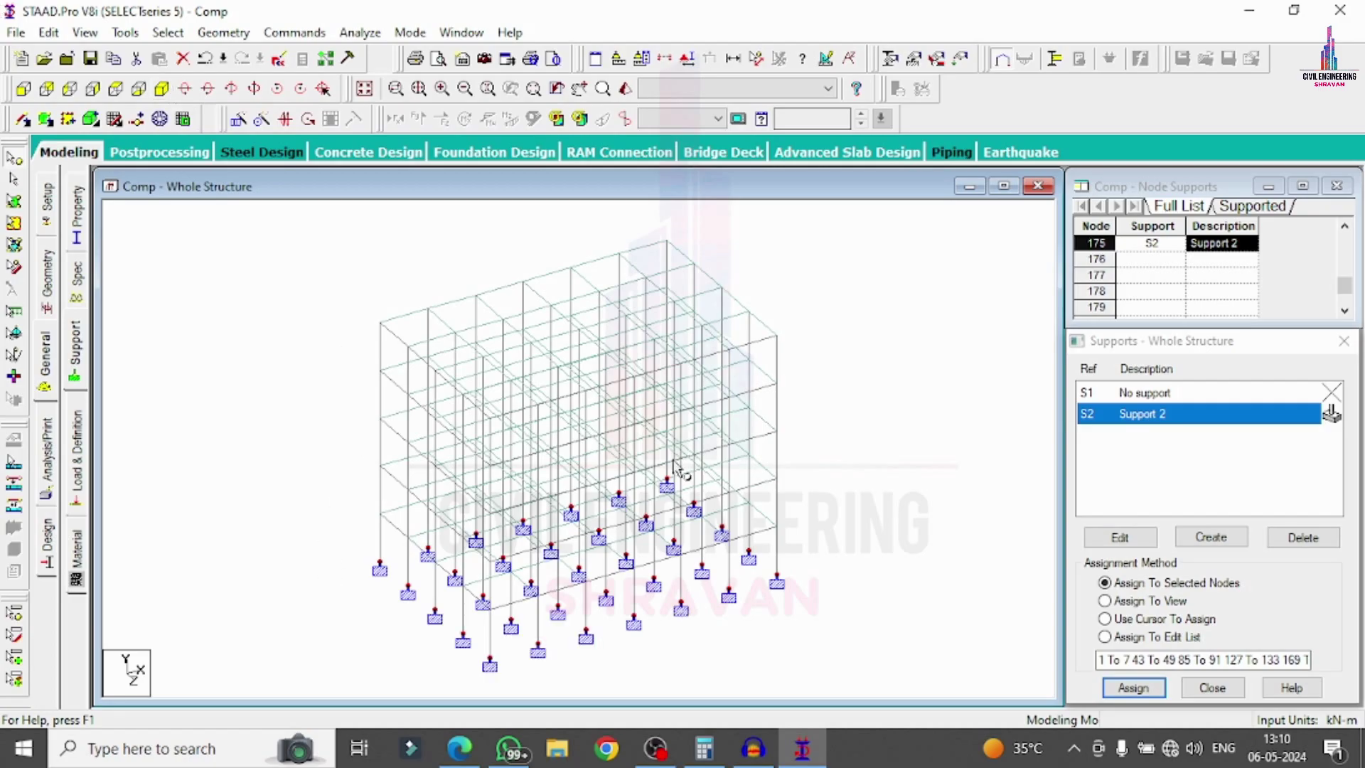
left_click(681, 415)
left_click(559, 400)
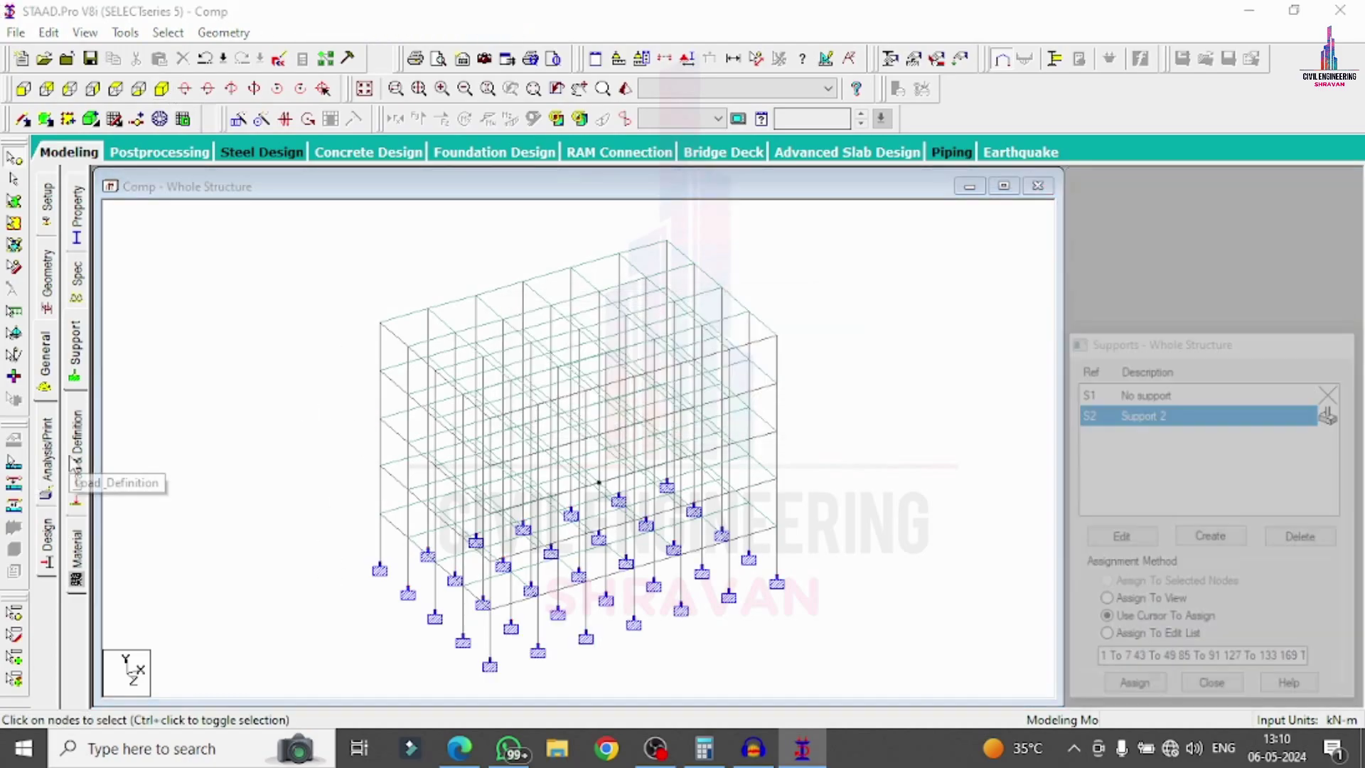
- Add a Dead load case titled DL
left_click(74, 459)
left_click(1111, 236)
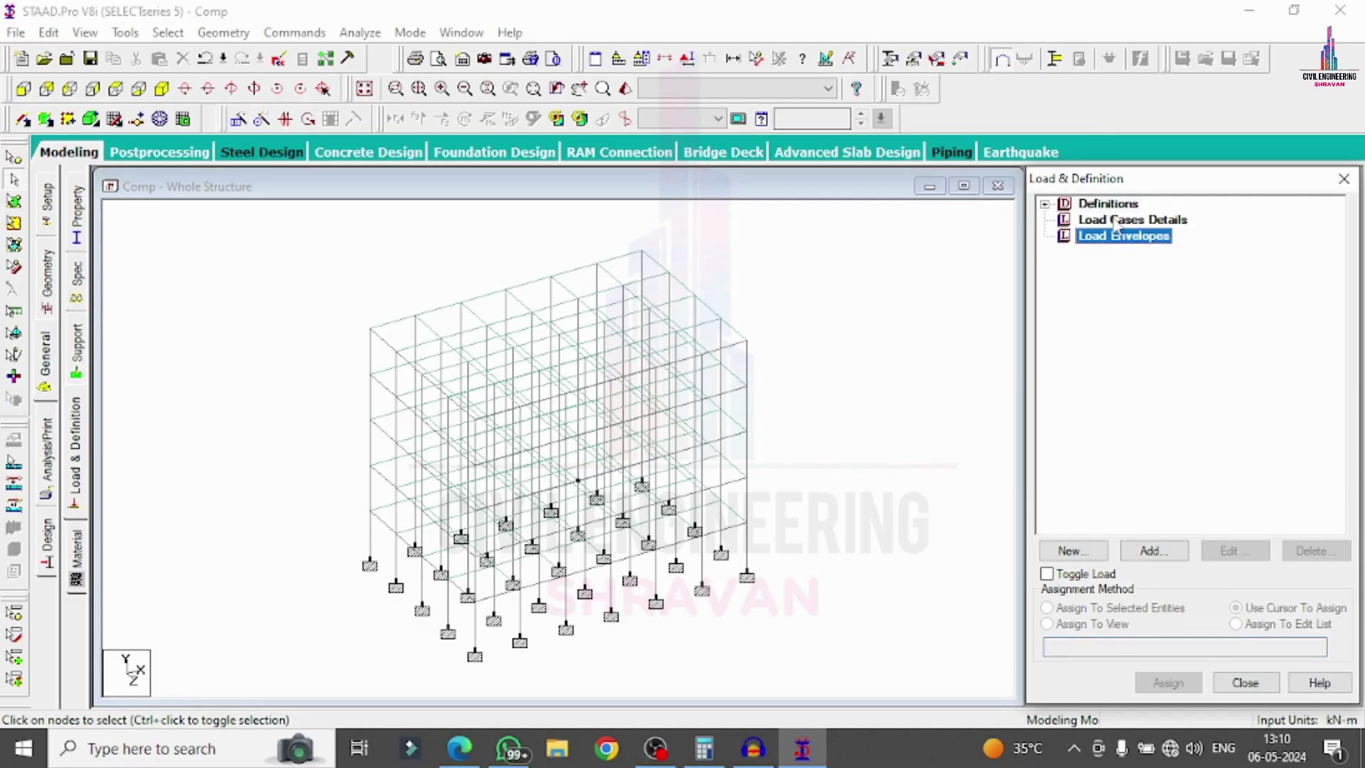
left_click(1120, 219)
left_click(1180, 555)
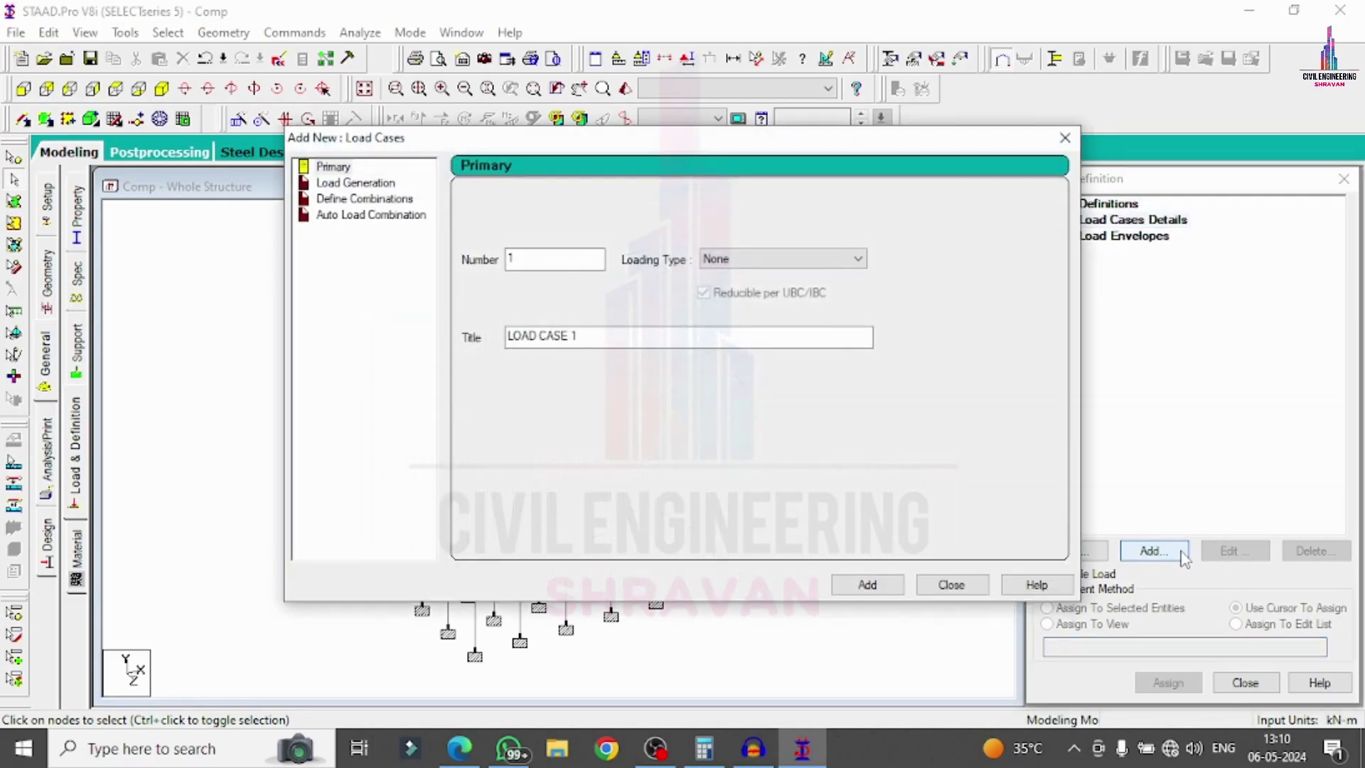
left_click(782, 258)
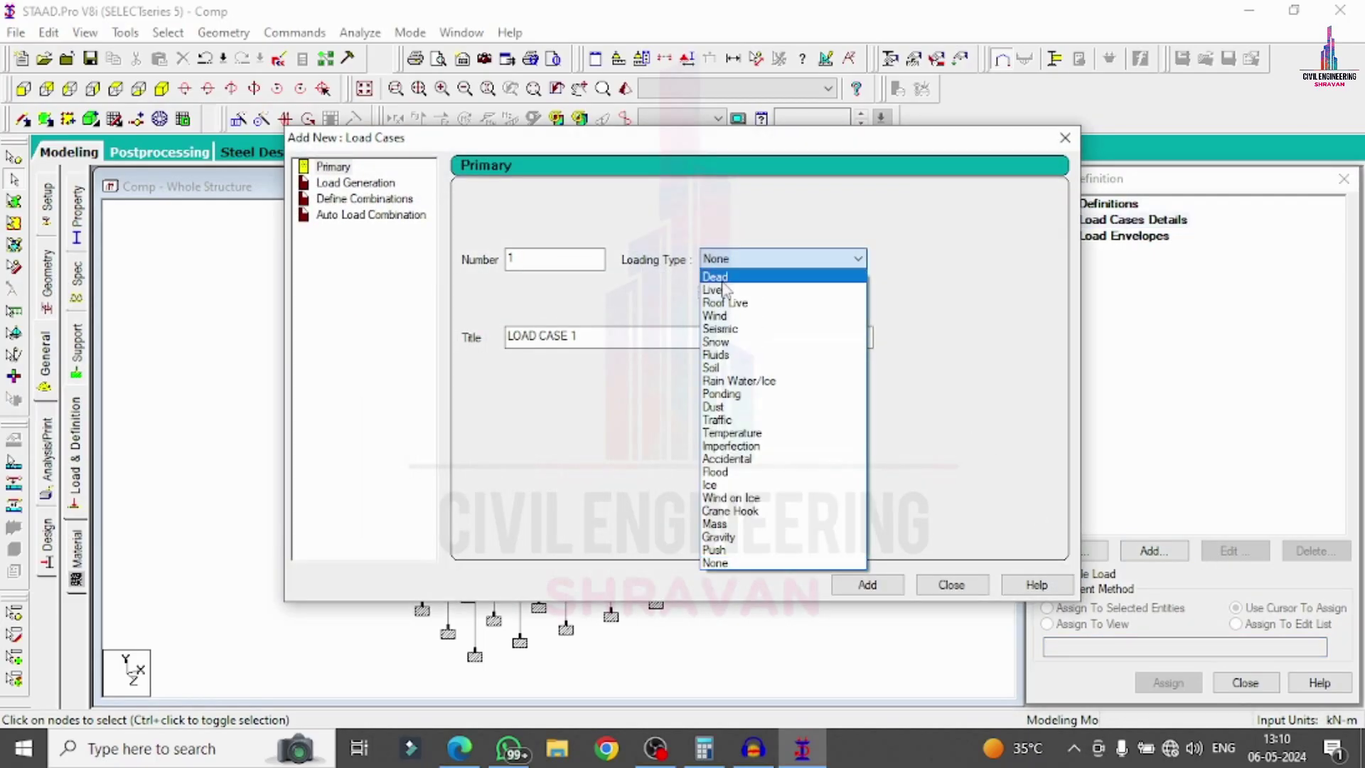
left_click(718, 287)
key("Tab")
key("shift+Tab")
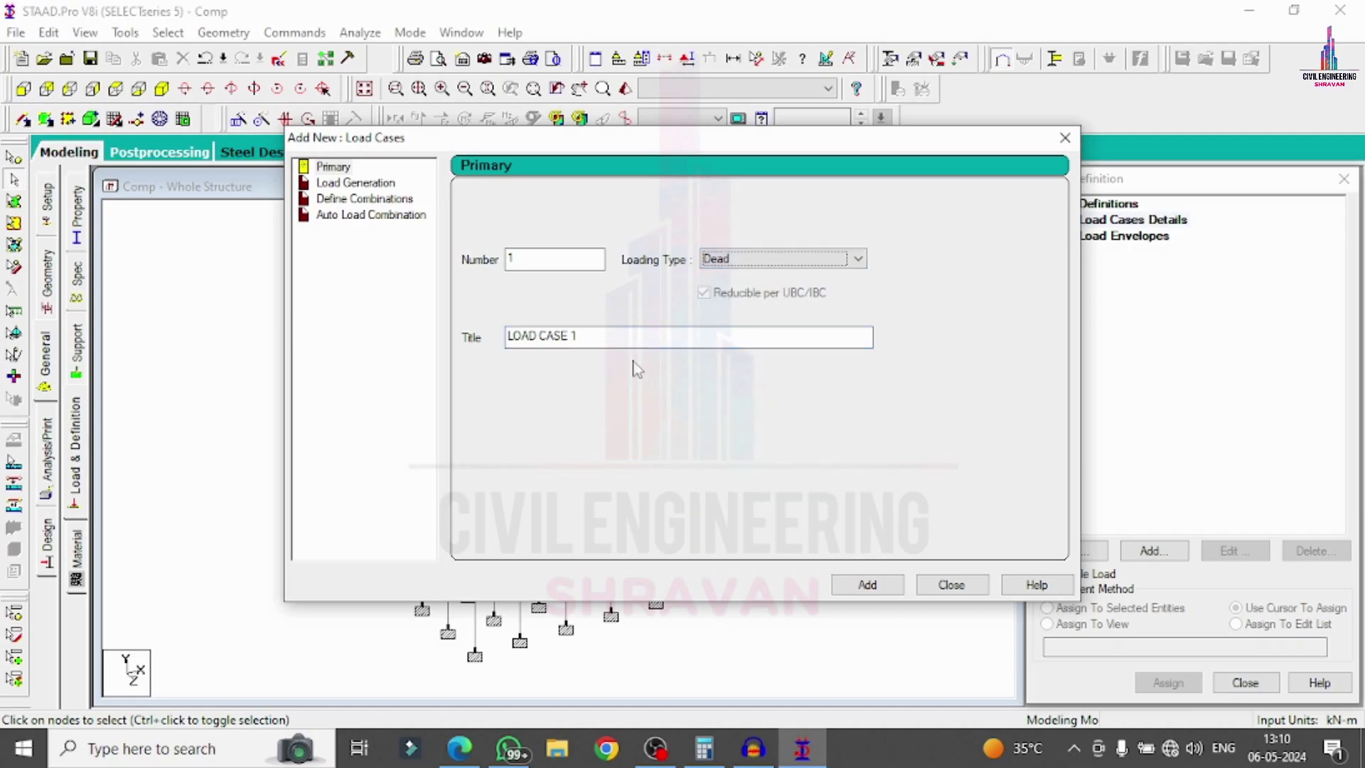
key("Tab")
type("D")
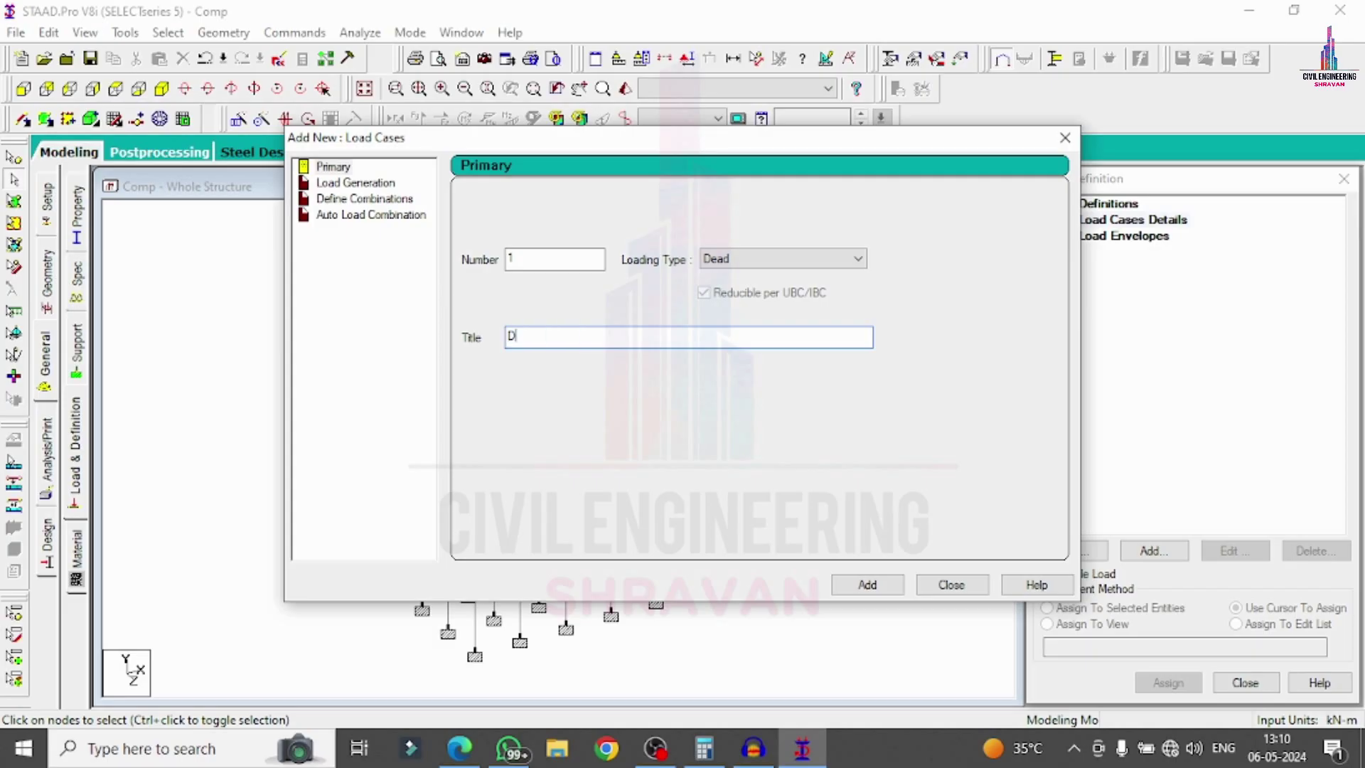
key("Return")
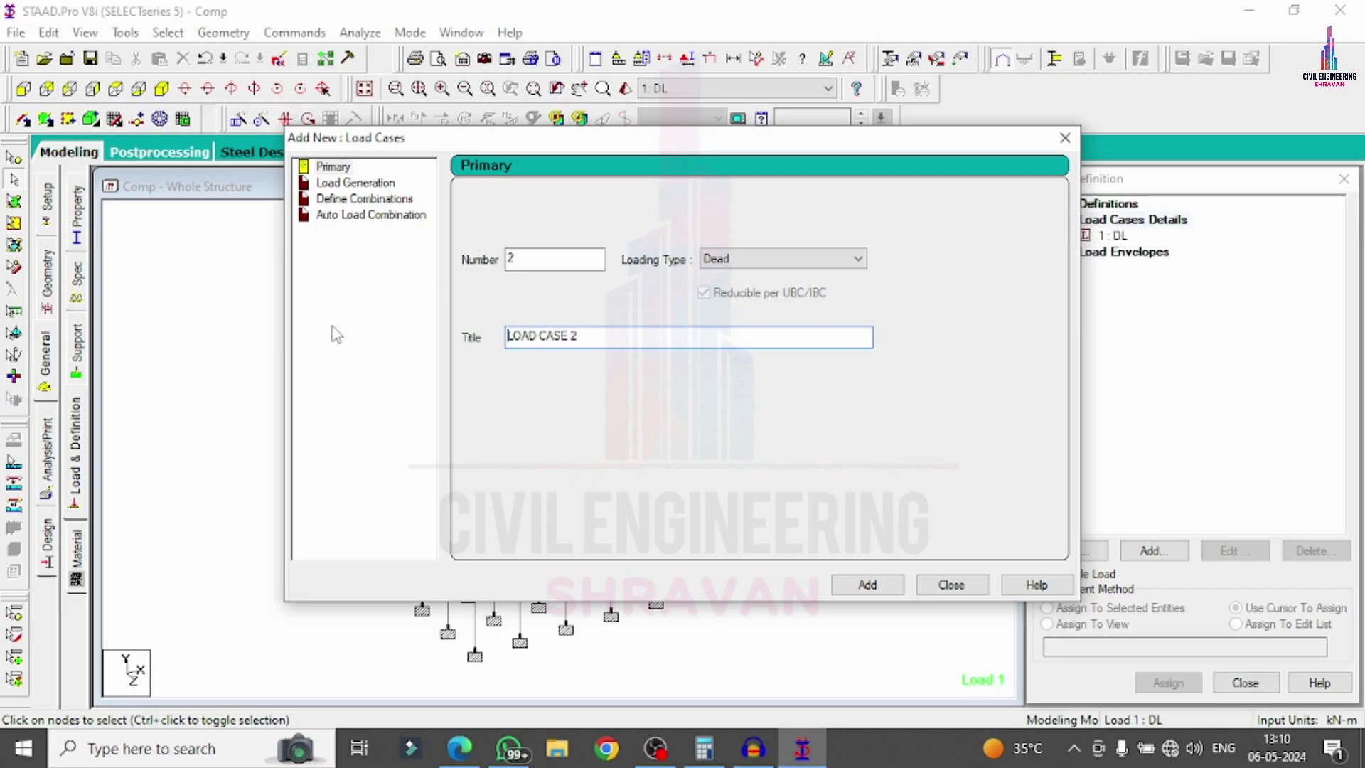
- Add a Live load case titled LL
left_click(734, 264)
left_click(713, 290)
left_click(601, 337)
left_click_drag(600, 337, 298, 377)
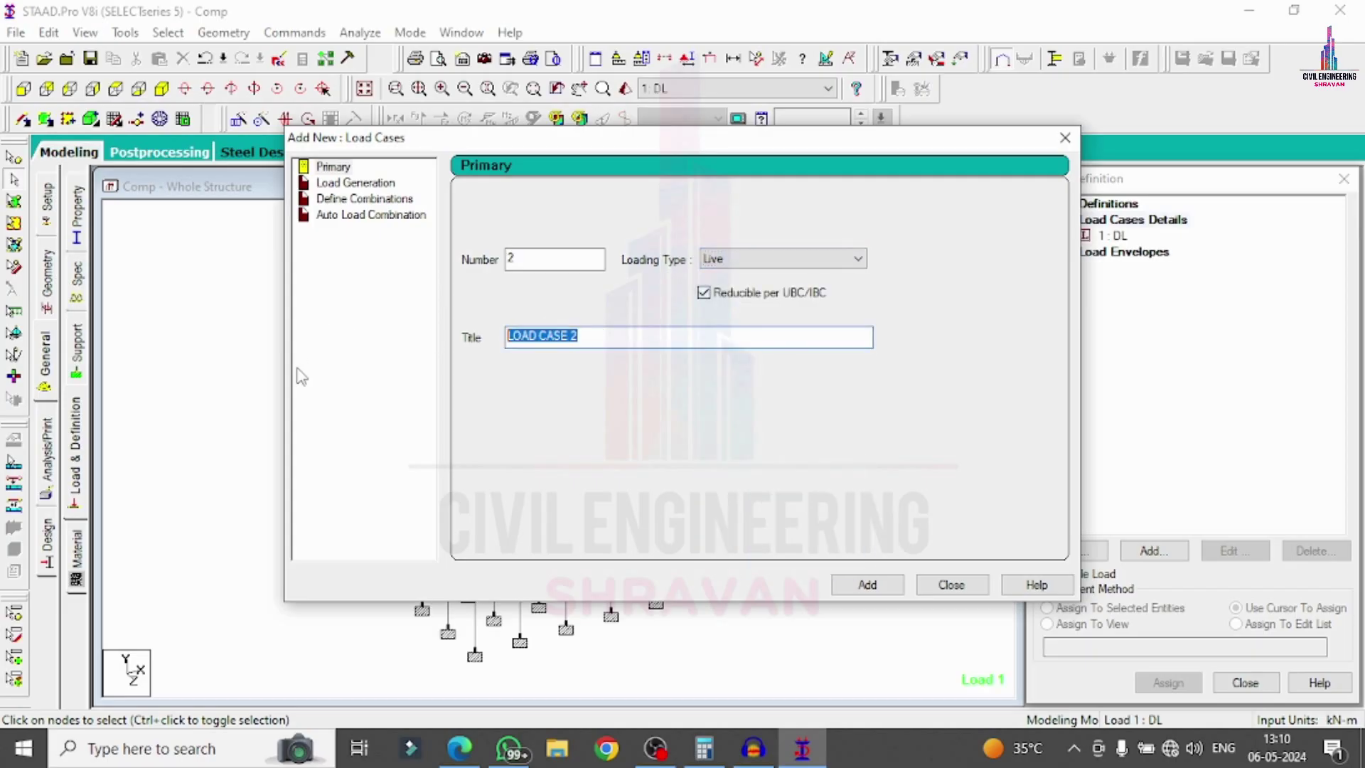
type("LL")
key("Return")
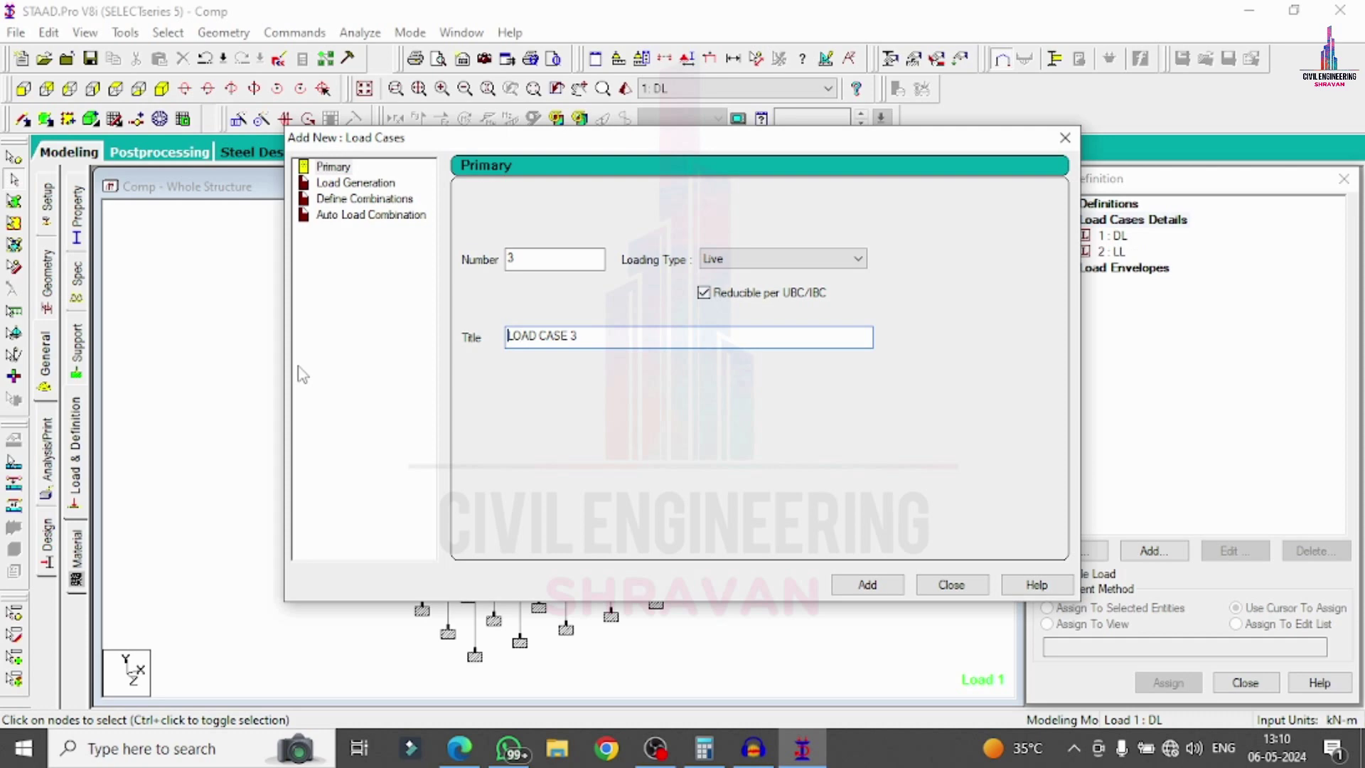
left_click(1065, 138)
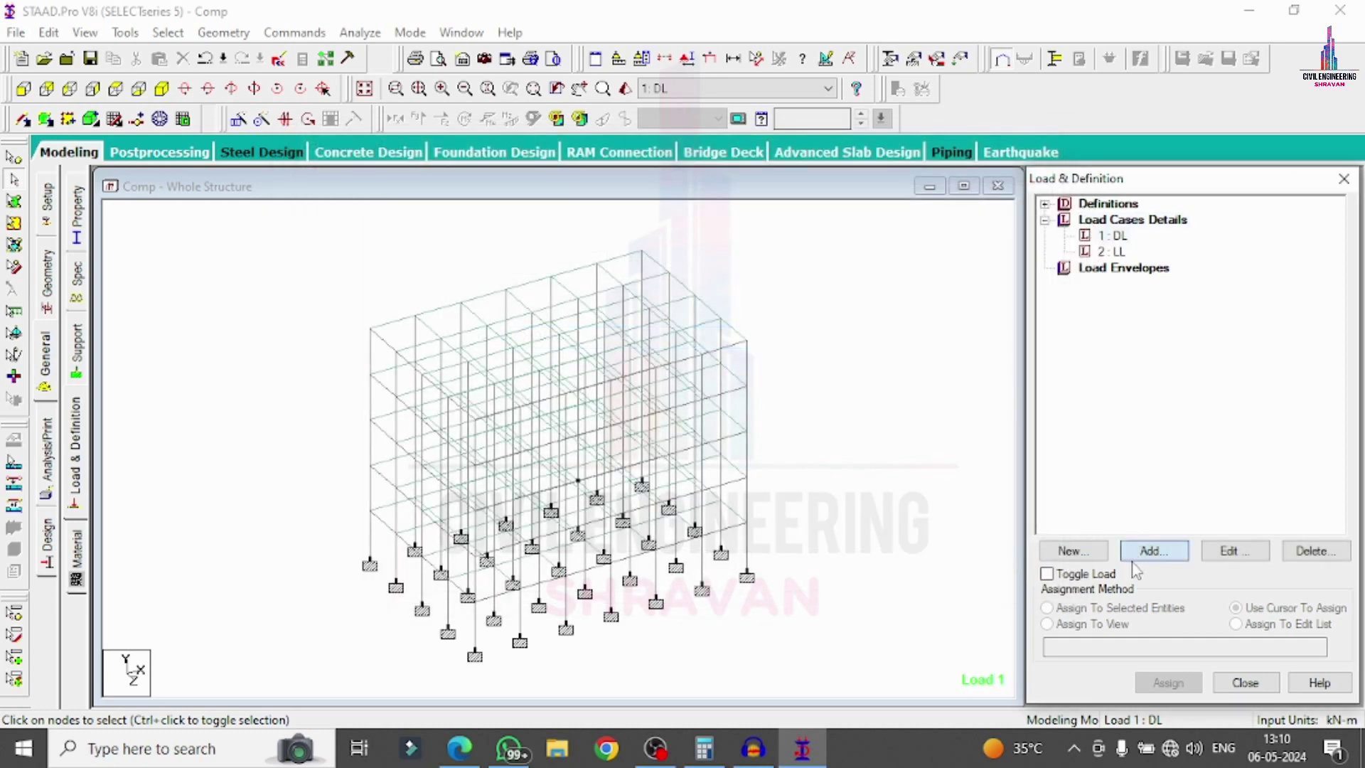
key("Return")
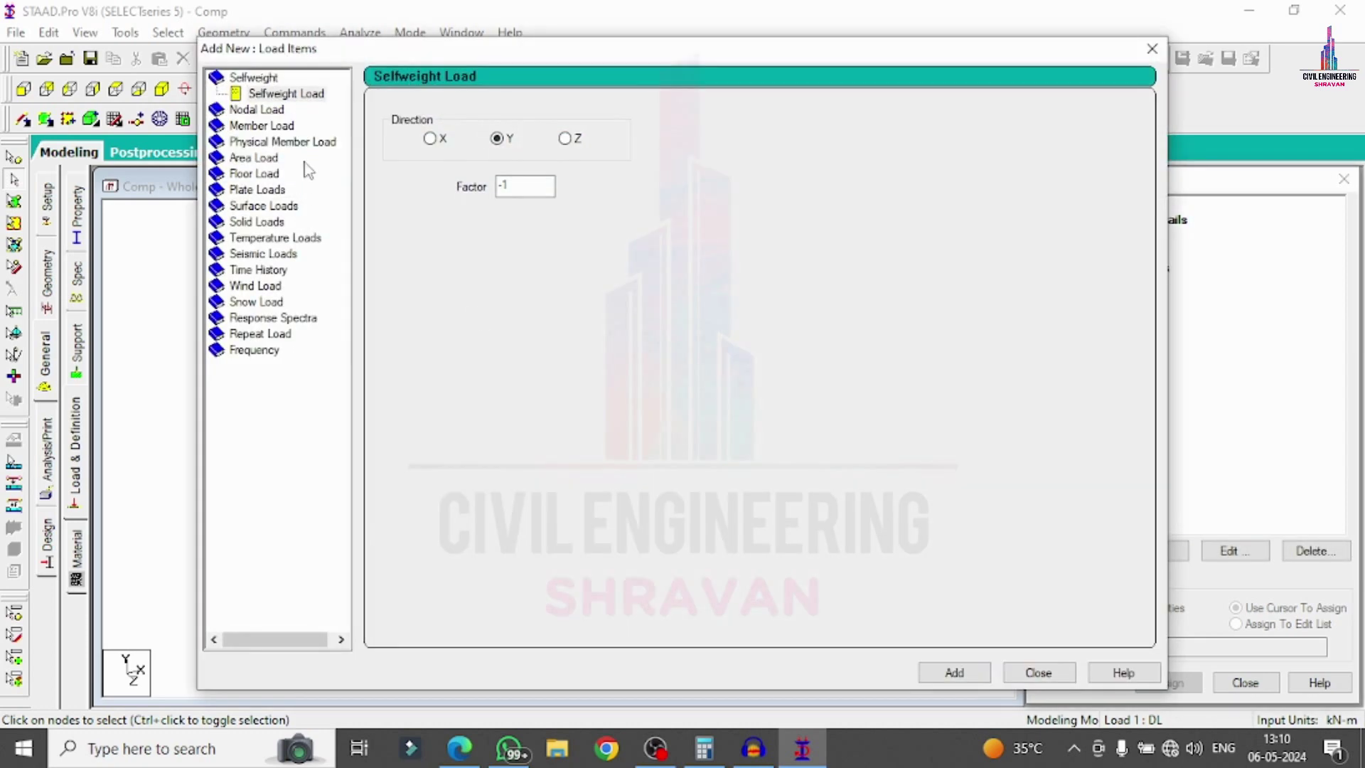
- Add selfweight Y -1, a -24.3 kN/m uniform load and a -1.5 kN/m2 floor load (Y 3–15)
left_click(946, 673)
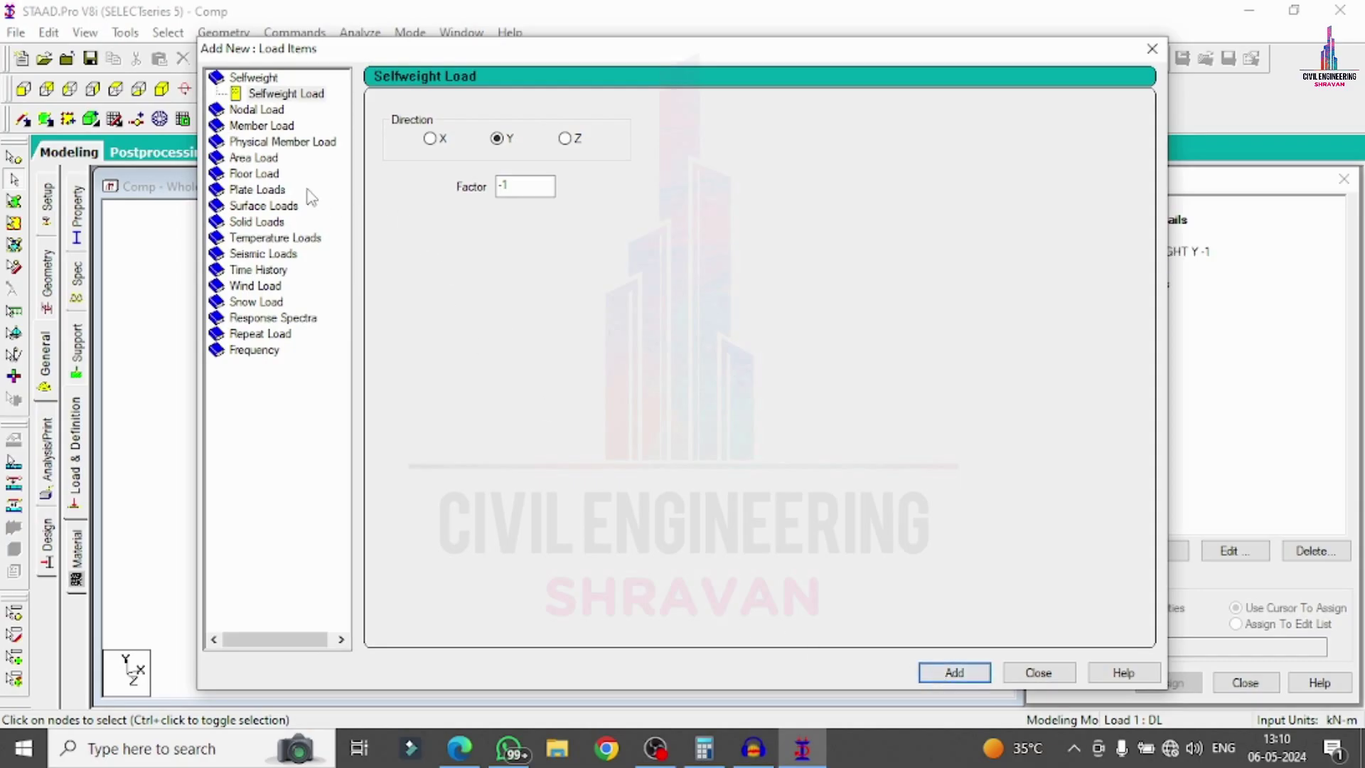
left_click(263, 126)
key("Tab")
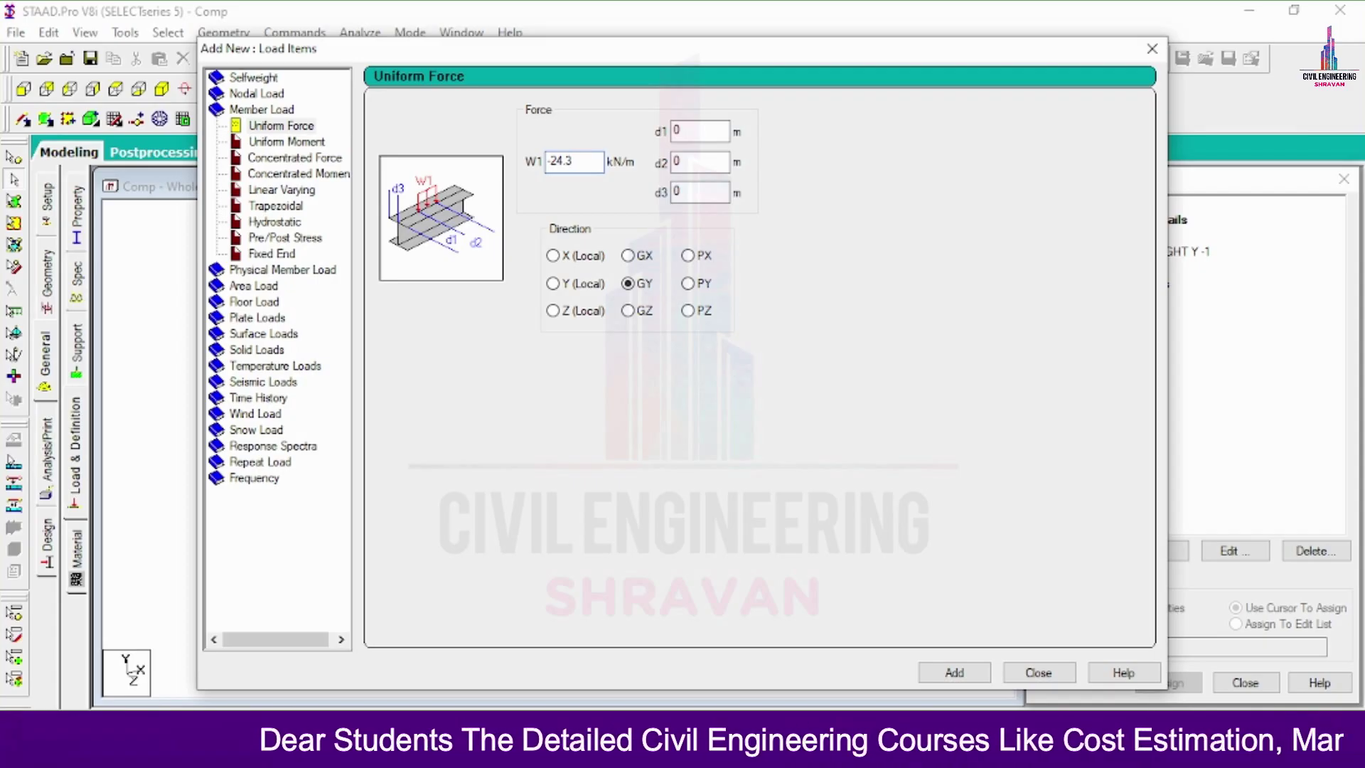
left_click(250, 302)
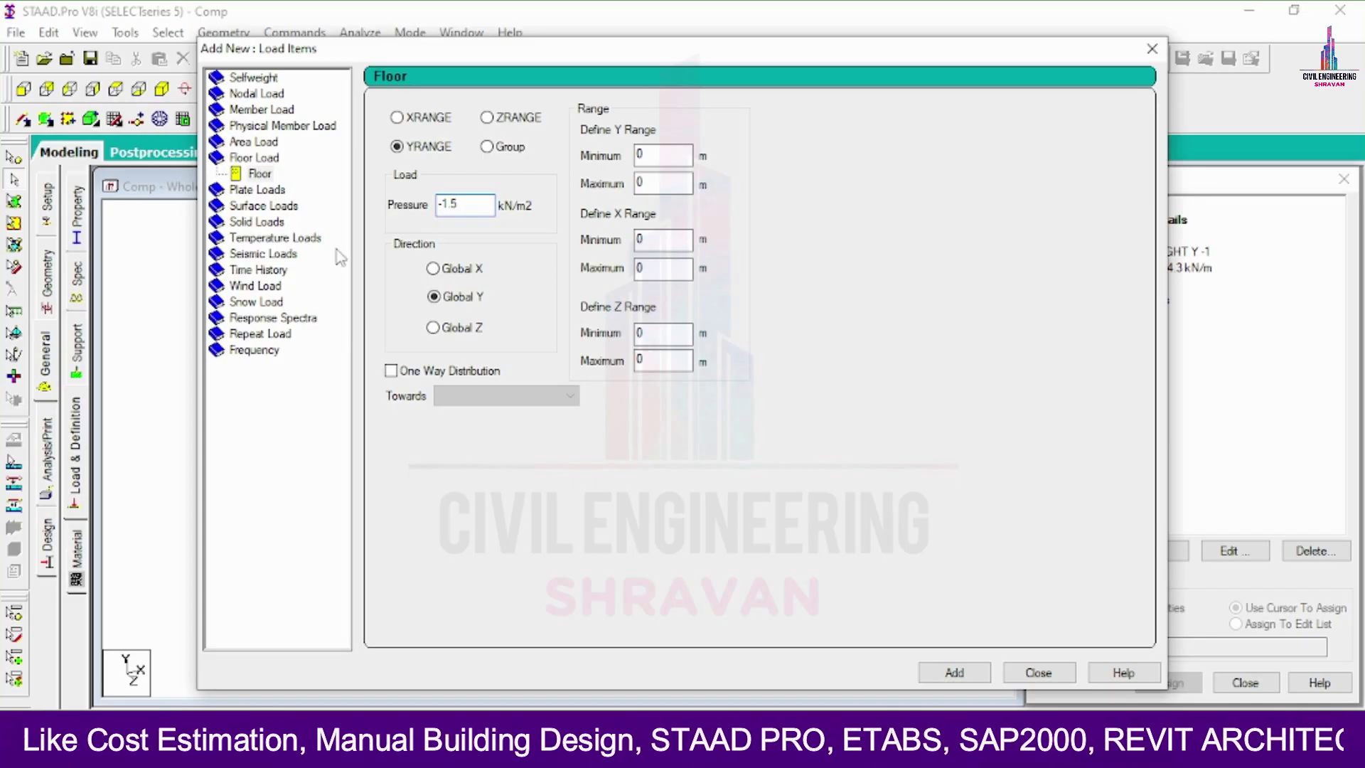
double_click(641, 157)
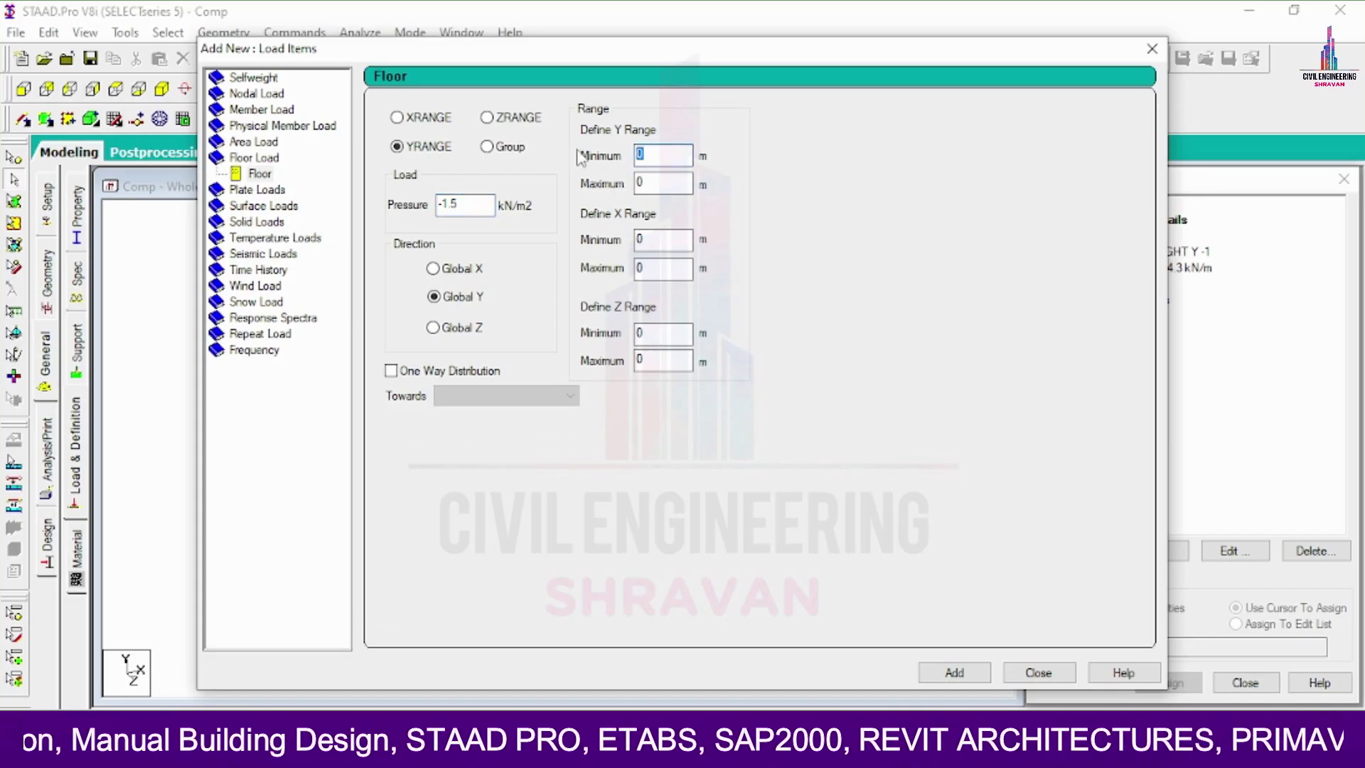
key("Tab")
type("1")
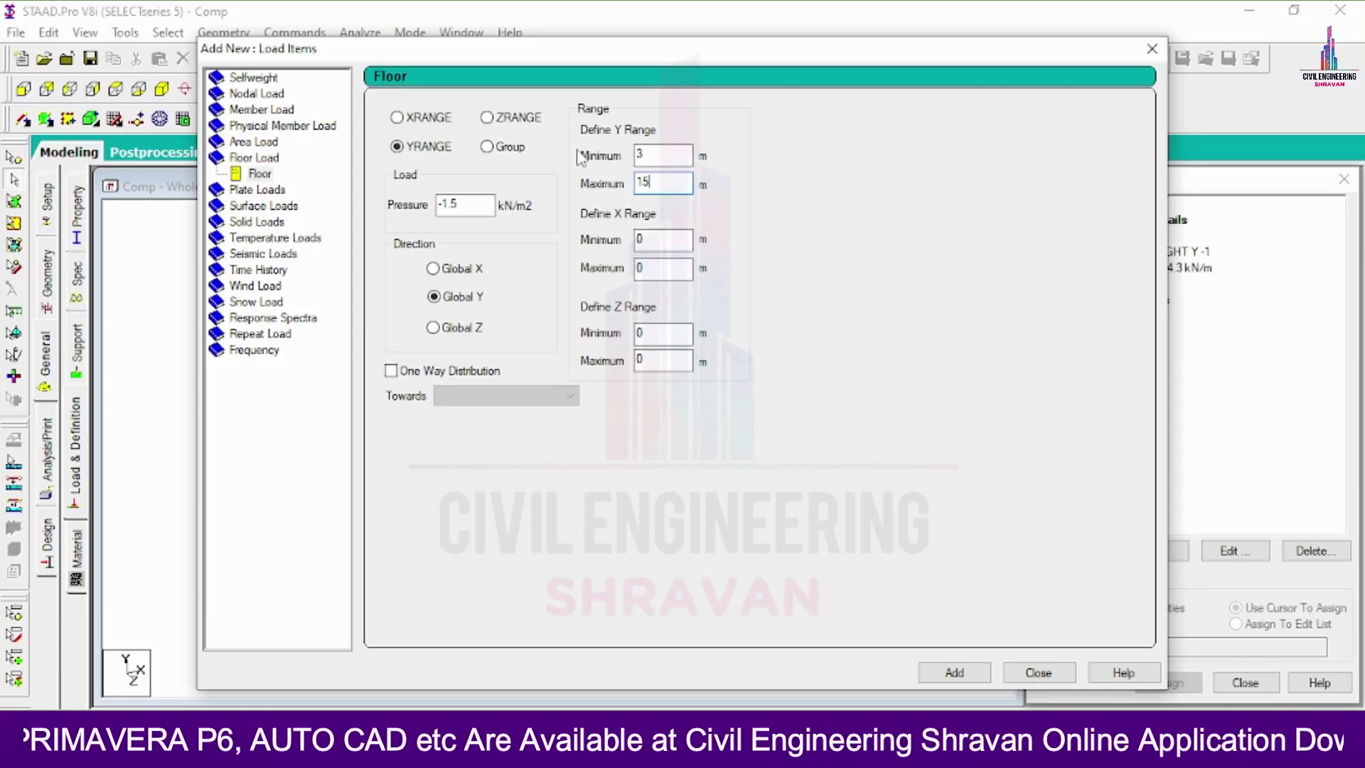
left_click(949, 673)
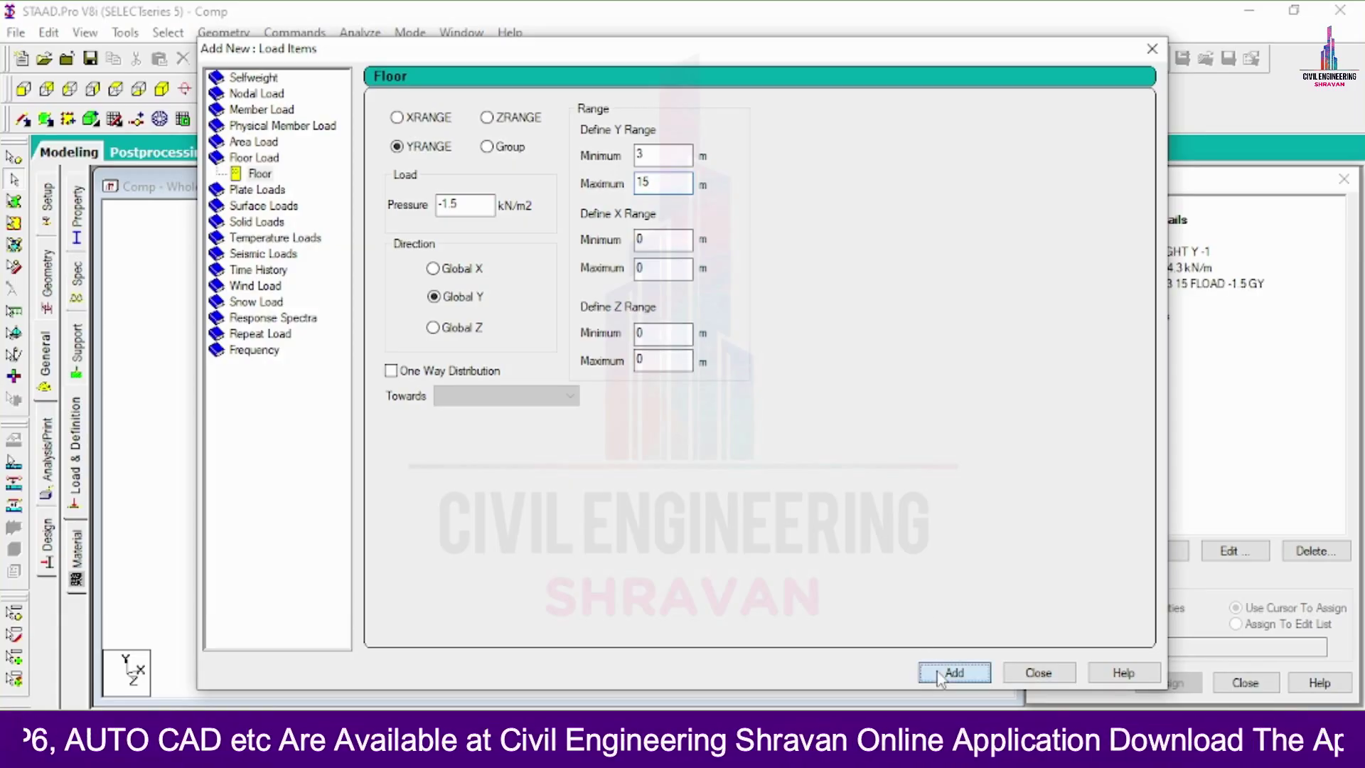
left_click(1037, 673)
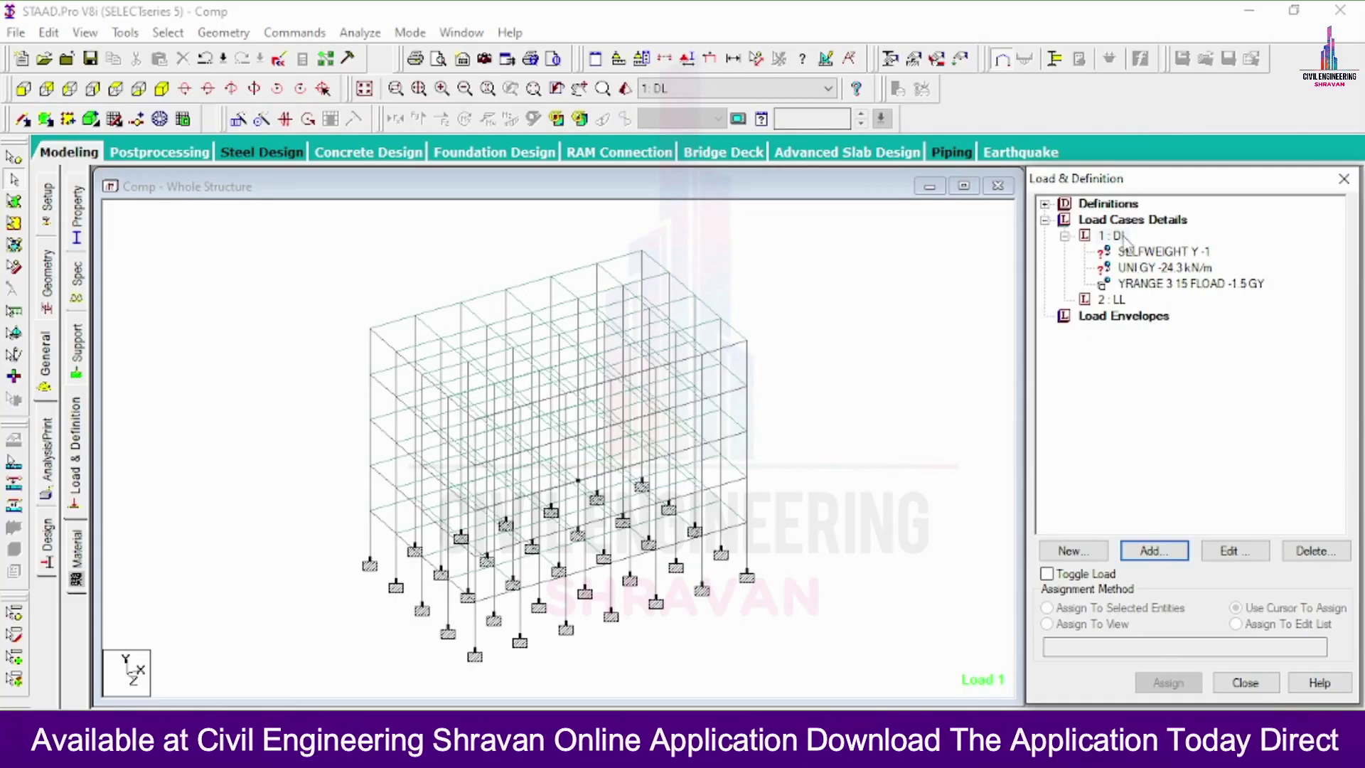
- Add a -24.9 kN/m global-Y uniform member load to DL
left_click(1113, 235)
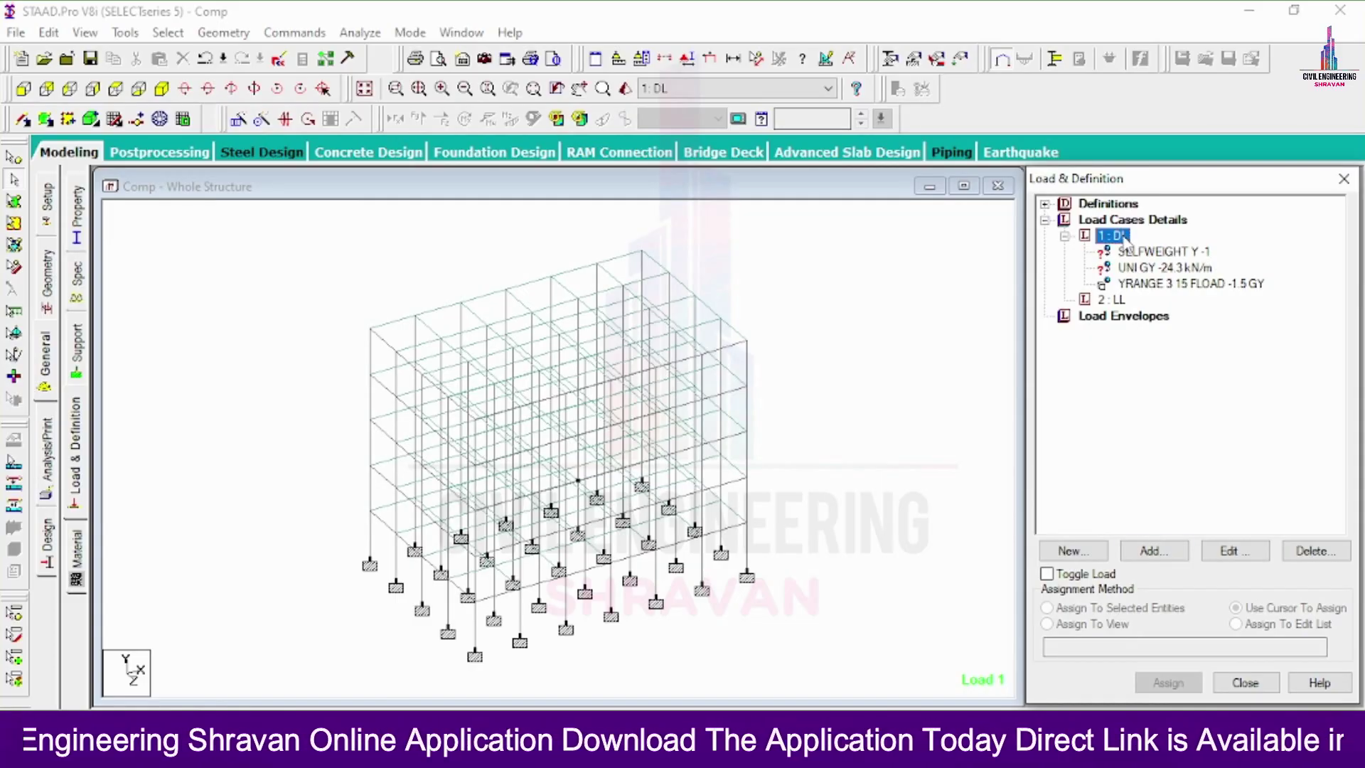
left_click(1148, 552)
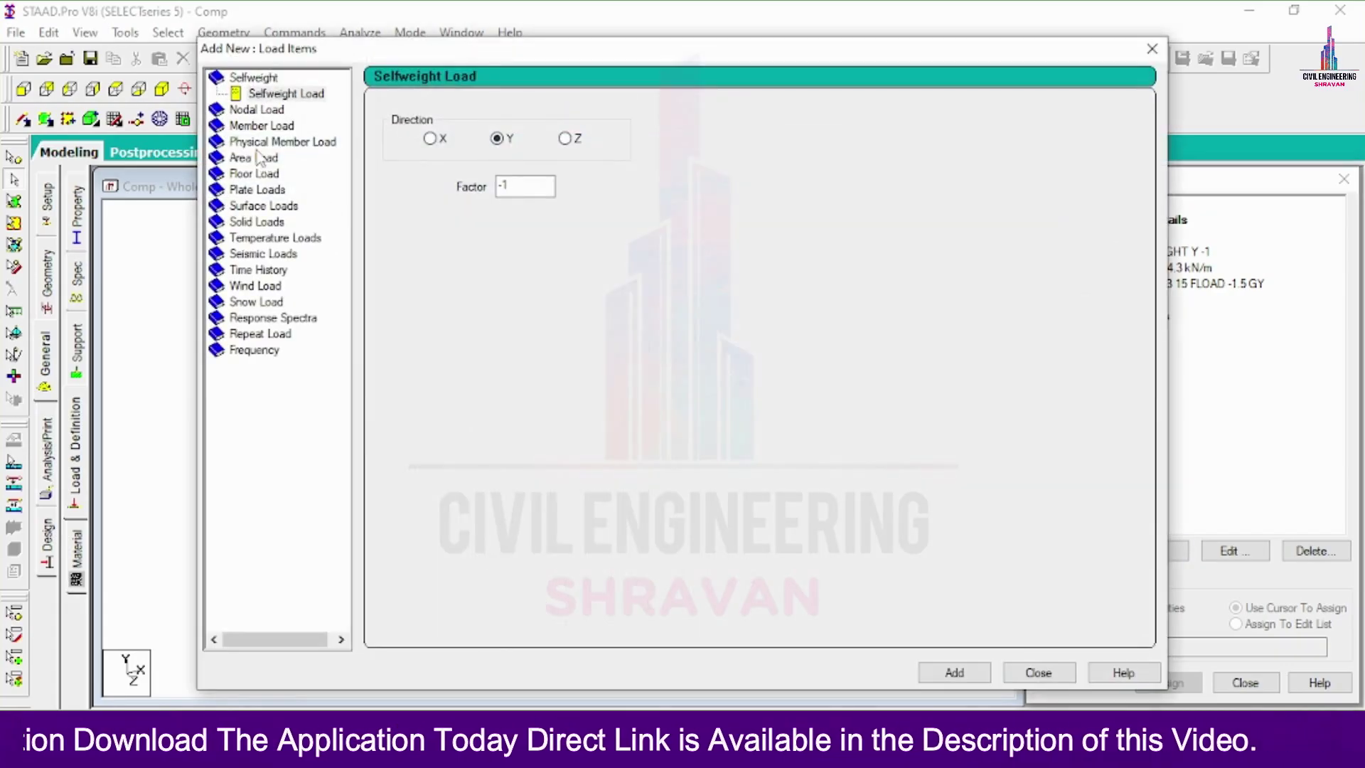
left_click(249, 125)
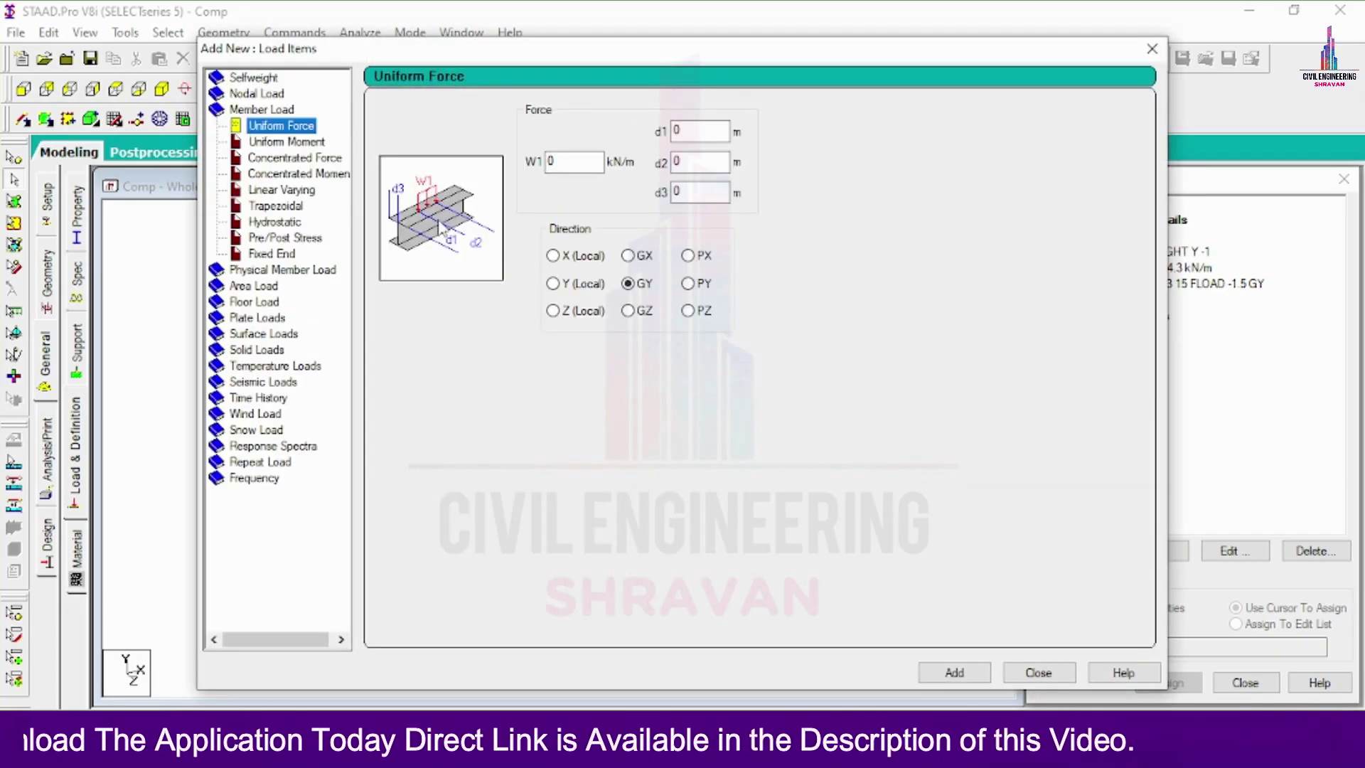
left_click(567, 160)
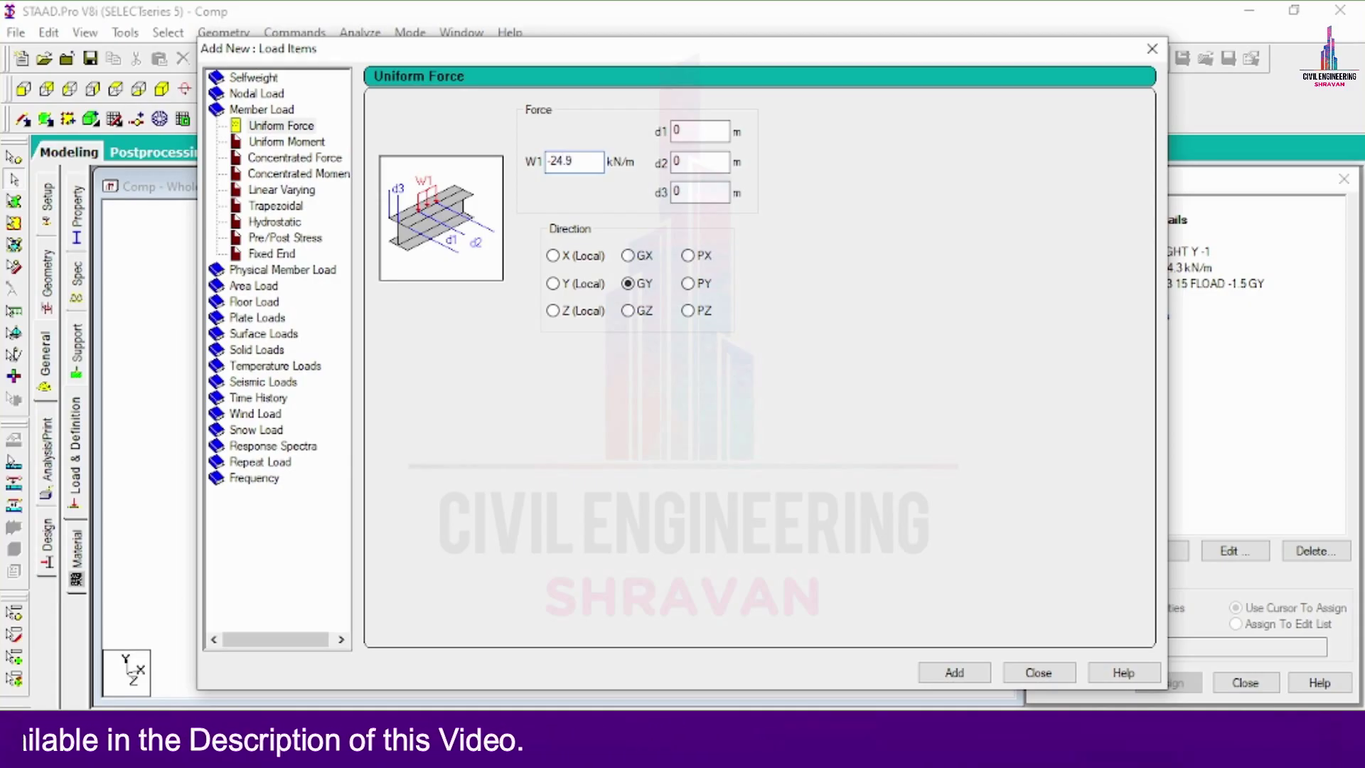
key("Return")
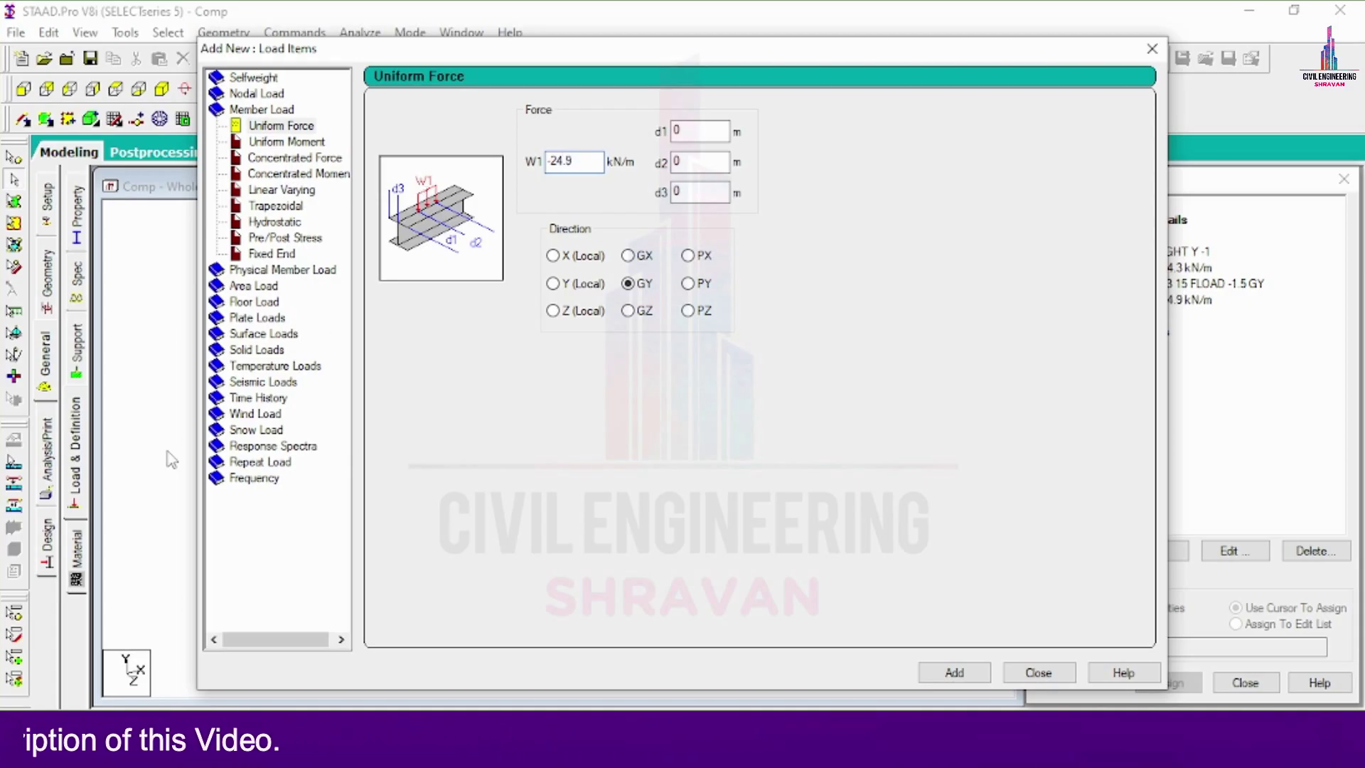
- Add a -5 kN/m2 global-Y full-plate pressure to DL
left_click(252, 317)
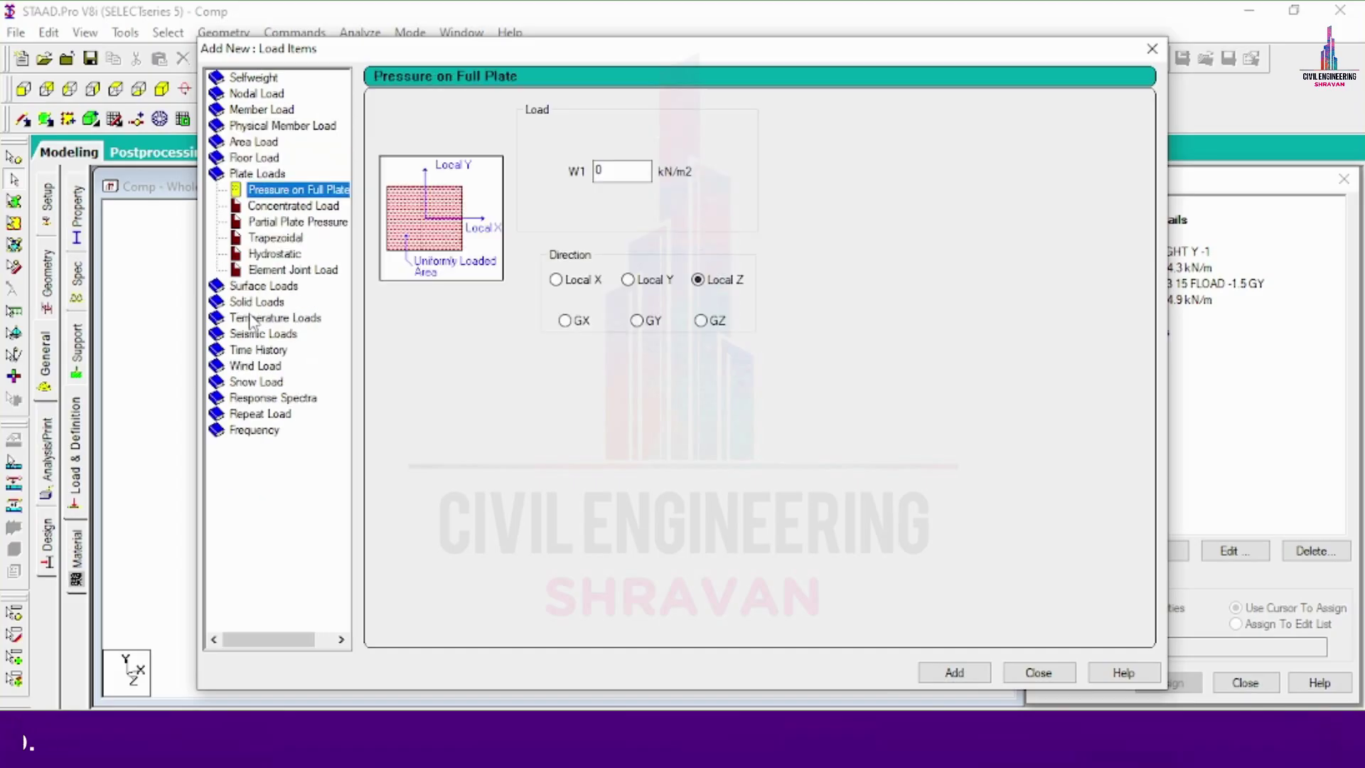
key("Tab")
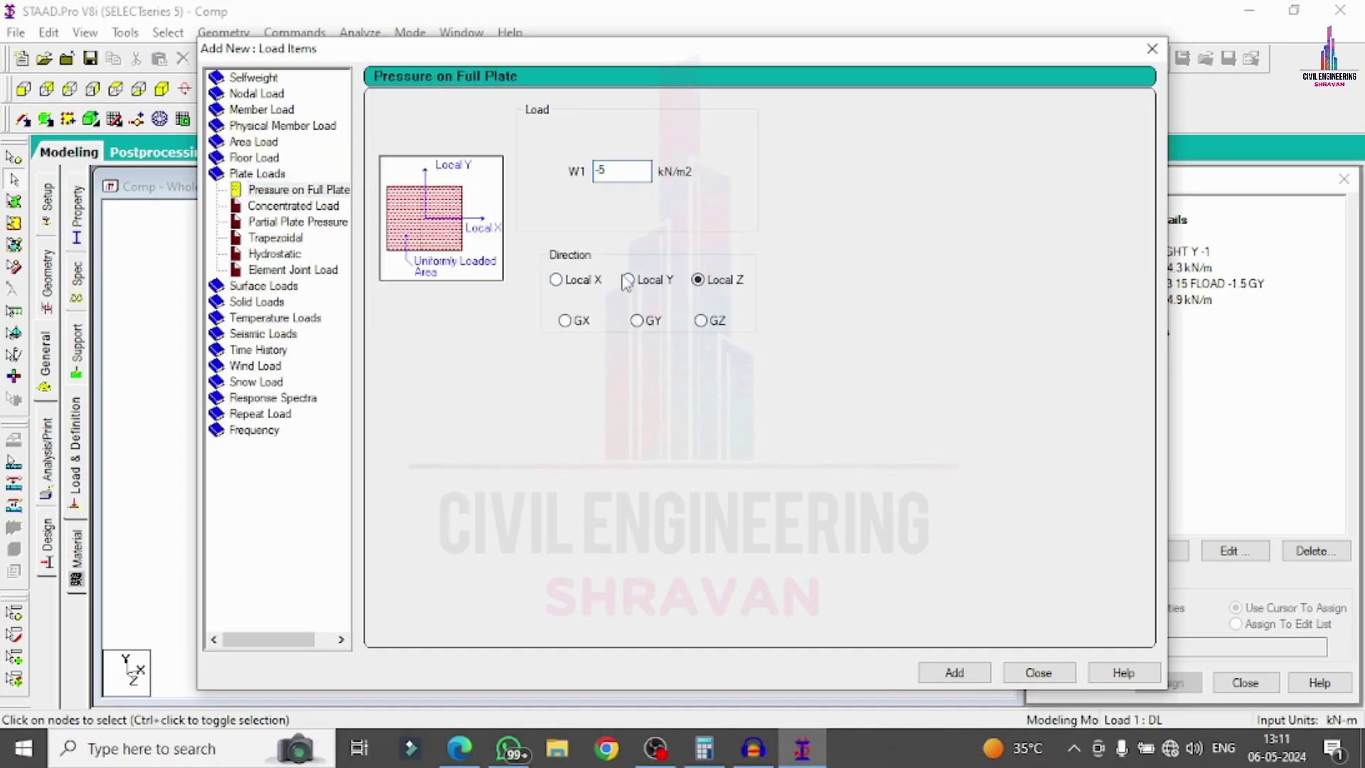
left_click(627, 280)
left_click(954, 673)
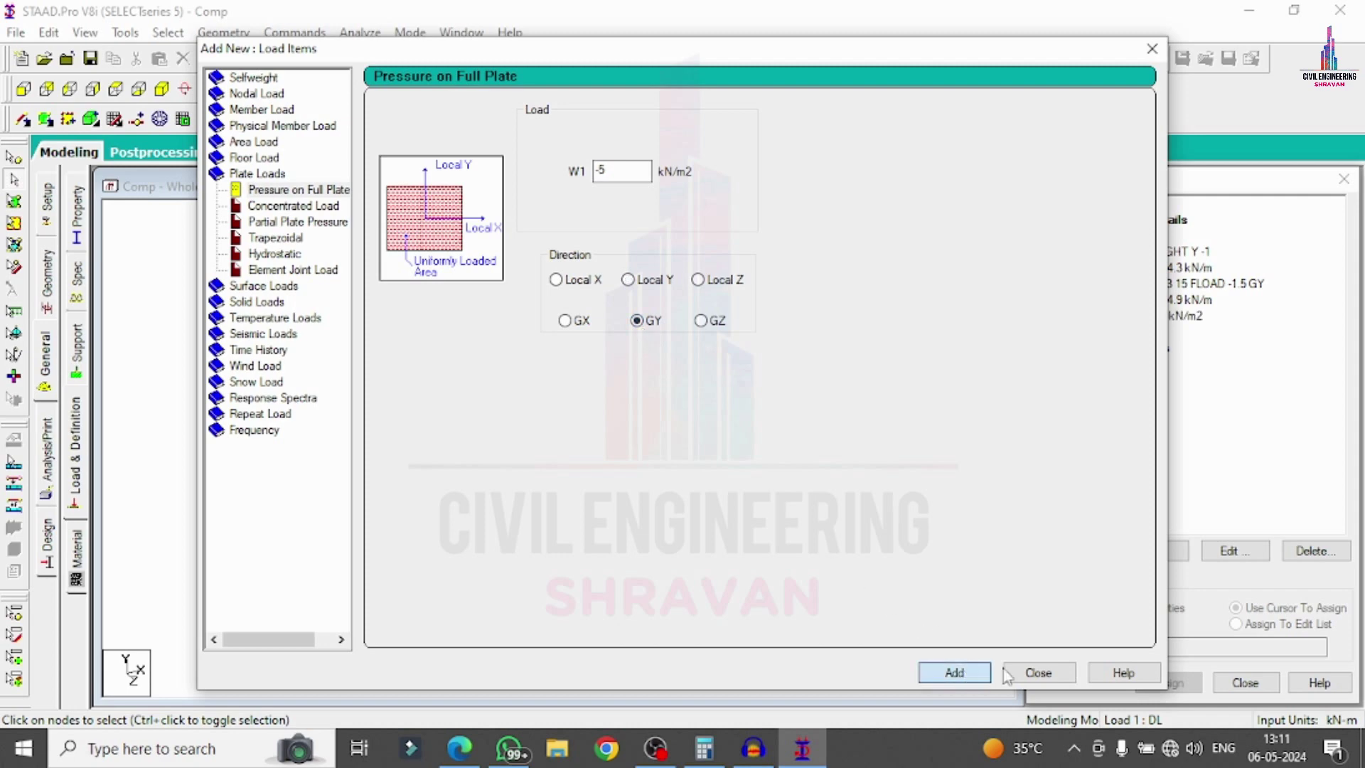
left_click(1038, 673)
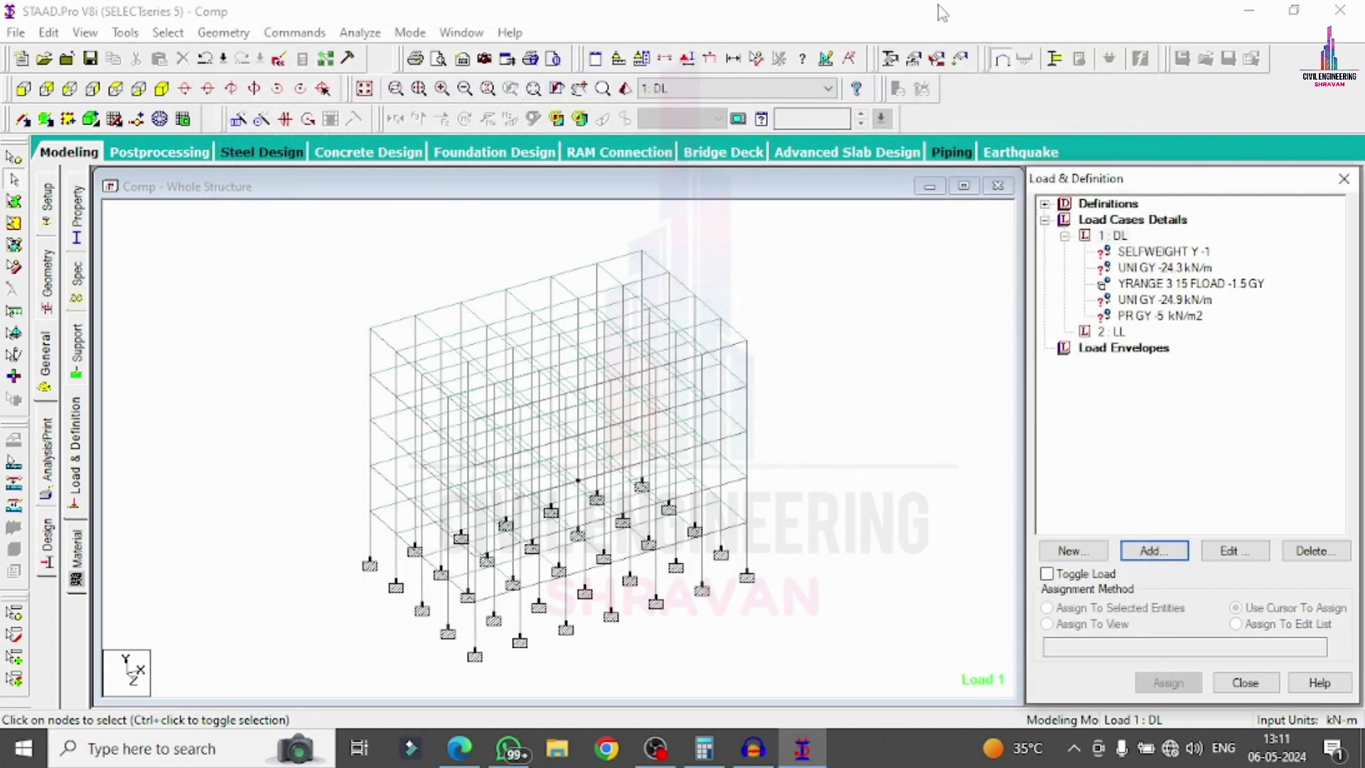
- Assign the self-weight load to the whole structure
left_click(1145, 255)
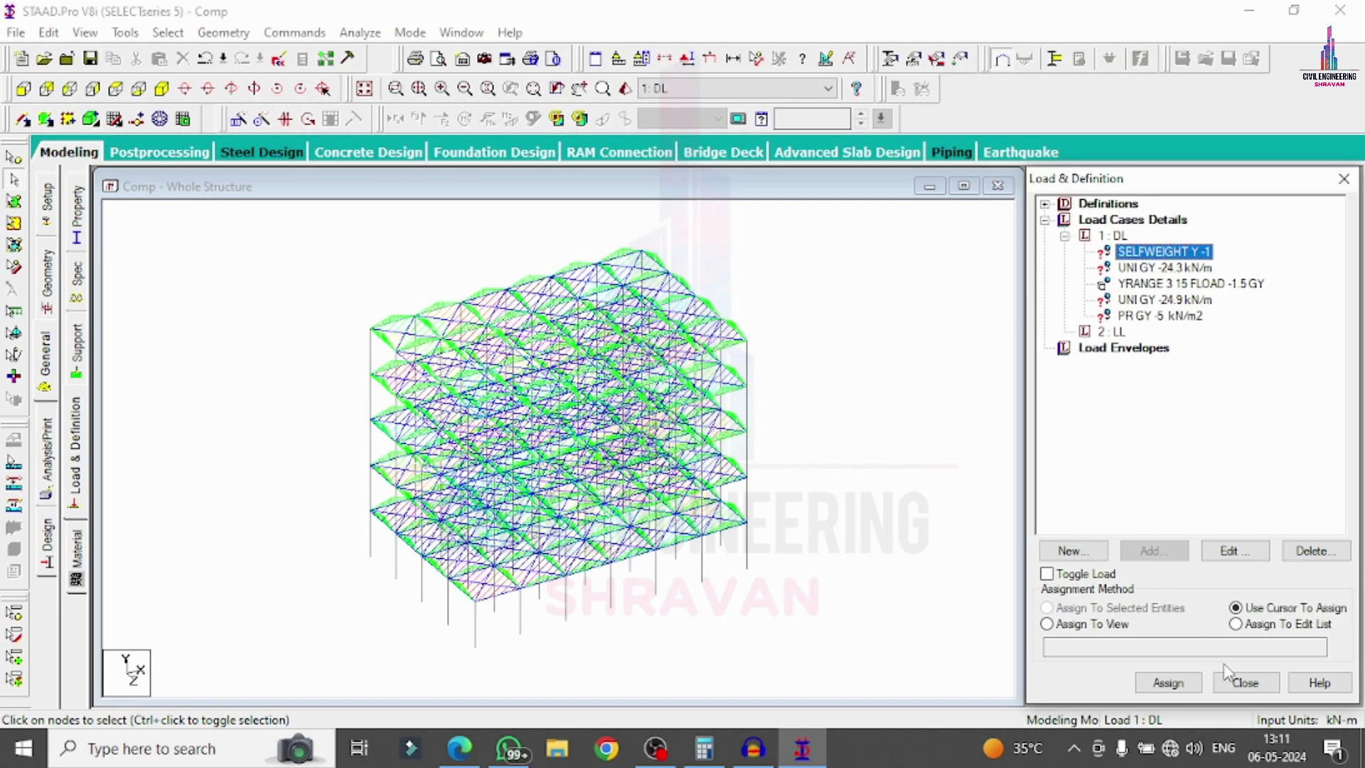
left_click(1091, 624)
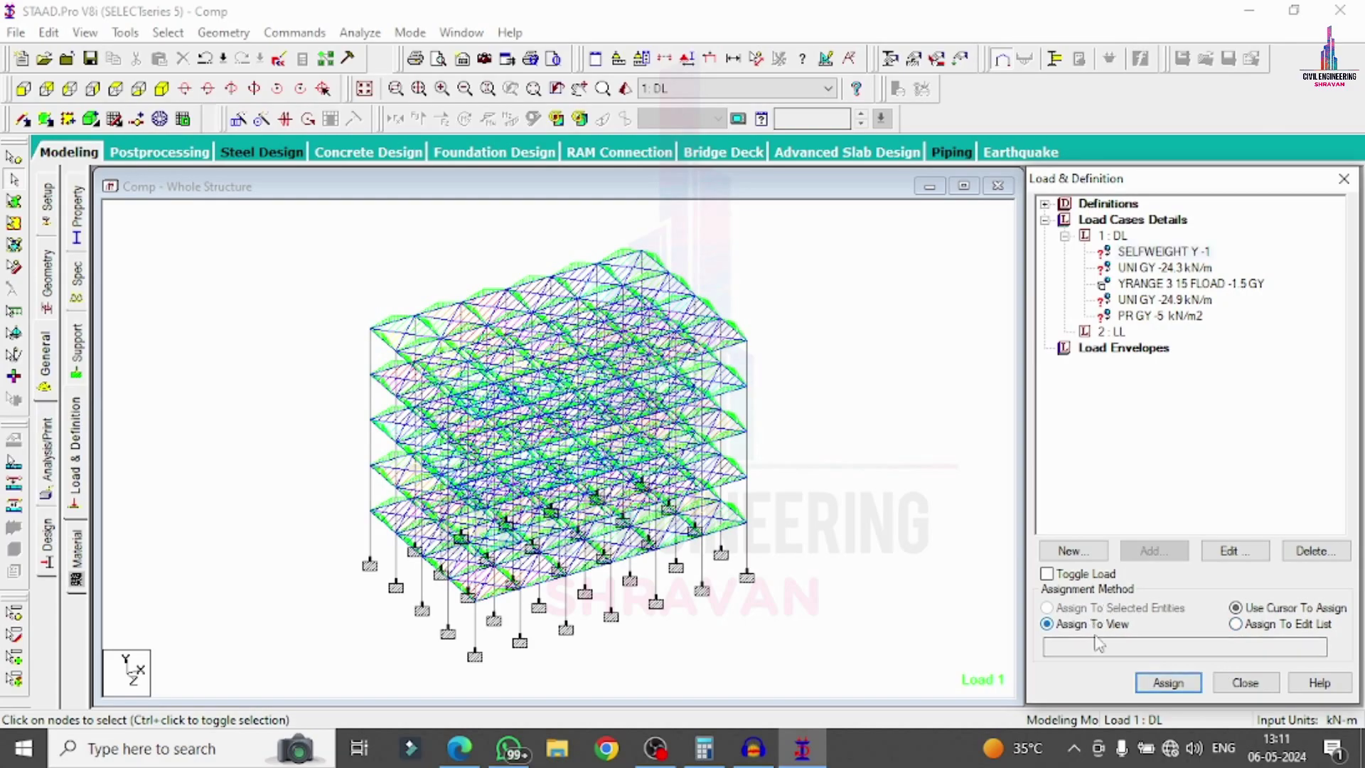
left_click(1168, 682)
left_click(1227, 488)
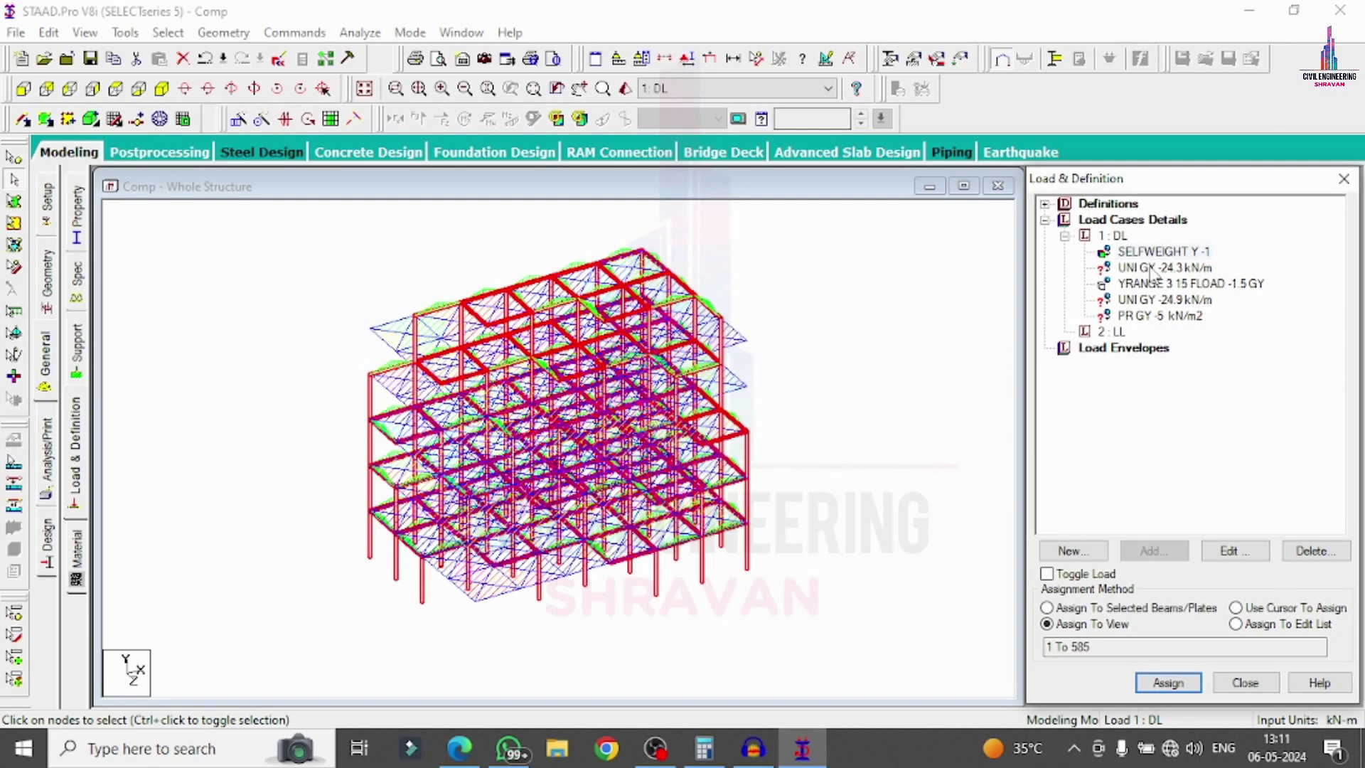
- Assign the current DL member load to all beams parallel to X and the other direction
left_click(168, 33)
mouse_move(235, 395)
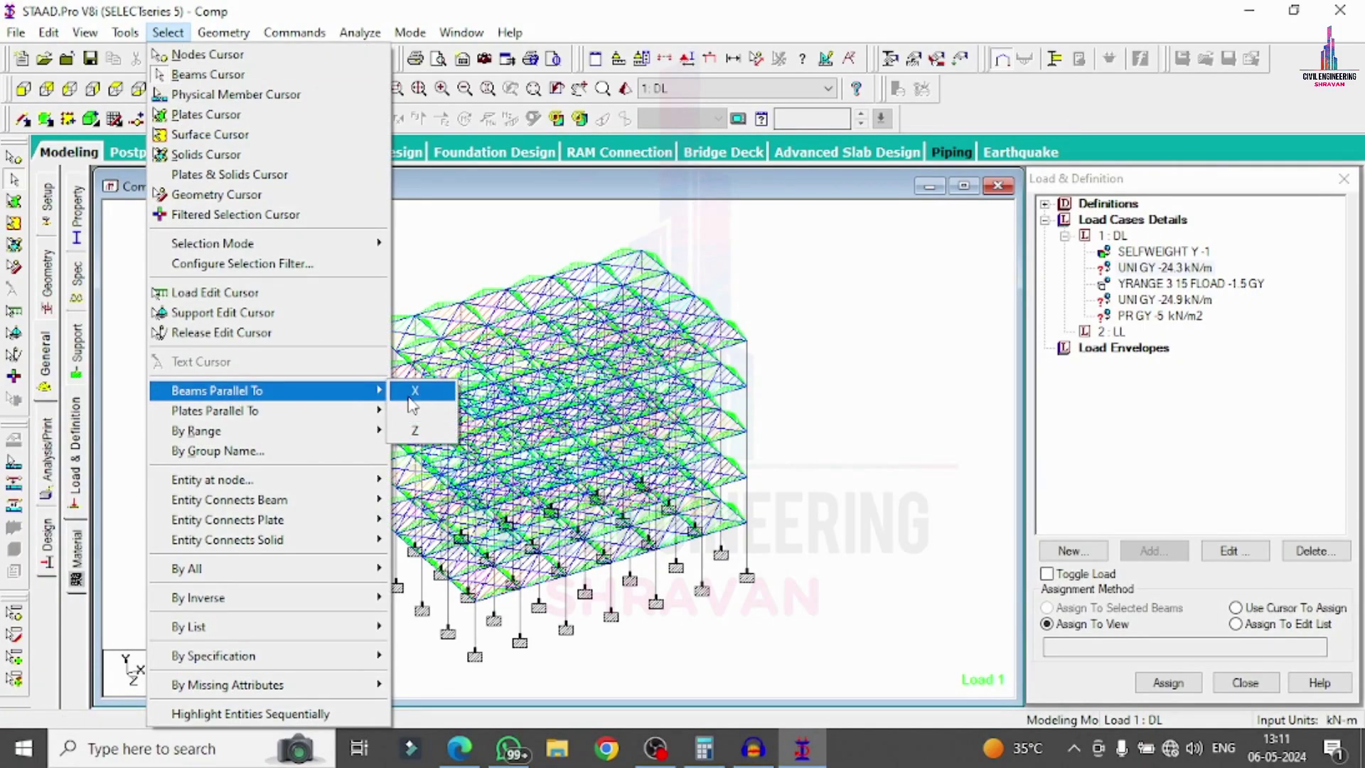
left_click(409, 394)
left_click(168, 33)
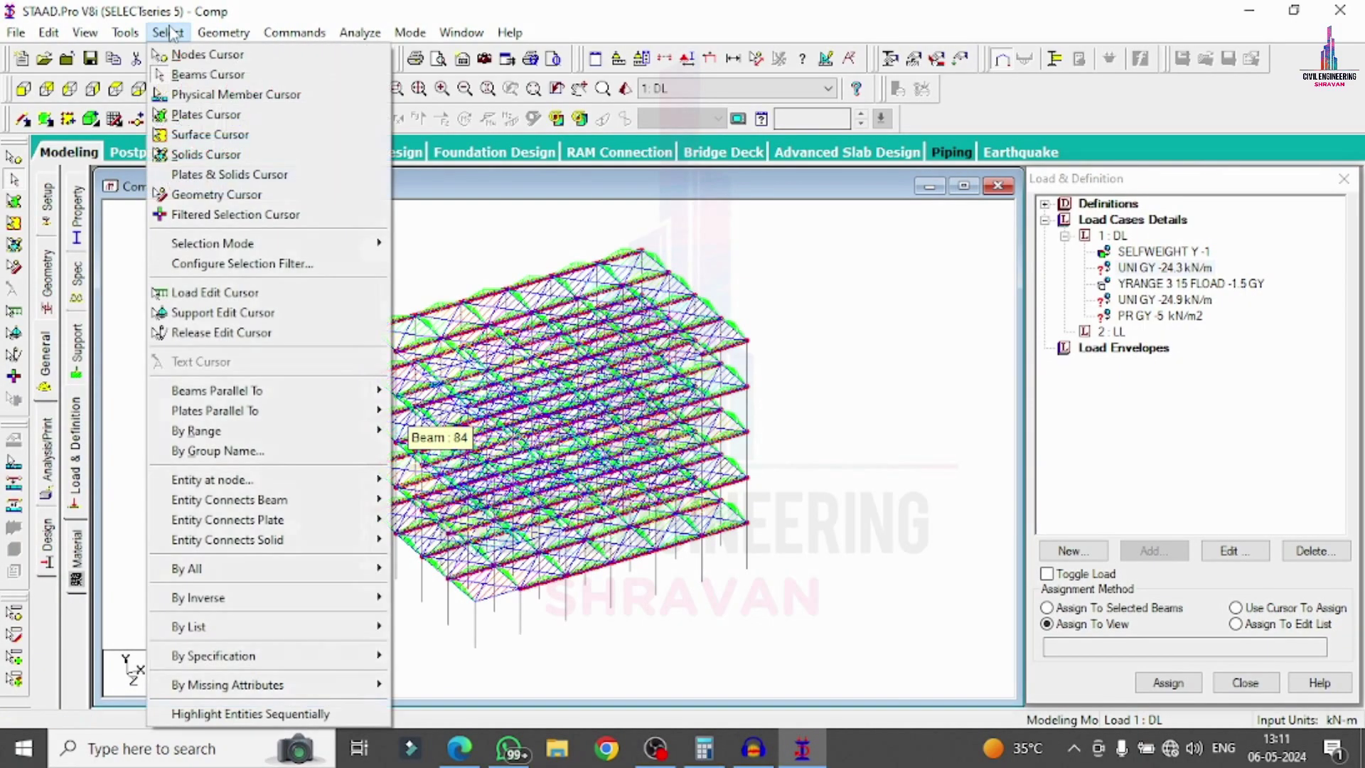
mouse_move(289, 400)
left_click(415, 430)
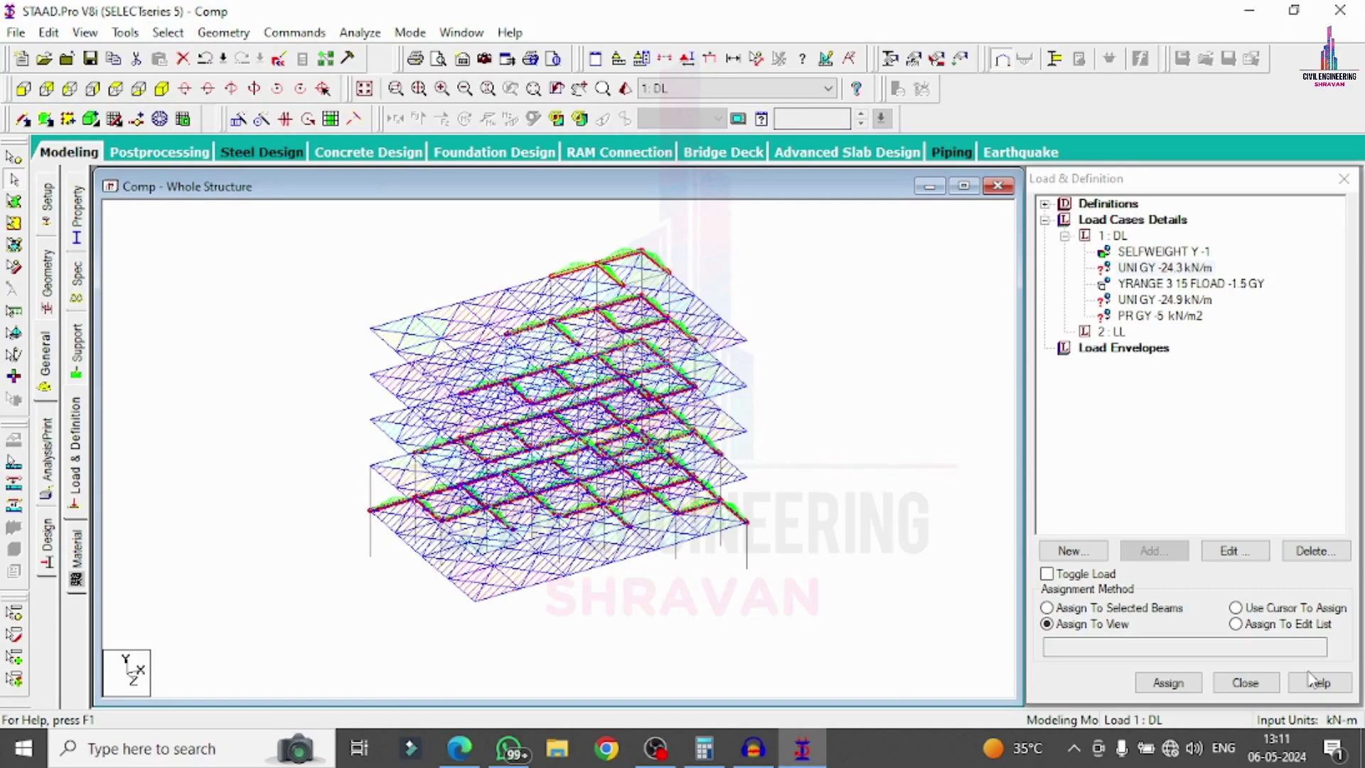
left_click(1117, 608)
left_click(1168, 682)
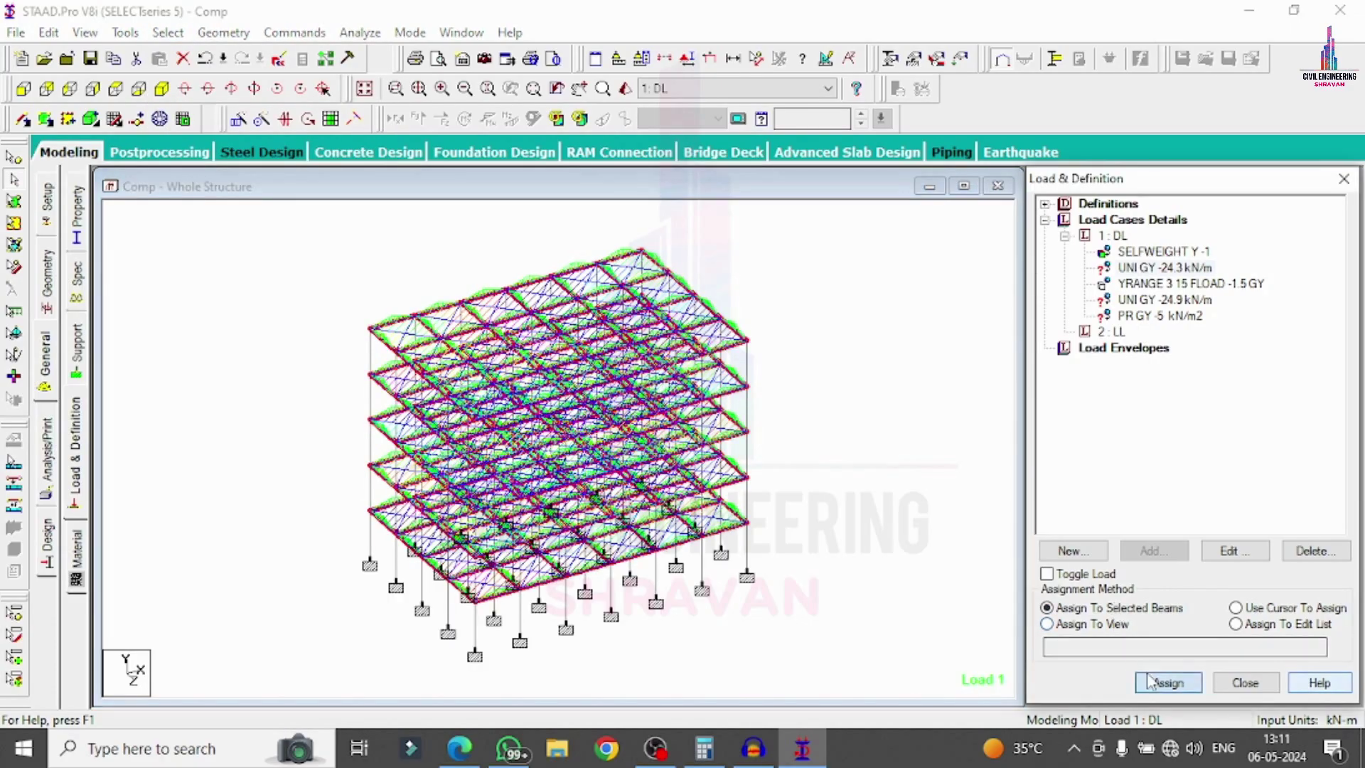
left_click(1217, 496)
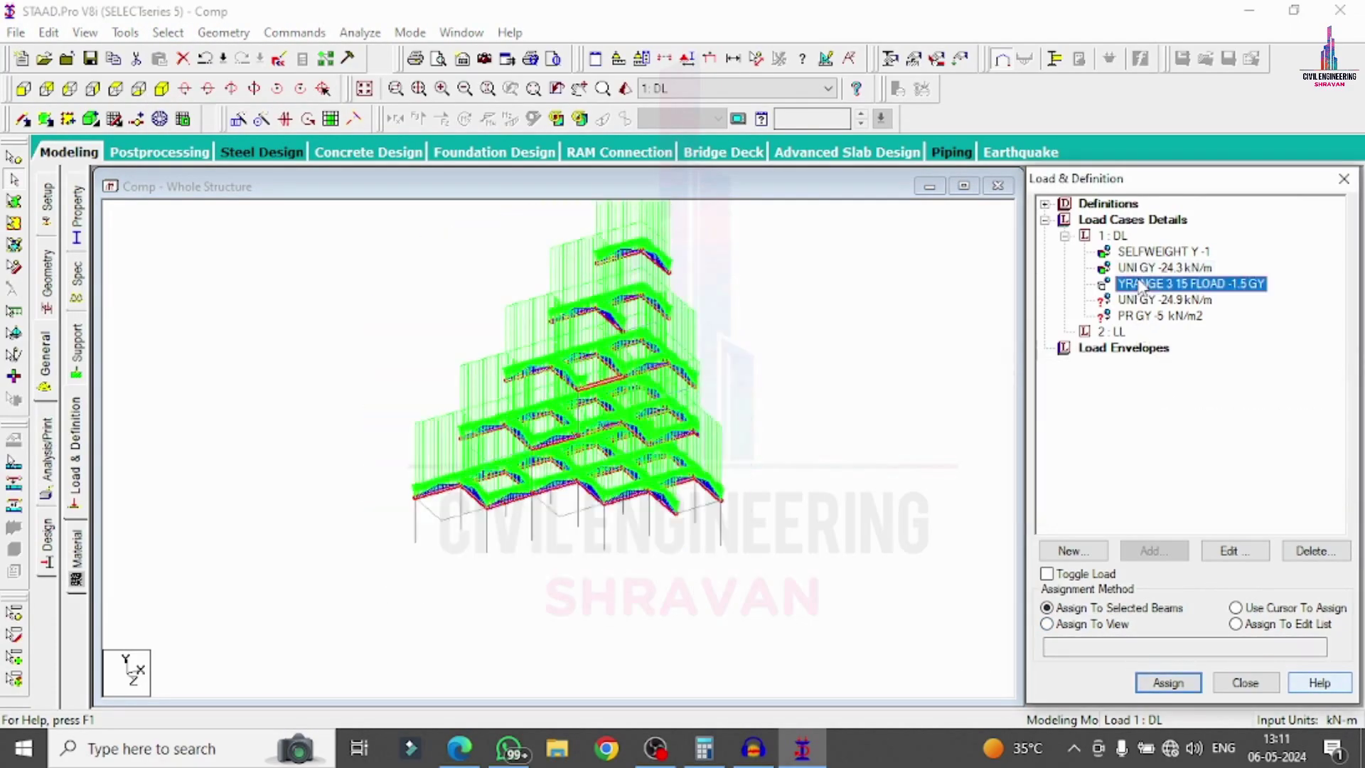
left_click(1123, 301)
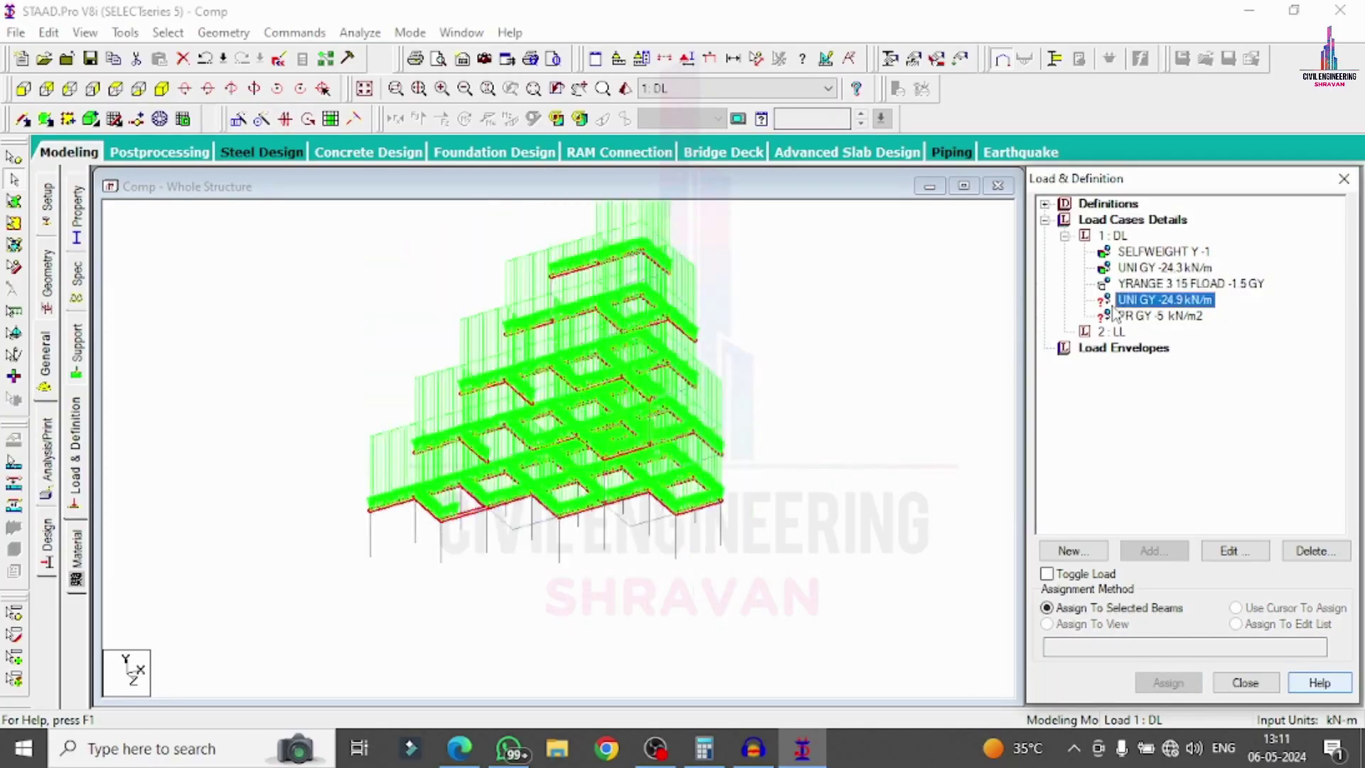
left_click(882, 355)
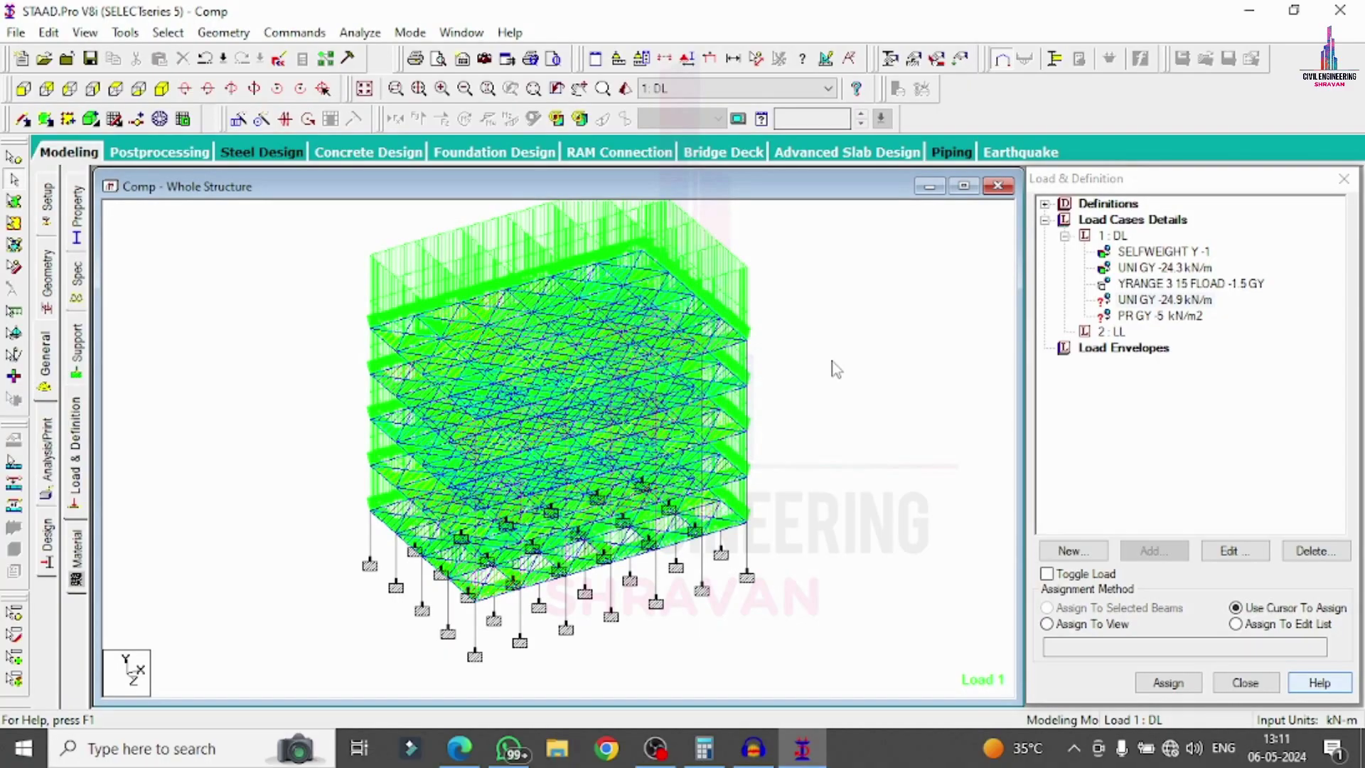
- Assign the -24.9 kN/m uniform load to the beams selected in plan view
left_click(116, 88)
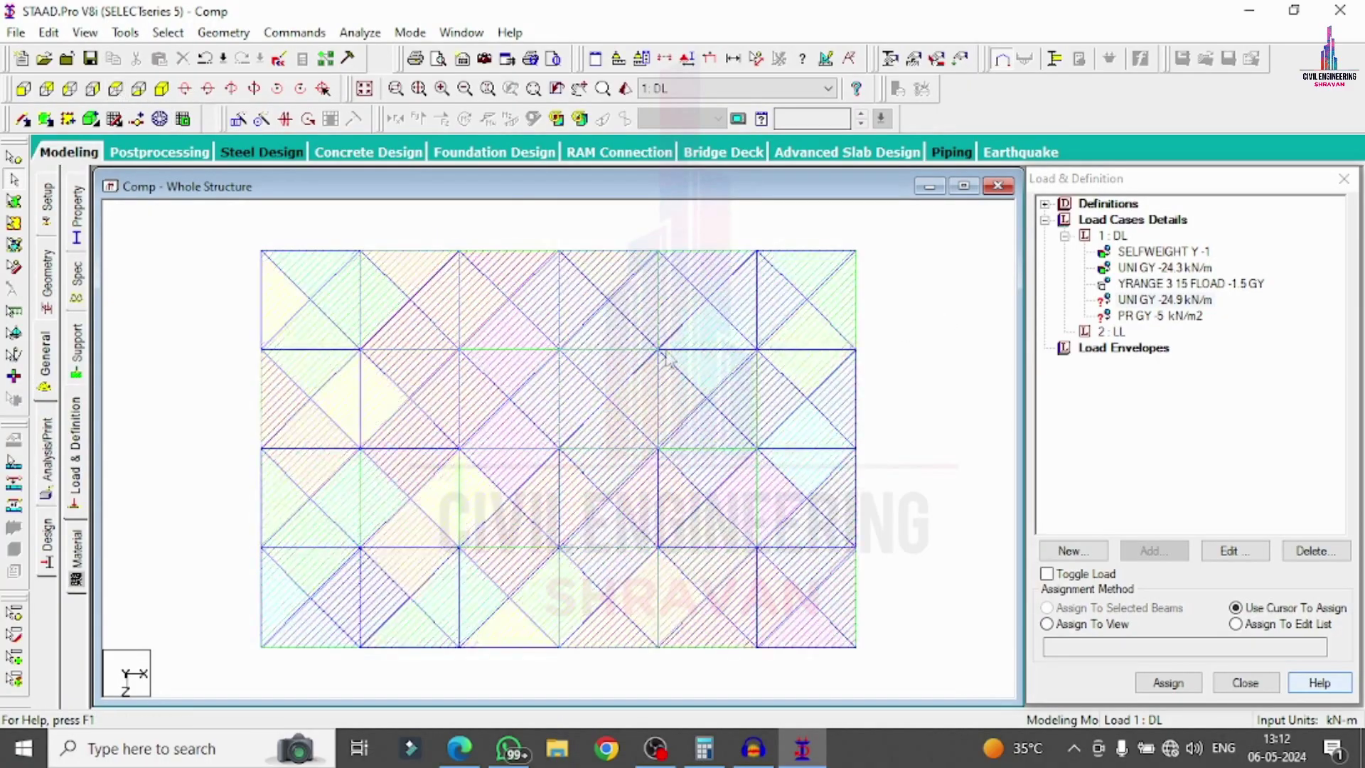
left_click(513, 647)
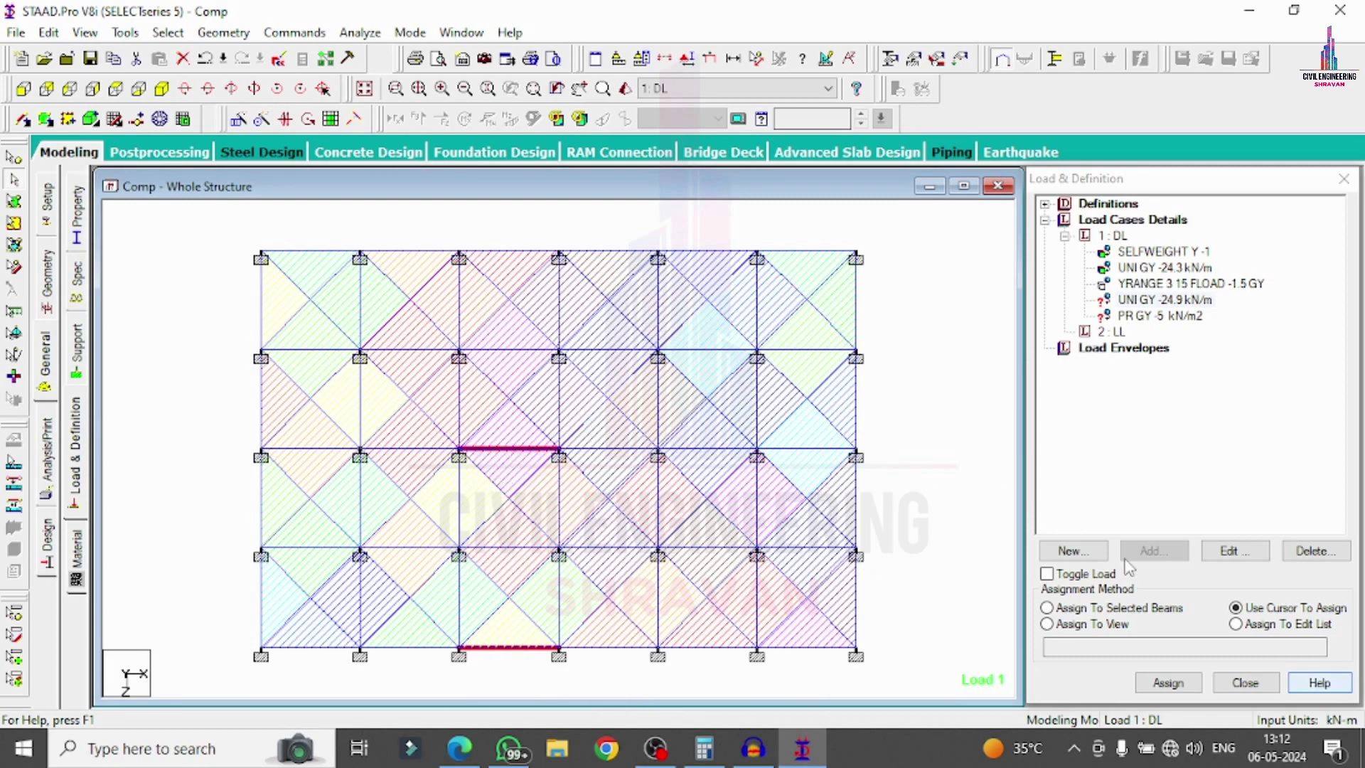
left_click(1152, 608)
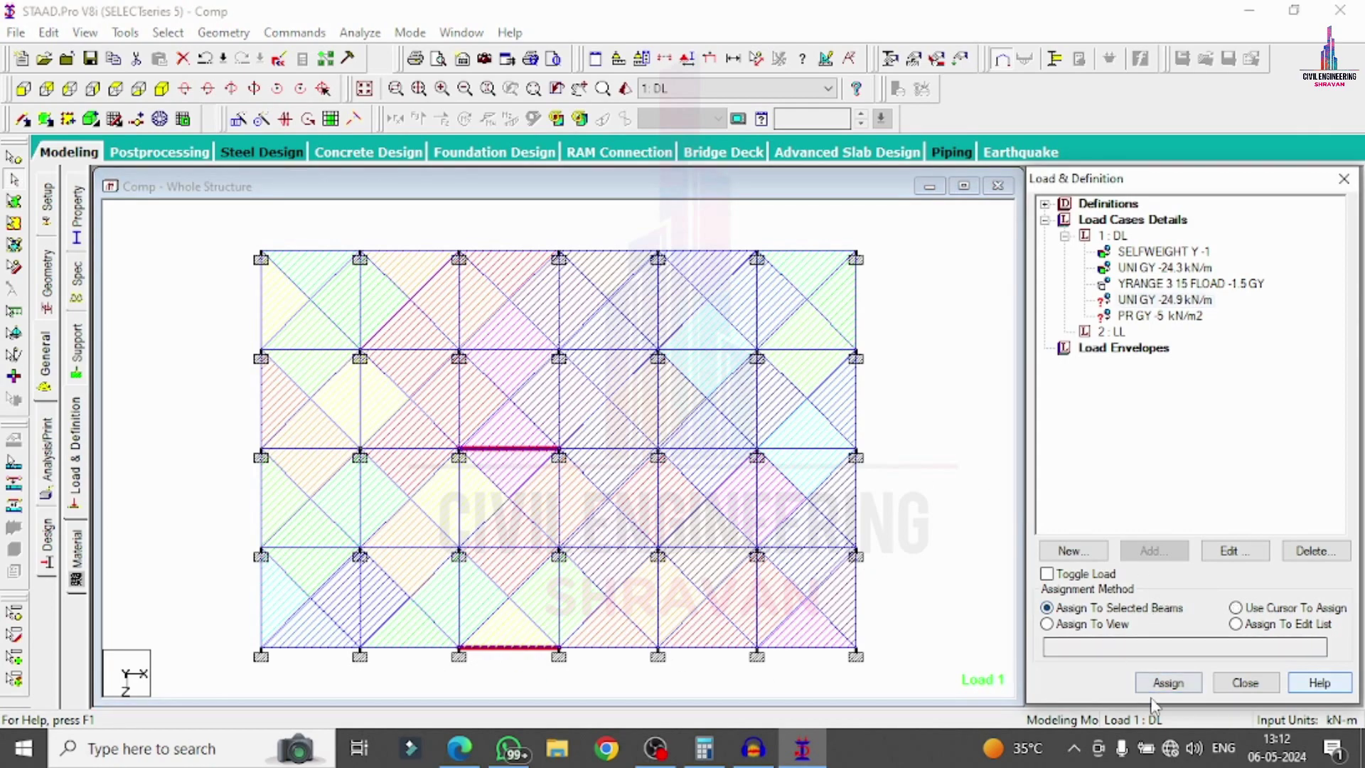
left_click(1168, 684)
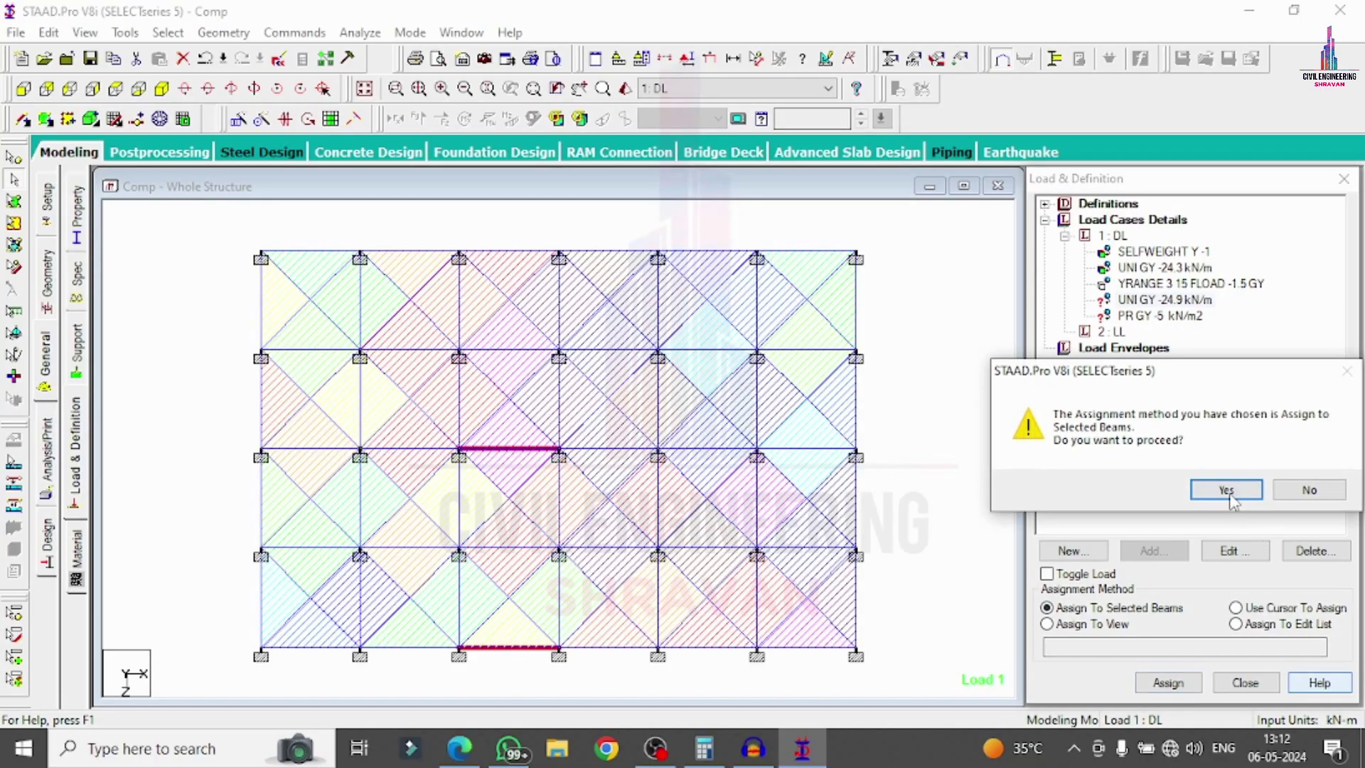
left_click(1218, 487)
- Apply the -5 kN/m2 GY pressure to the floor plates, then make LL current
left_click(1159, 316)
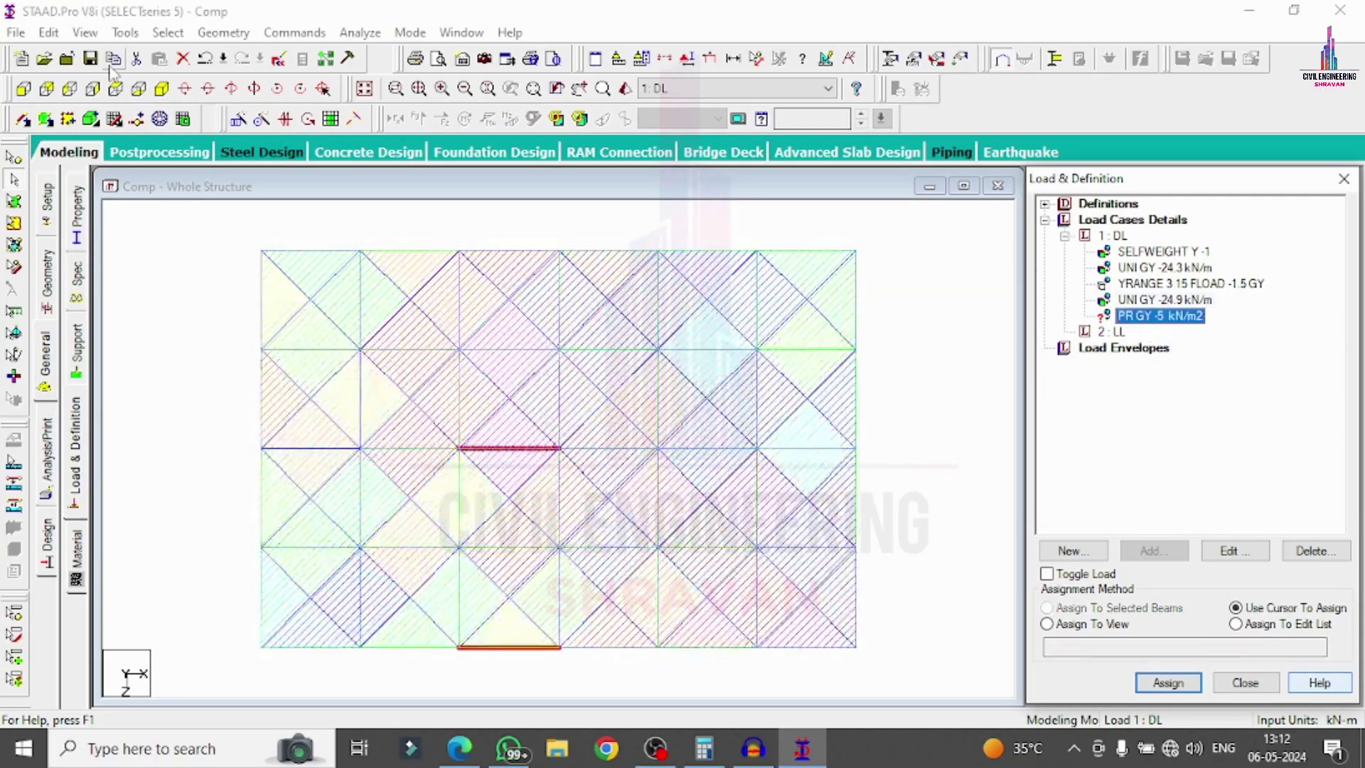
left_click(161, 89)
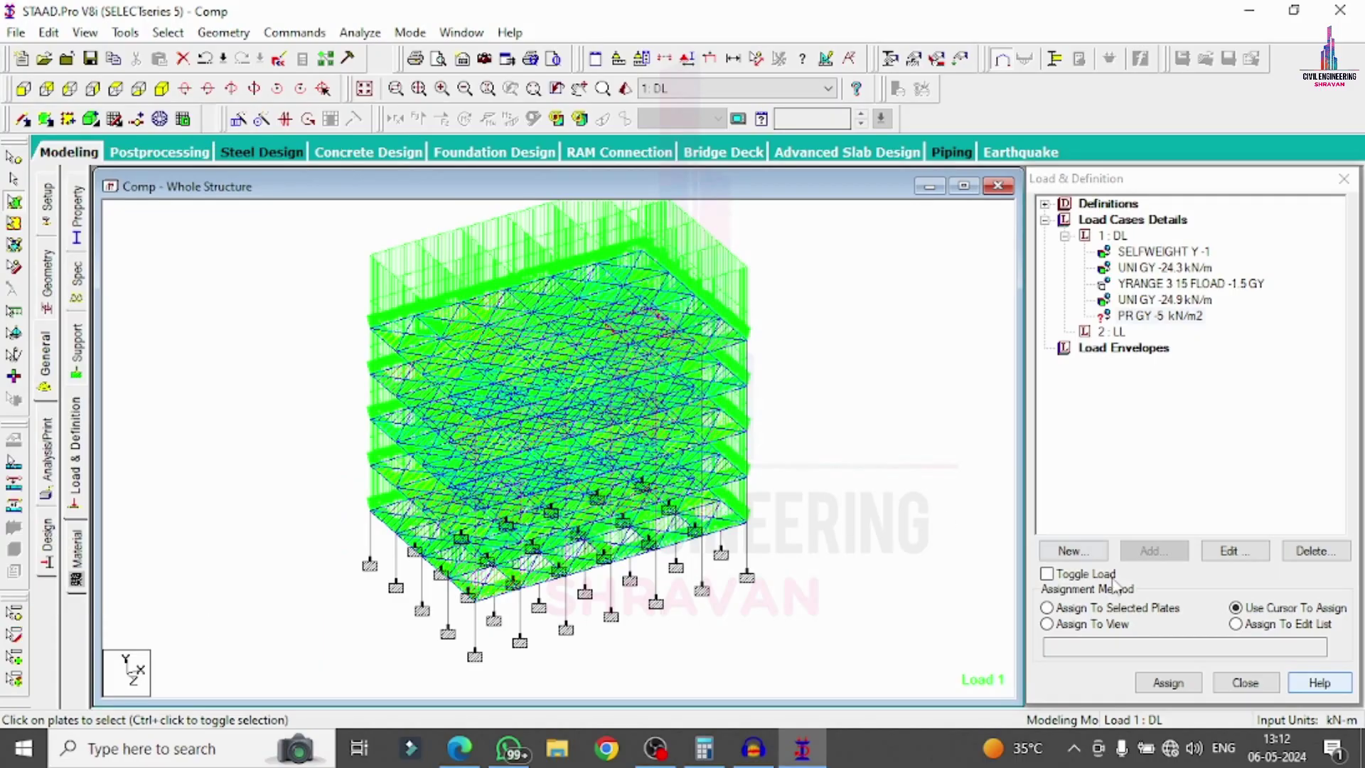
left_click(1178, 612)
left_click(1167, 683)
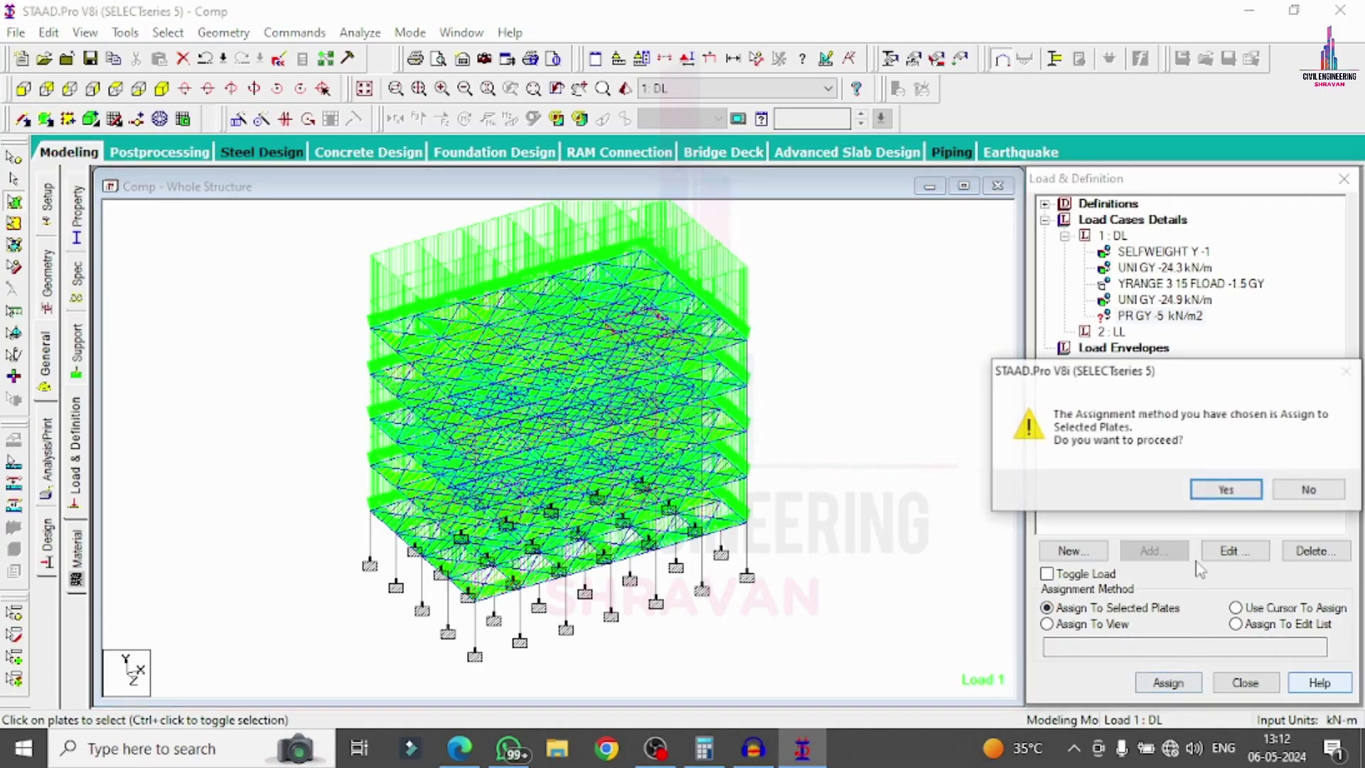
left_click(1213, 491)
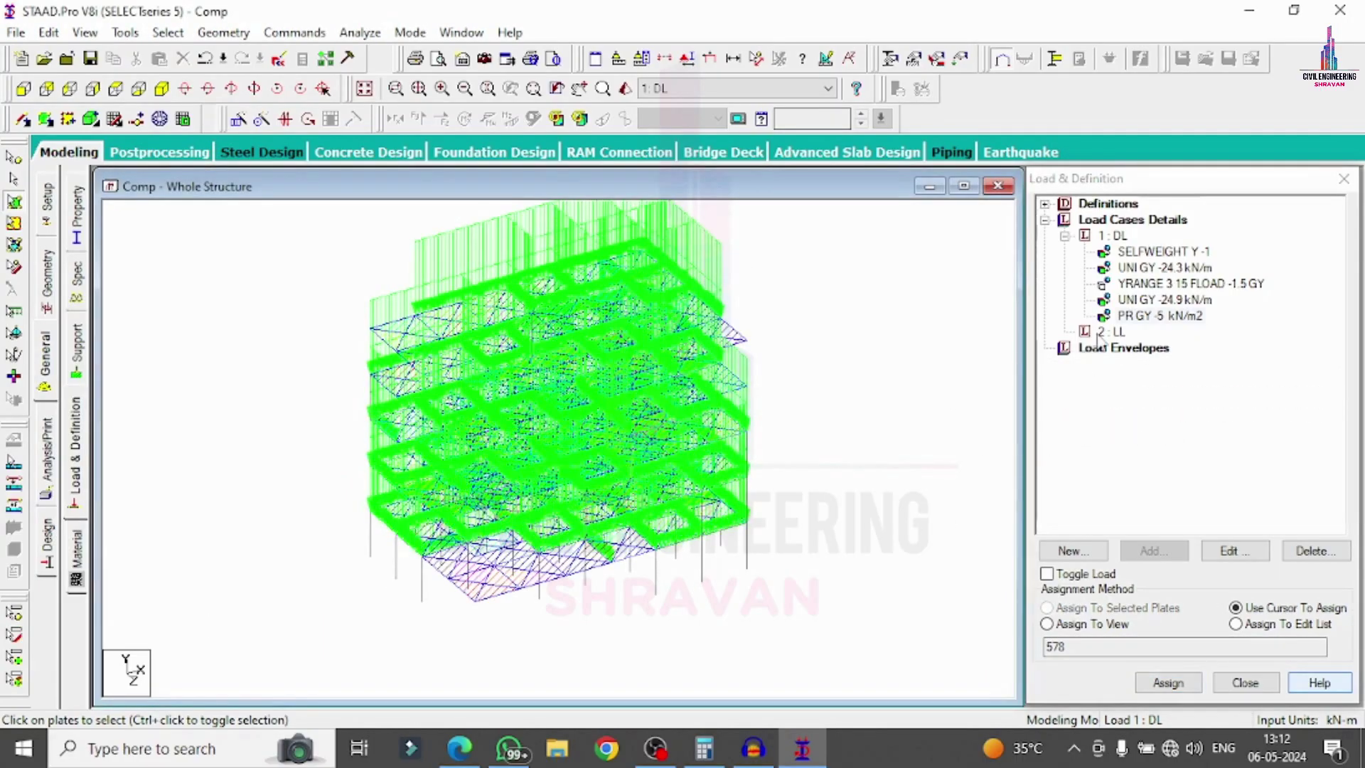
left_click(1111, 331)
left_click(1155, 553)
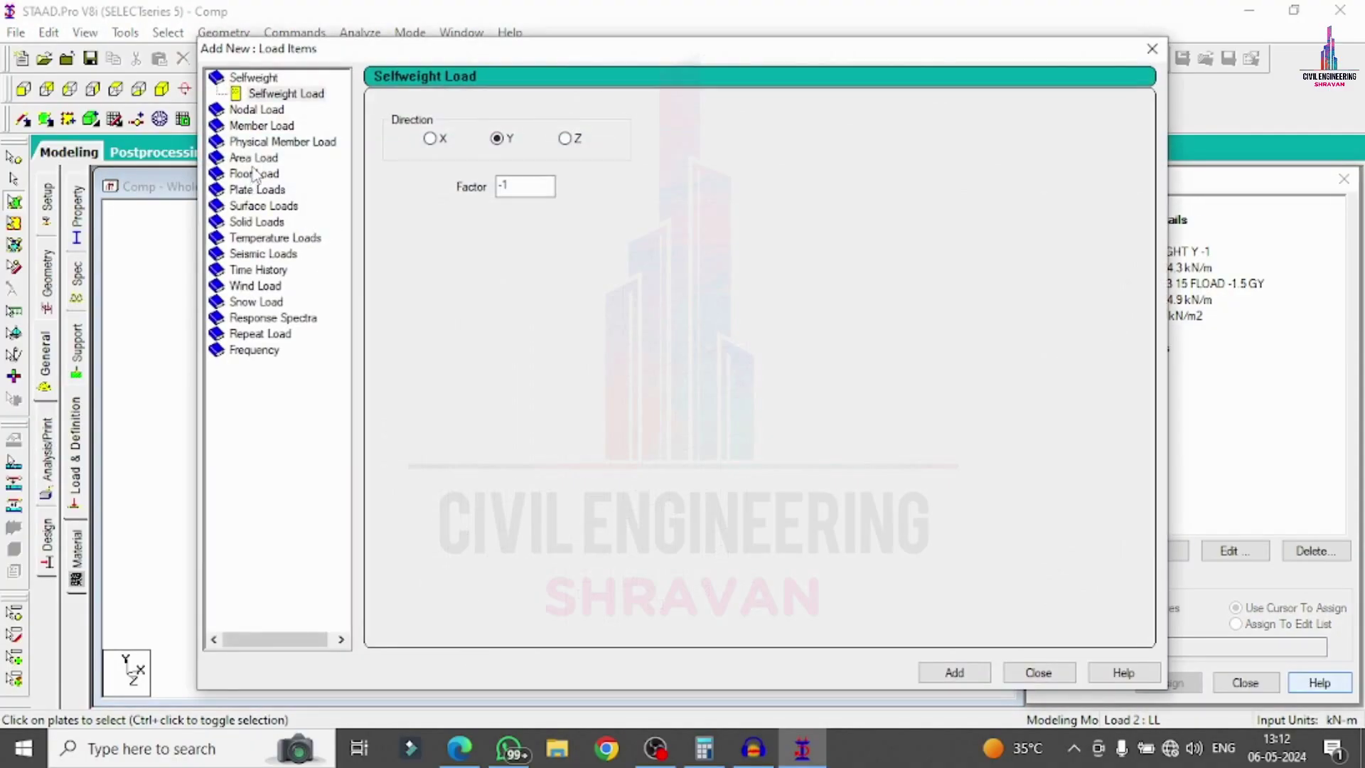
- Add a -3.5 kN/m2 global-Y floor load over Y 3–15 m to LL
left_click(254, 173)
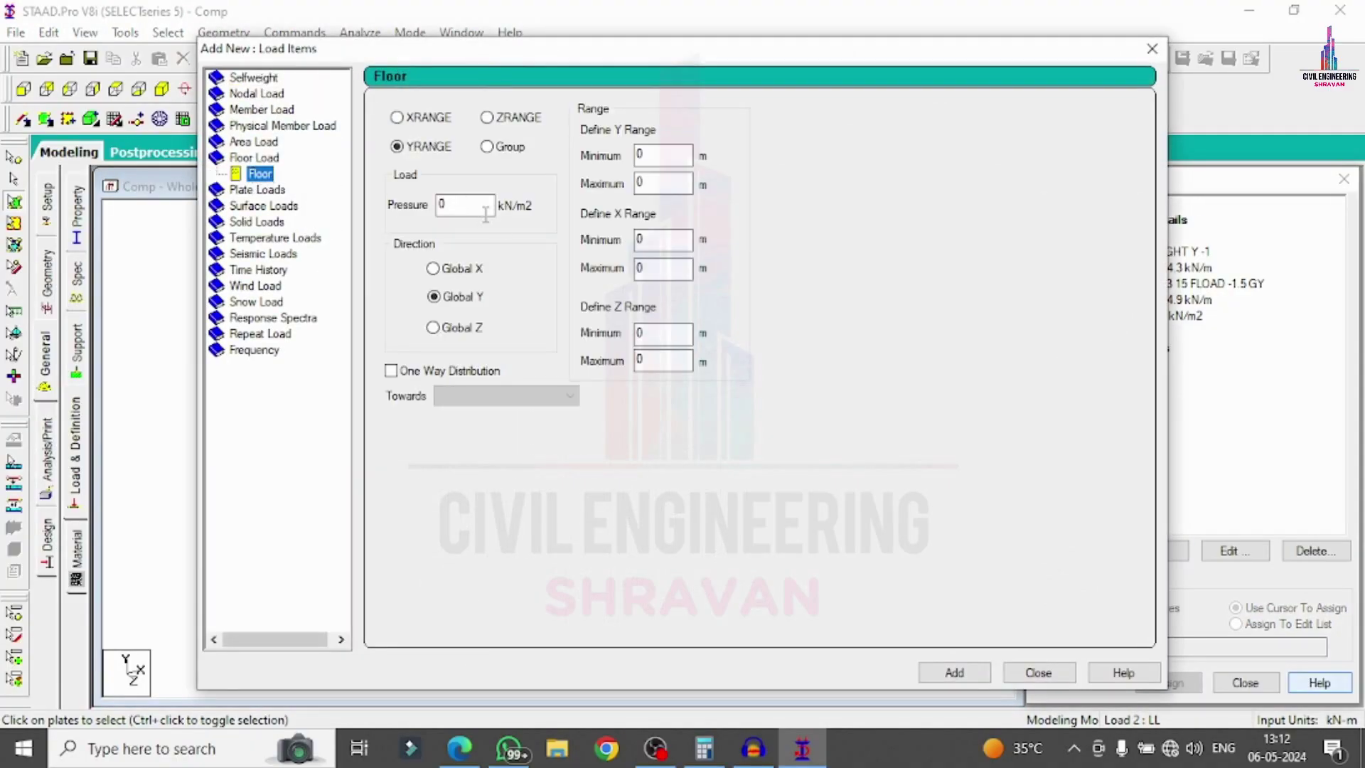
left_click(483, 203)
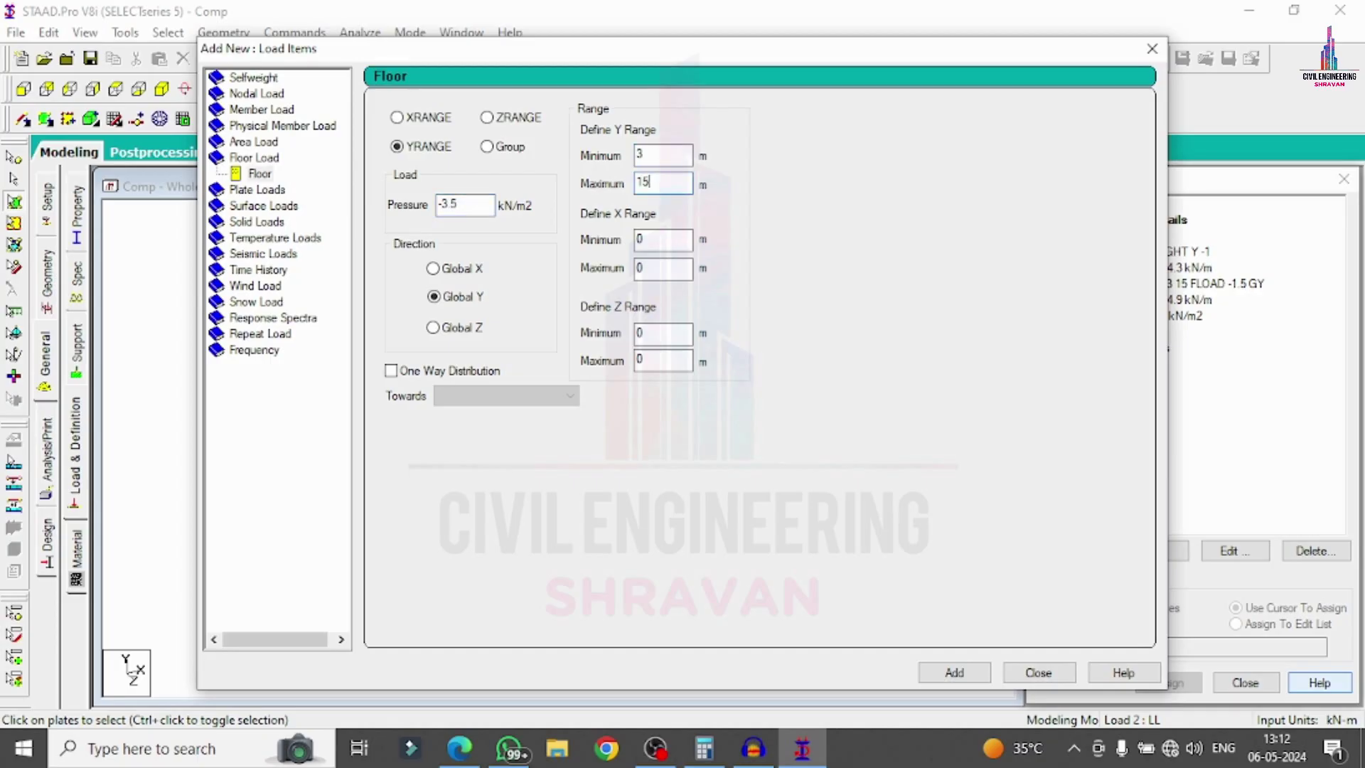
left_click(954, 672)
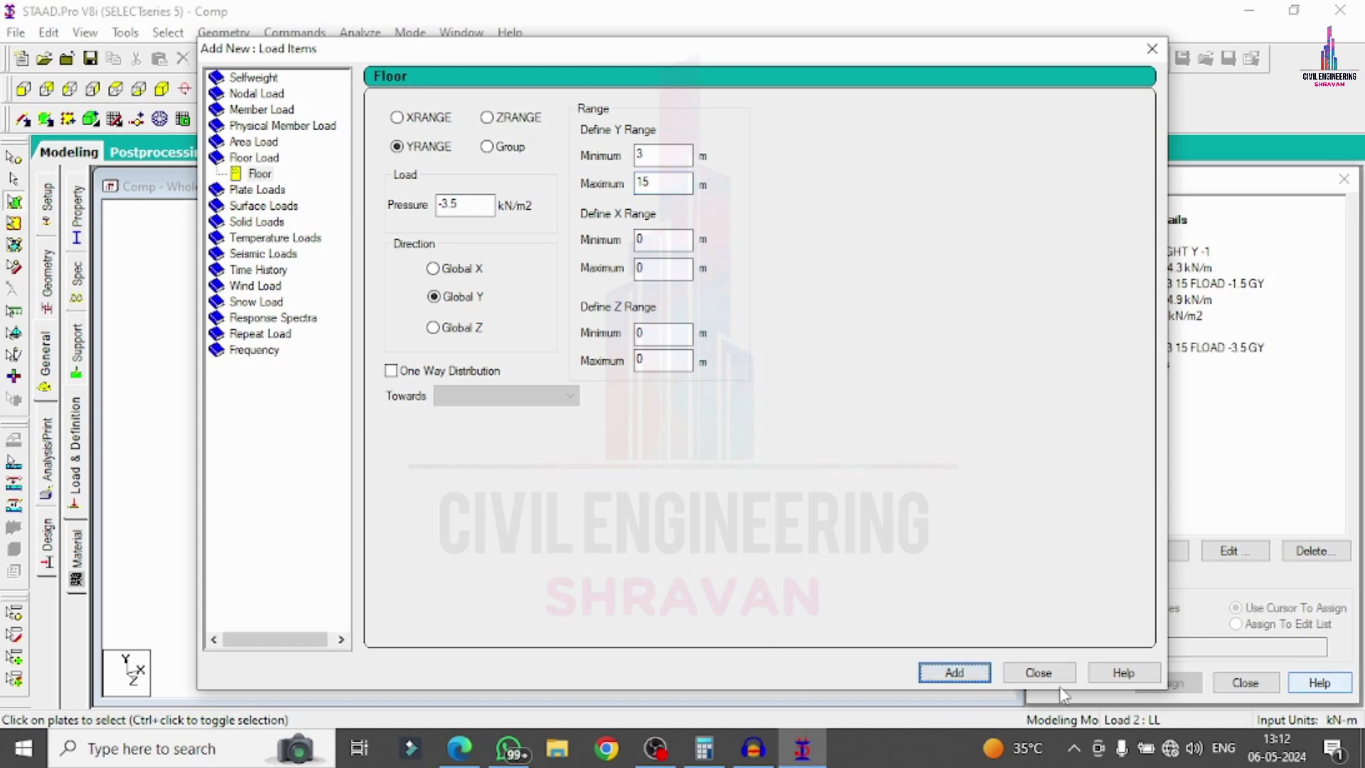
left_click(1055, 675)
left_click(1086, 222)
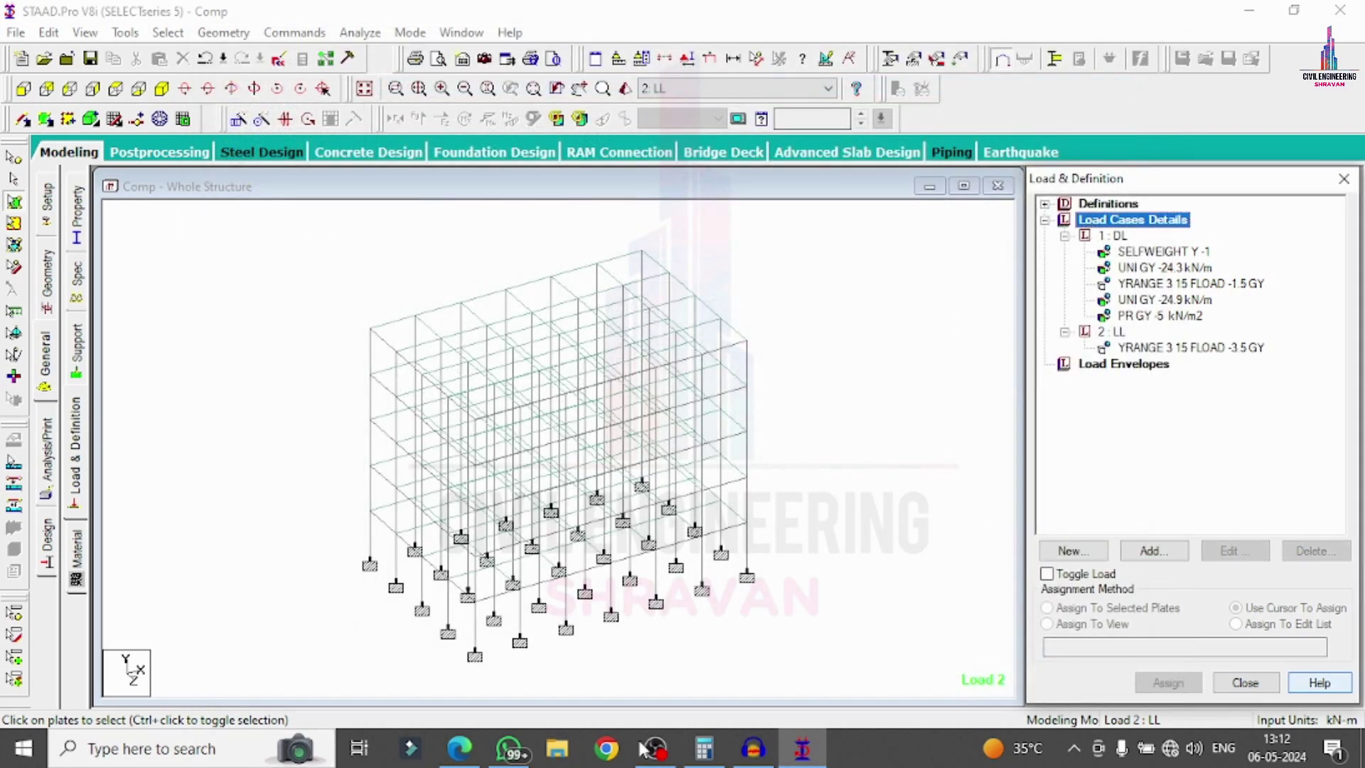
- Auto-generate the four Indian Code General_Structures load combinations as load cases 3–6
left_click(1152, 551)
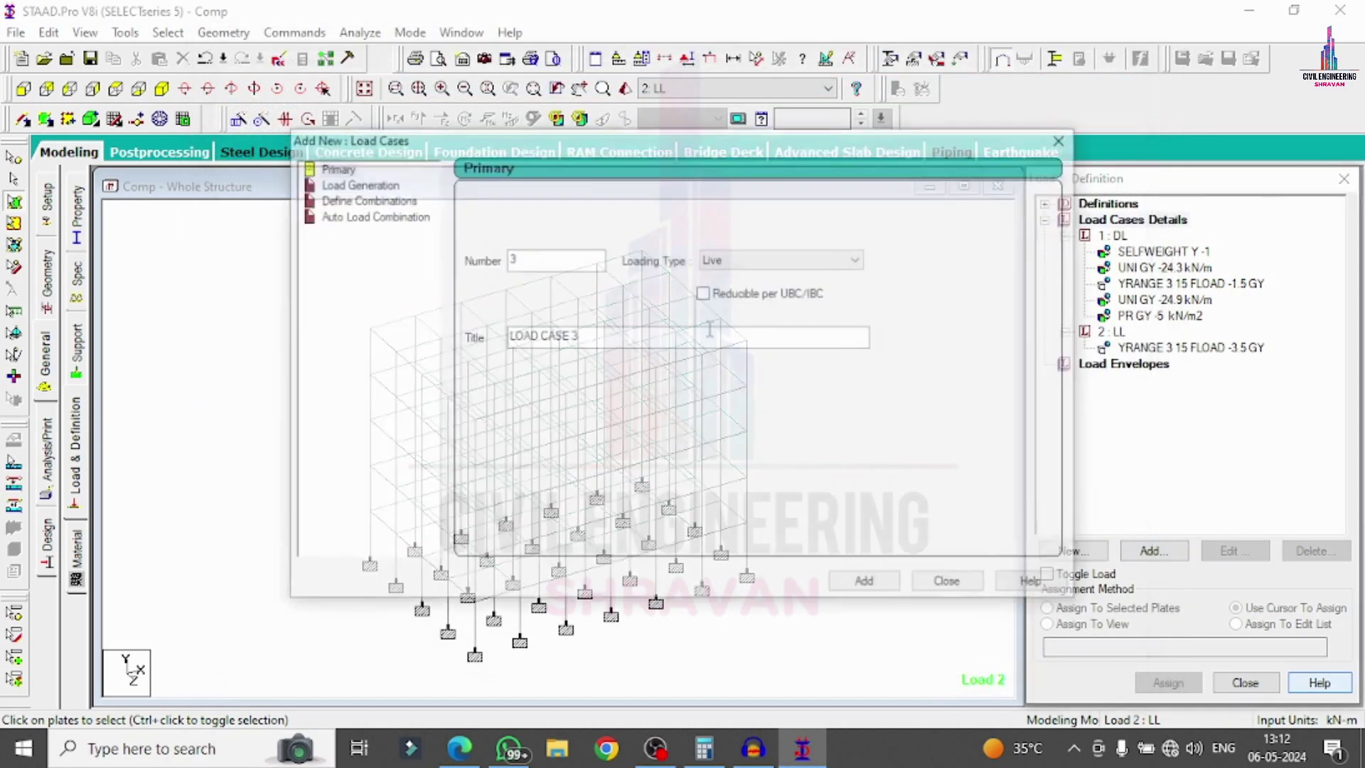
left_click(370, 215)
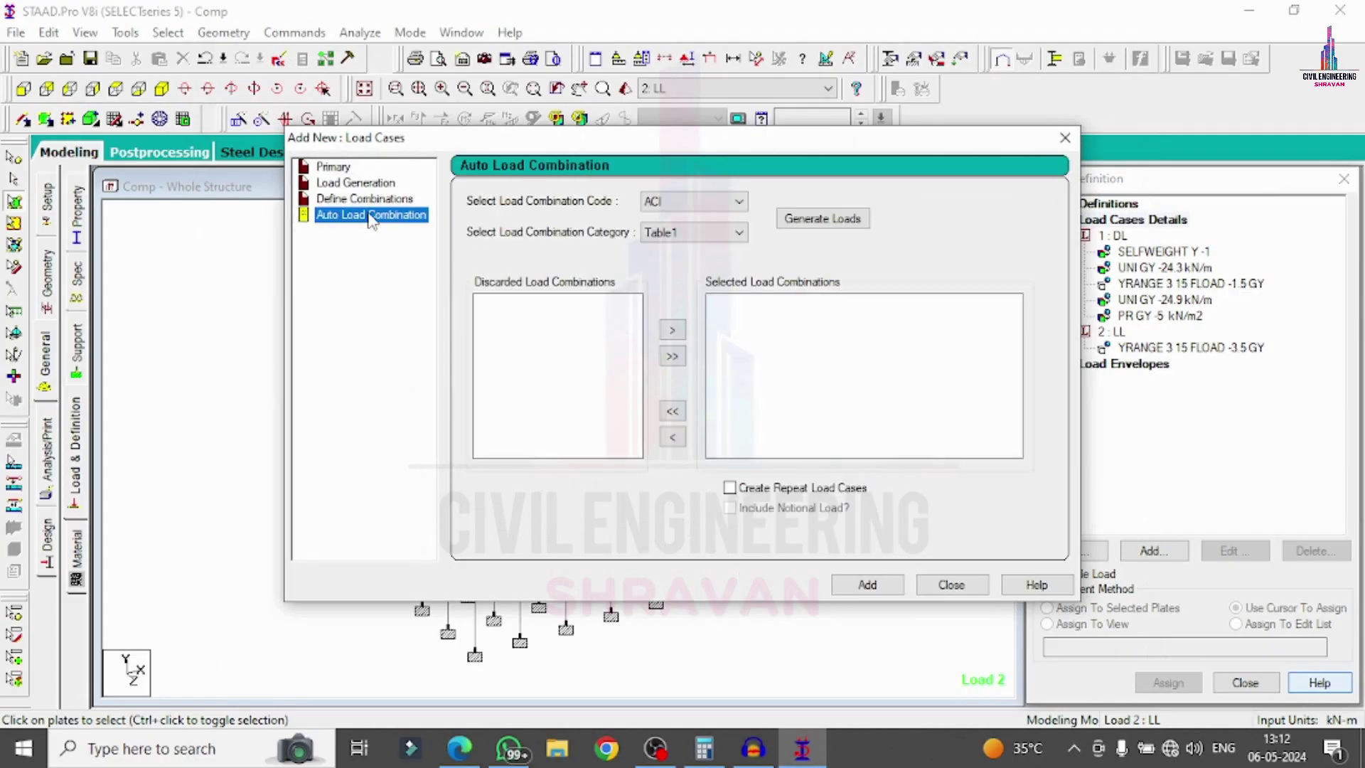
left_click(704, 203)
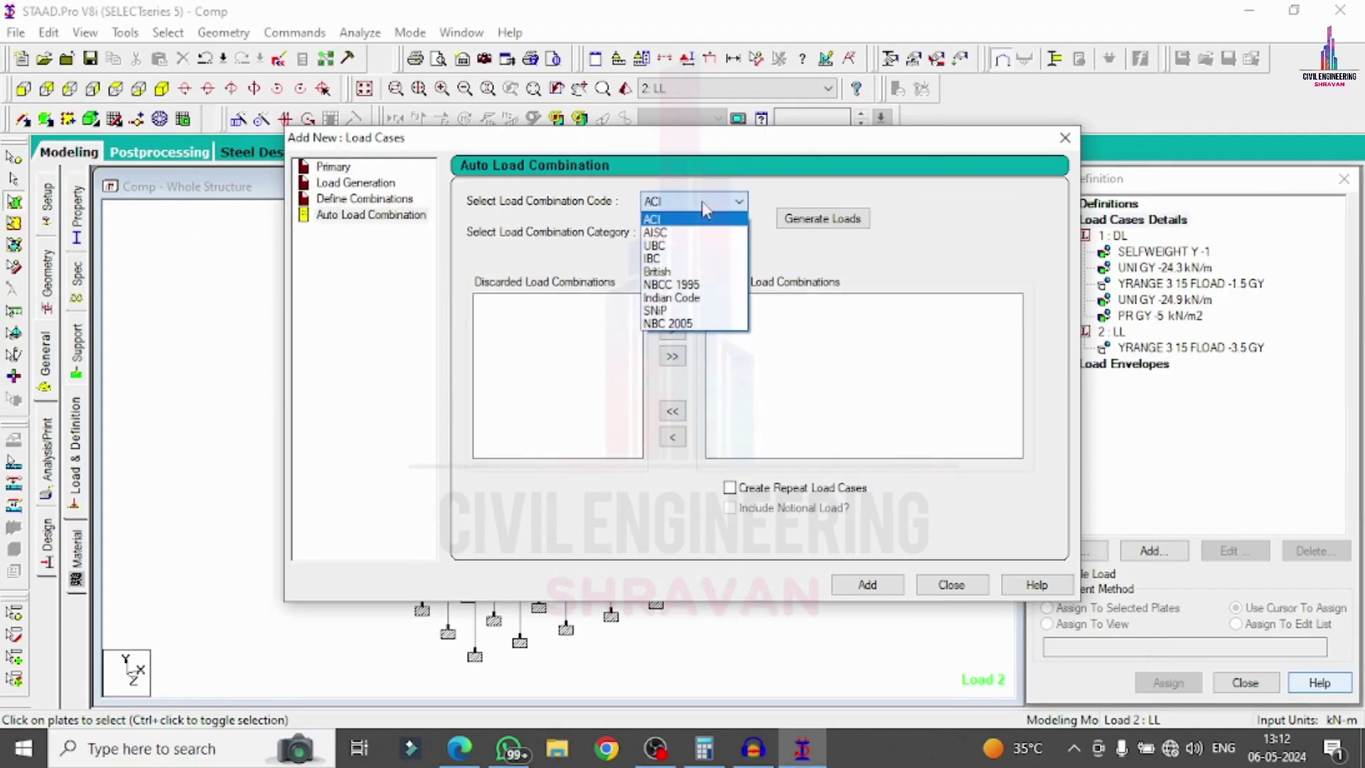
left_click(679, 298)
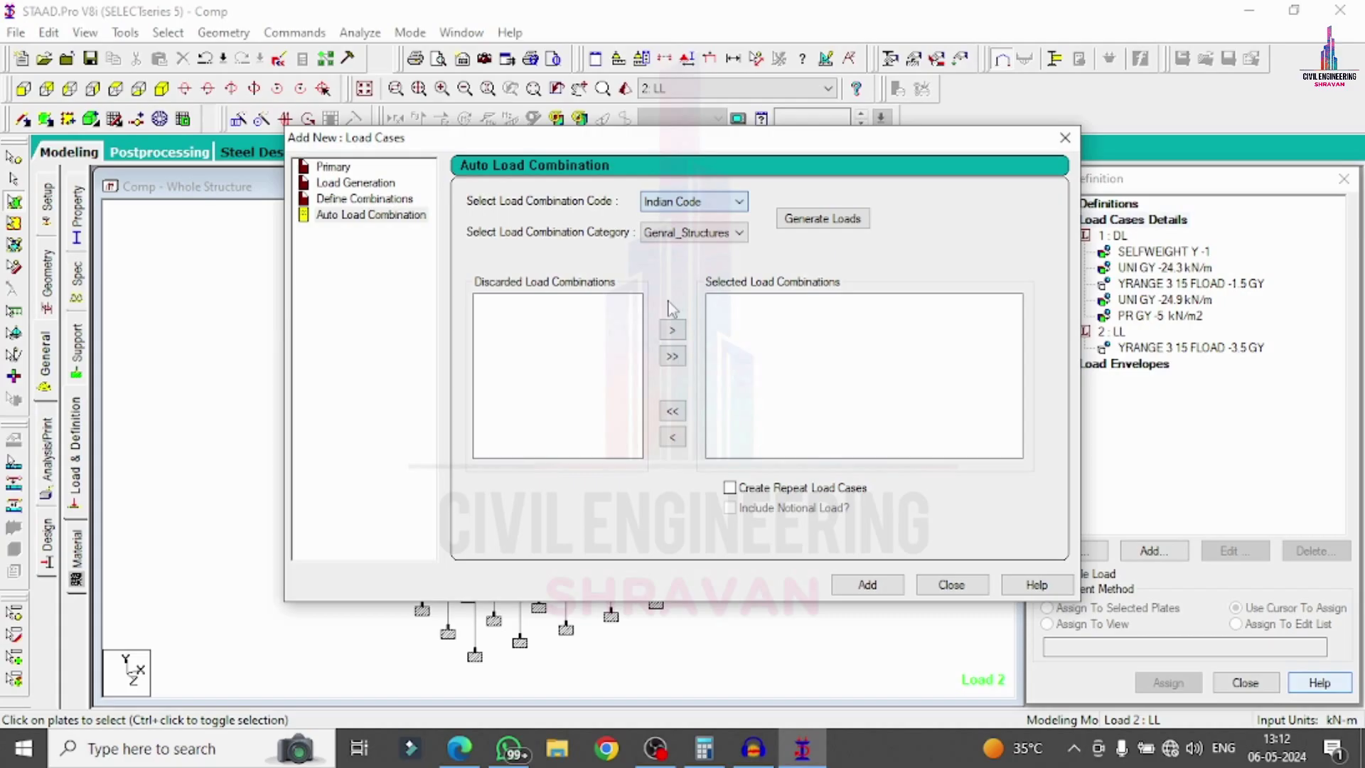
left_click(807, 226)
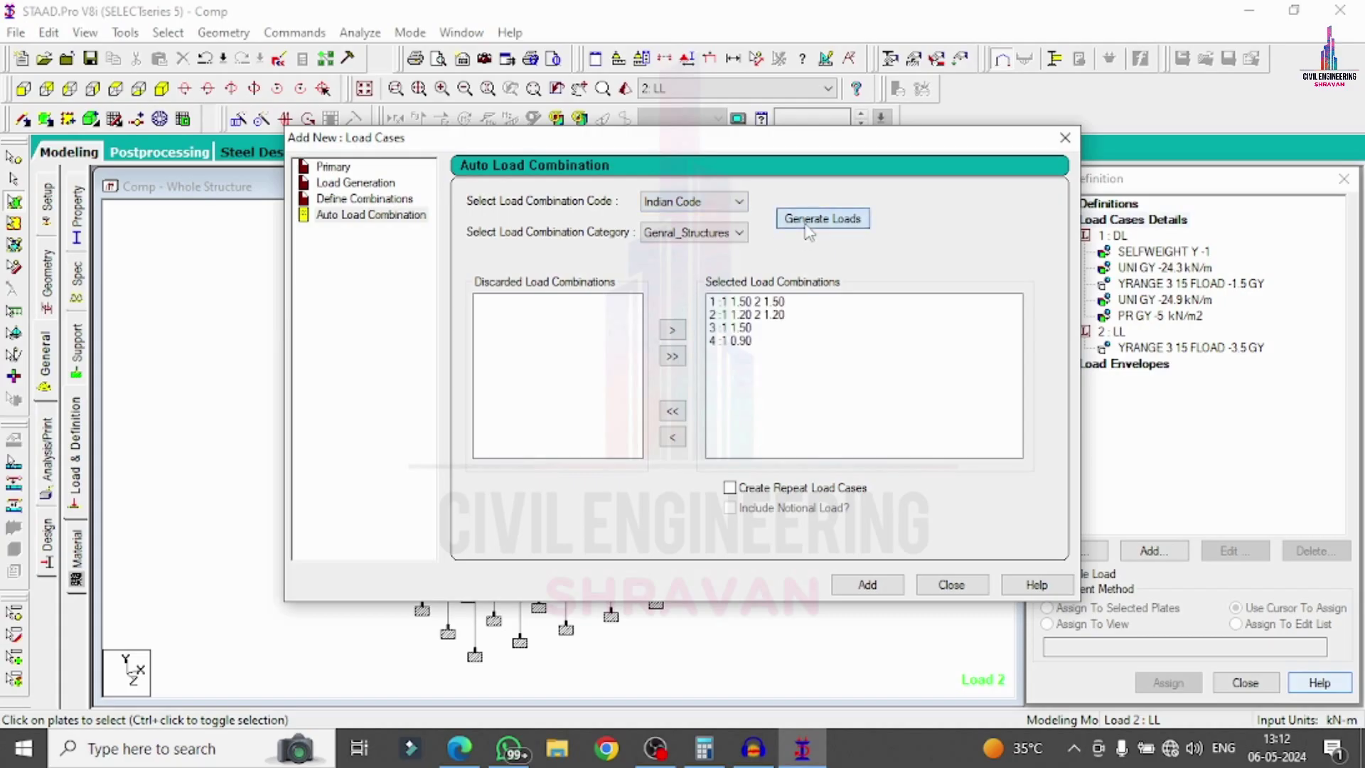
left_click(893, 582)
left_click(952, 586)
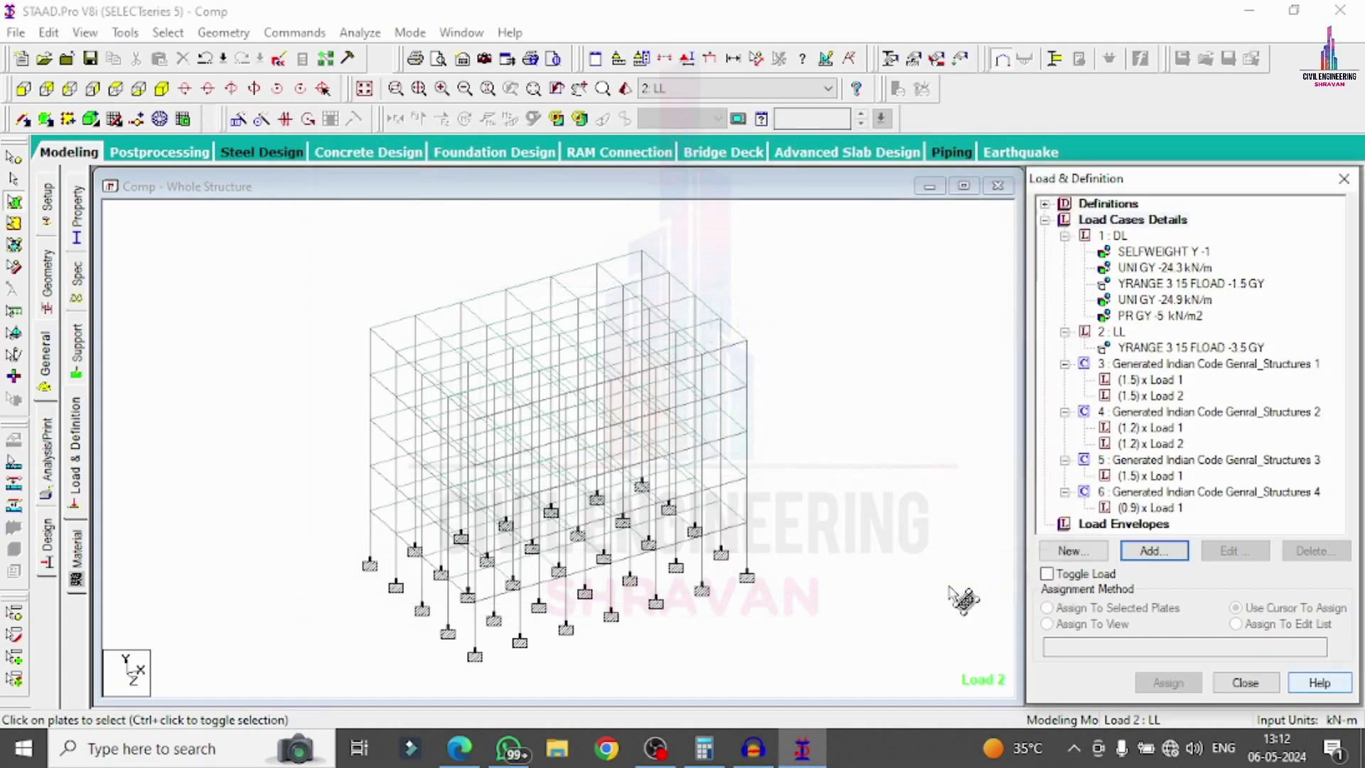
left_click(48, 449)
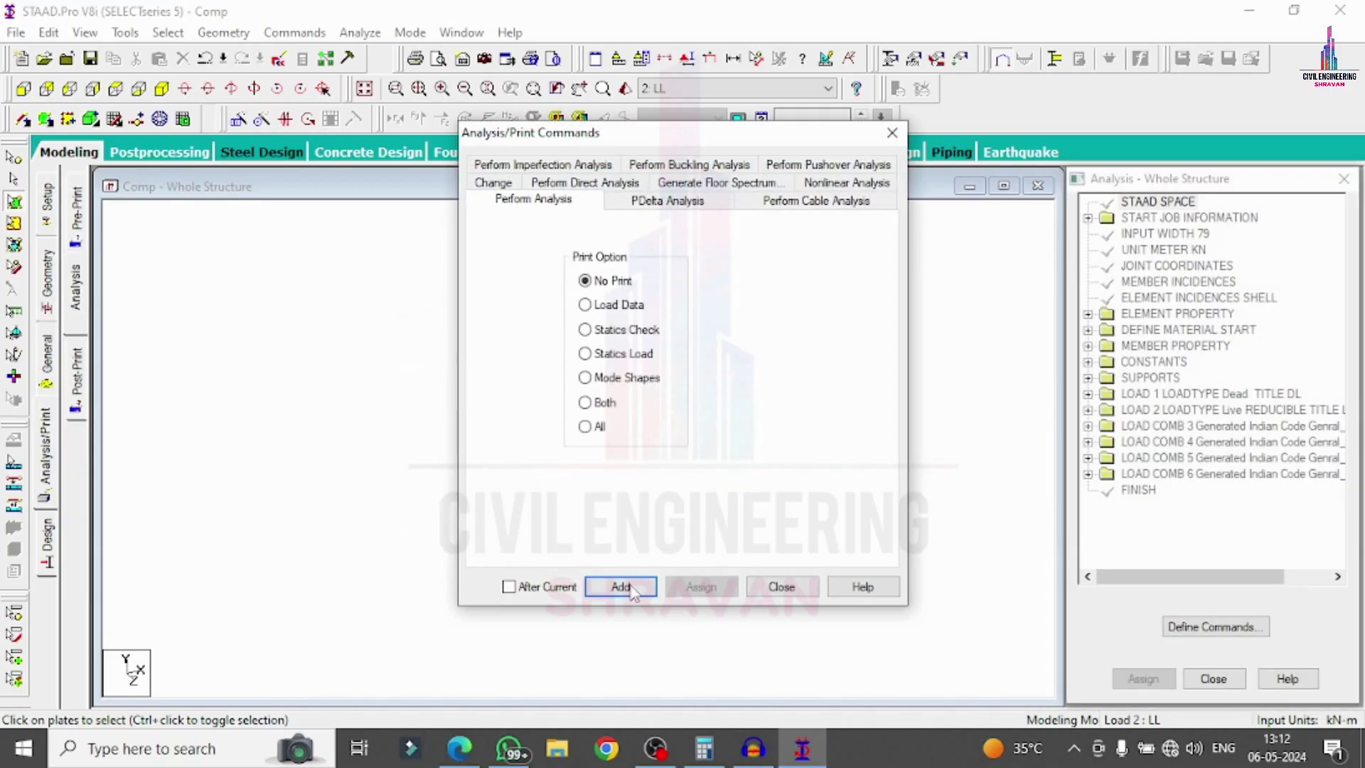
- Add a Perform Analysis command, save Comp, run the analysis and enter post-processing
left_click(618, 588)
left_click(782, 586)
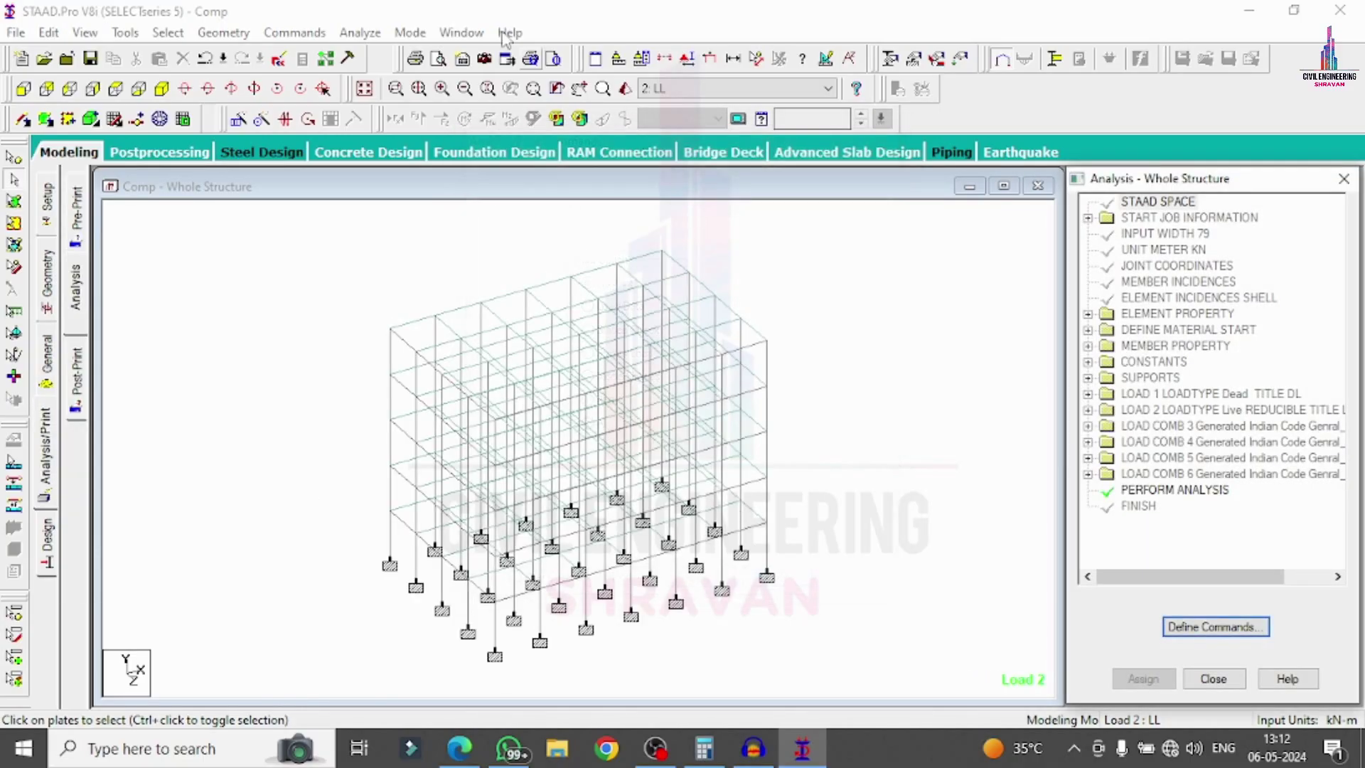
left_click(360, 33)
left_click(395, 55)
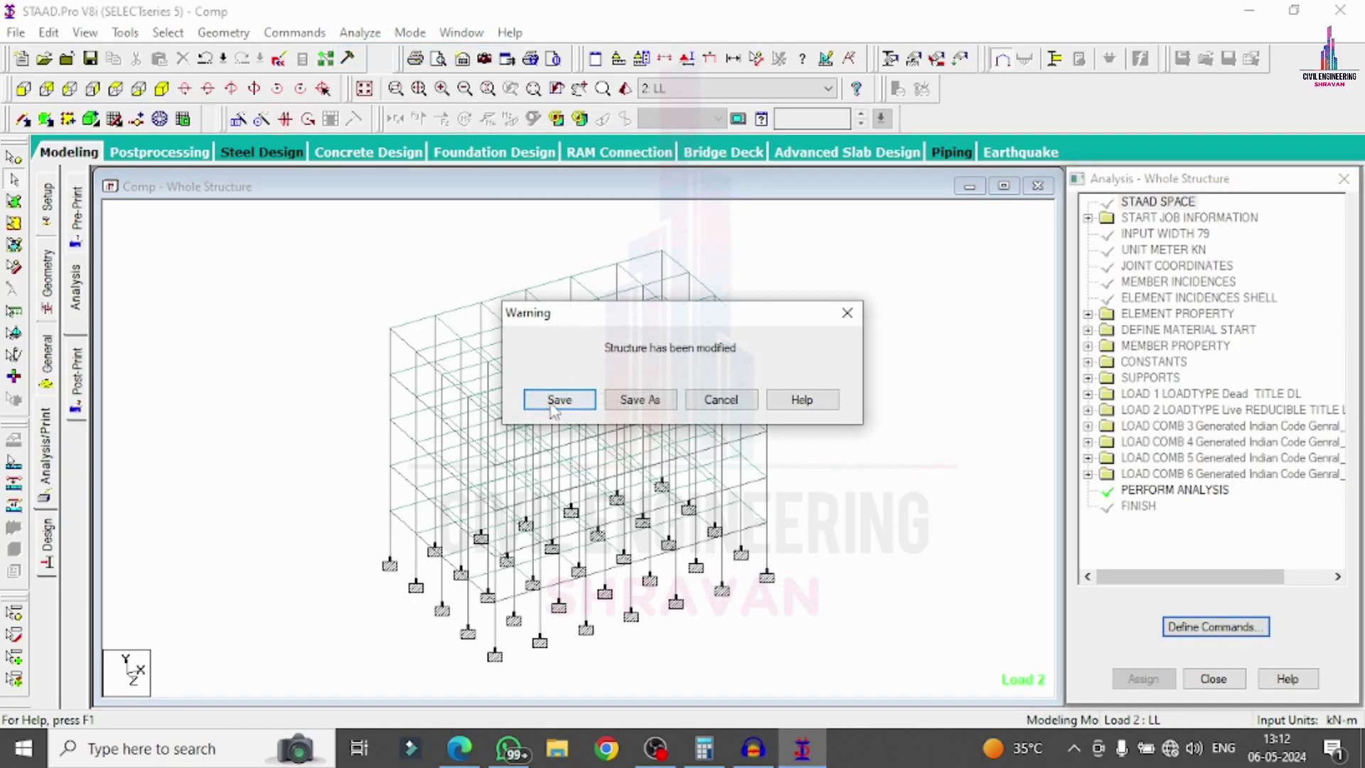
left_click(557, 396)
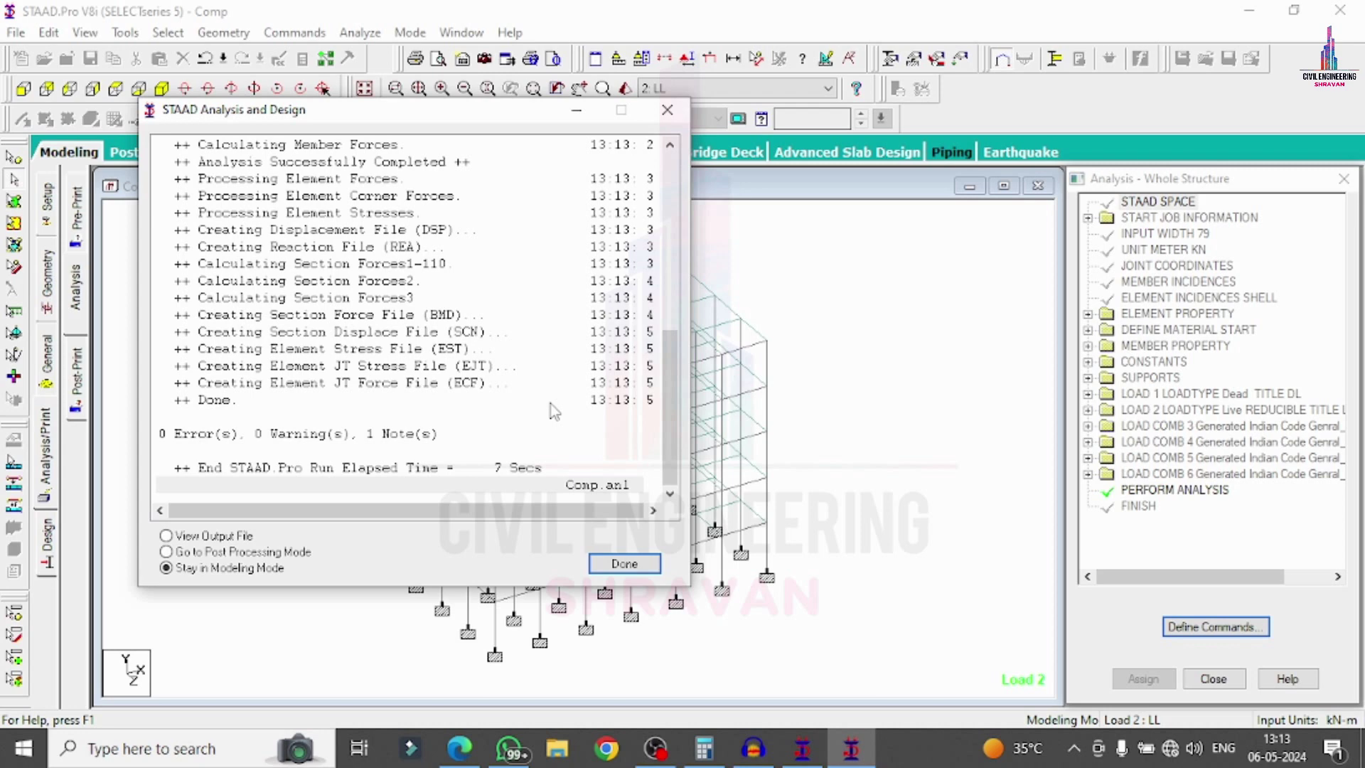
left_click(633, 565)
- Open the results full-screen, hide displacements and briefly show Shear Y and Bending Z diagrams
left_click(815, 531)
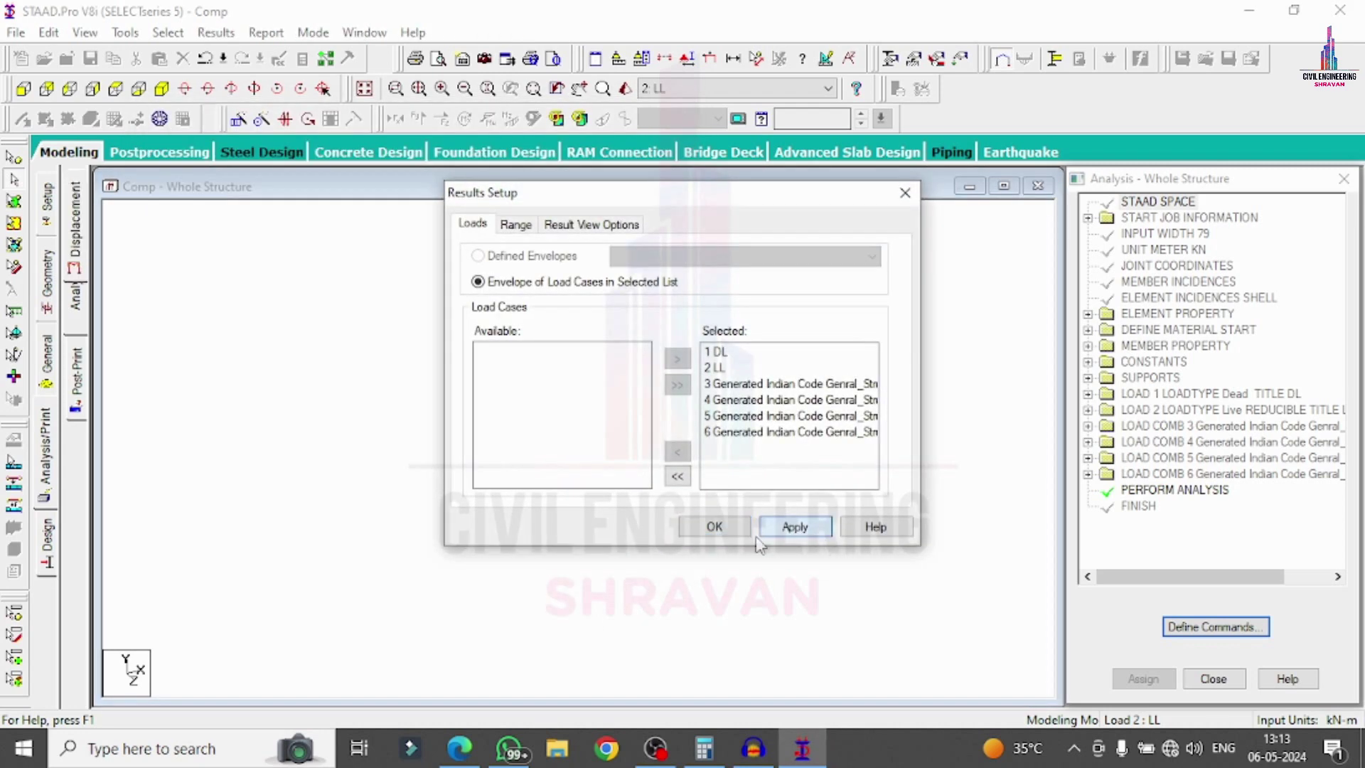
left_click(713, 527)
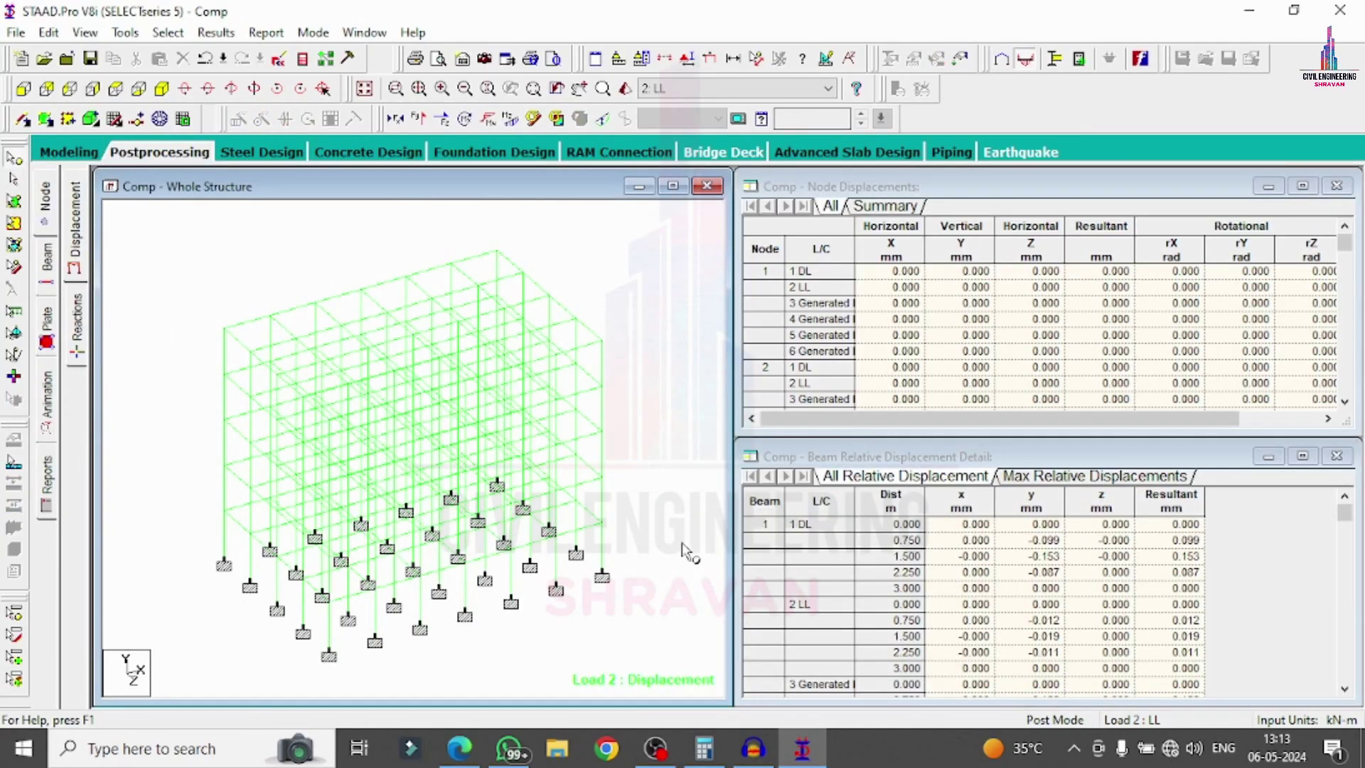
left_click(672, 186)
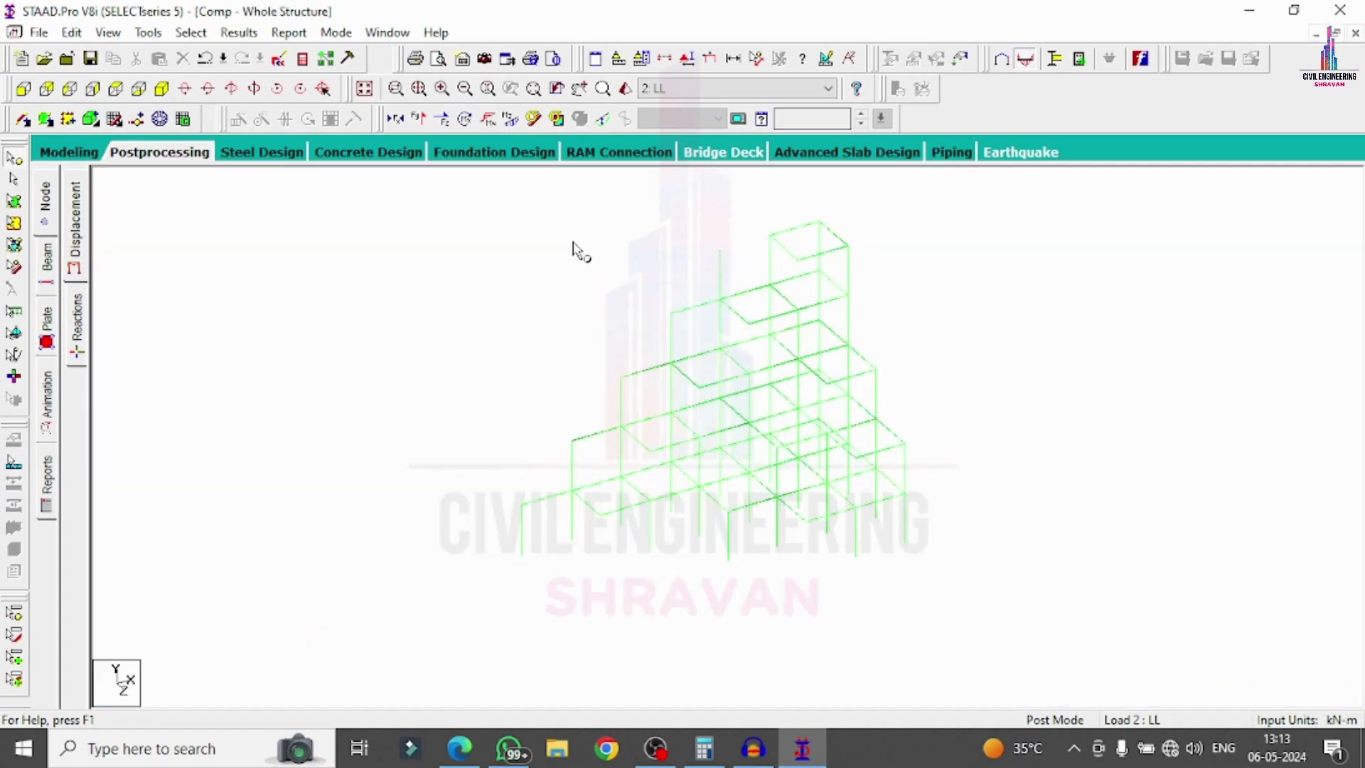
left_click(603, 119)
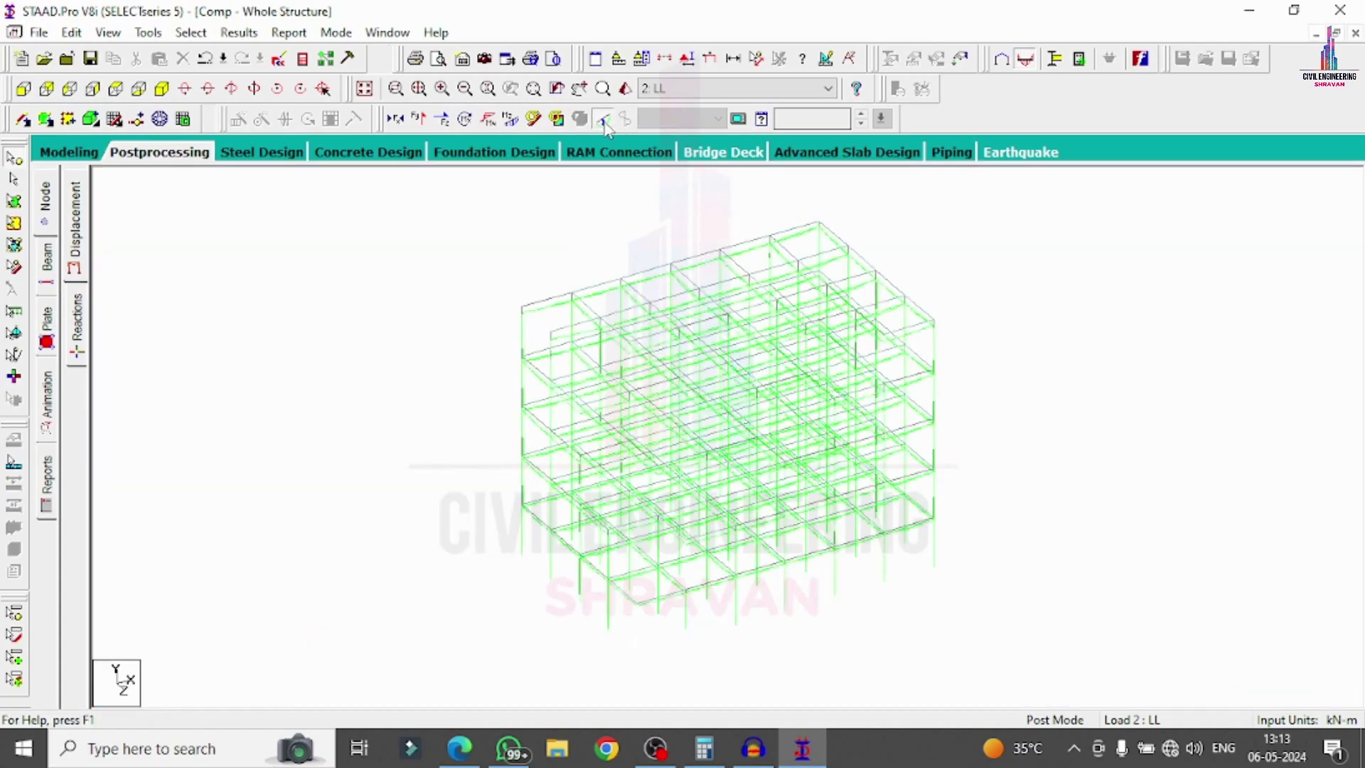
left_click(421, 118)
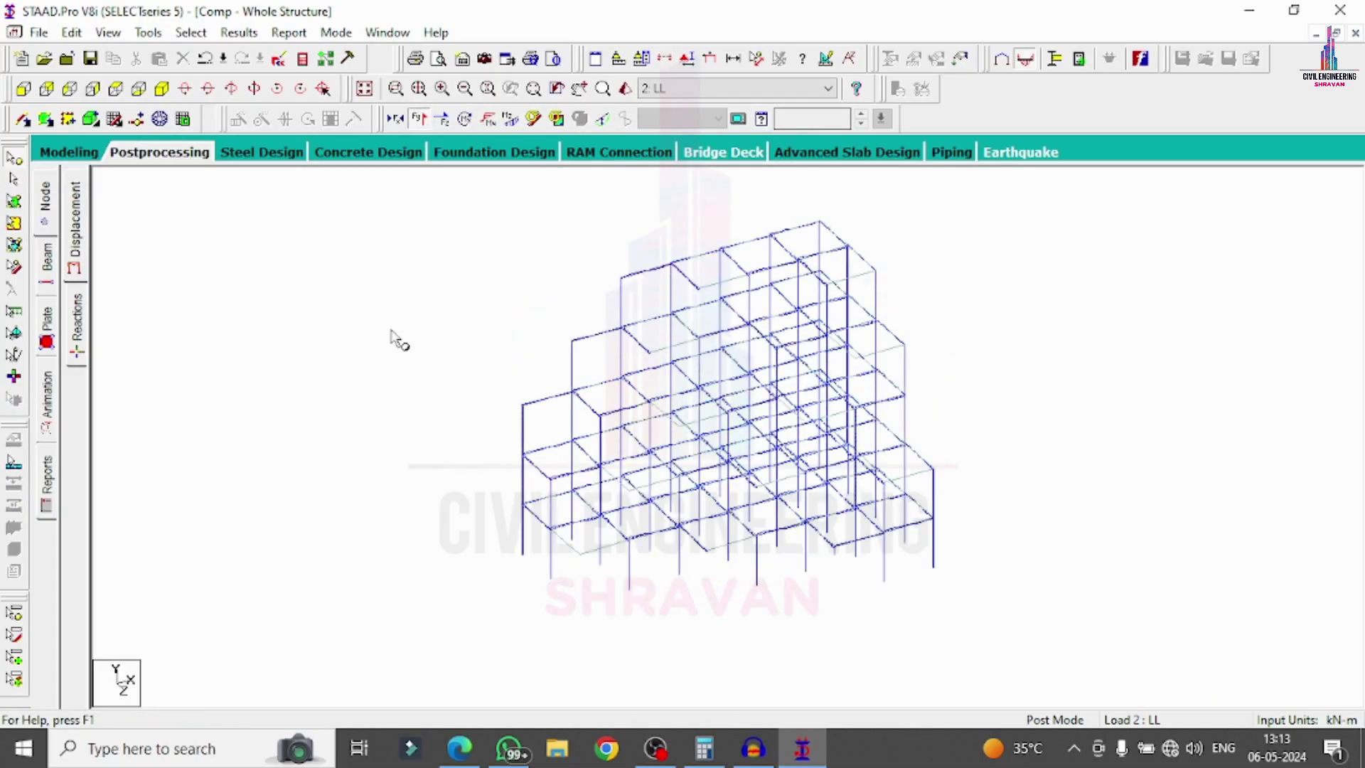
left_click(419, 118)
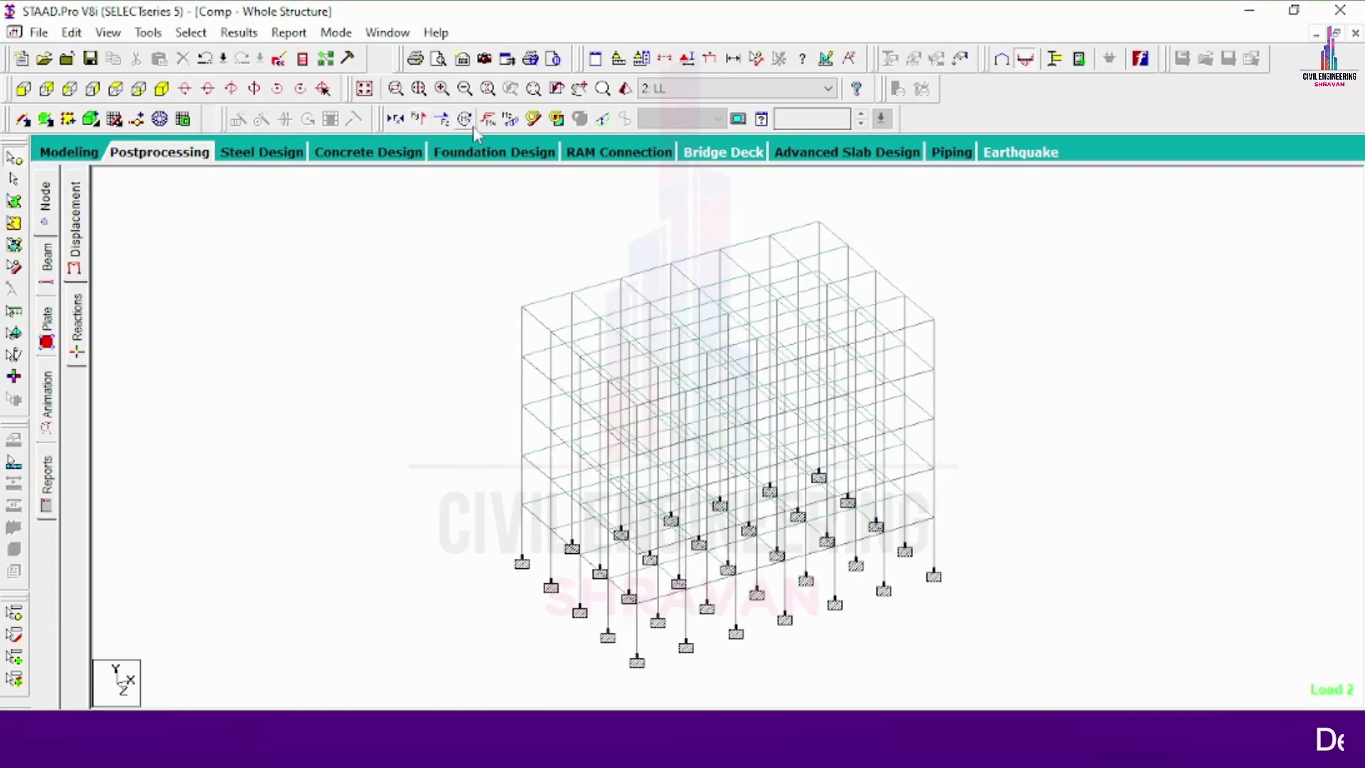
left_click(512, 118)
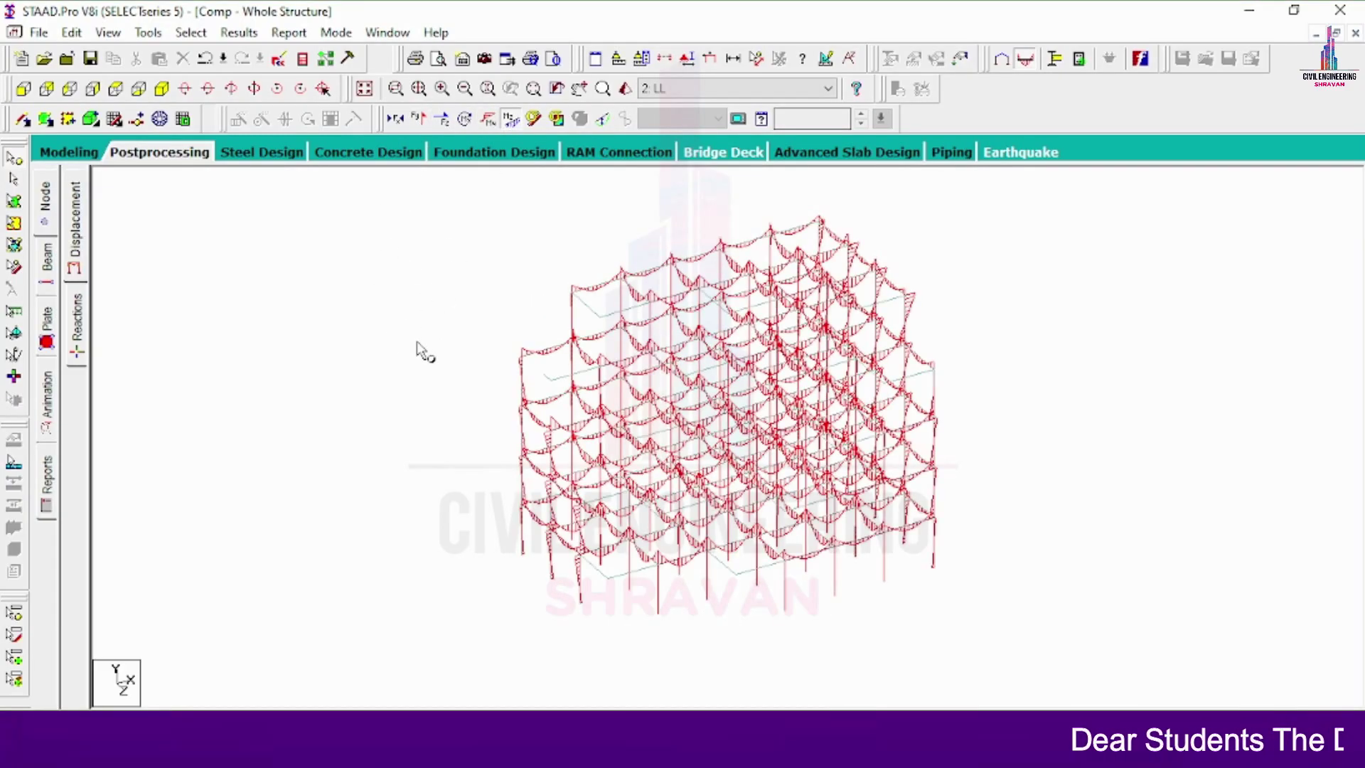
left_click(511, 119)
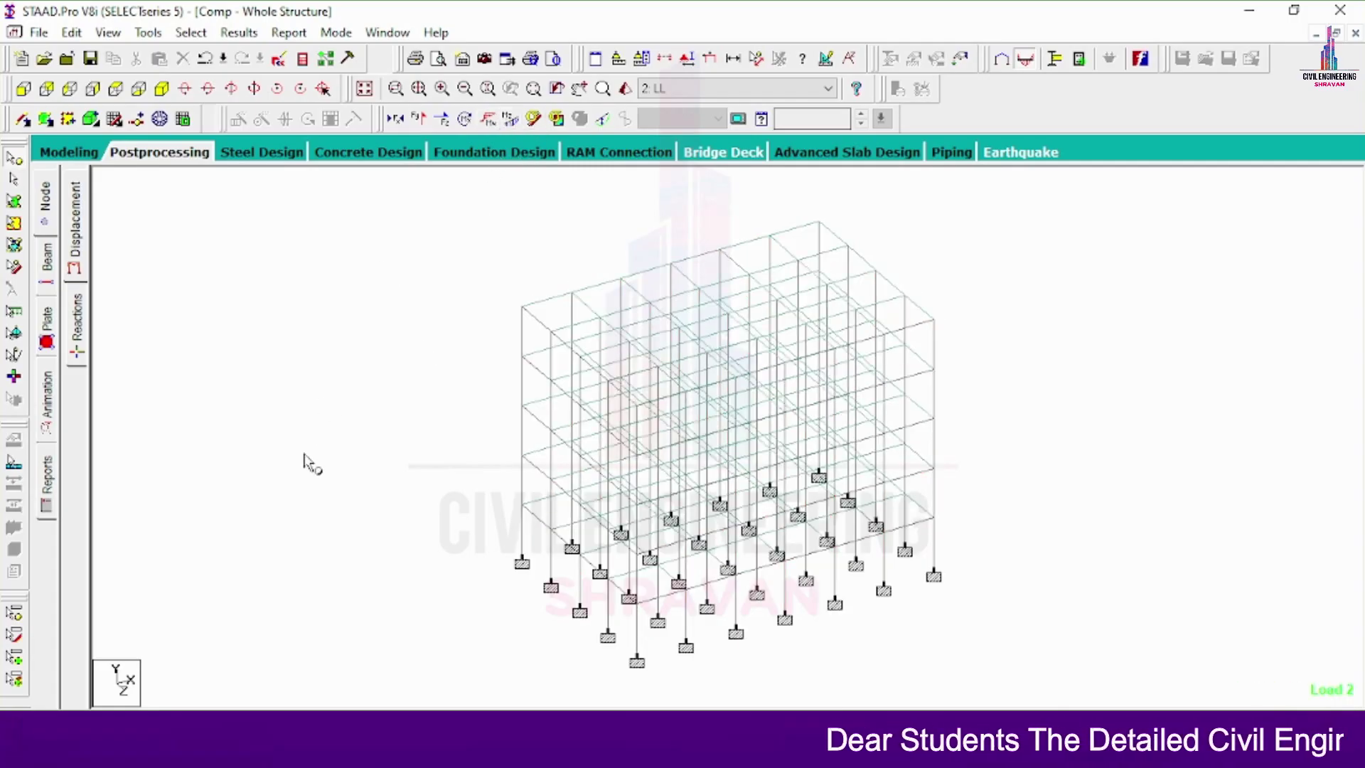
- Display the plate stress contour using the Max Absolute stress type
left_click(51, 334)
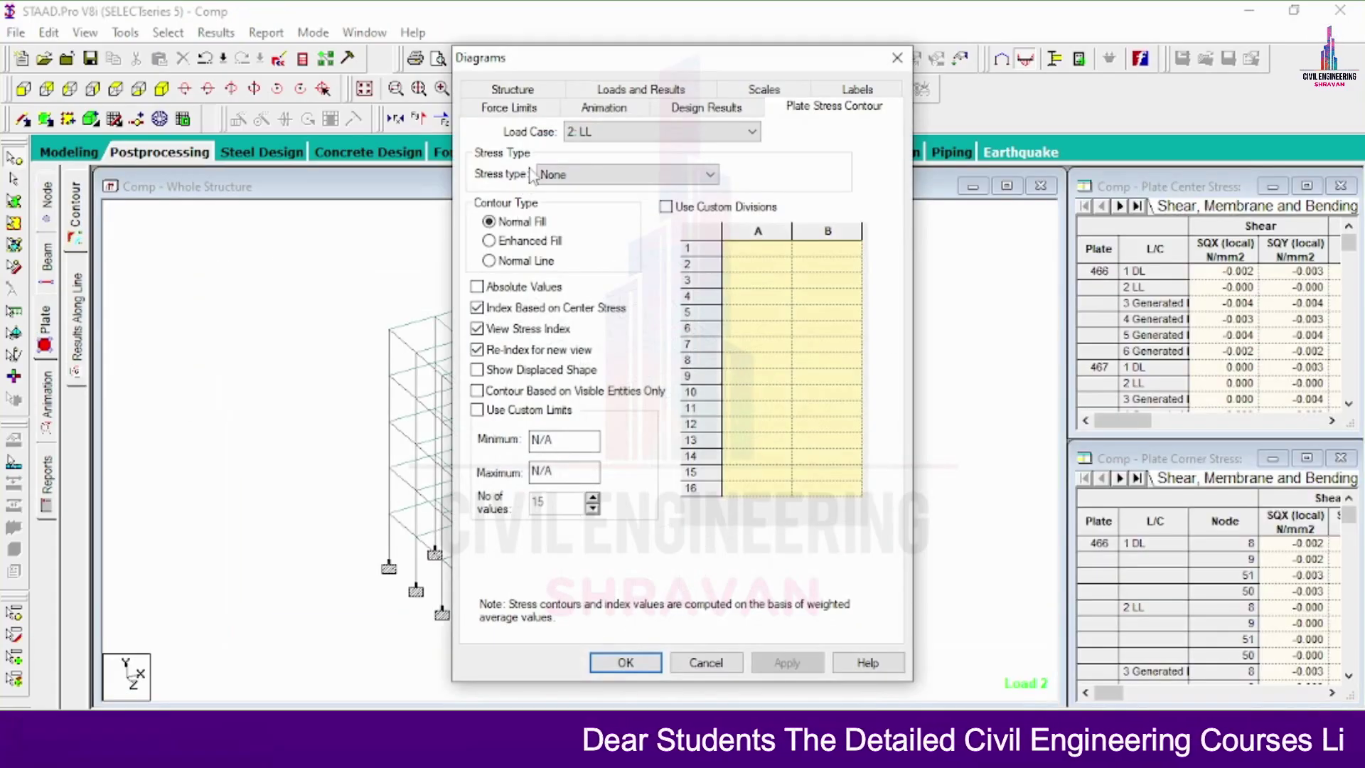
left_click(625, 174)
left_click(571, 205)
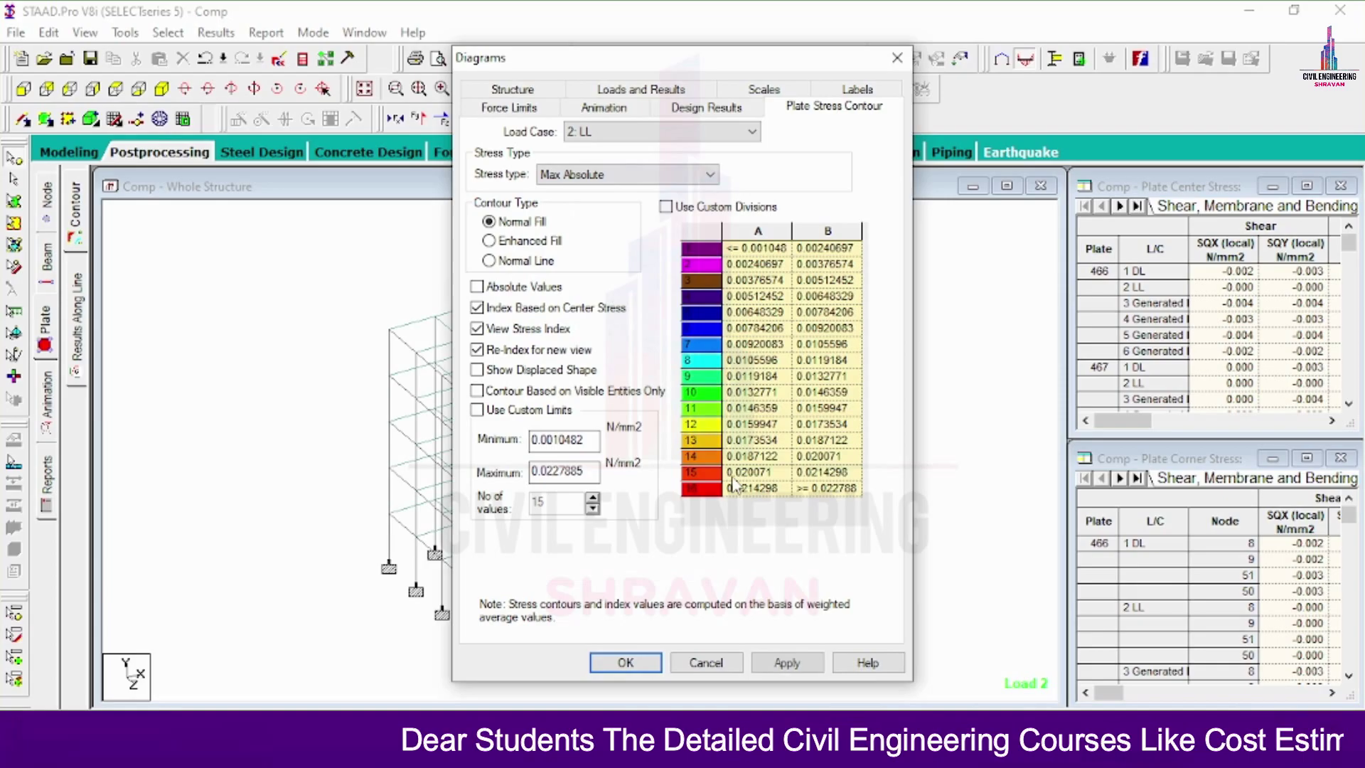
left_click(786, 662)
left_click(648, 661)
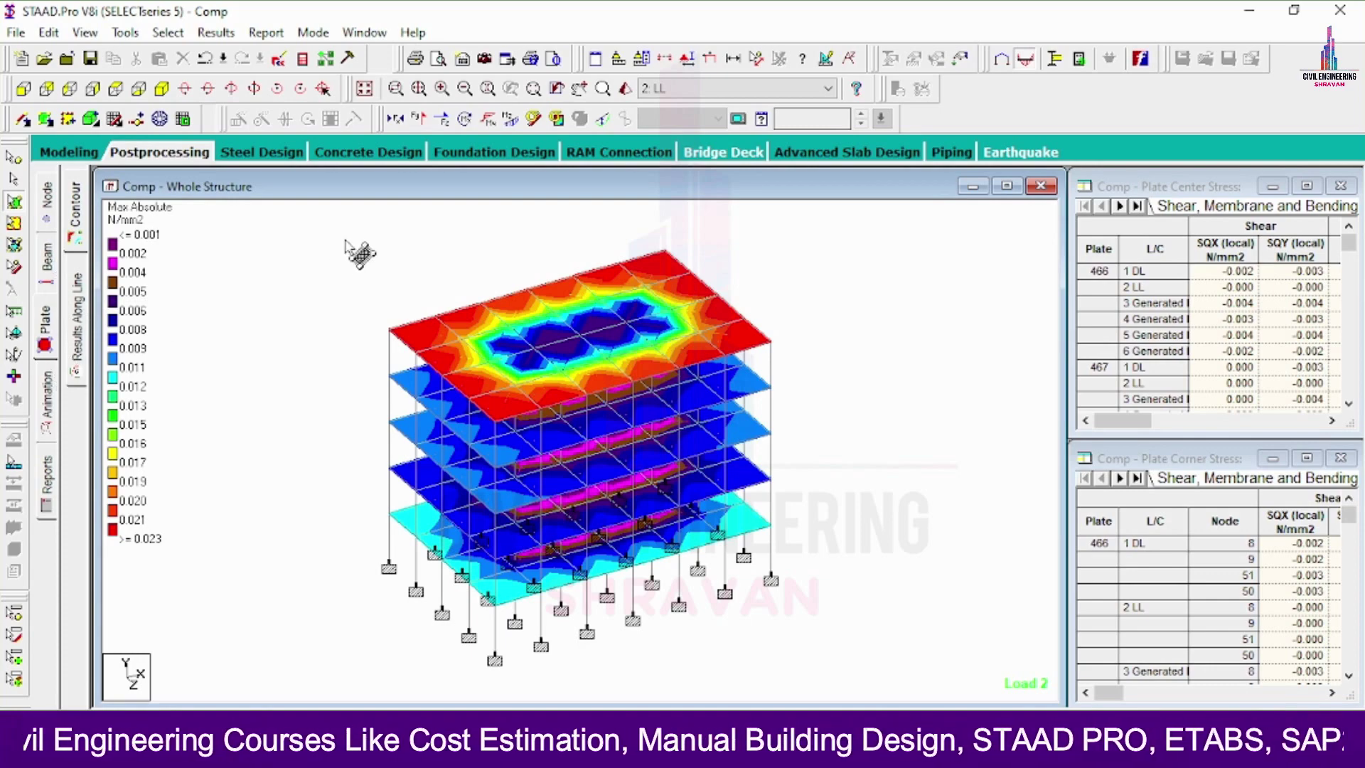
- View beam 26's stress contour with the section cut at its 3.000 m end, then return to modelling
left_click(51, 273)
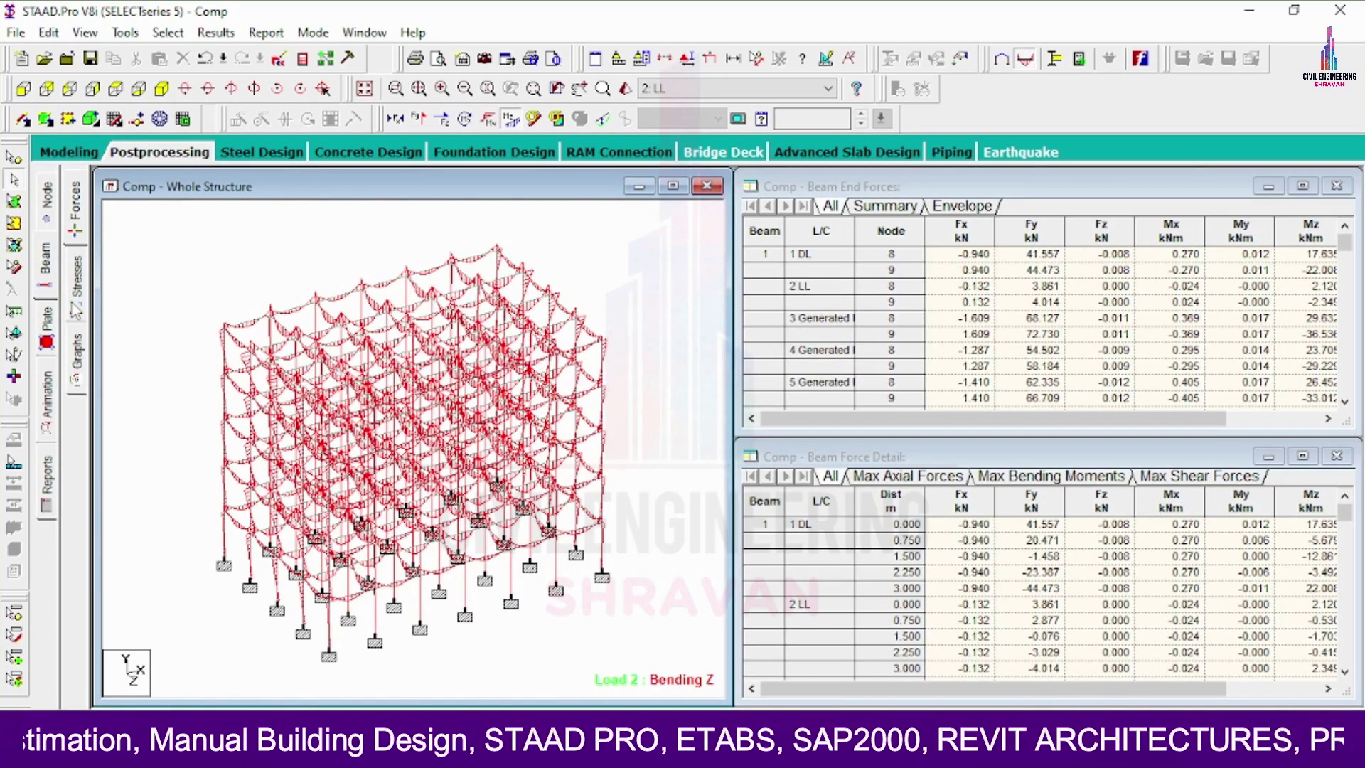
left_click(76, 307)
left_click(403, 523)
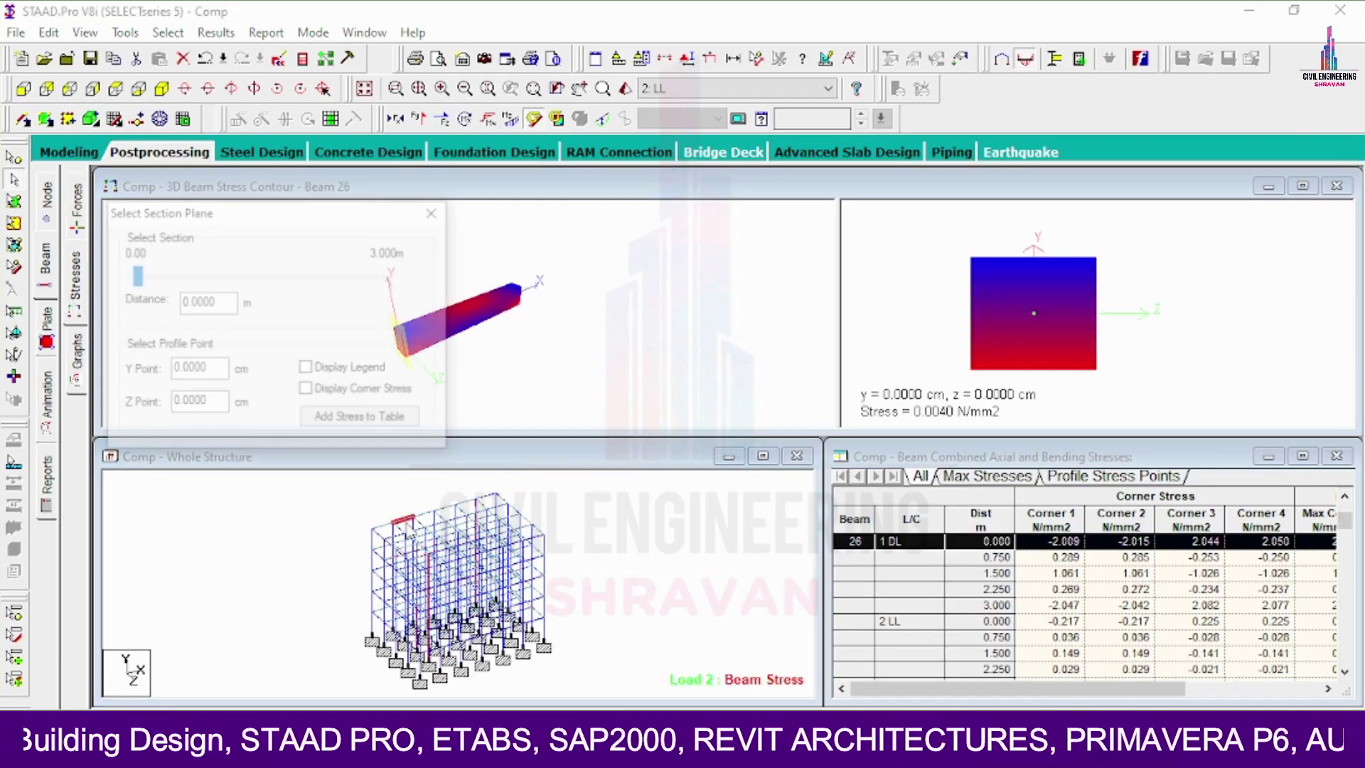
left_click_drag(272, 227, 738, 380)
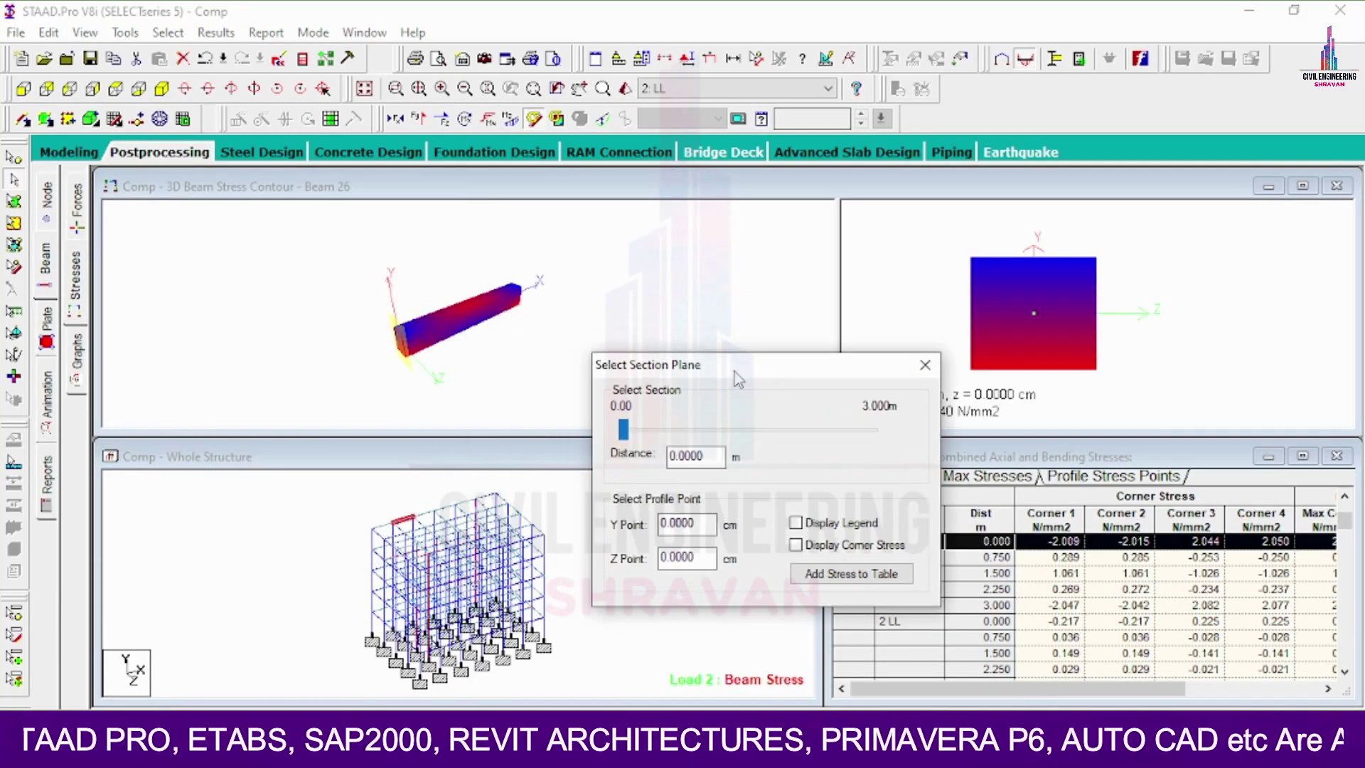
left_click_drag(613, 436, 912, 420)
left_click(925, 365)
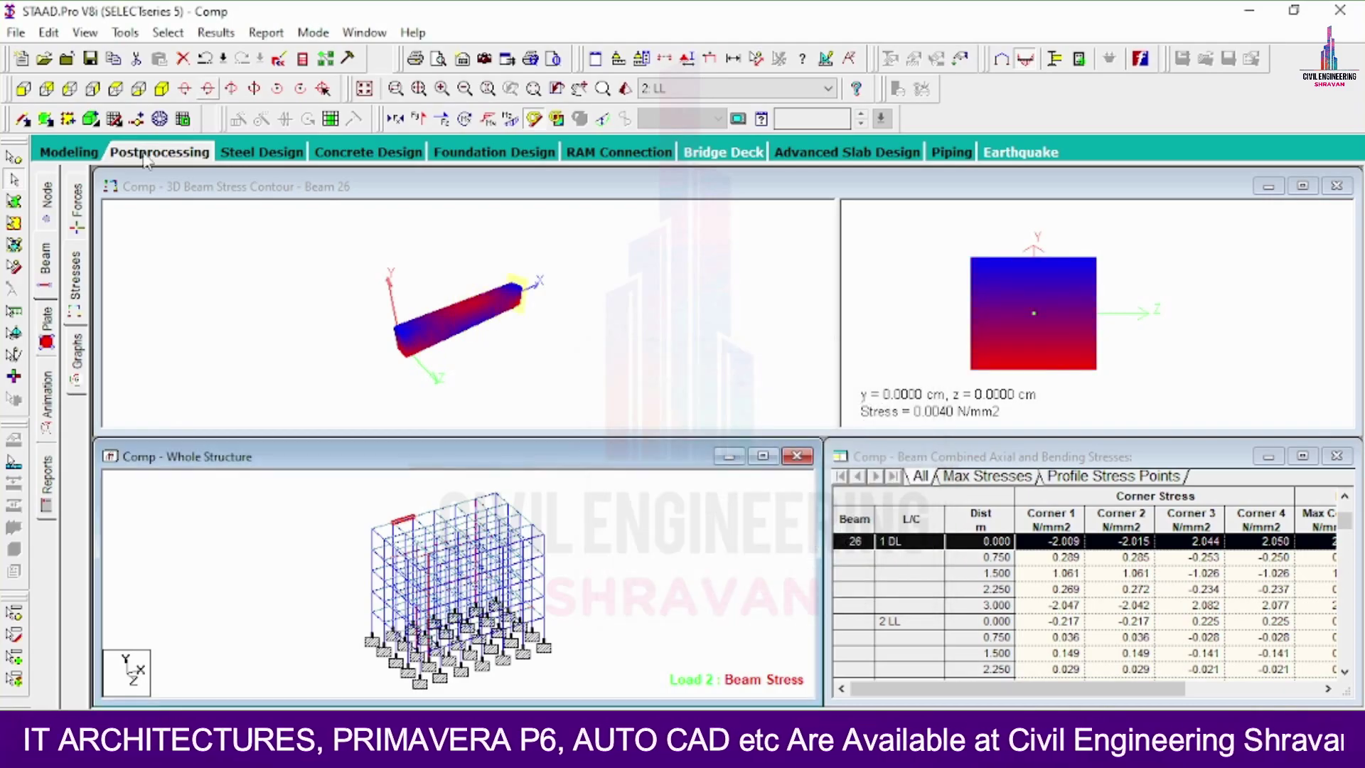
left_click(339, 308)
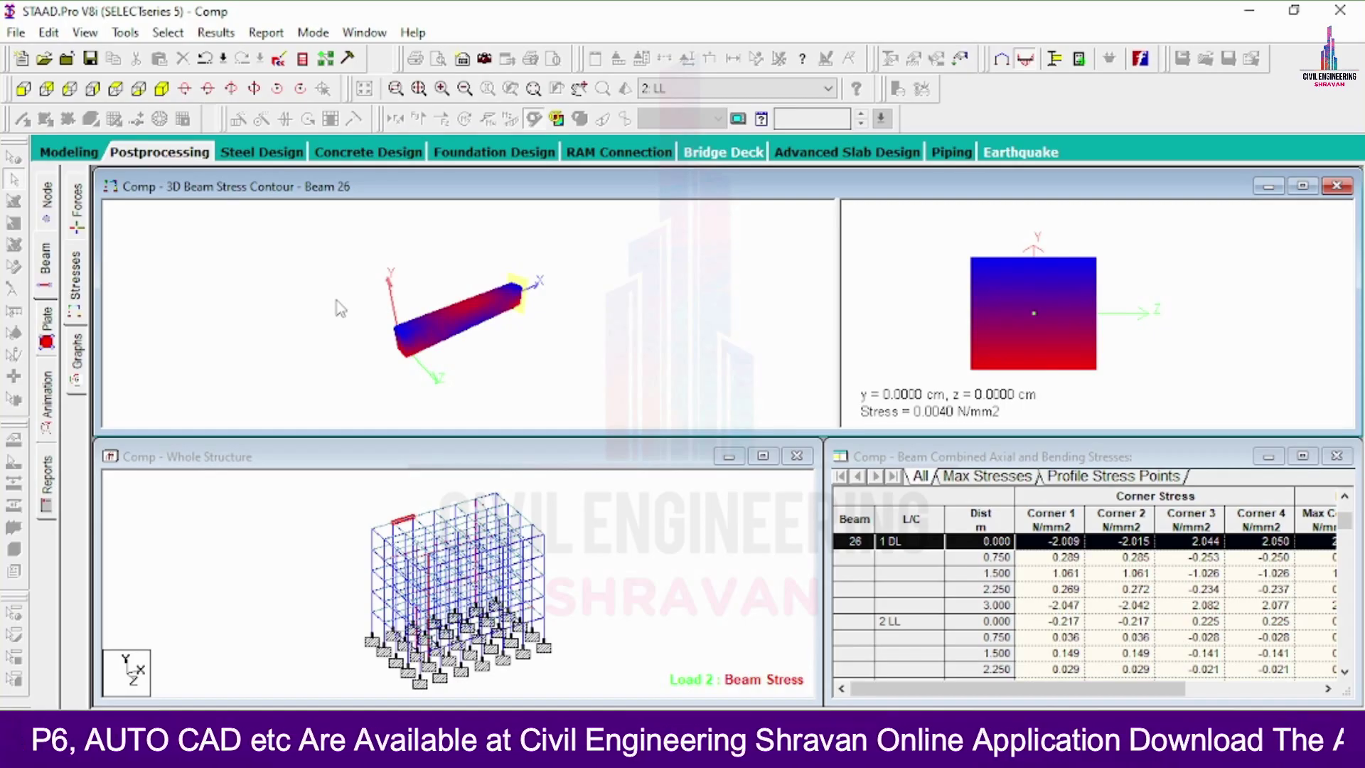
left_click(93, 151)
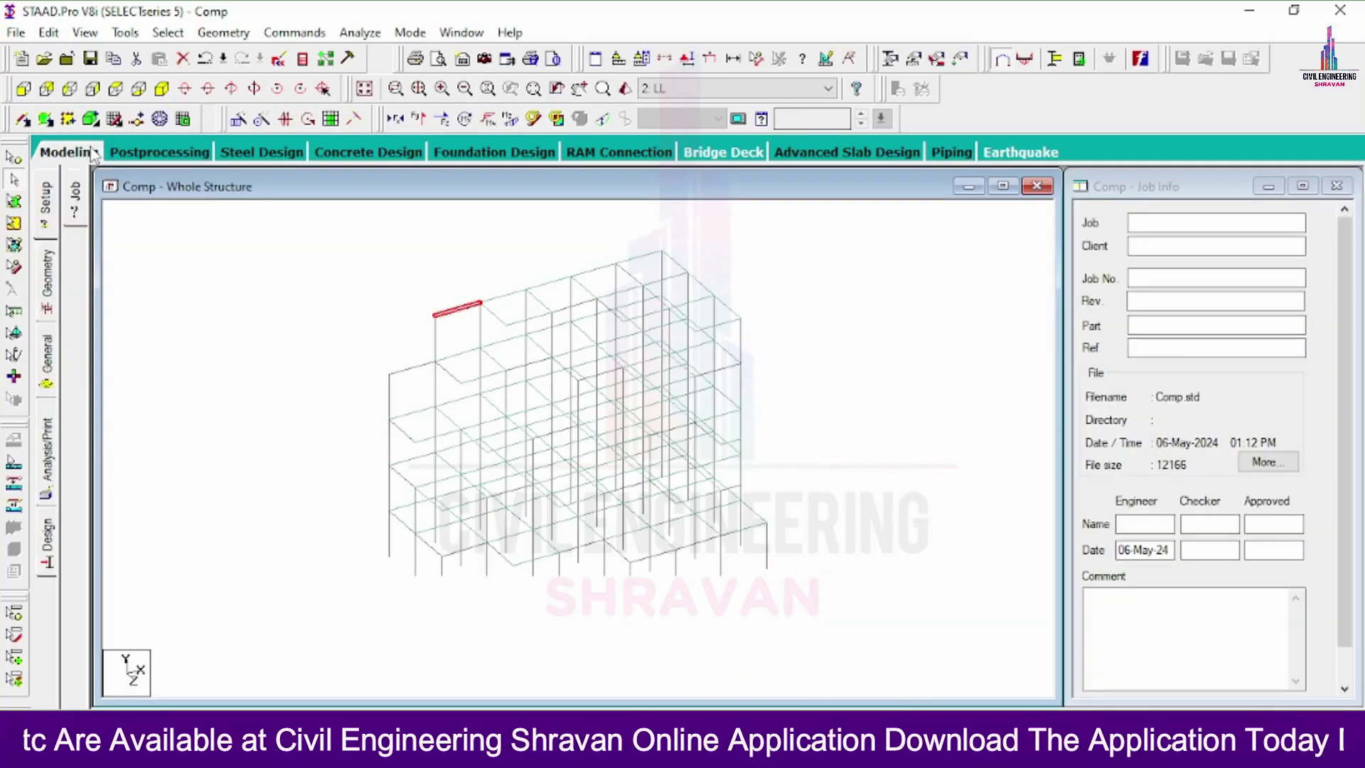
- Set the concrete design code to IS456
left_click(44, 543)
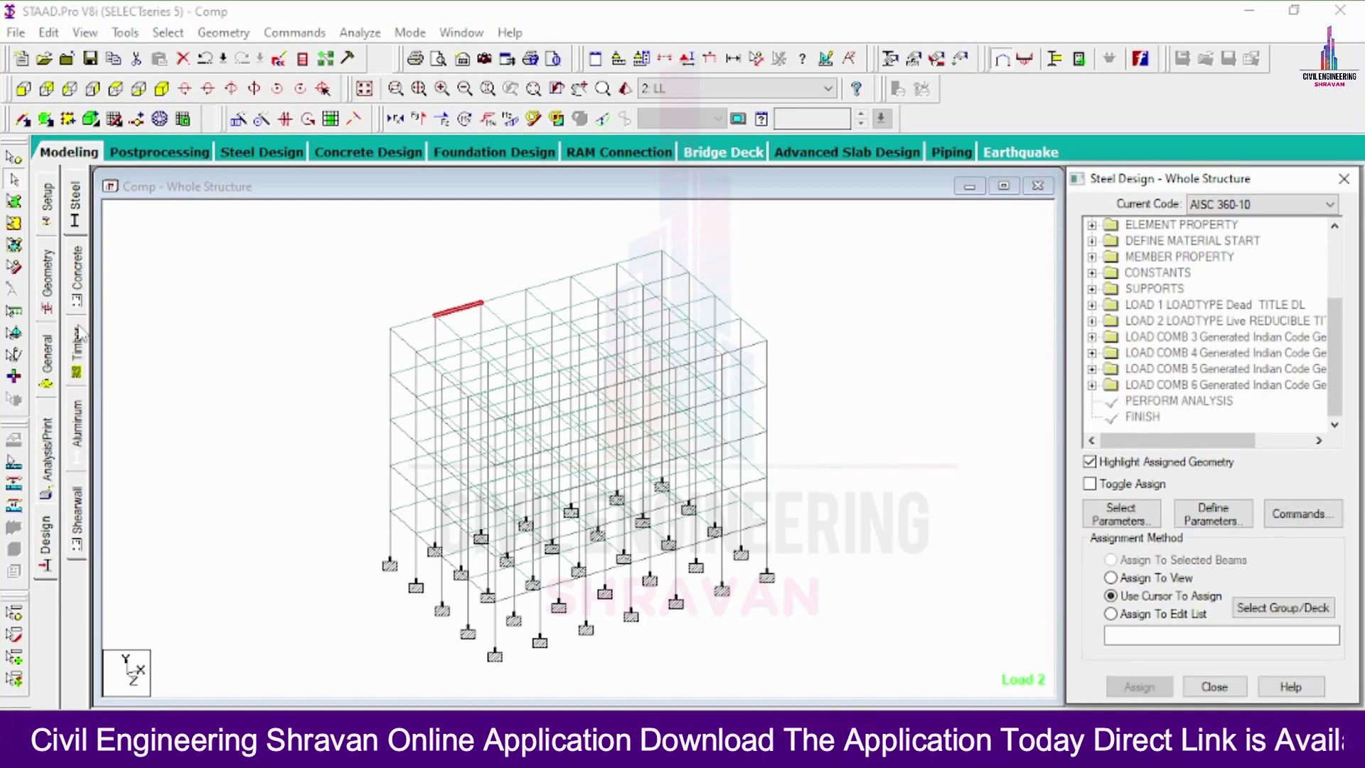
left_click(76, 280)
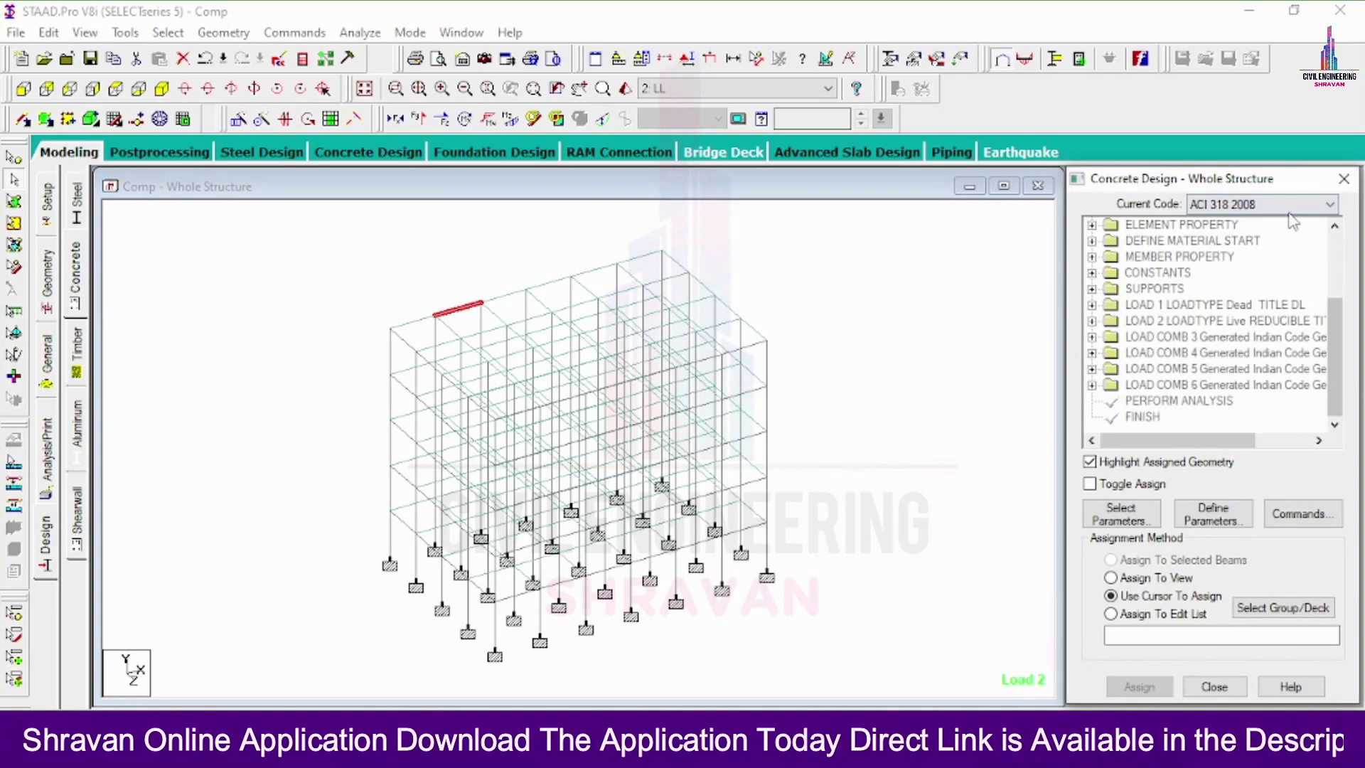
left_click(1285, 206)
left_click(1208, 456)
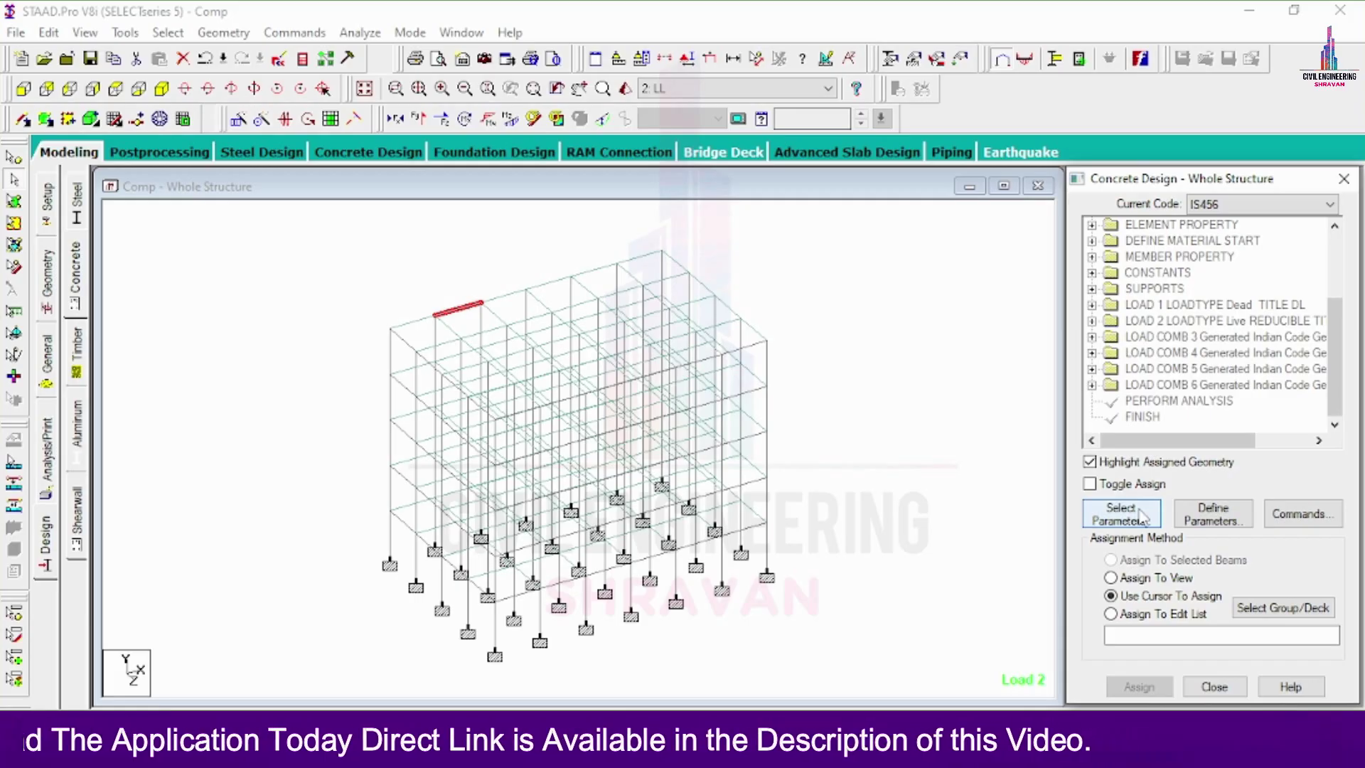
- Limit the design parameters to FC, FYMAIN, FYSEC, MAXMAIN and MAXSEC
left_click(1141, 516)
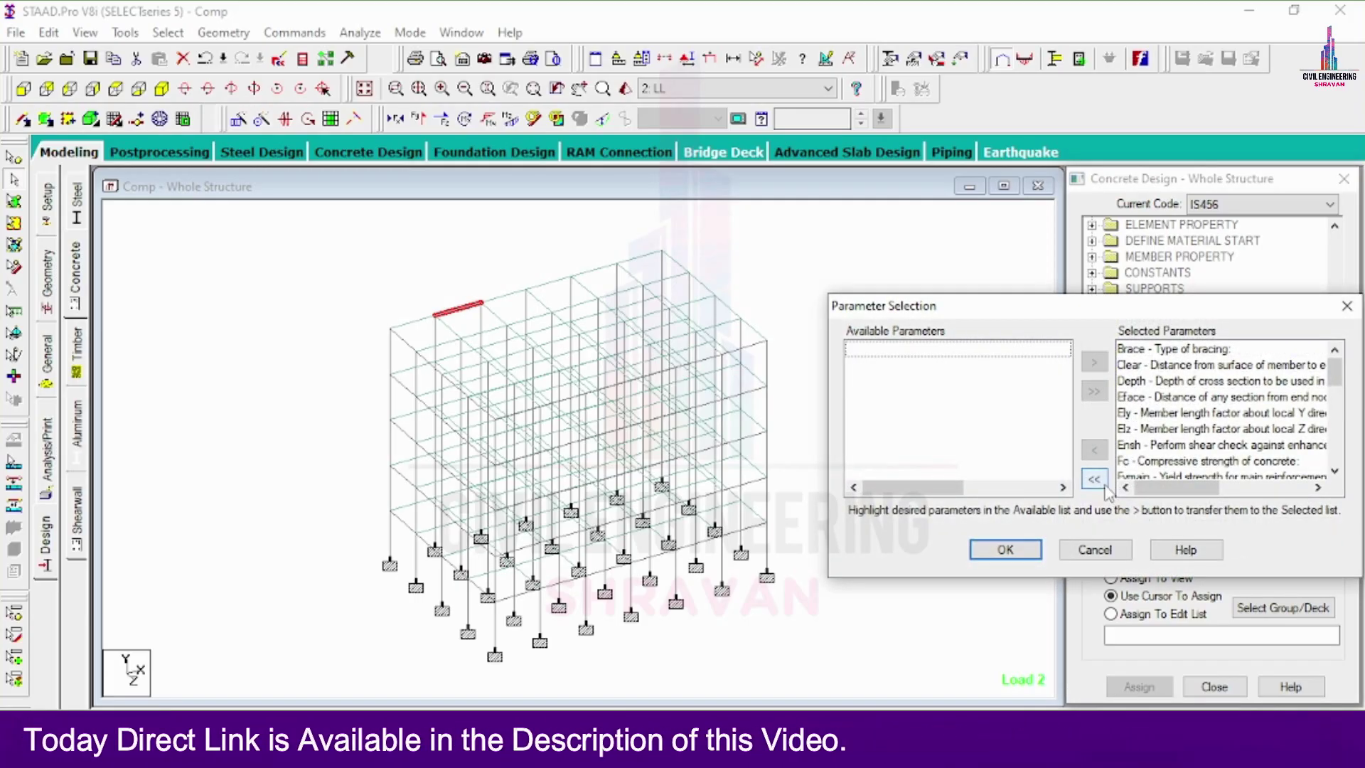
left_click(1103, 485)
double_click(924, 461)
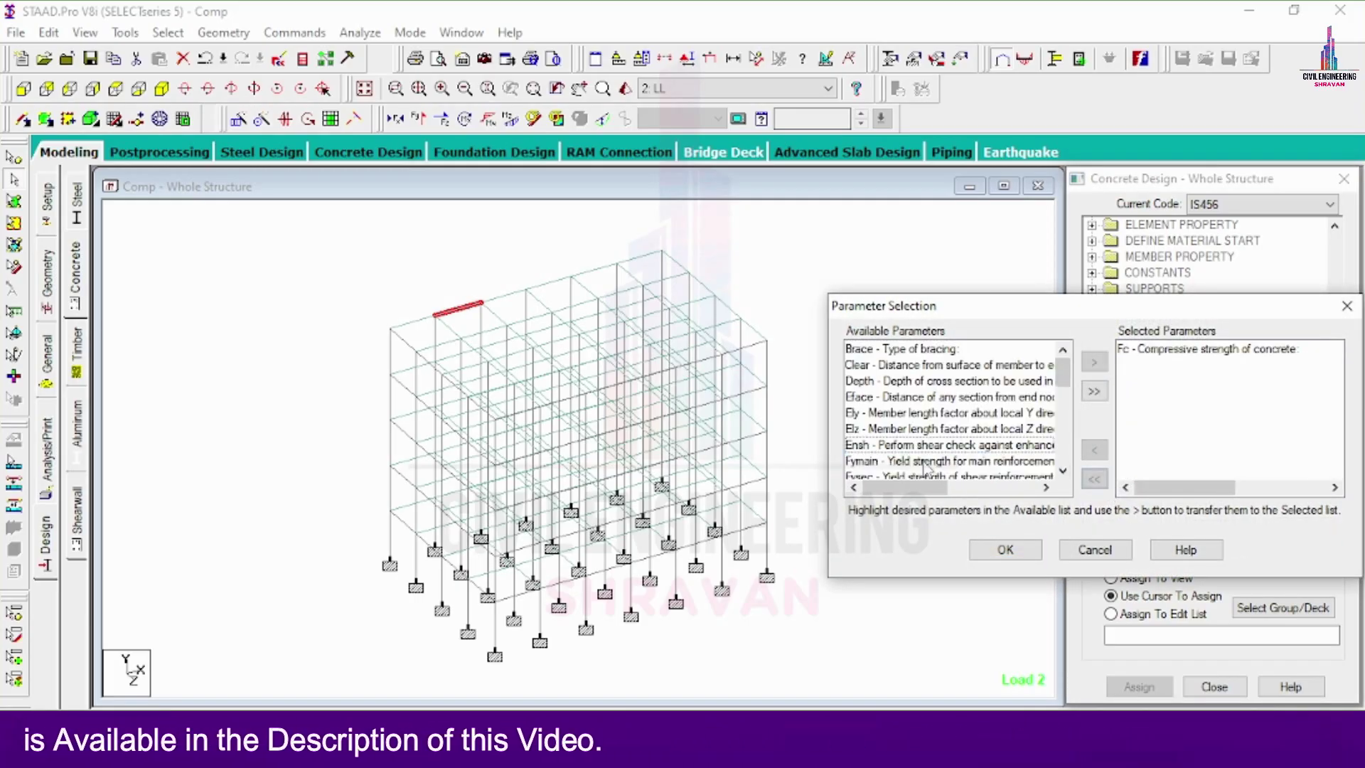
double_click(924, 461)
double_click(924, 461)
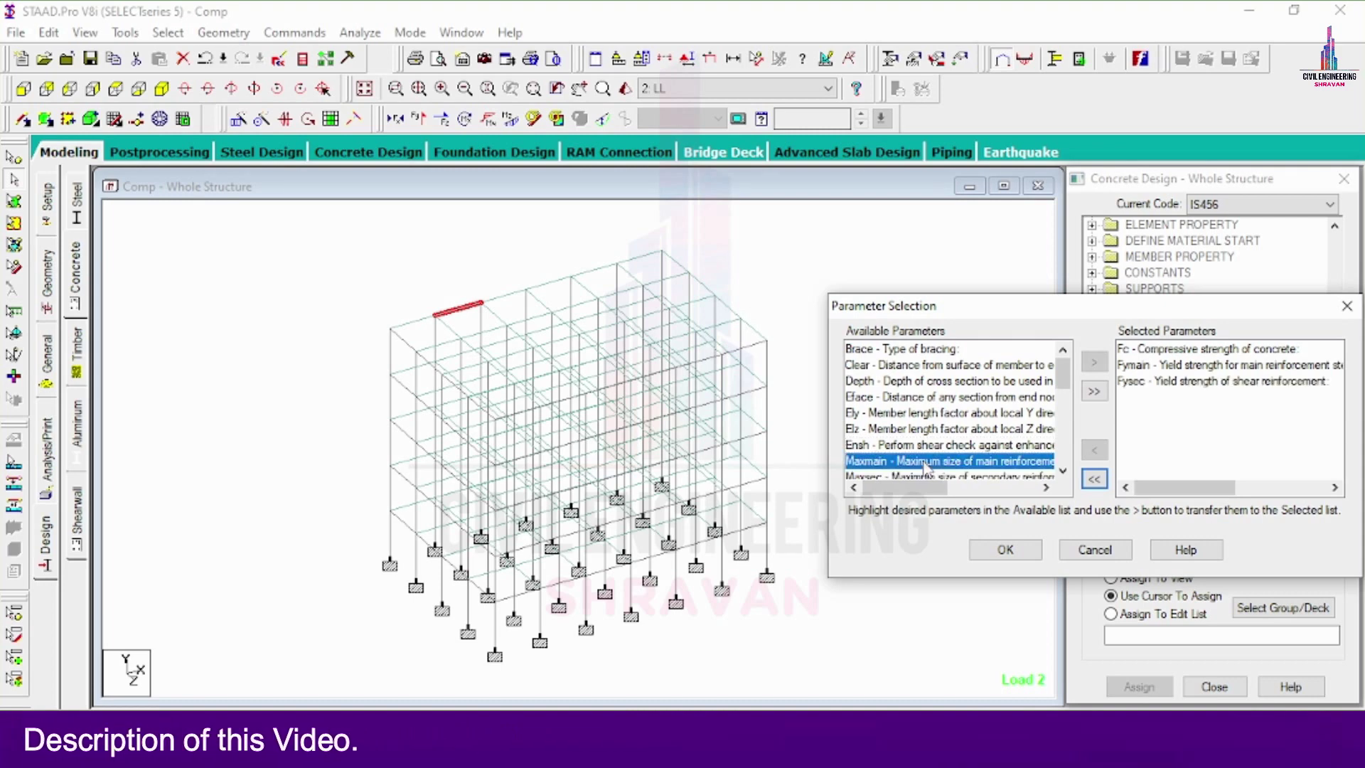
double_click(924, 461)
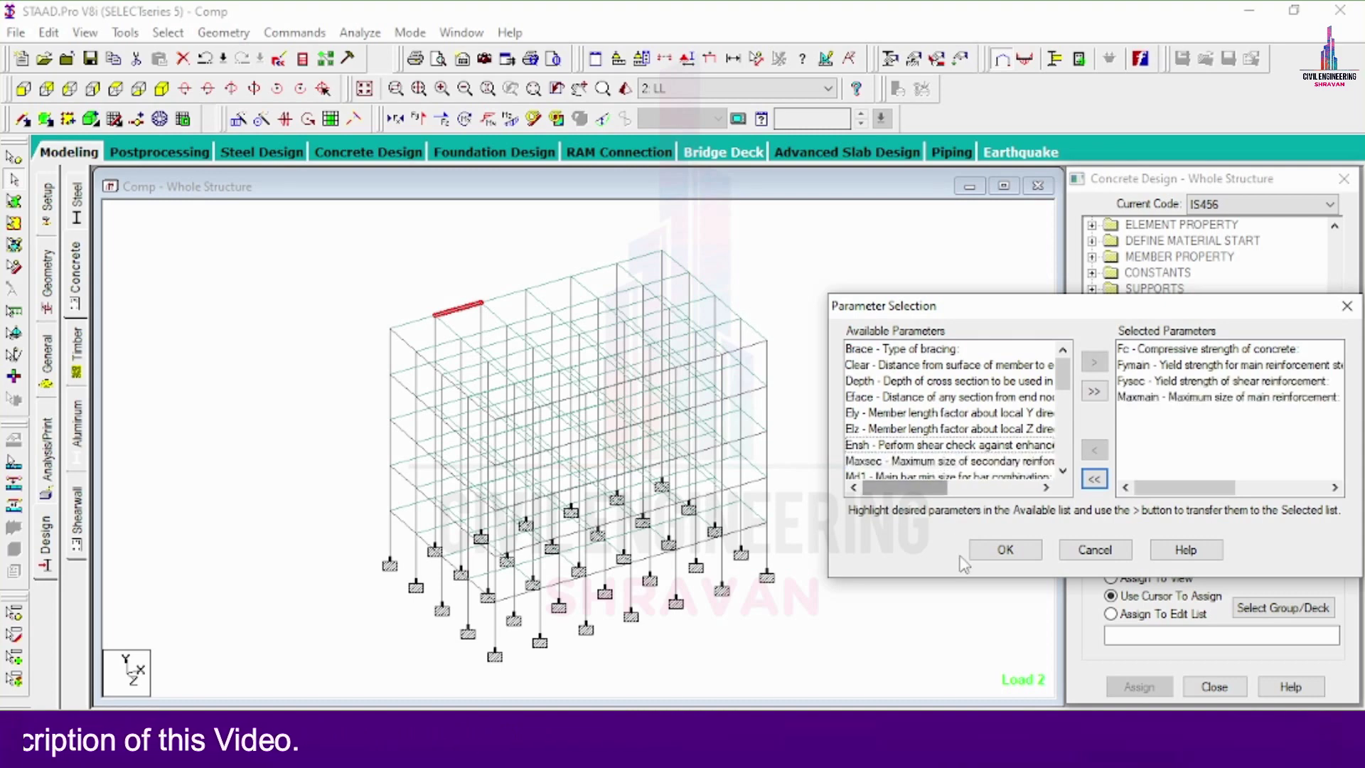
double_click(927, 464)
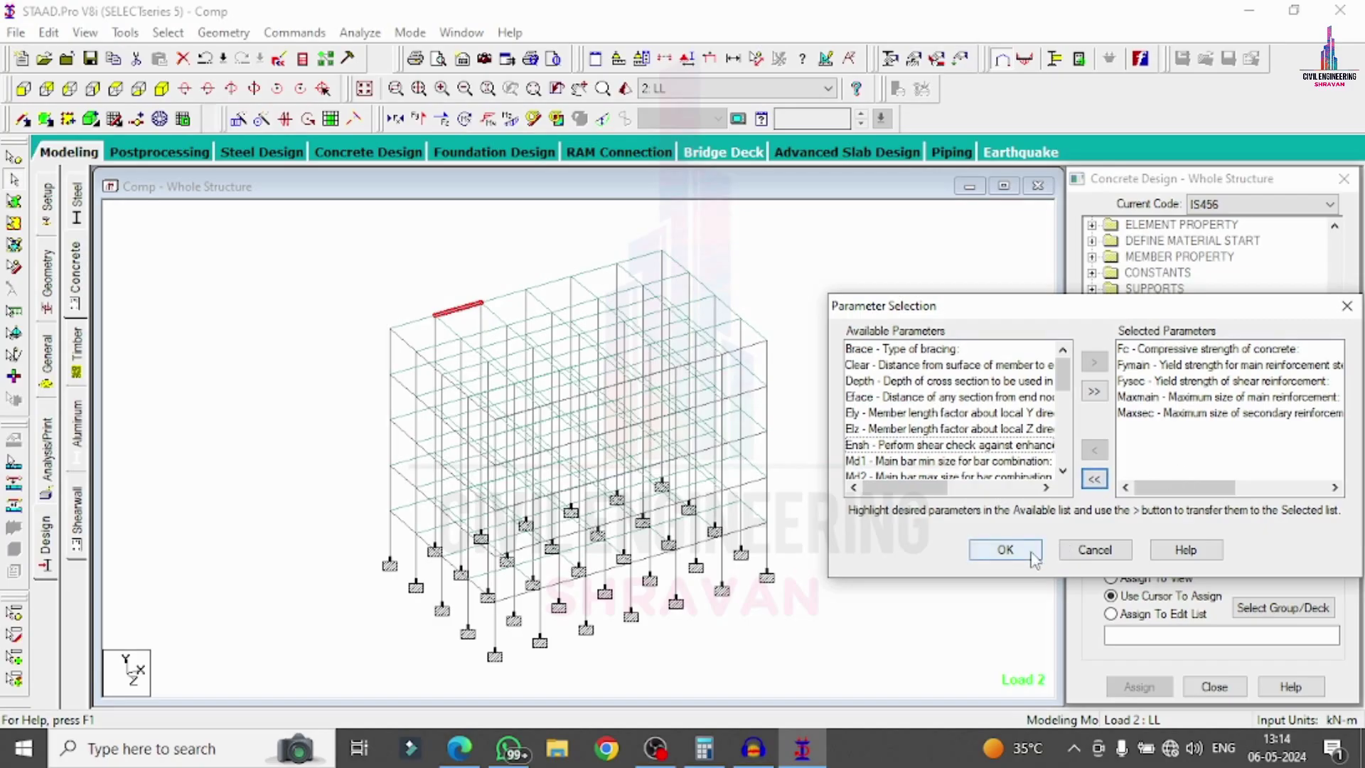
left_click(1008, 552)
left_click(1211, 515)
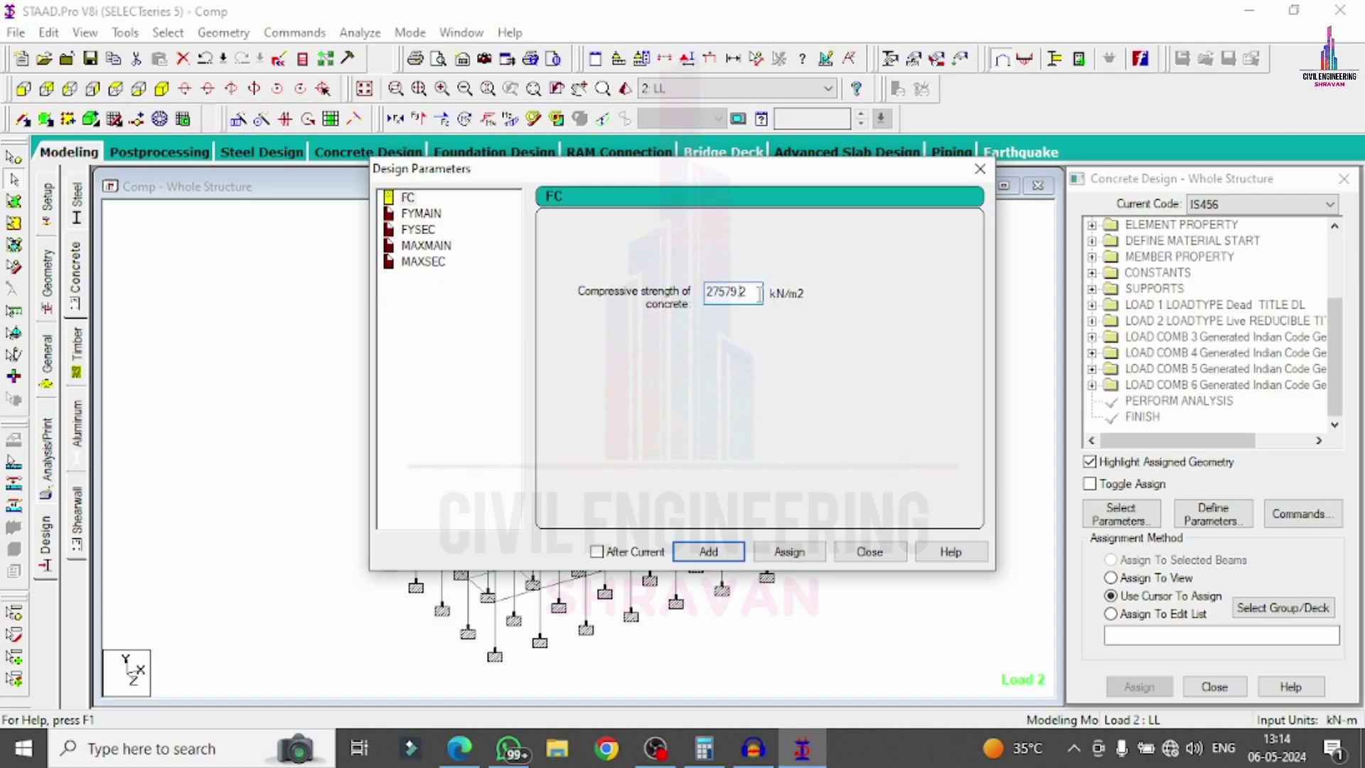
- Set FC to 30000 and add FYMAIN and FYSEC at 500000 kN/m2
left_click_drag(758, 293, 604, 317)
type("30000")
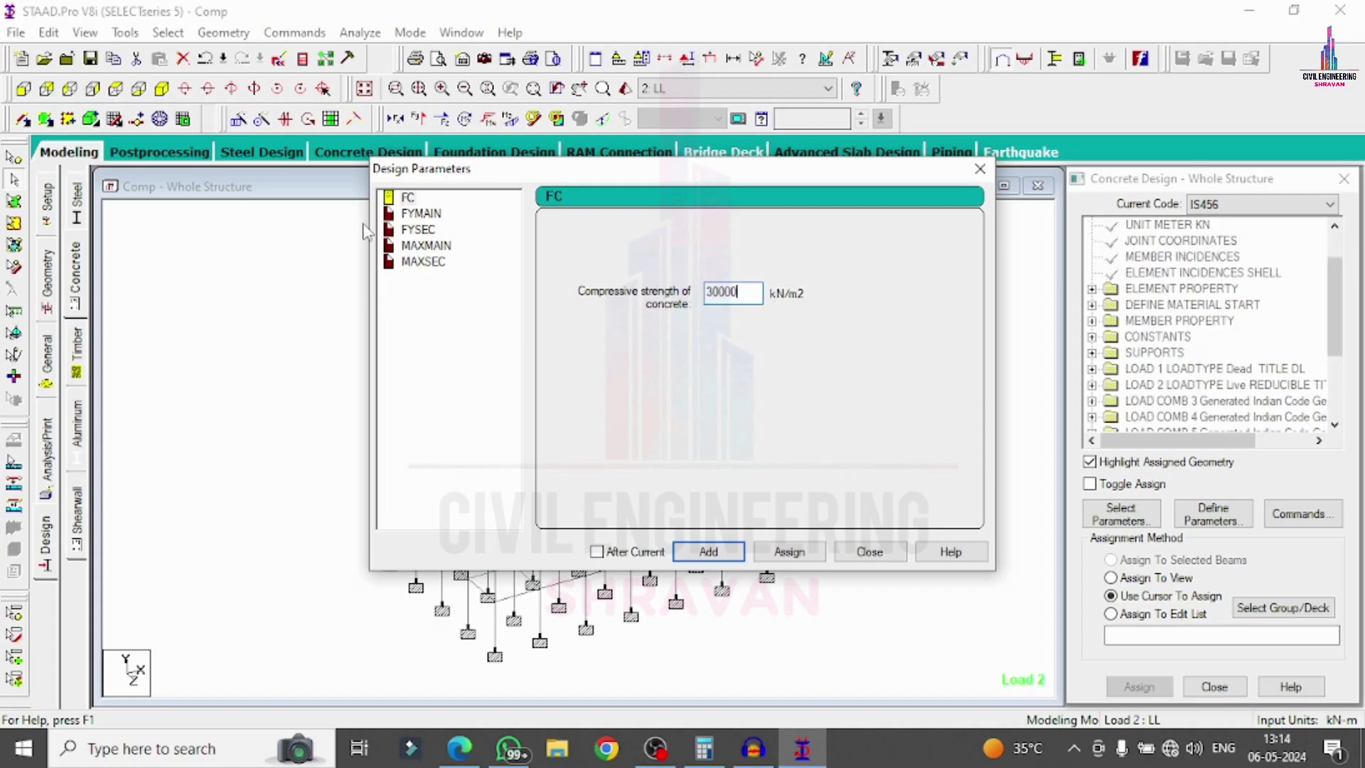
left_click(419, 213)
left_click_drag(759, 293, 706, 293)
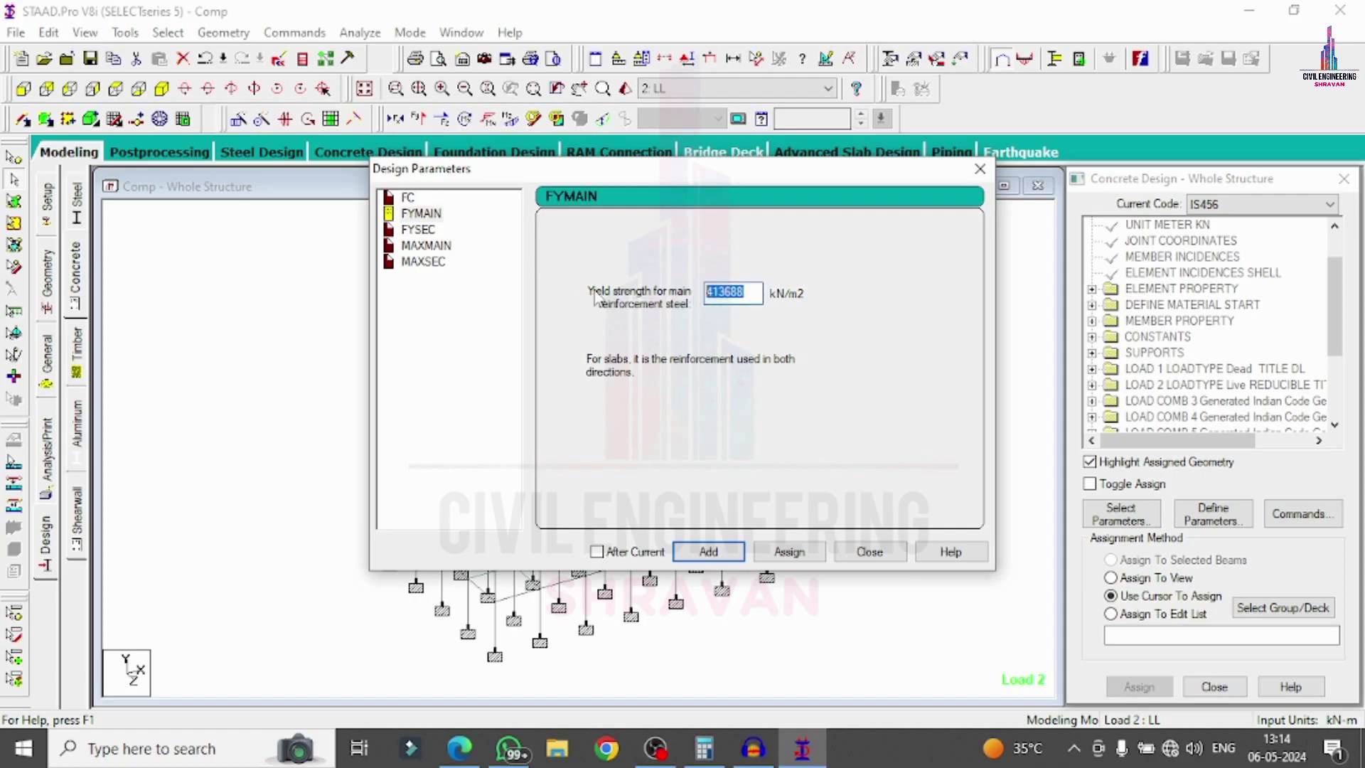
type("500000")
left_click(711, 551)
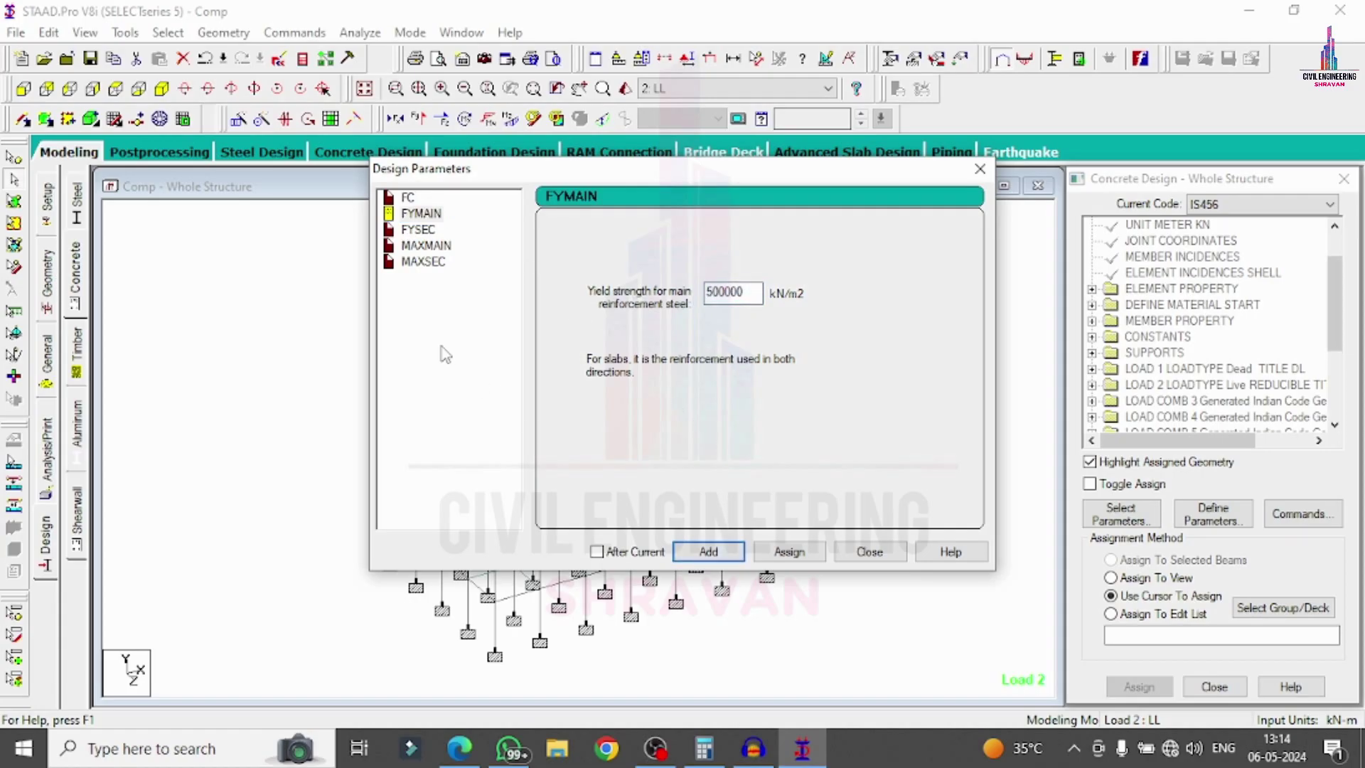
left_click(418, 230)
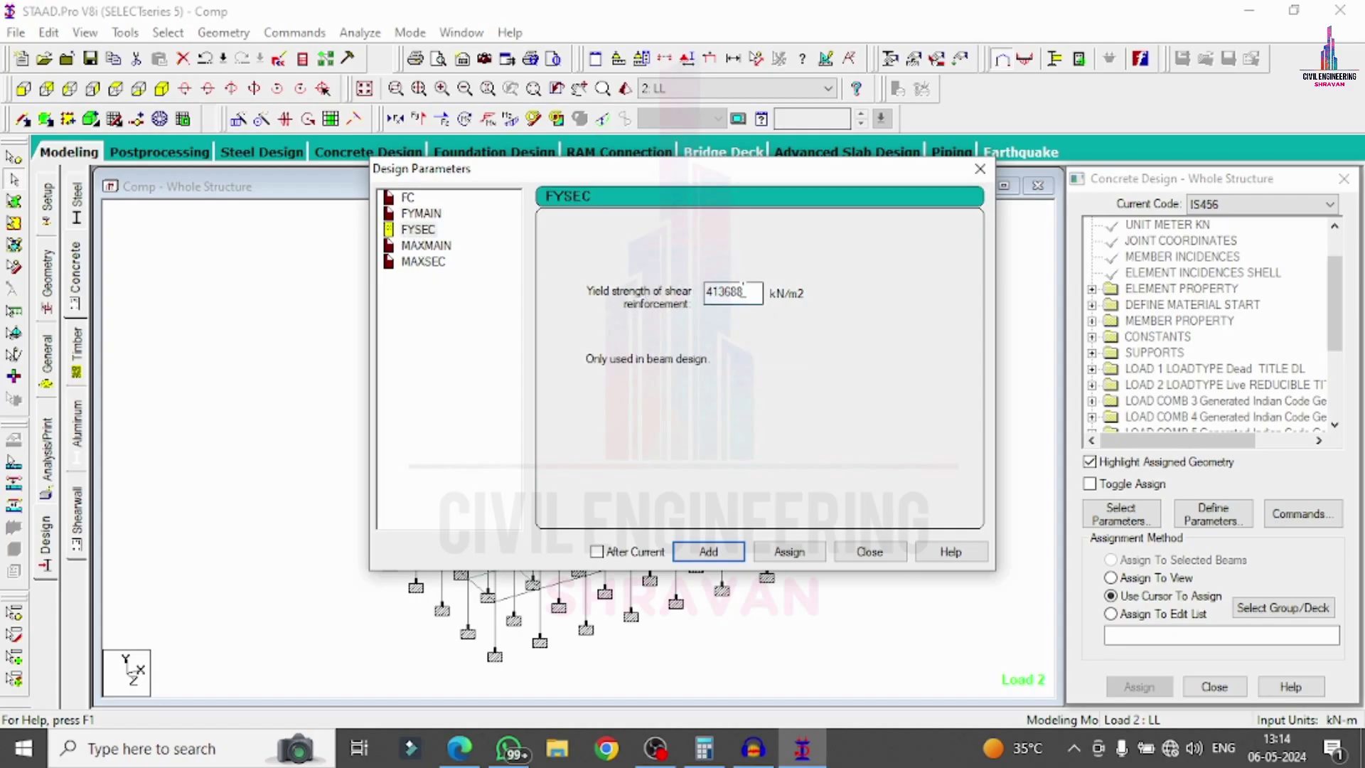
left_click_drag(759, 293, 621, 302)
type("500000")
left_click(709, 552)
- Add MAXMAIN of 16 mm and MAXSEC of 12 mm bar sizes
left_click(425, 246)
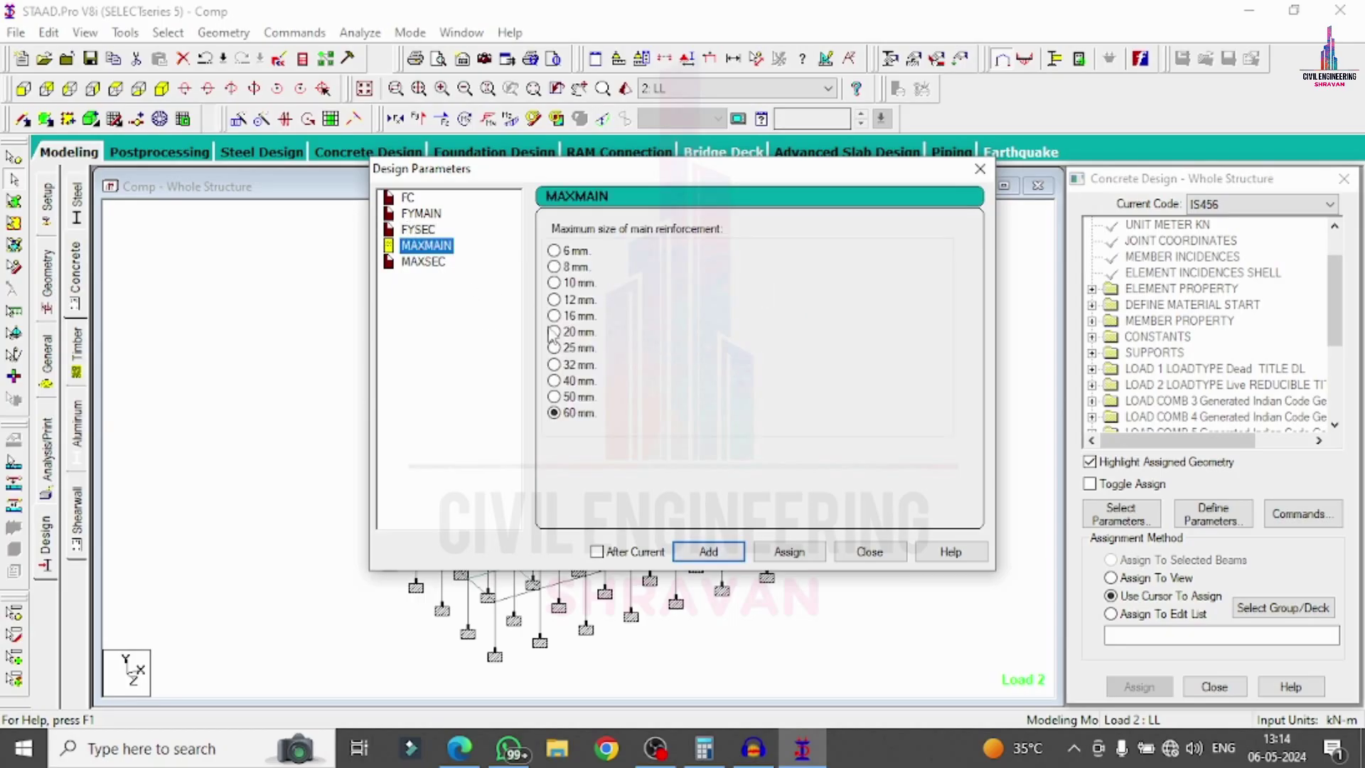
left_click(554, 315)
left_click(704, 552)
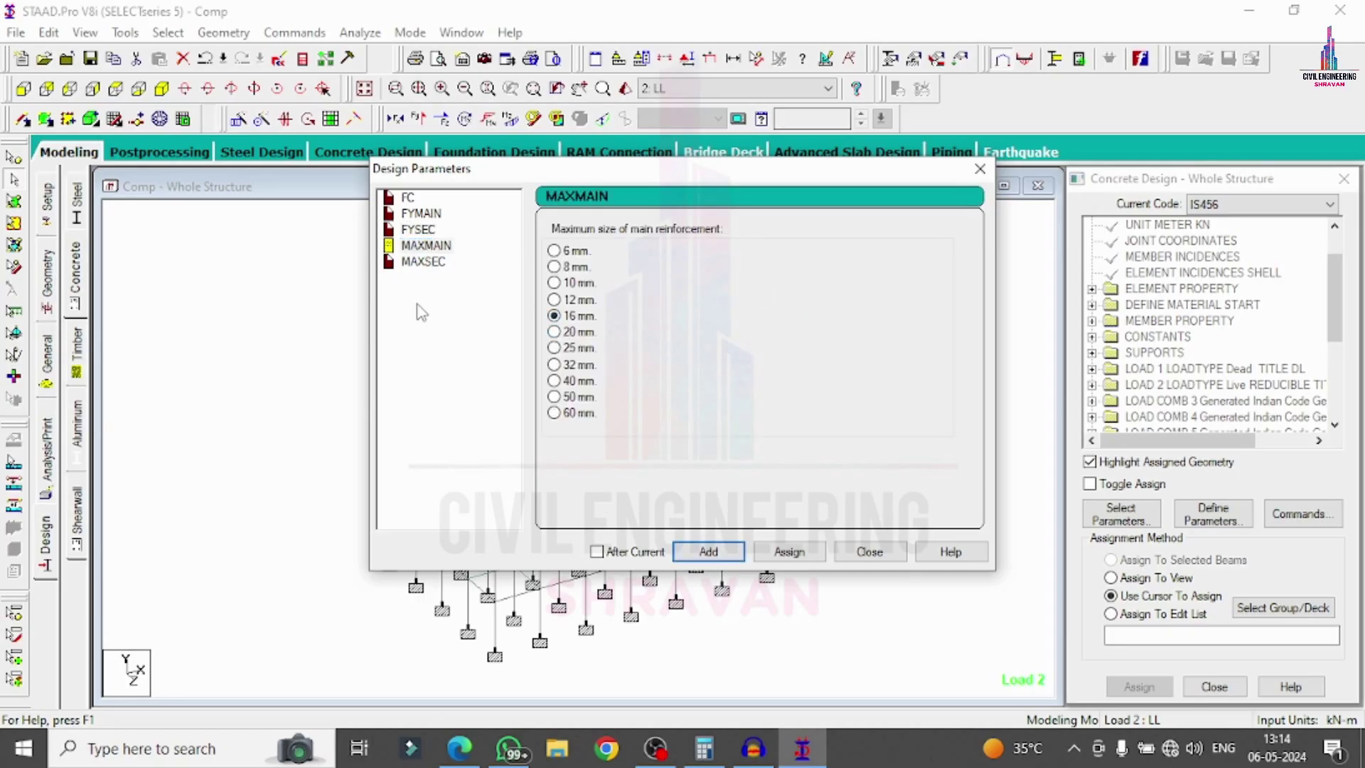
left_click(425, 262)
left_click(714, 552)
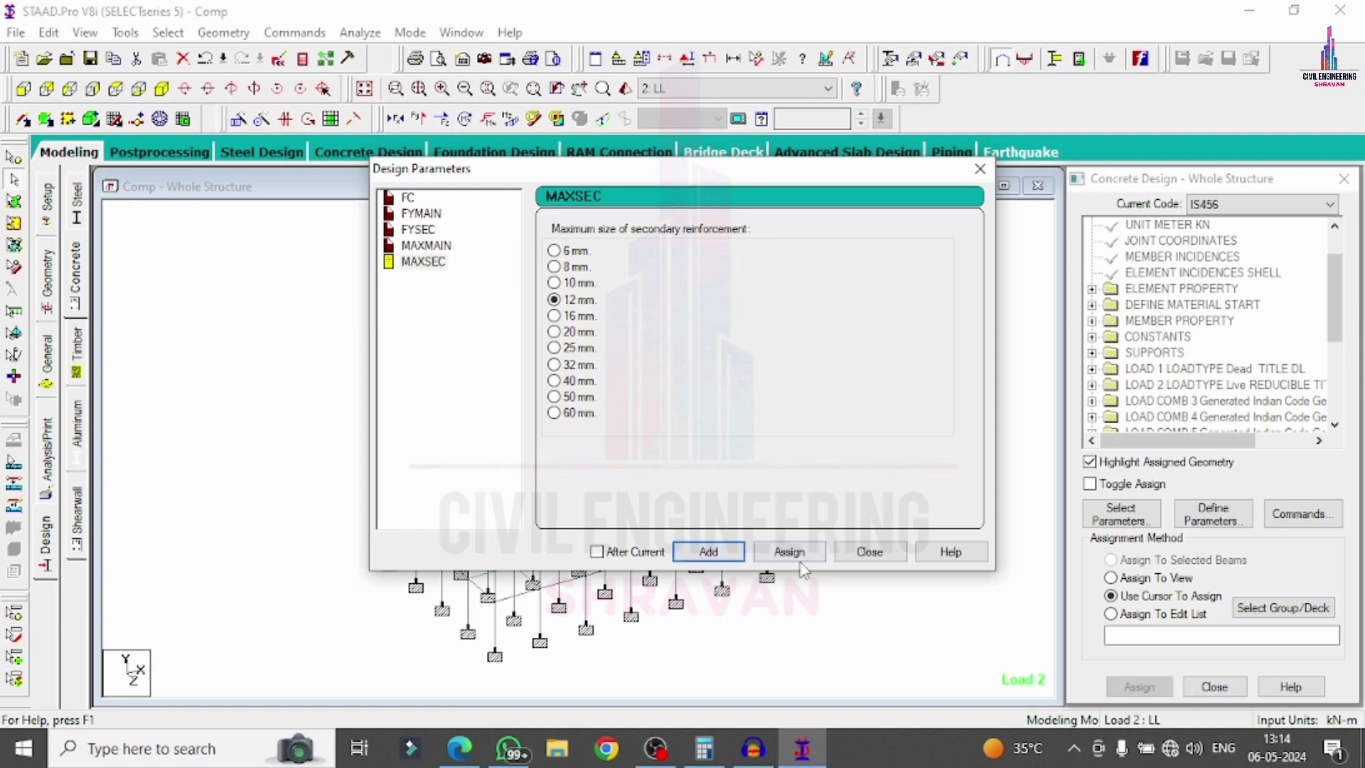
left_click(869, 552)
- Add DESIGN BEAM, DESIGN COLUMN, DESIGN SLAB/ELEMENT and TAKE OFF design commands
left_click(1321, 515)
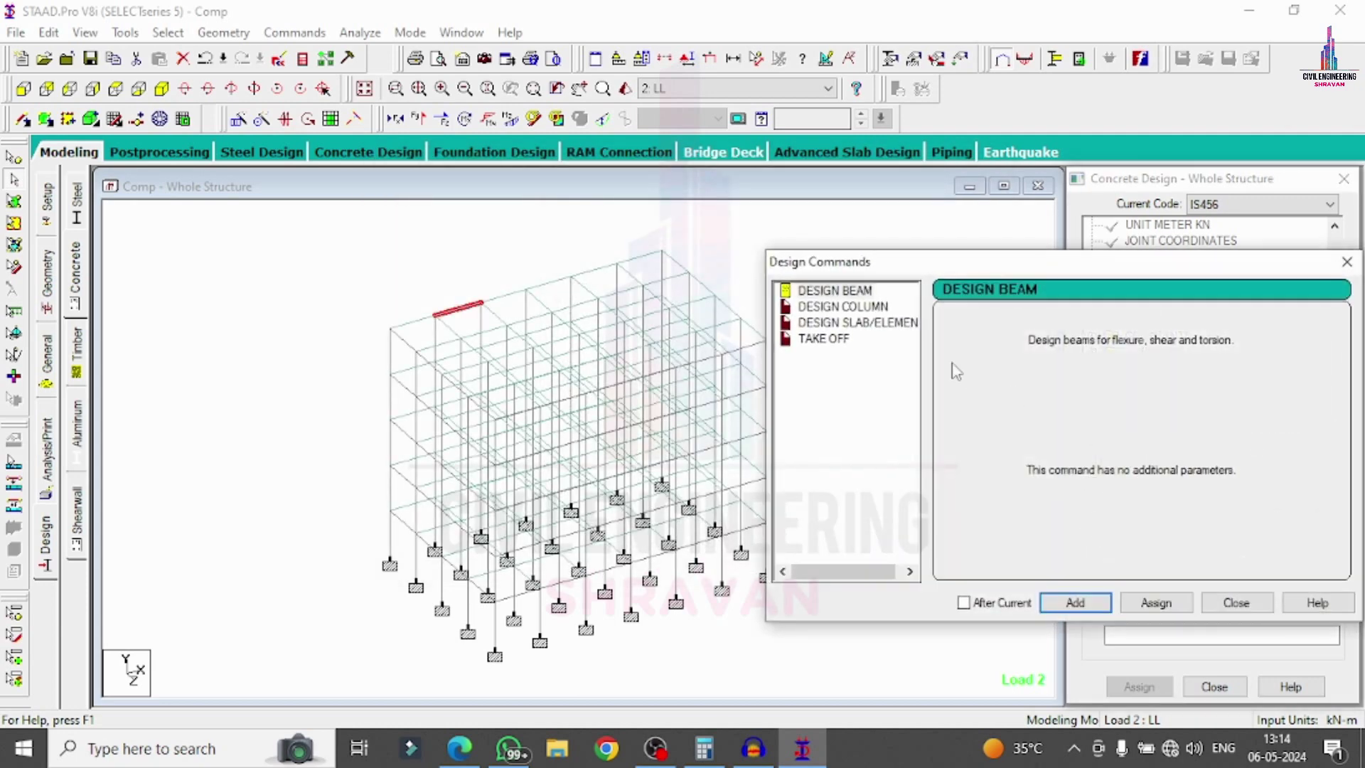
left_click(843, 306)
left_click(837, 291)
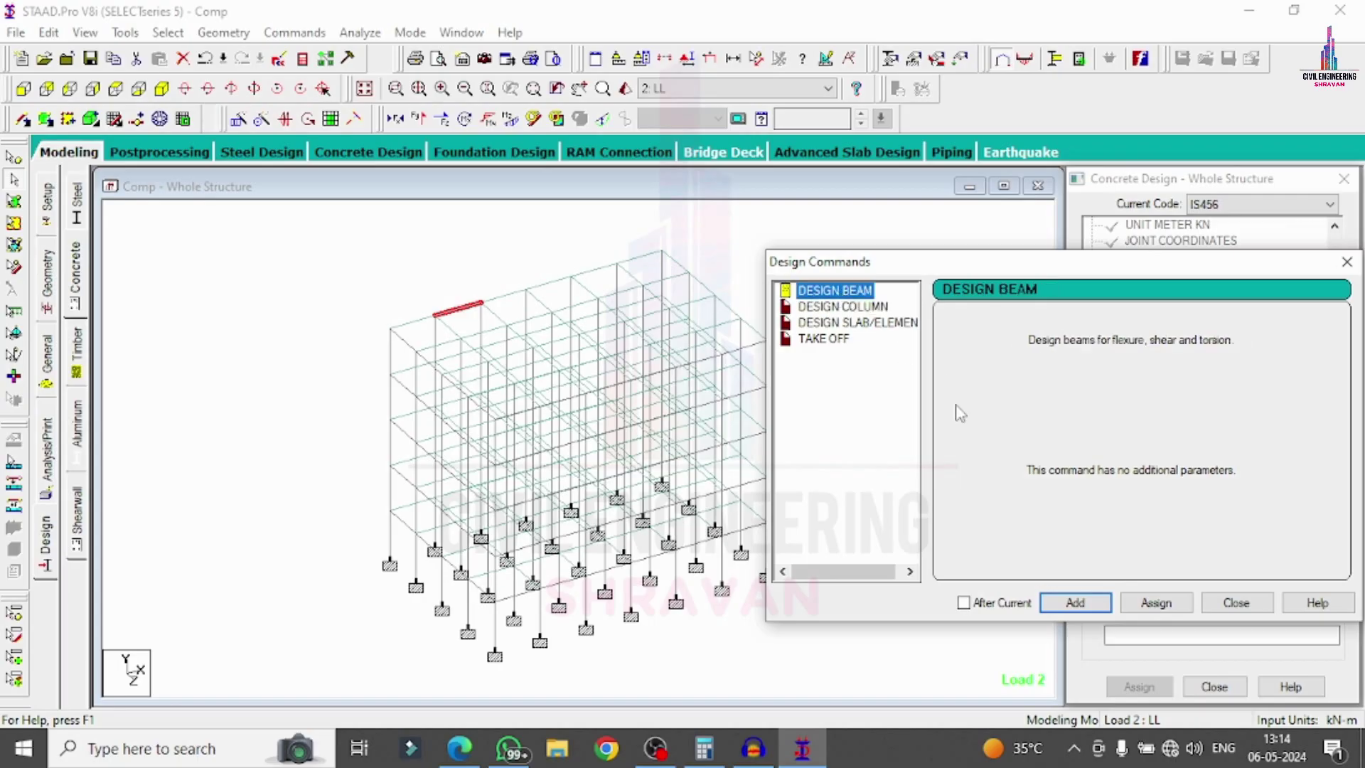
left_click(1087, 604)
left_click(846, 307)
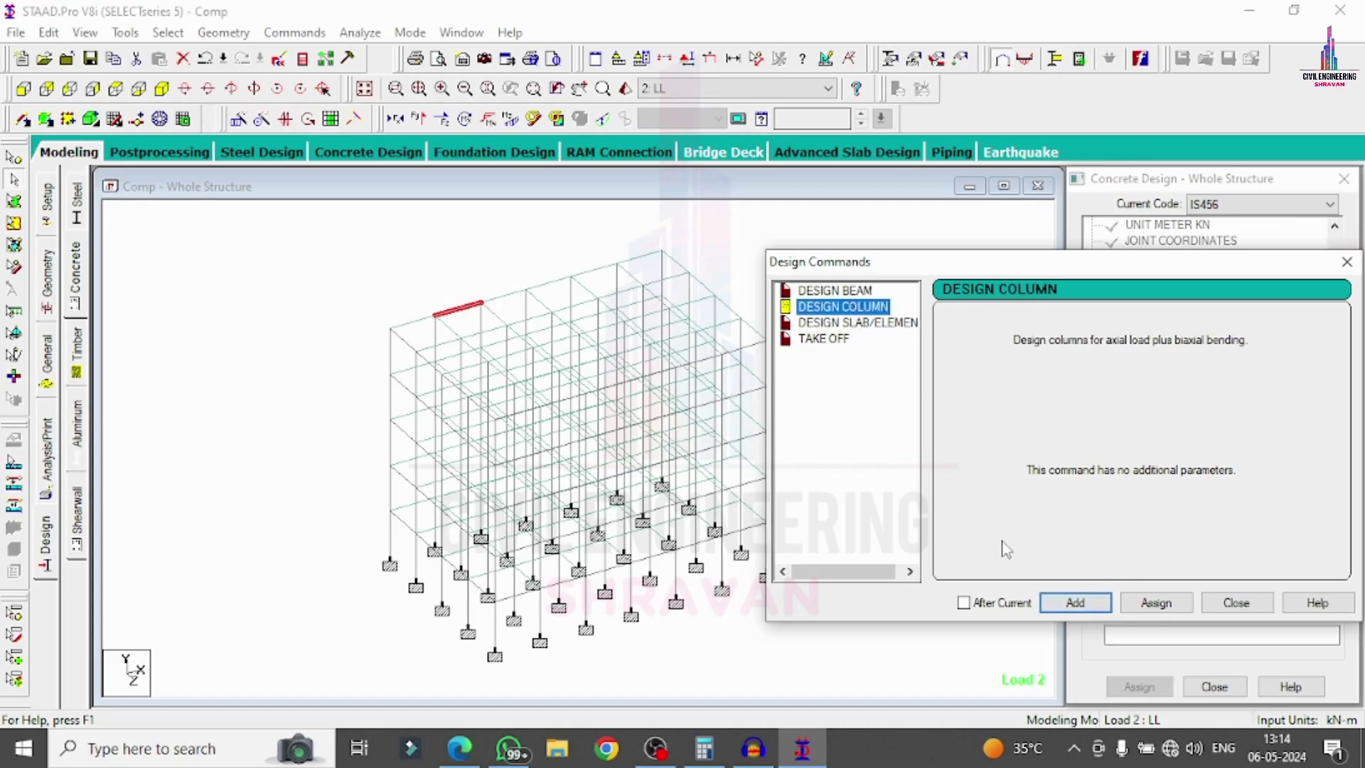
left_click(1070, 603)
left_click(828, 322)
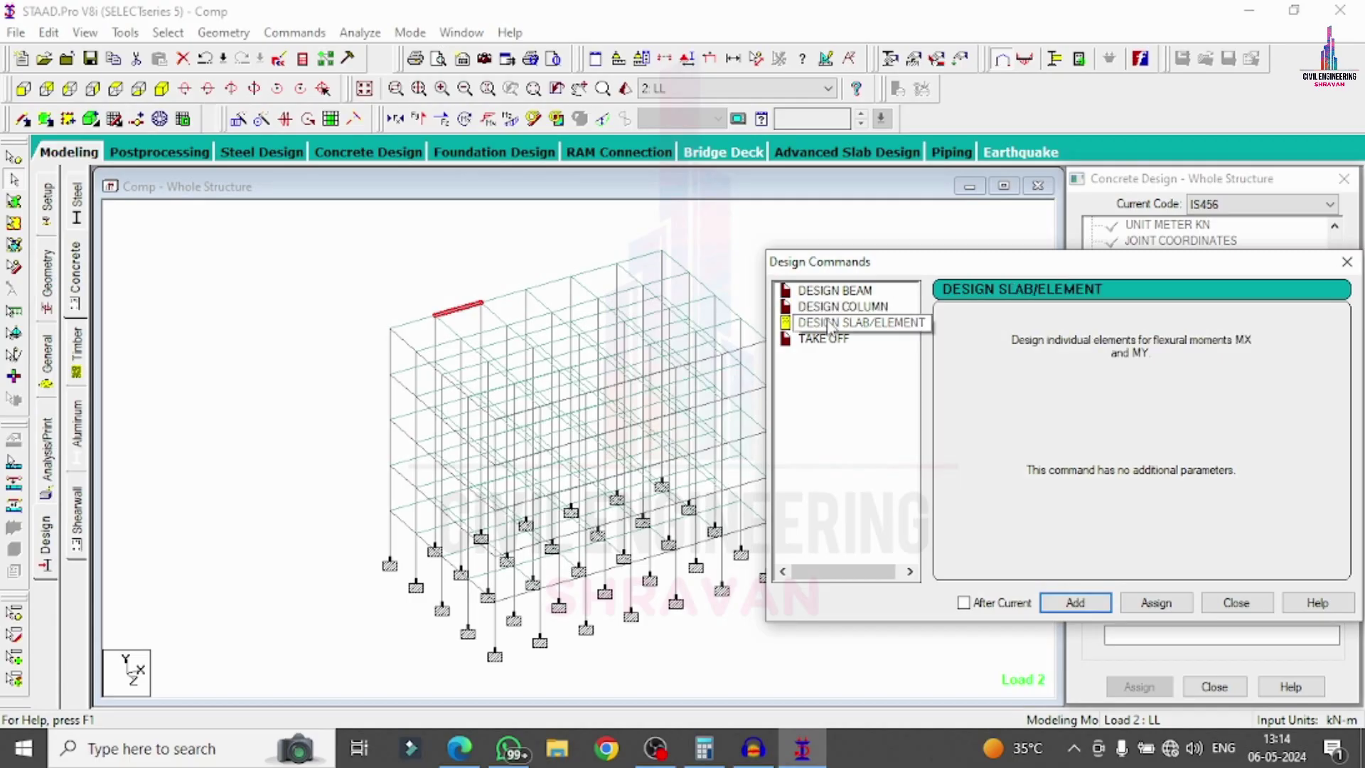
left_click(1075, 602)
left_click(823, 339)
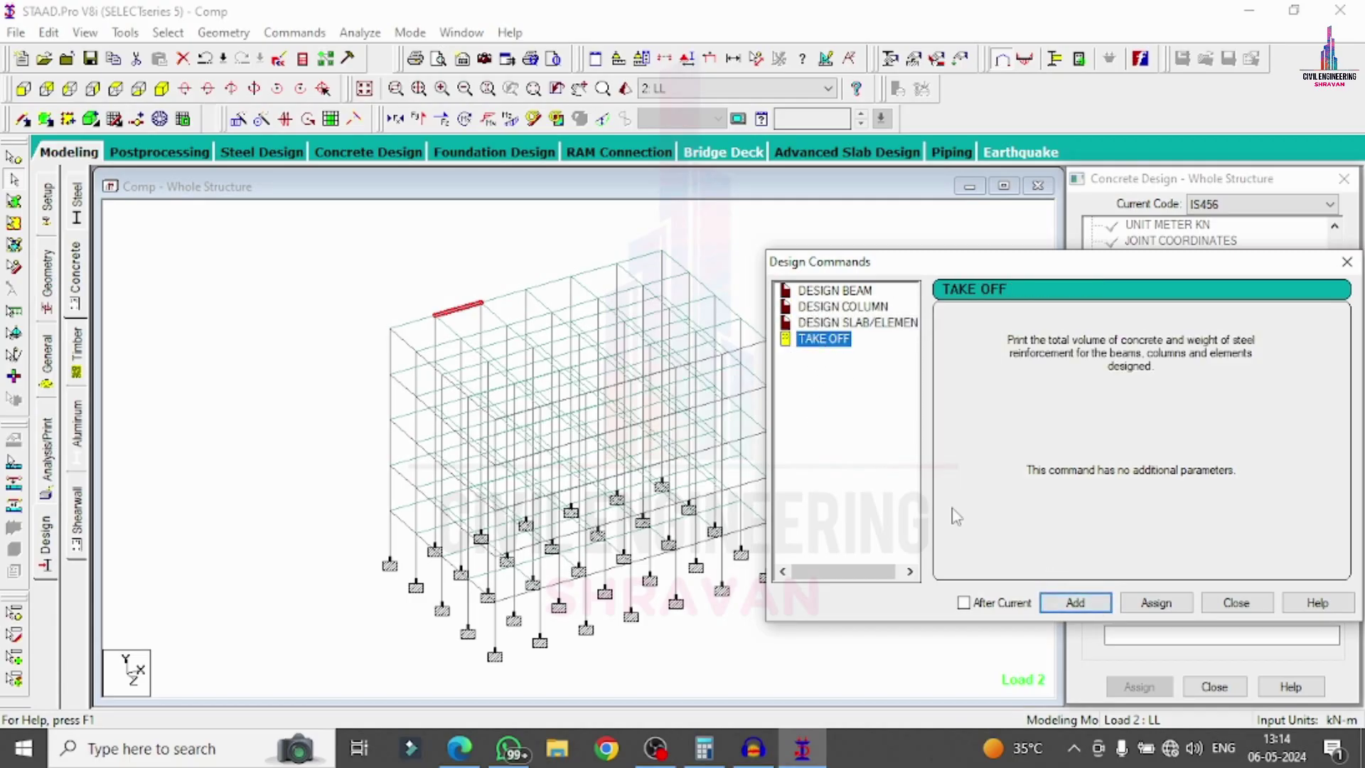
left_click(1075, 602)
left_click(1236, 602)
- Select the FC 30000 parameter for assignment to everything in view
scroll(1339, 410, "down", 5)
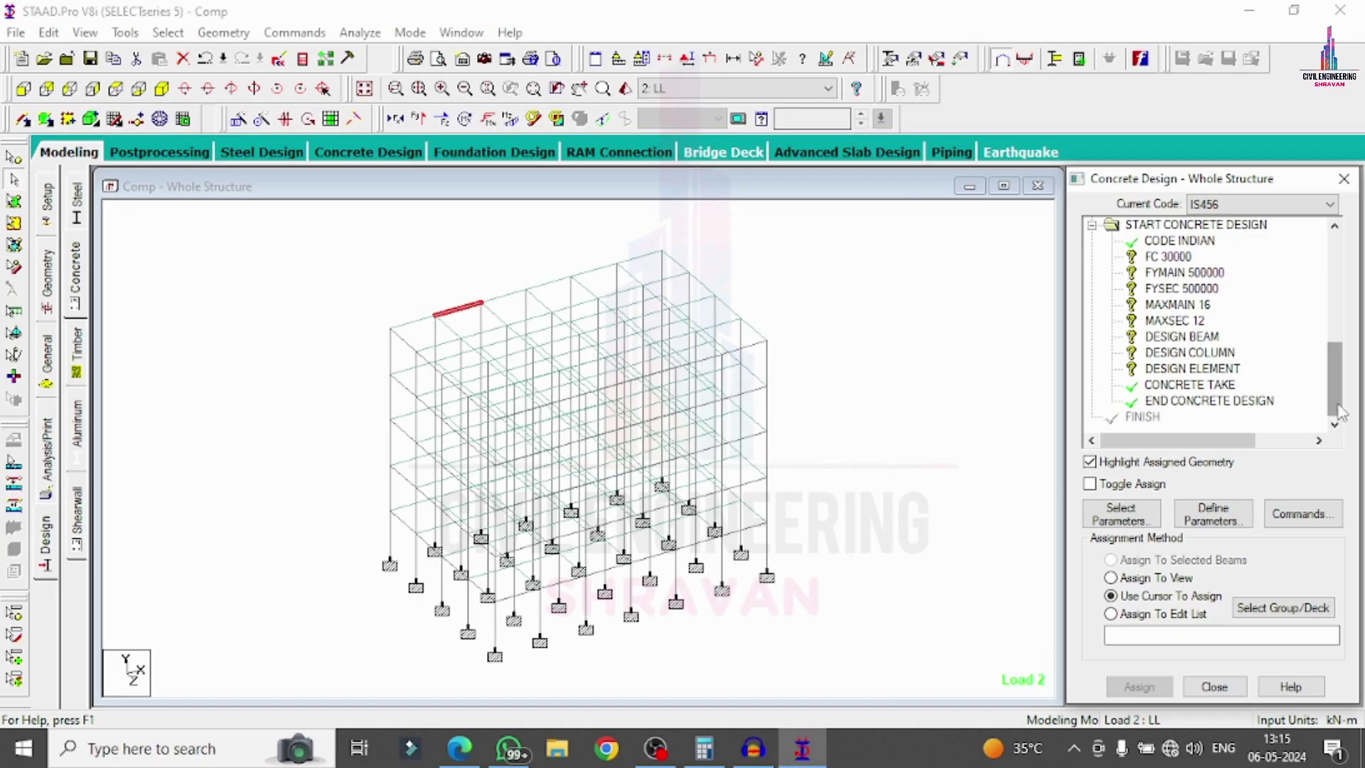
left_click(1165, 256)
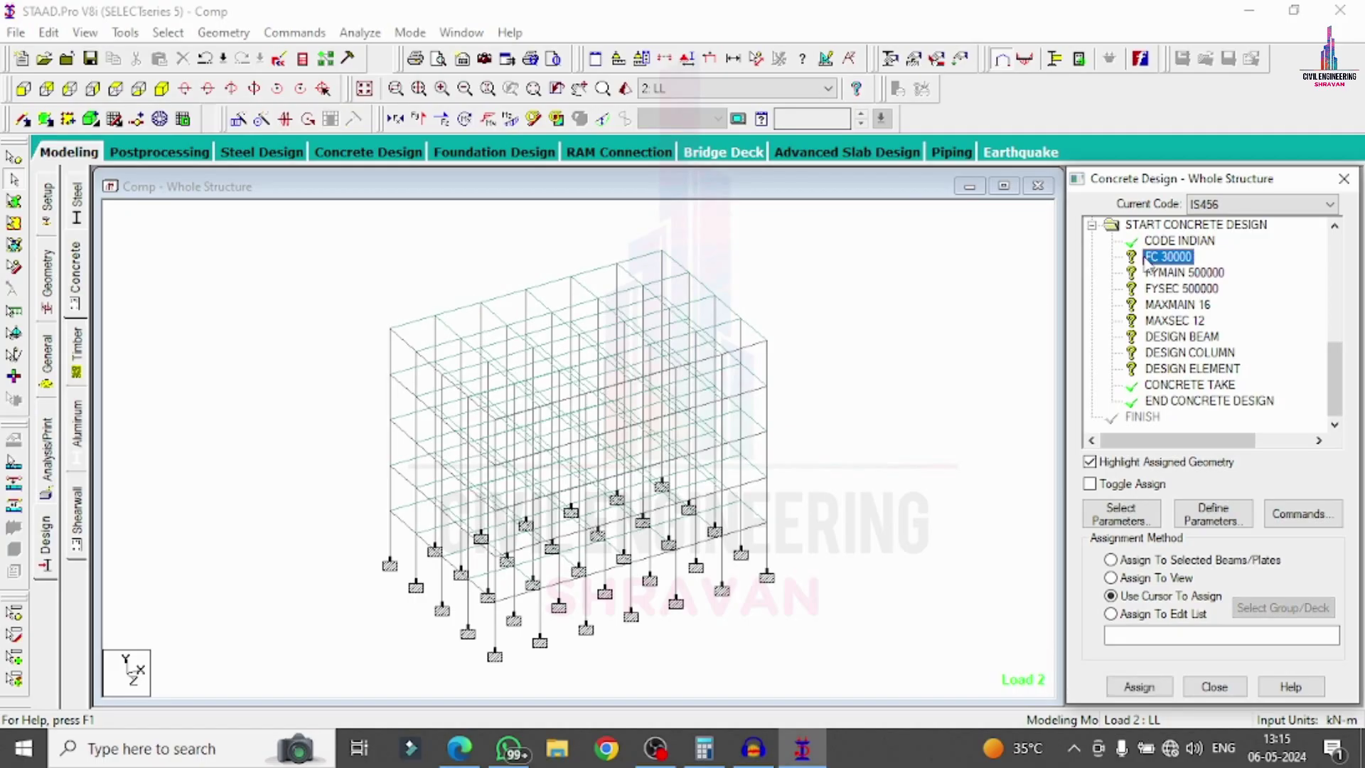
left_click(1138, 580)
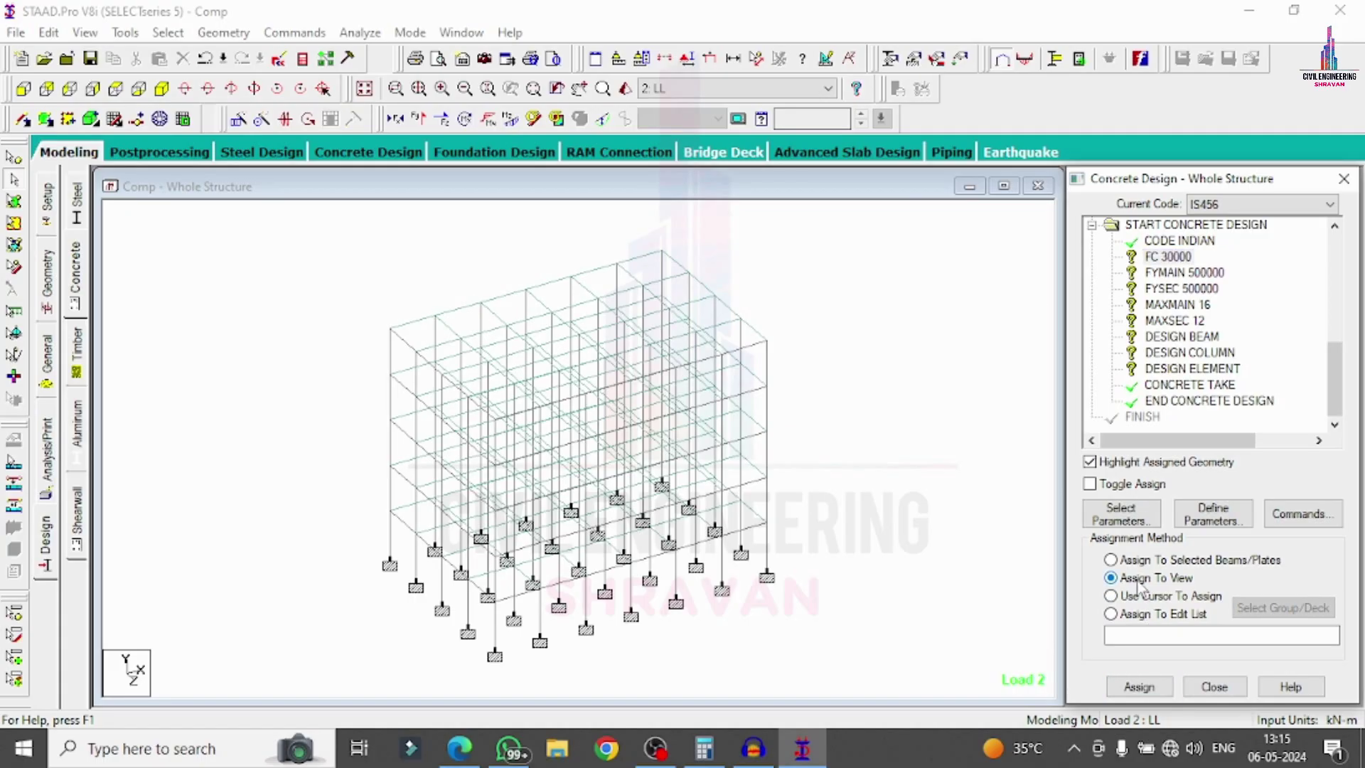
- Assign FC 30000, FYMAIN 500000 and FYSEC 500000 to the whole structure
left_click(1137, 685)
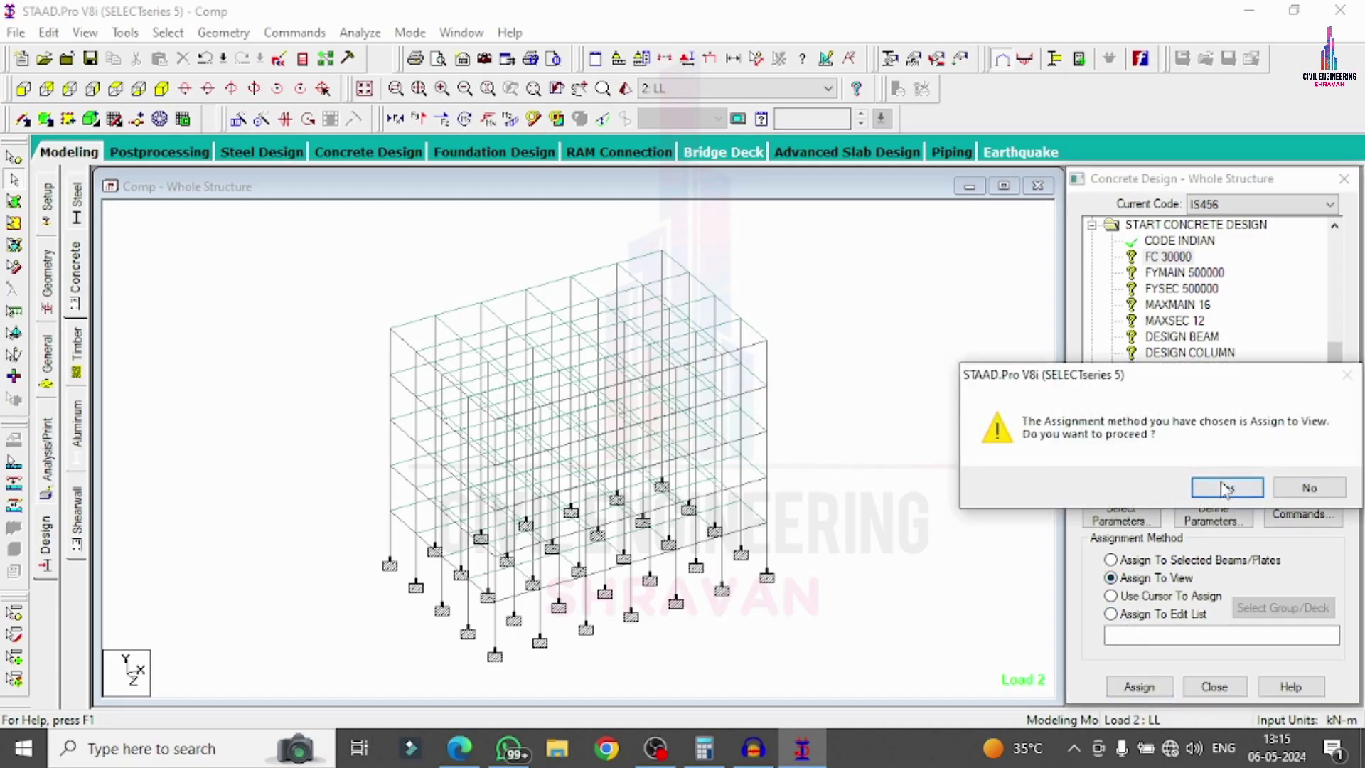
left_click(1225, 488)
left_click(1181, 273)
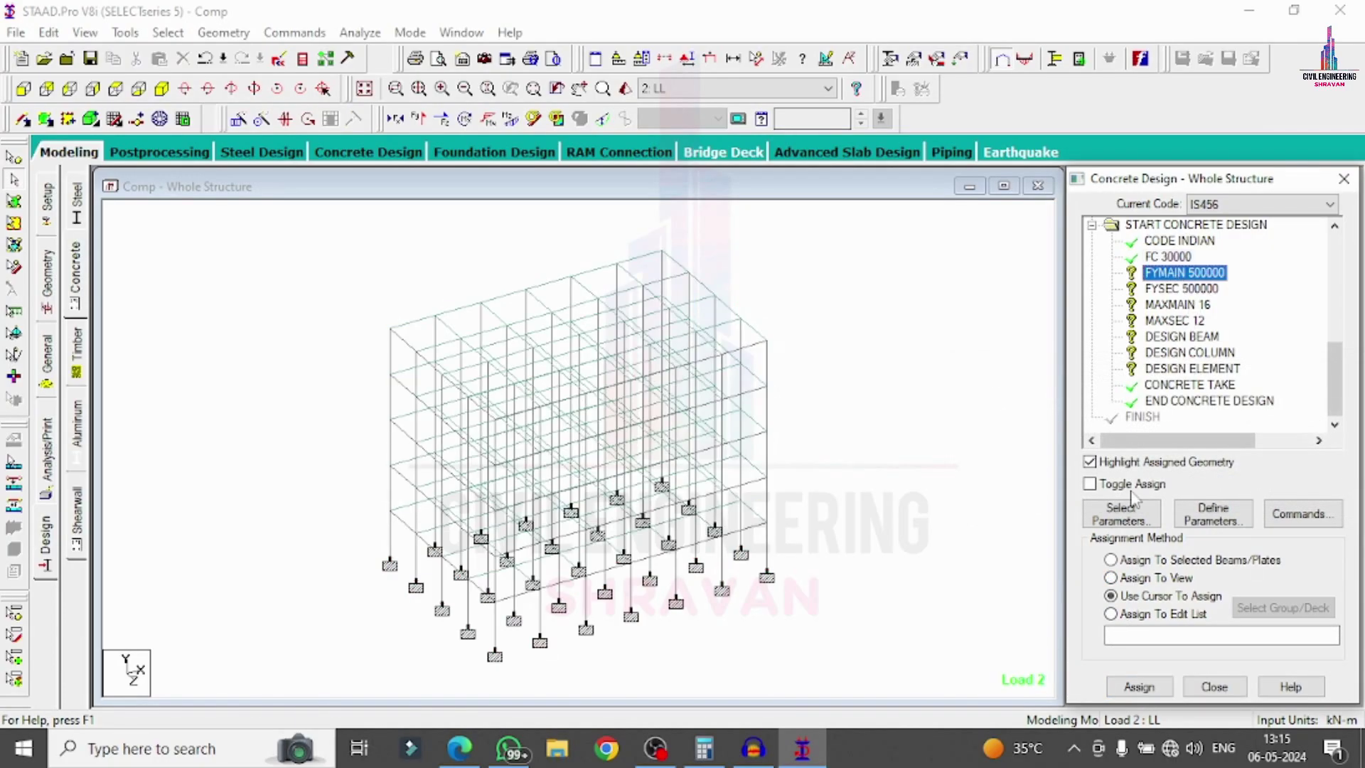
left_click(1110, 577)
left_click(1138, 686)
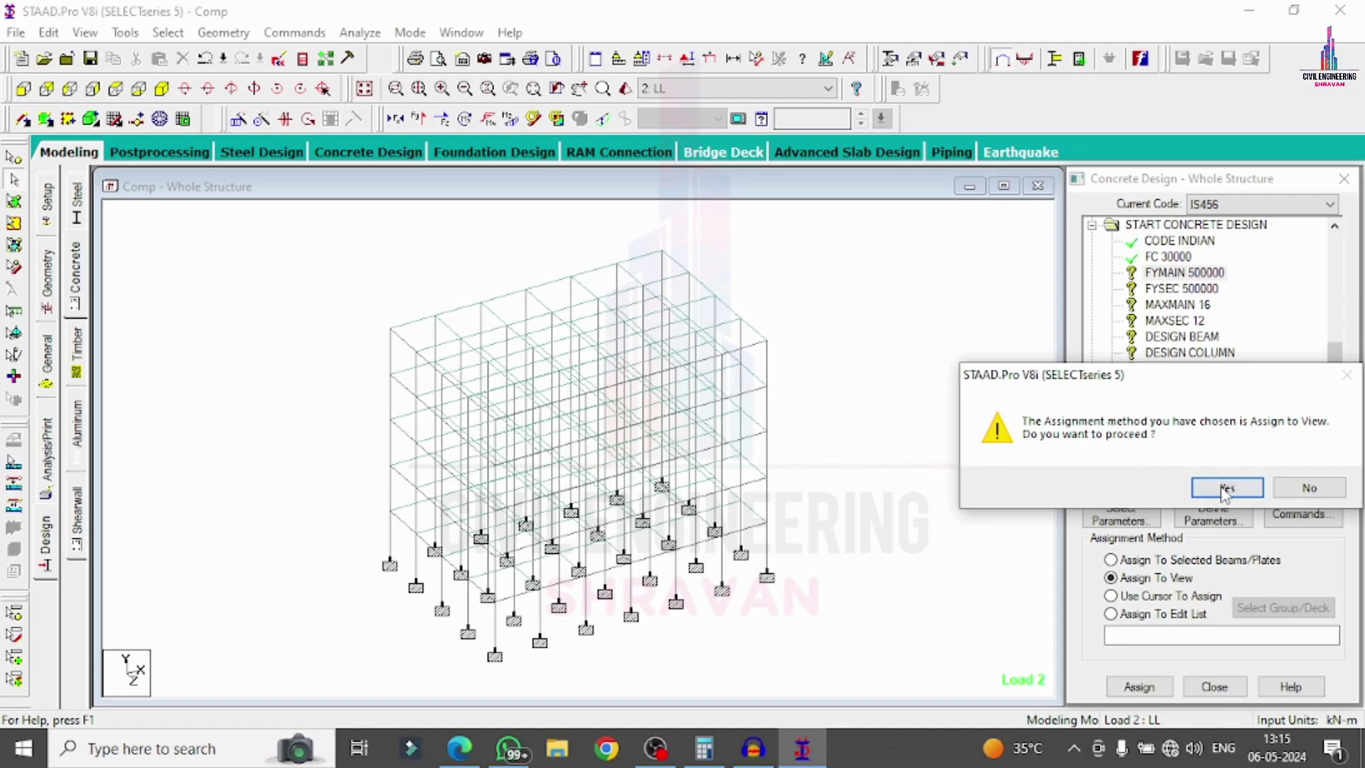
left_click(1226, 488)
left_click(1166, 288)
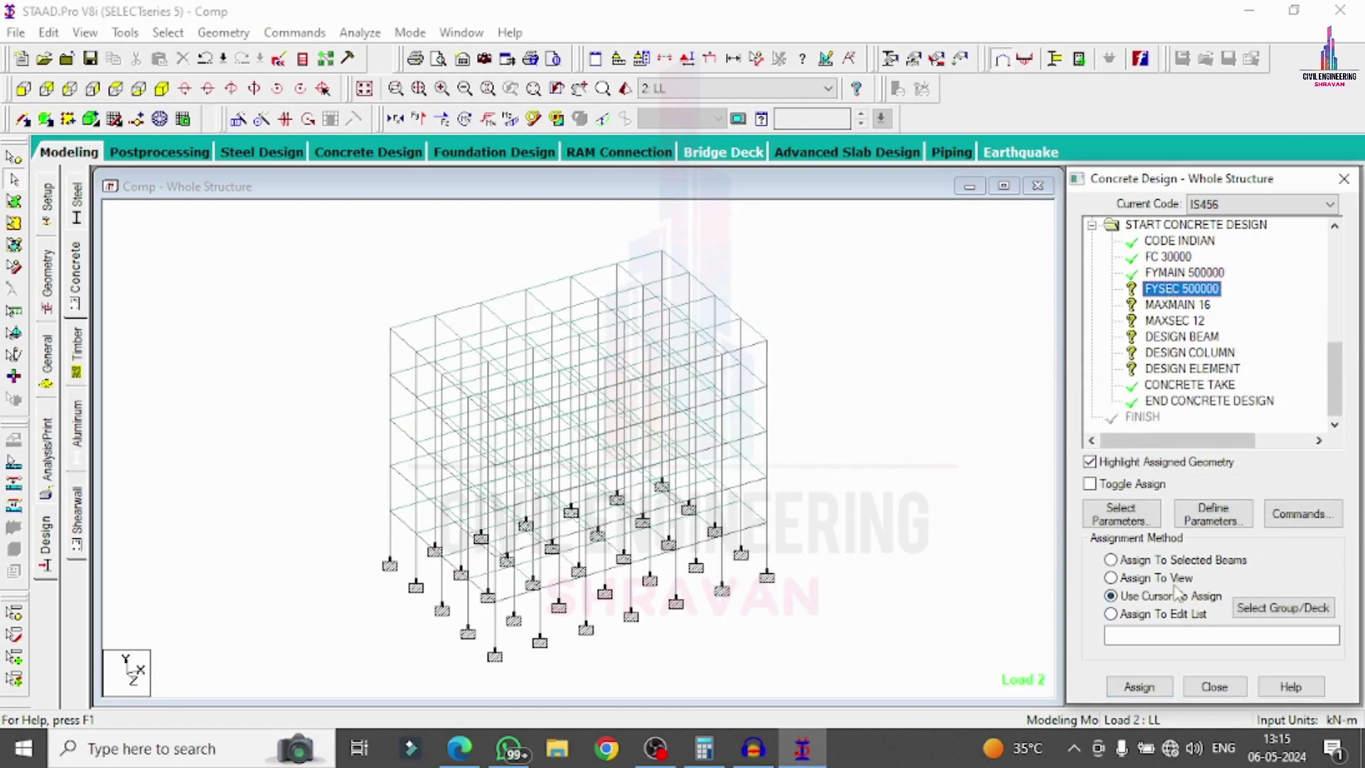
left_click(1152, 577)
left_click(1138, 686)
left_click(1219, 488)
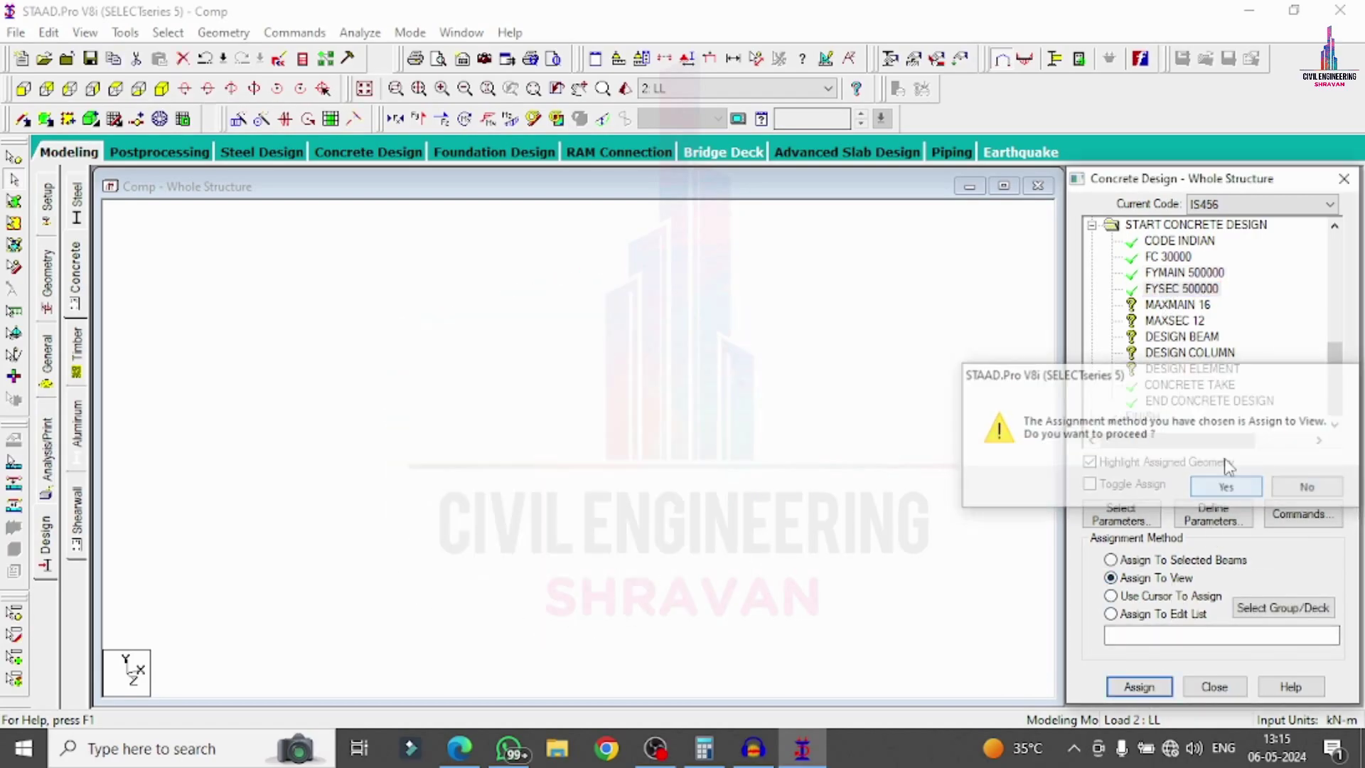
- Assign MAXMAIN 16 and MAXSEC 12 to the whole structure
left_click(1171, 304)
left_click(1157, 579)
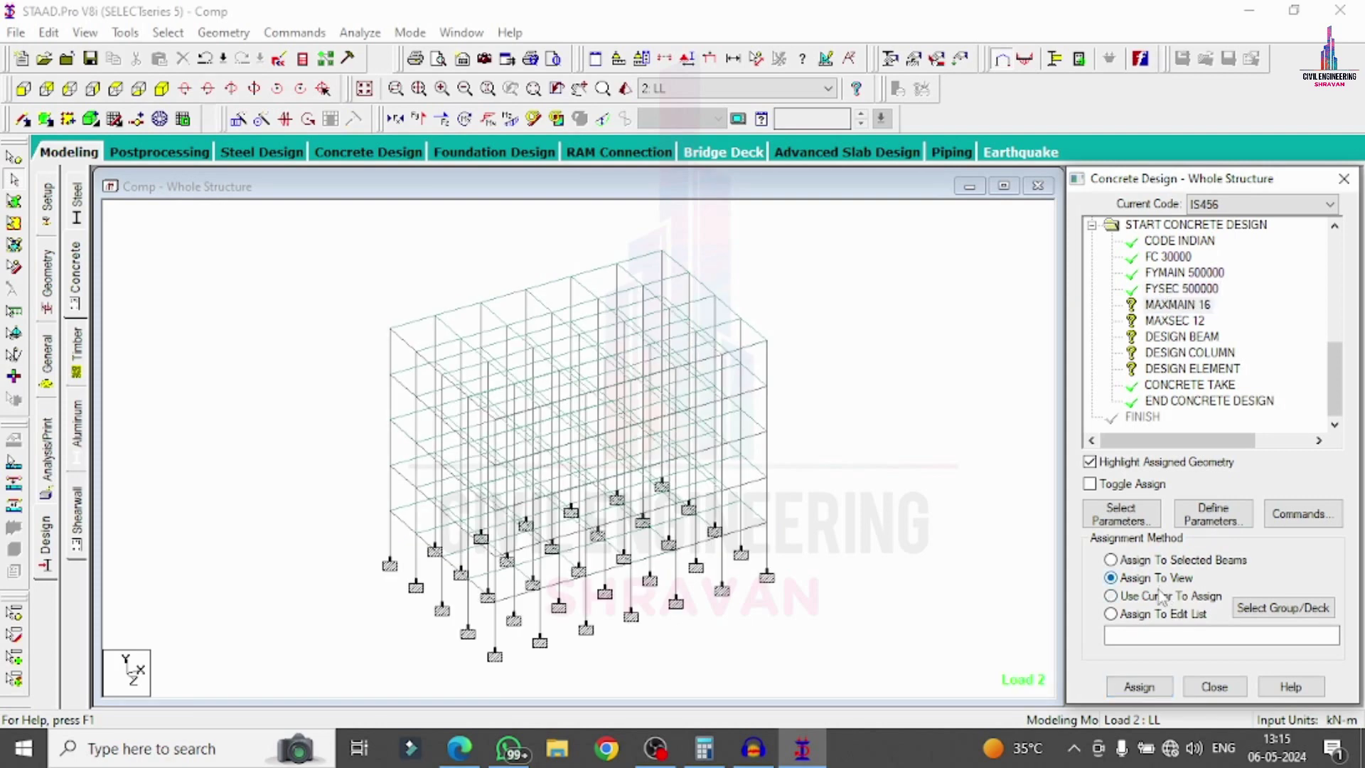
left_click(1139, 685)
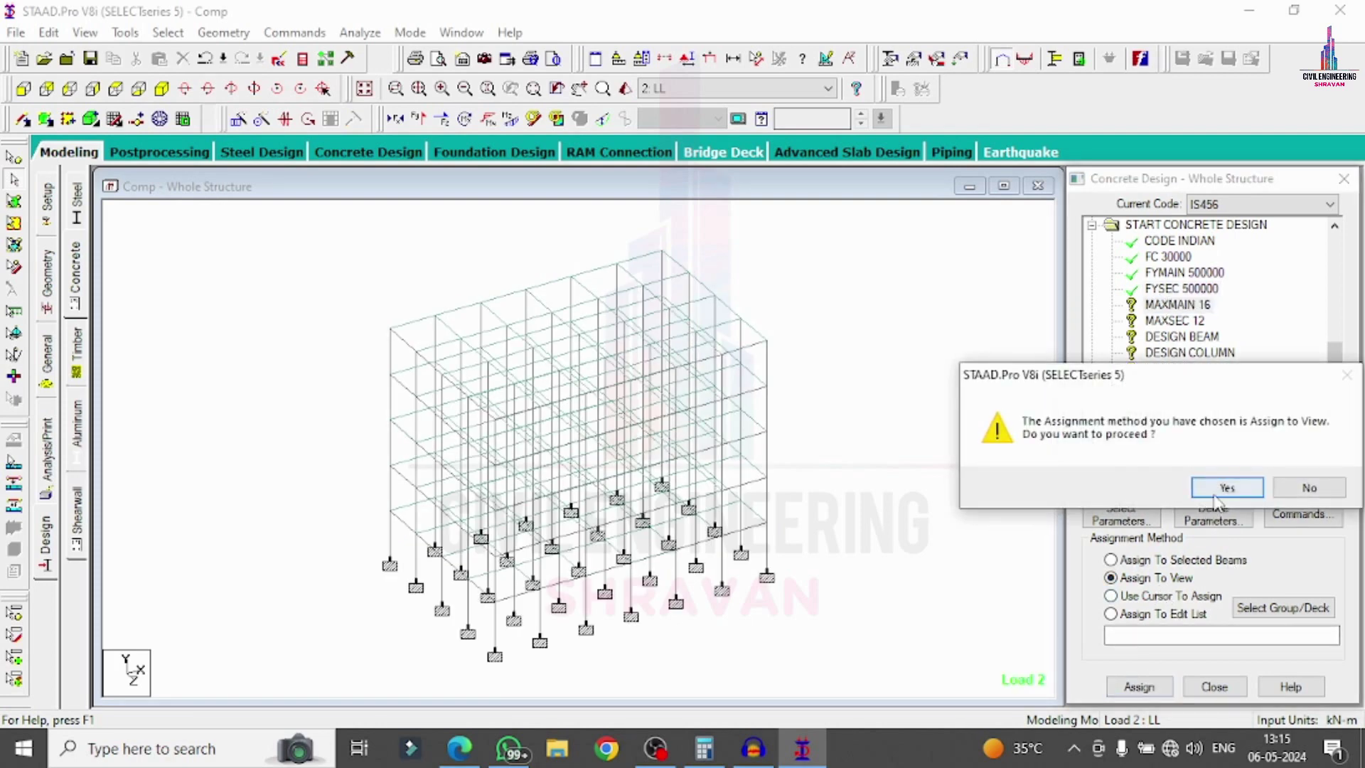
left_click(1221, 488)
left_click(1173, 321)
left_click(1111, 577)
left_click(1138, 686)
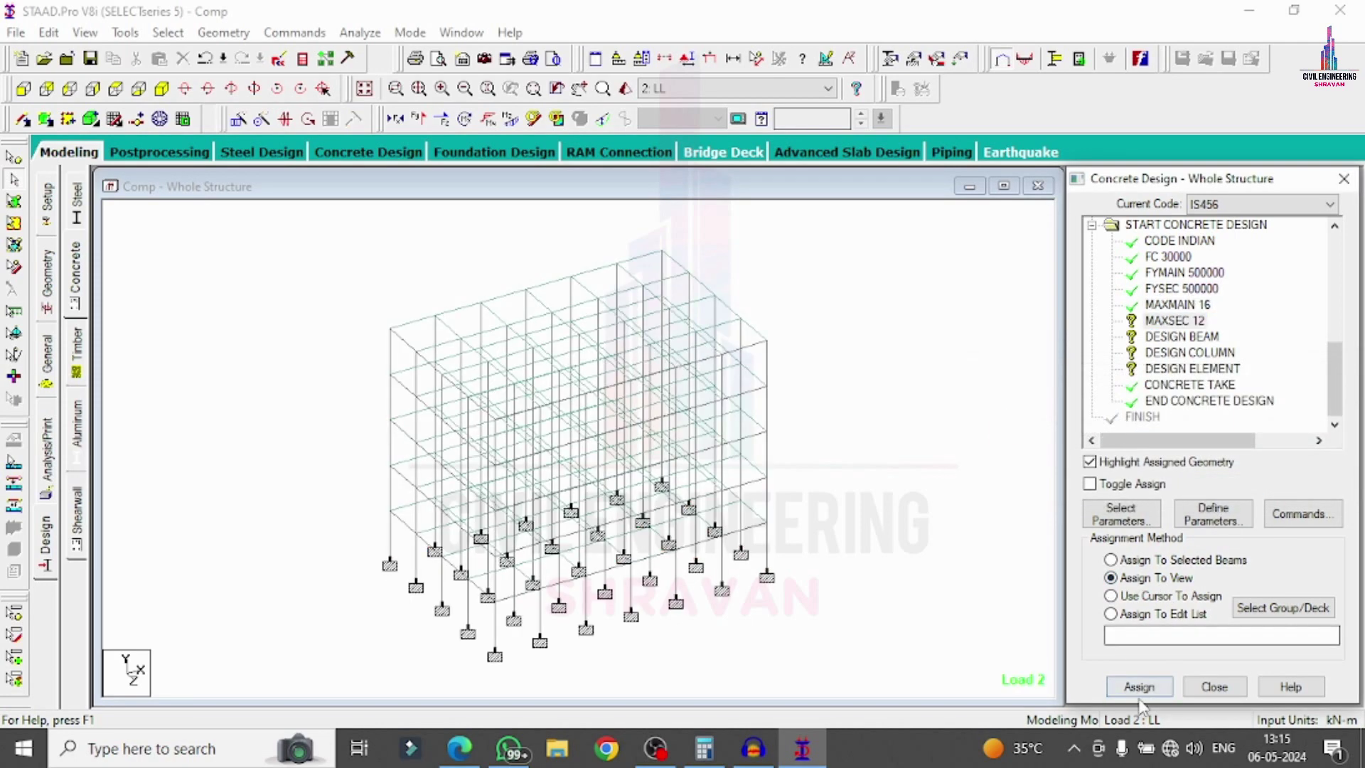
left_click(1138, 686)
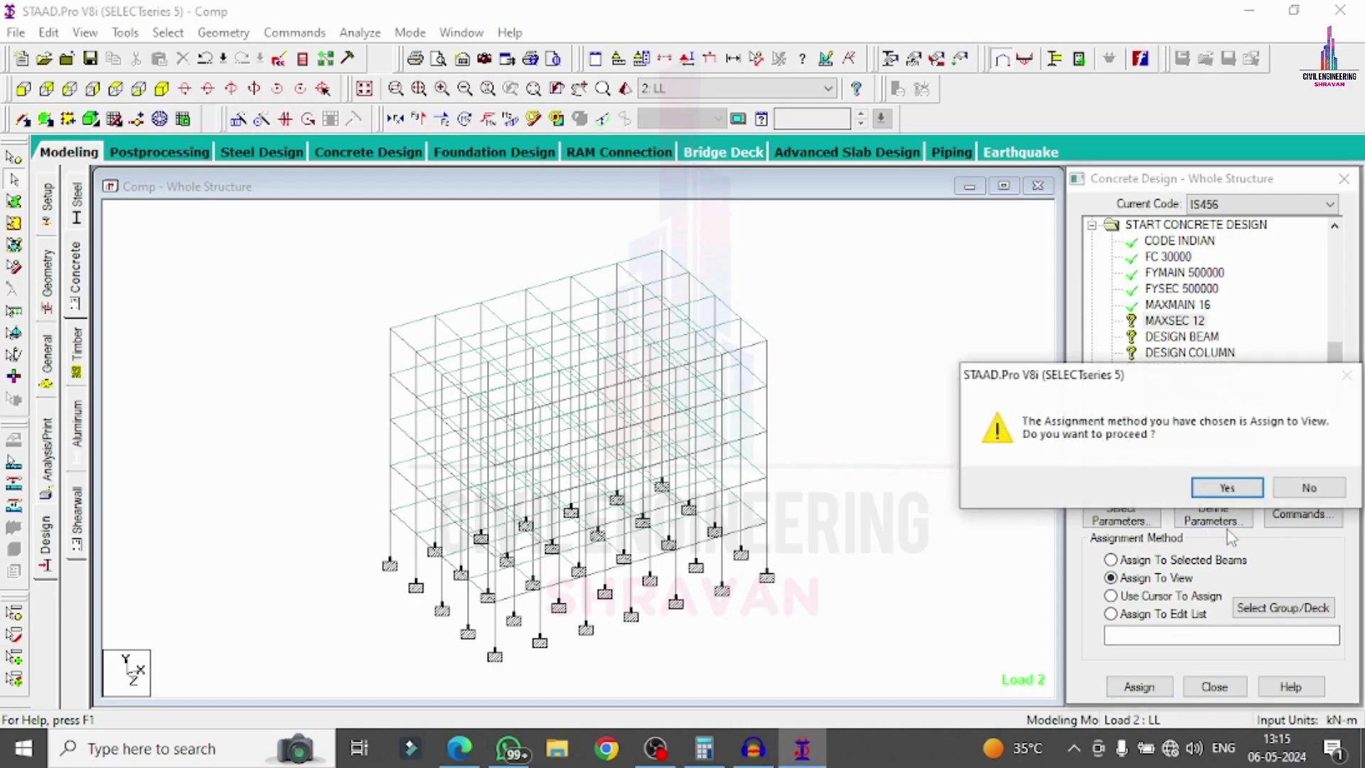
left_click(1222, 486)
left_click(1180, 352)
left_click(1180, 336)
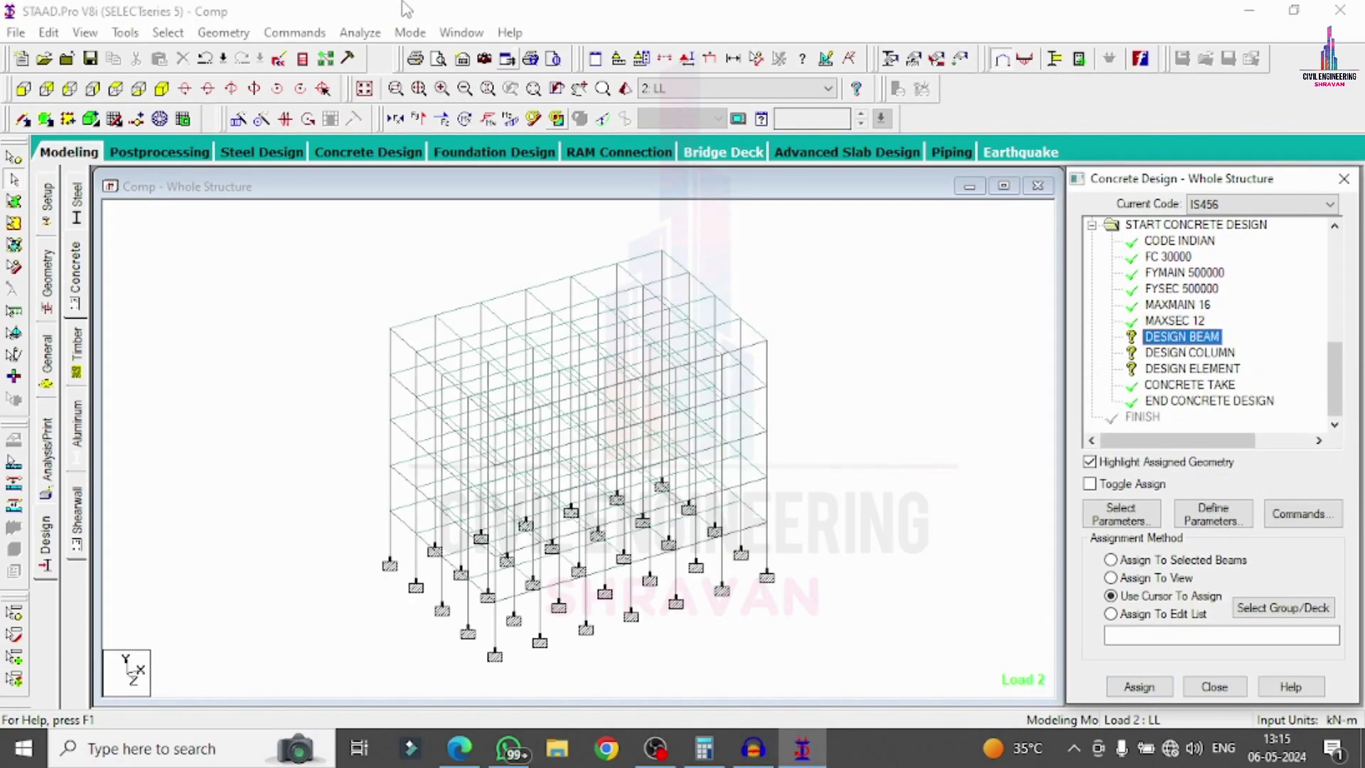
- Assign DESIGN BEAM to all beams parallel to X and Z
left_click(167, 32)
mouse_move(217, 390)
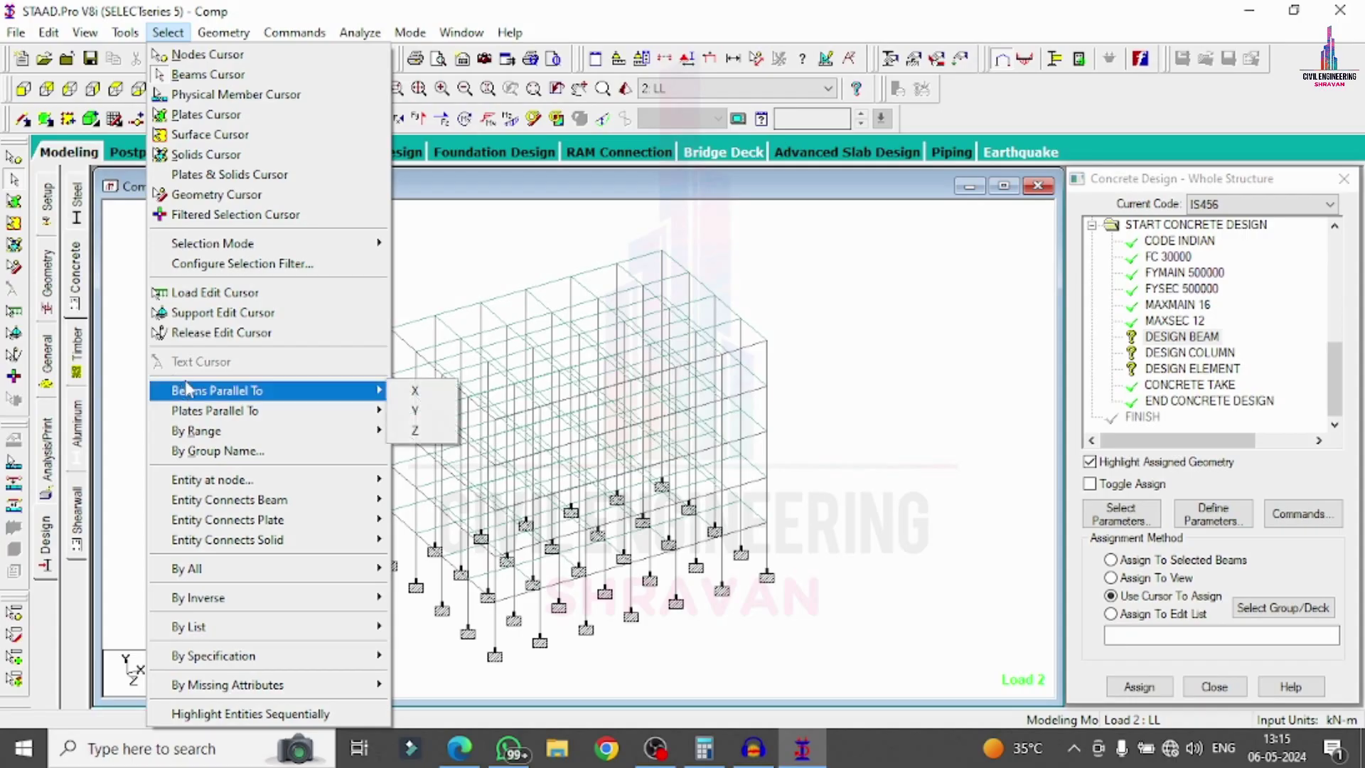
left_click(408, 390)
left_click(168, 32)
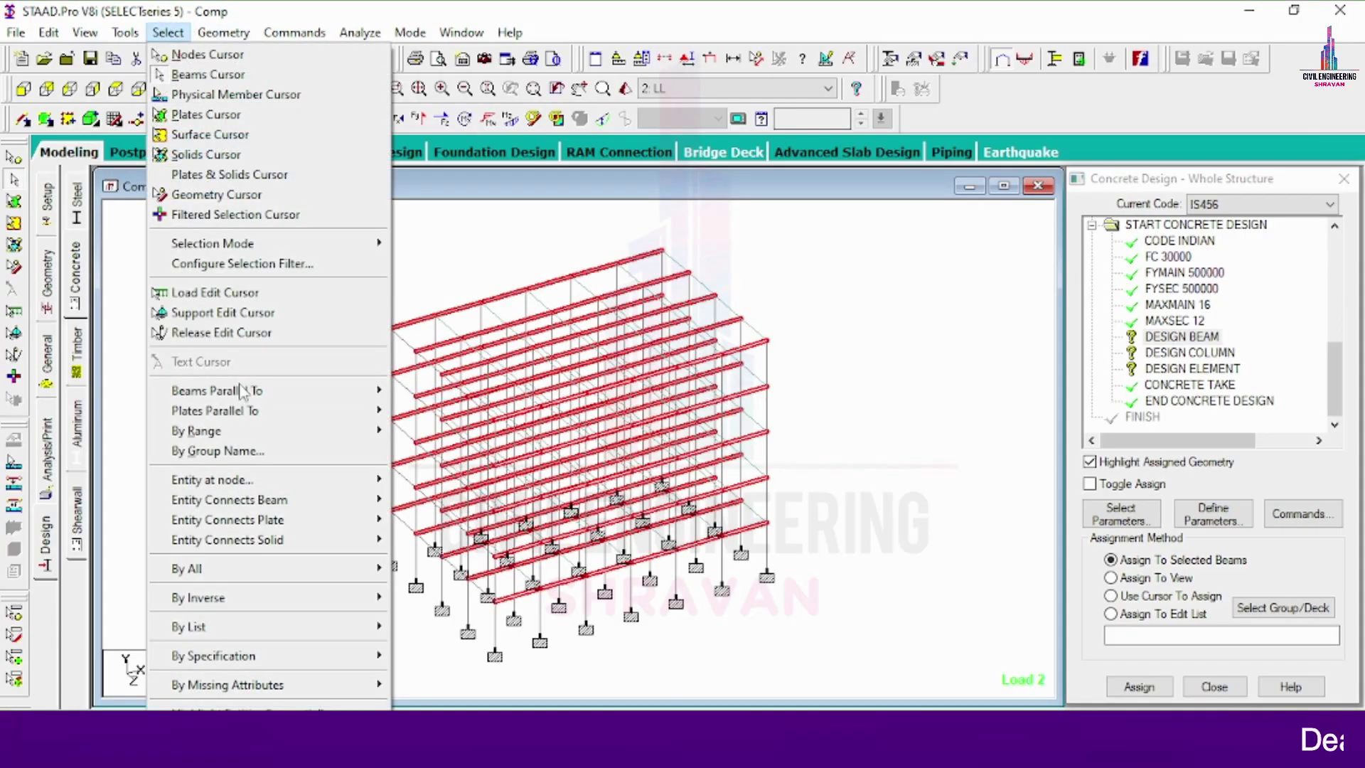
left_click(425, 431)
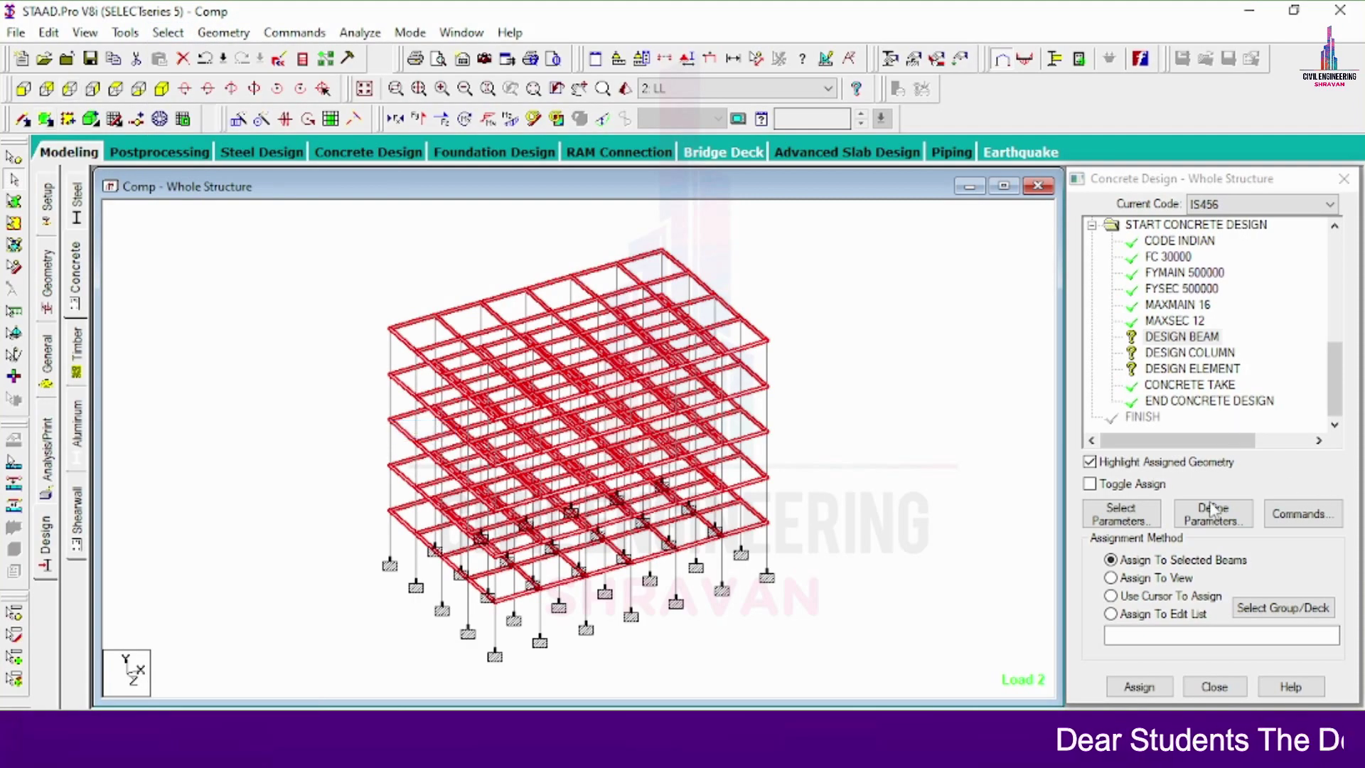
left_click(1141, 685)
left_click(1217, 489)
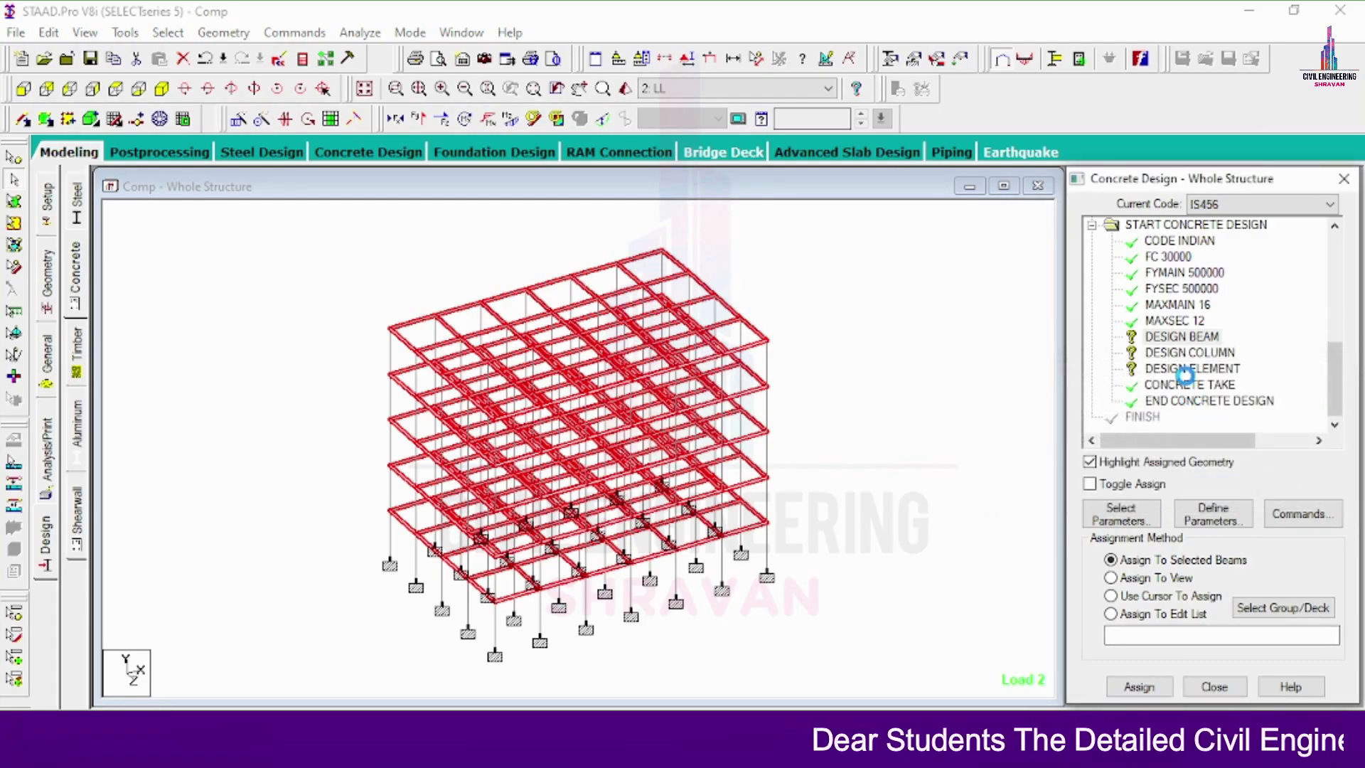
- Assign DESIGN COLUMN to all members parallel to Y
left_click(167, 34)
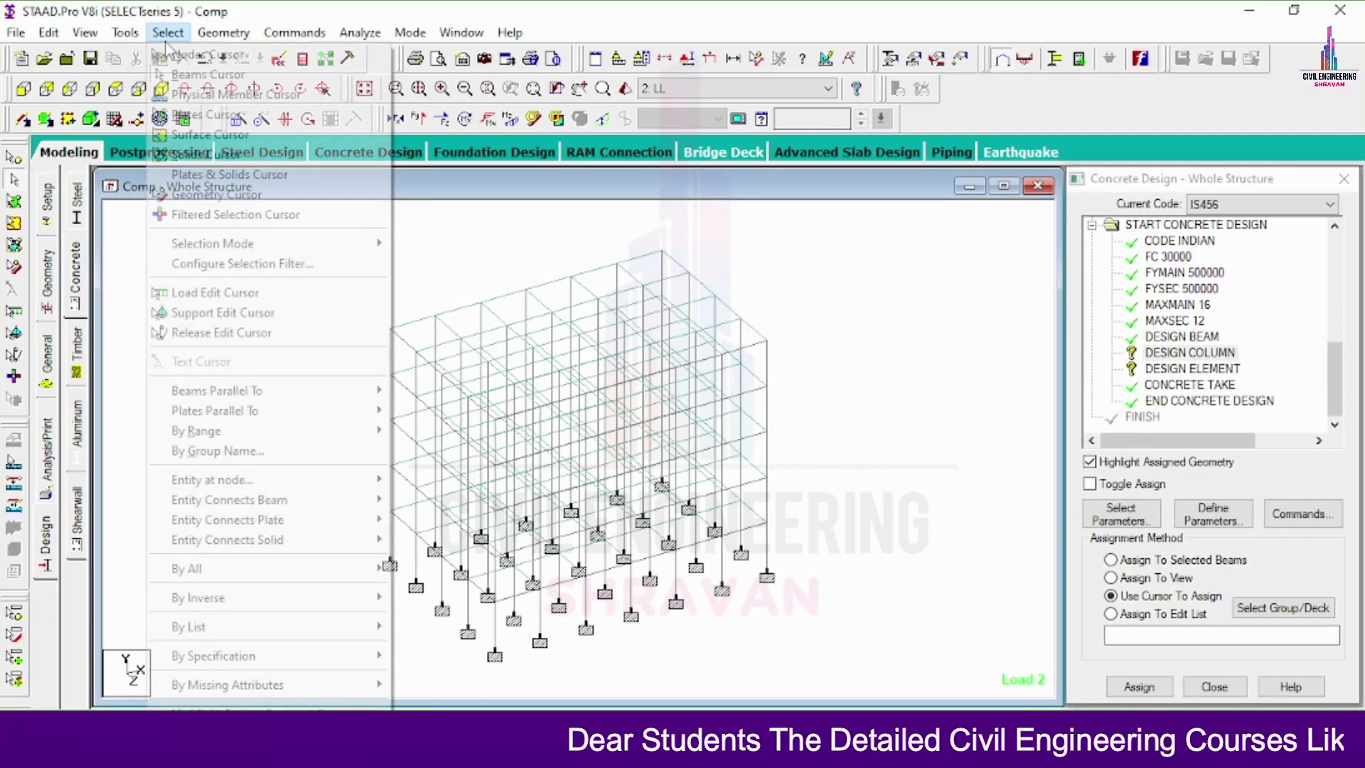
mouse_move(213, 390)
left_click(414, 411)
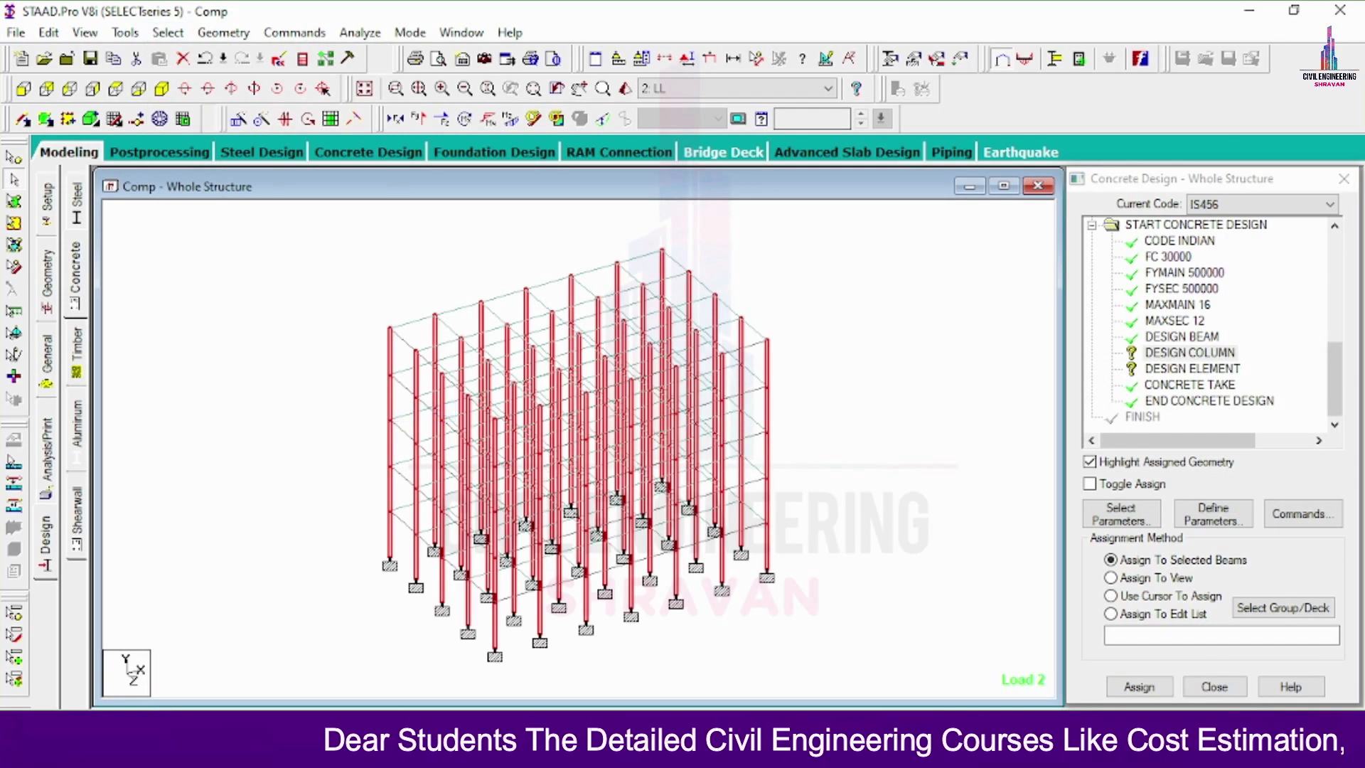
left_click(1138, 686)
left_click(1217, 489)
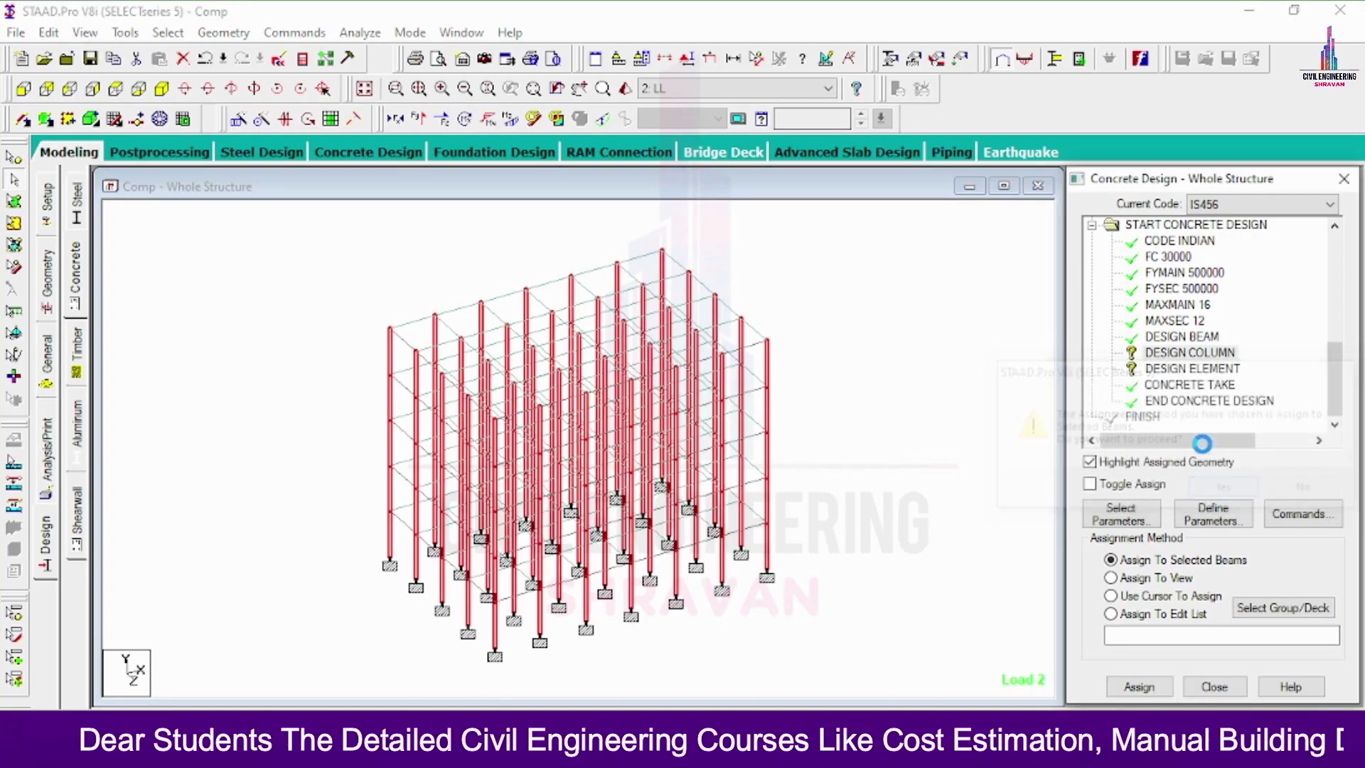
- Assign DESIGN ELEMENT to the whole structure and clear the highlight
left_click(1177, 370)
left_click(1130, 577)
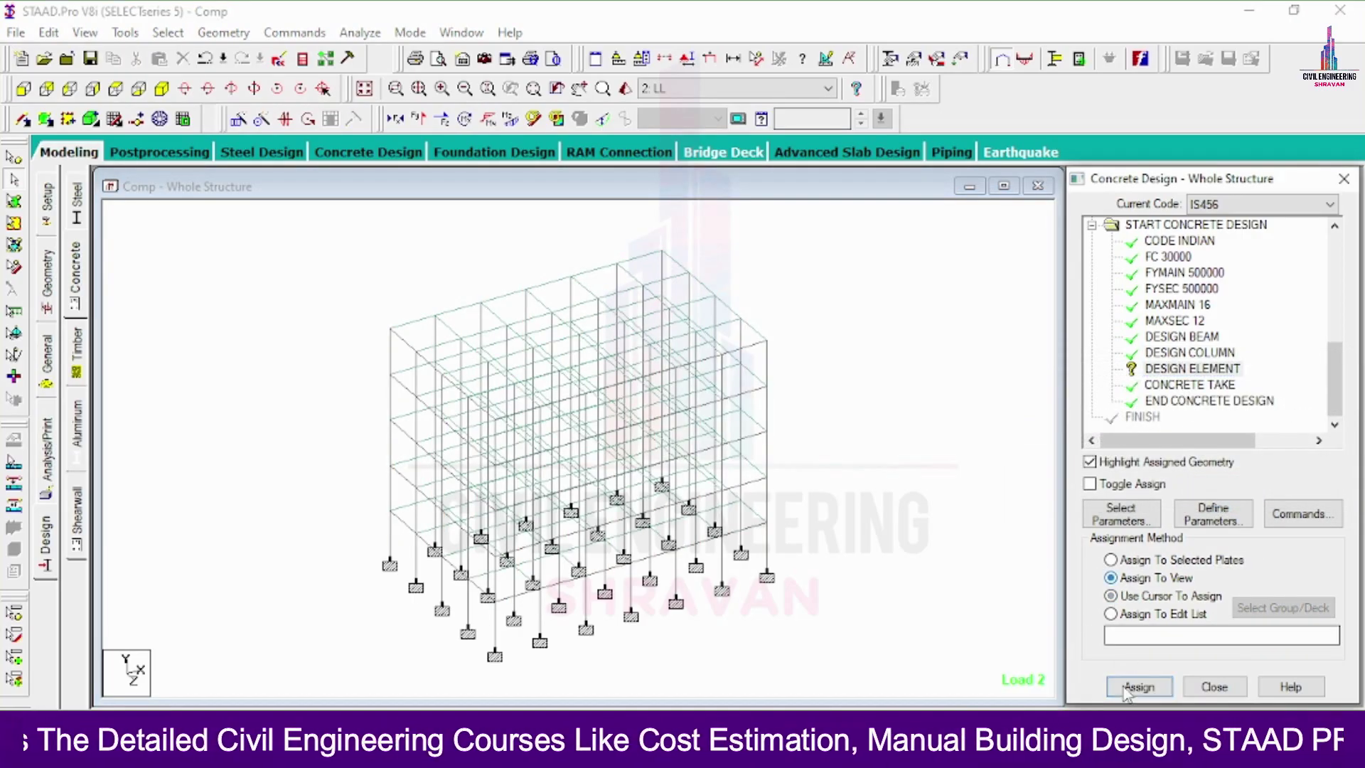
left_click(1138, 686)
left_click(1217, 487)
left_click(1043, 430)
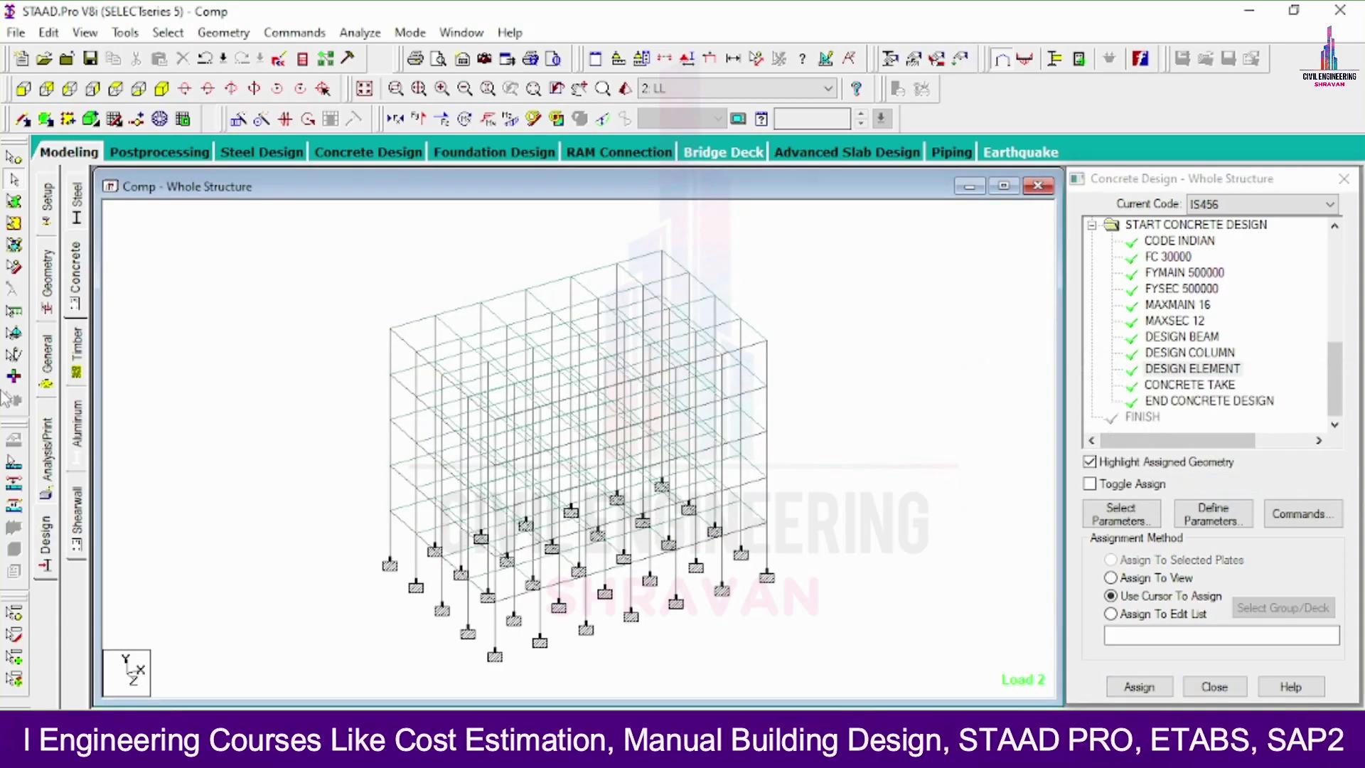
- Add another Perform Analysis command, save, rerun analysis and design, and enter post-processing
left_click(43, 455)
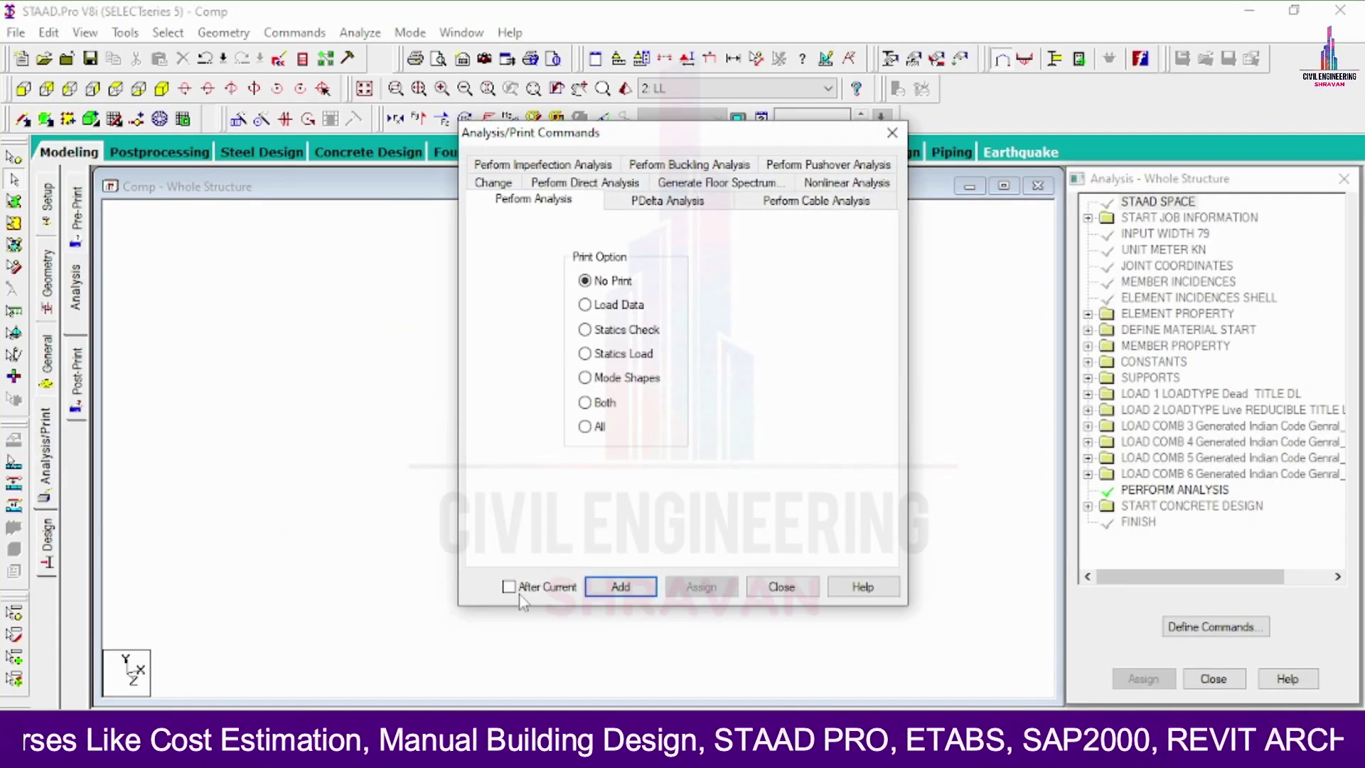
left_click(618, 595)
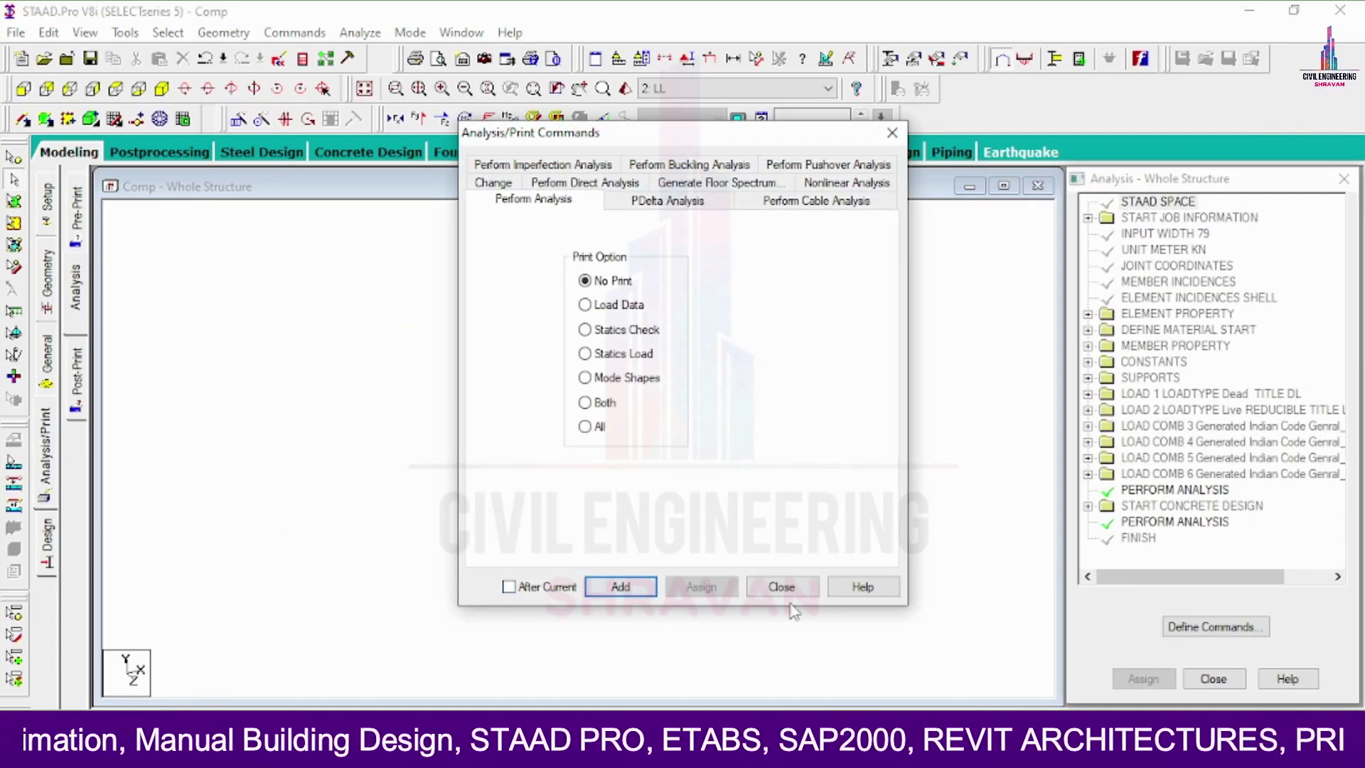
left_click(781, 587)
left_click(362, 33)
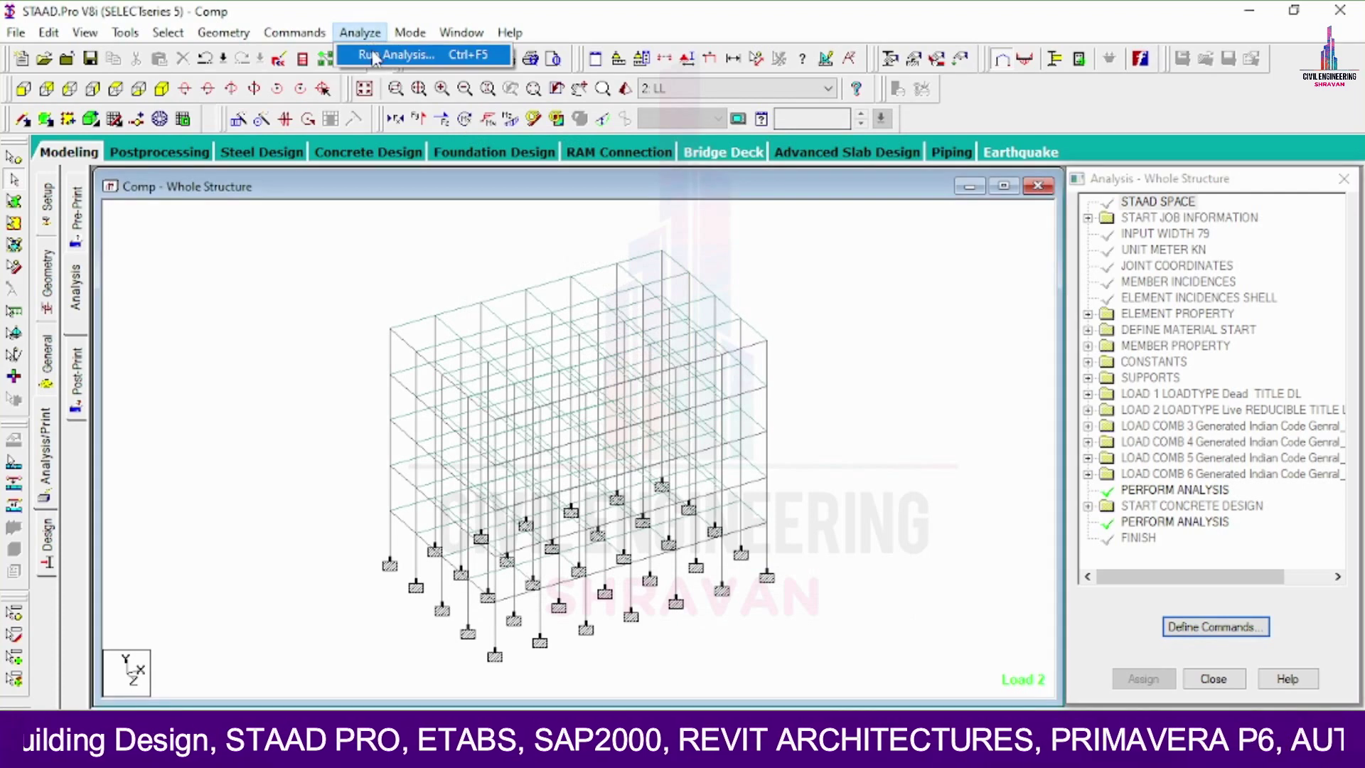
left_click(370, 53)
left_click(559, 421)
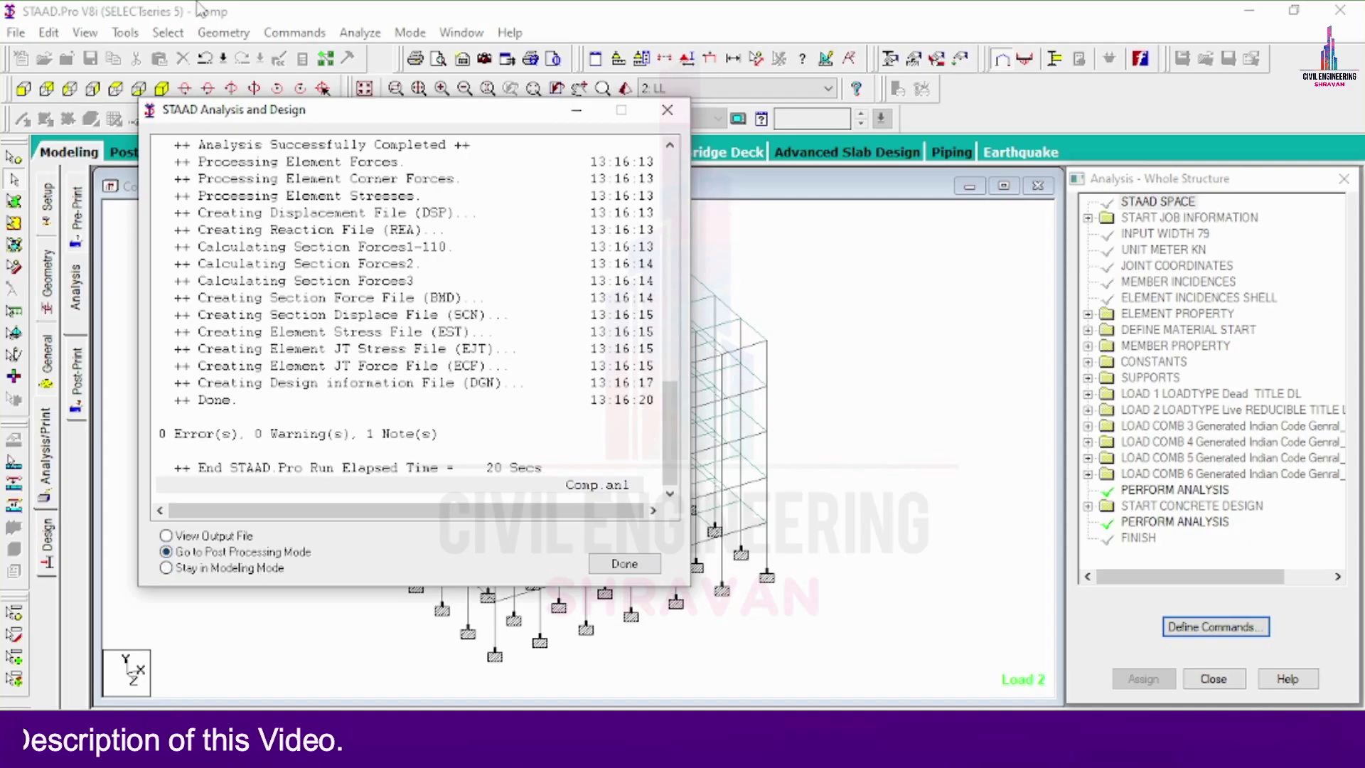
left_click(656, 569)
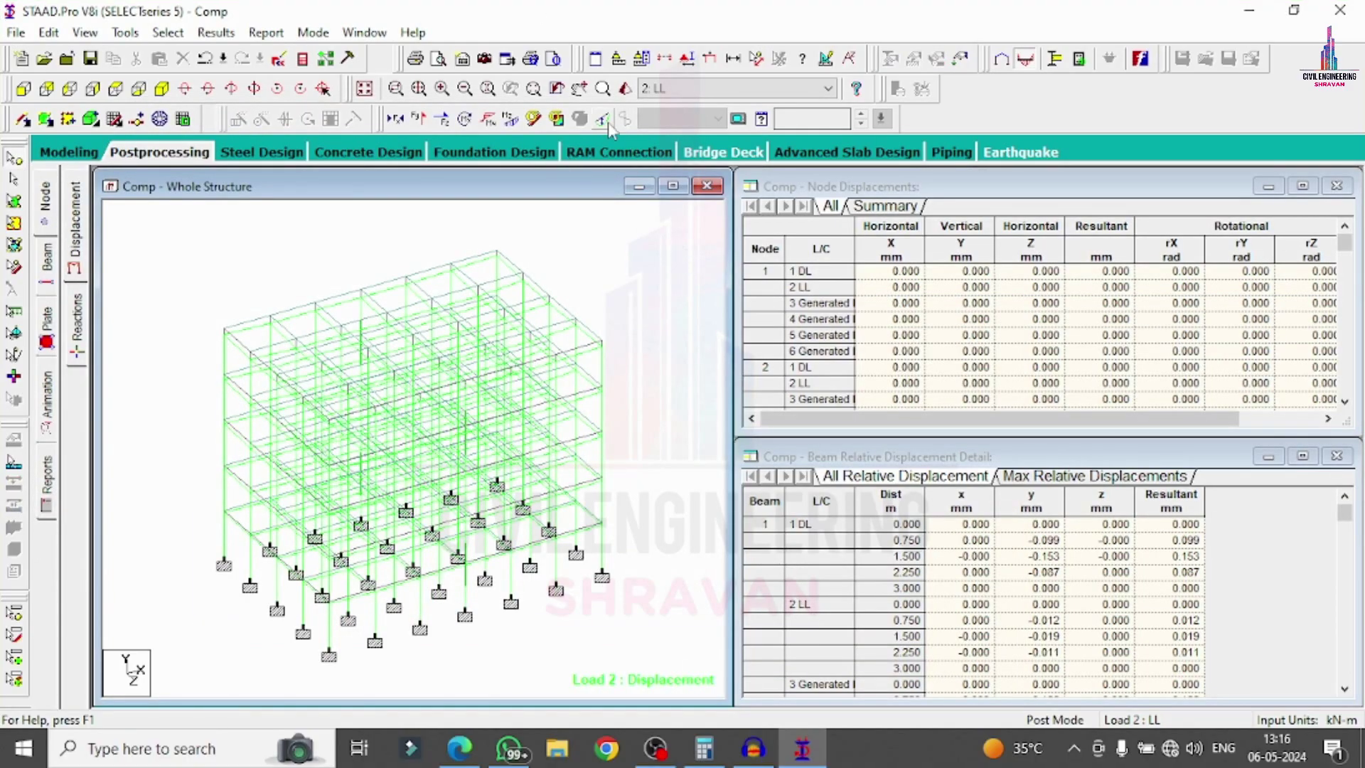
- Hide the deflected shape and check the concrete reinforcement design of beams 25 and 266
left_click(604, 120)
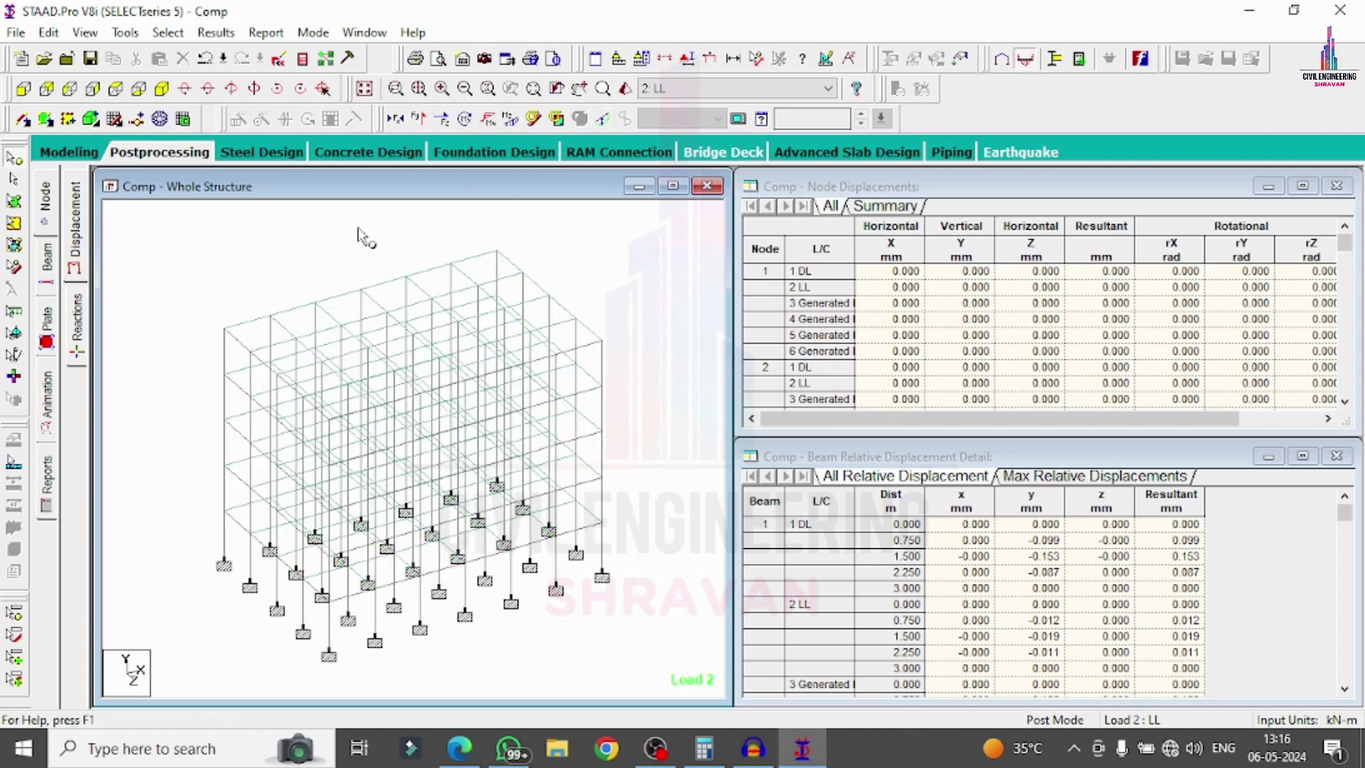
double_click(249, 321)
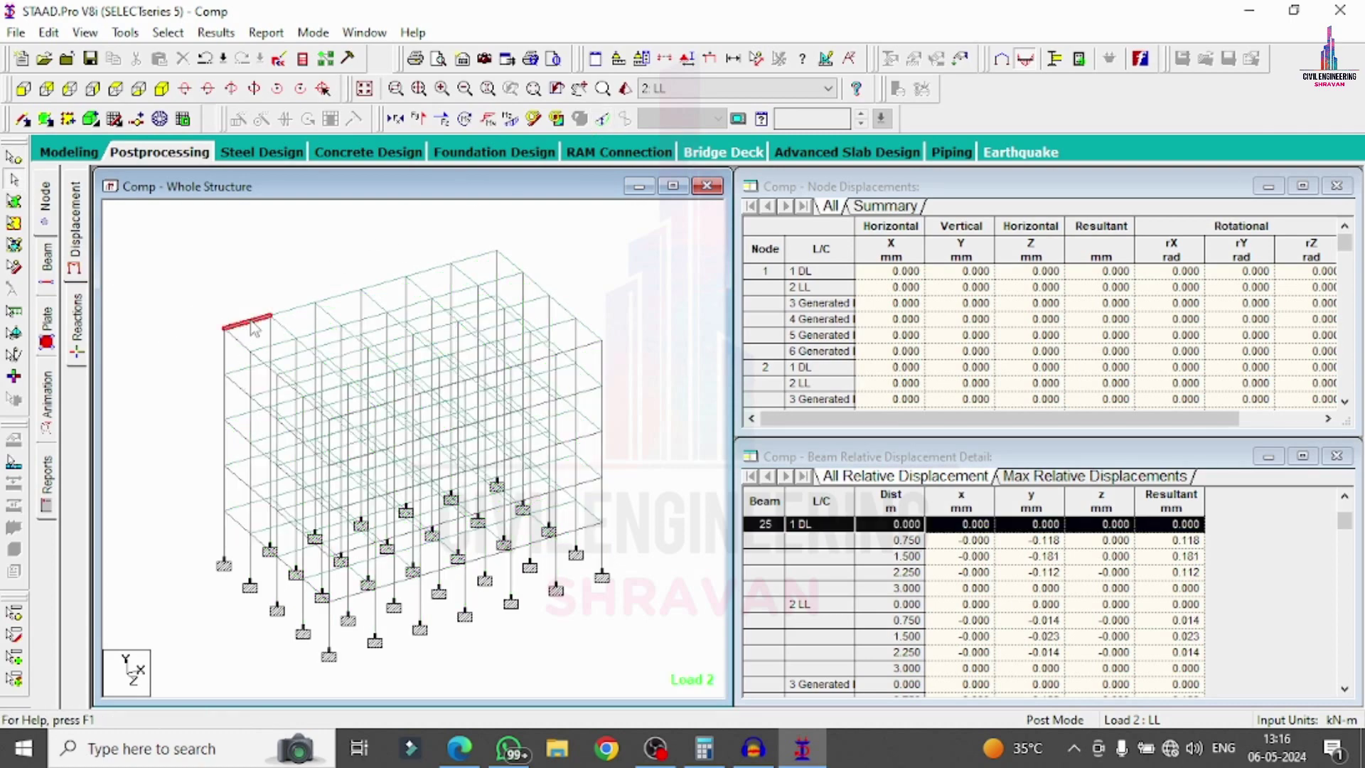
left_click(780, 173)
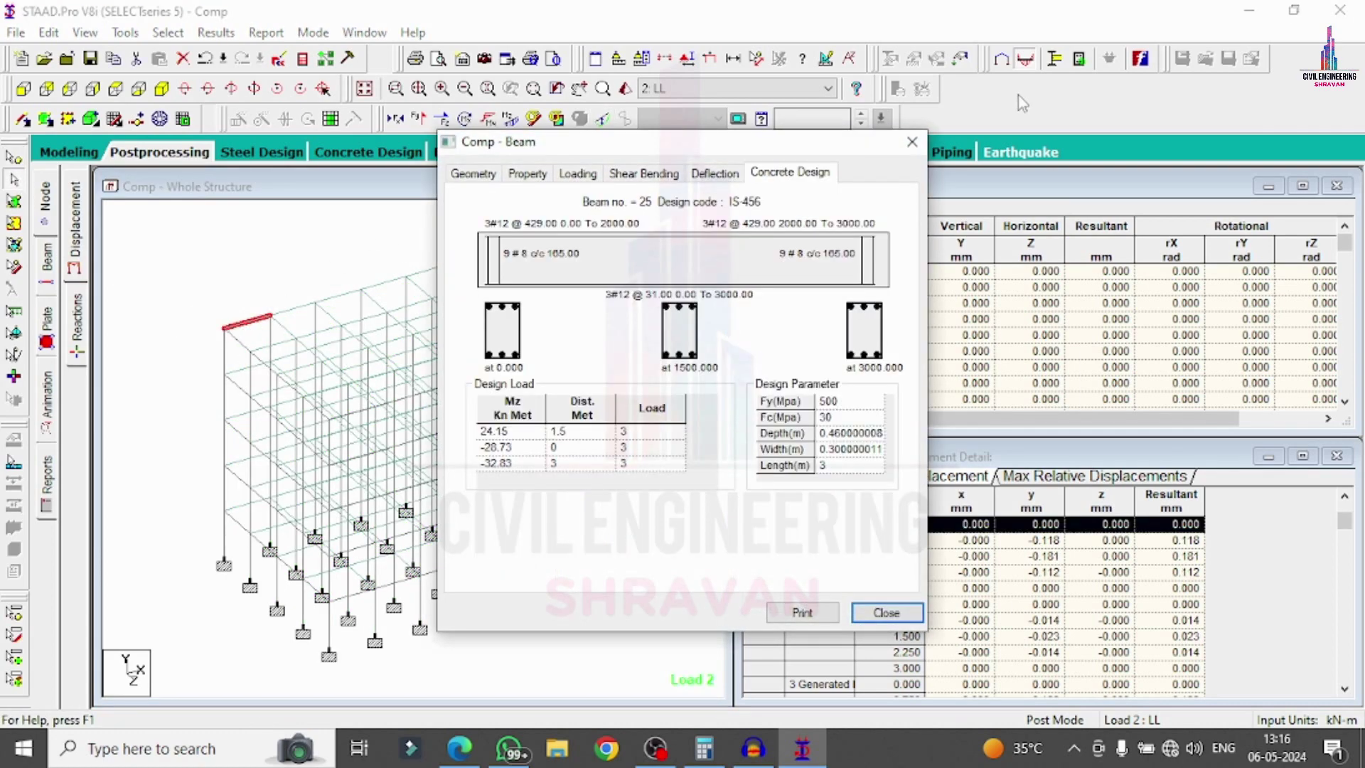
left_click(913, 141)
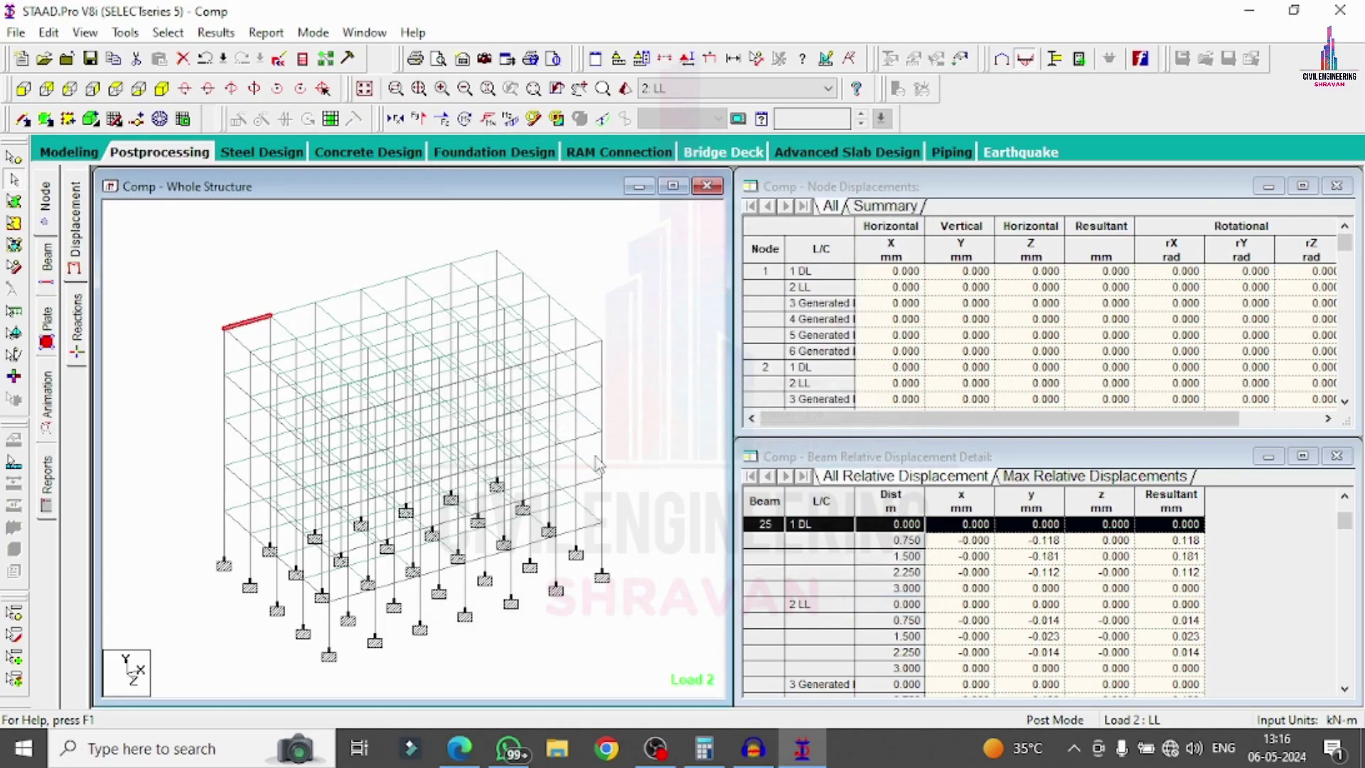
double_click(590, 530)
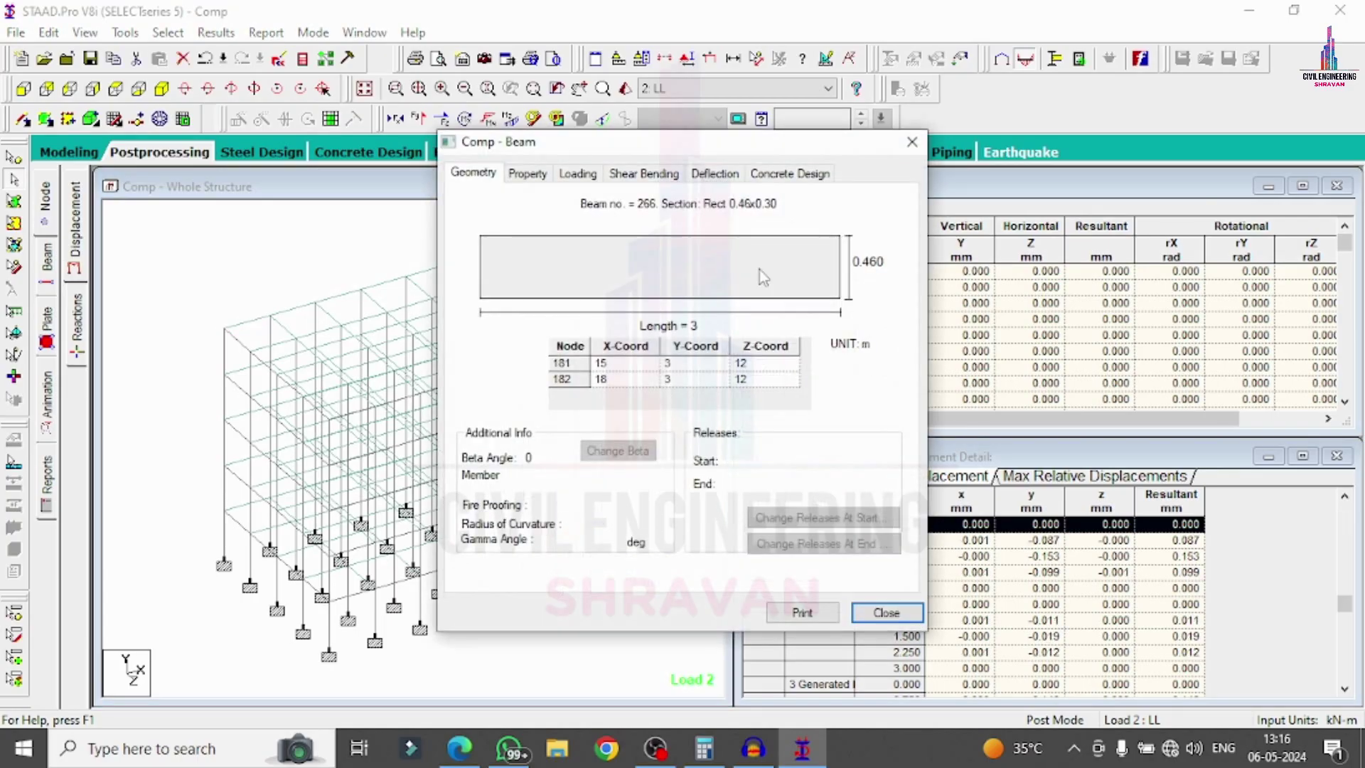
left_click(803, 177)
left_click(911, 142)
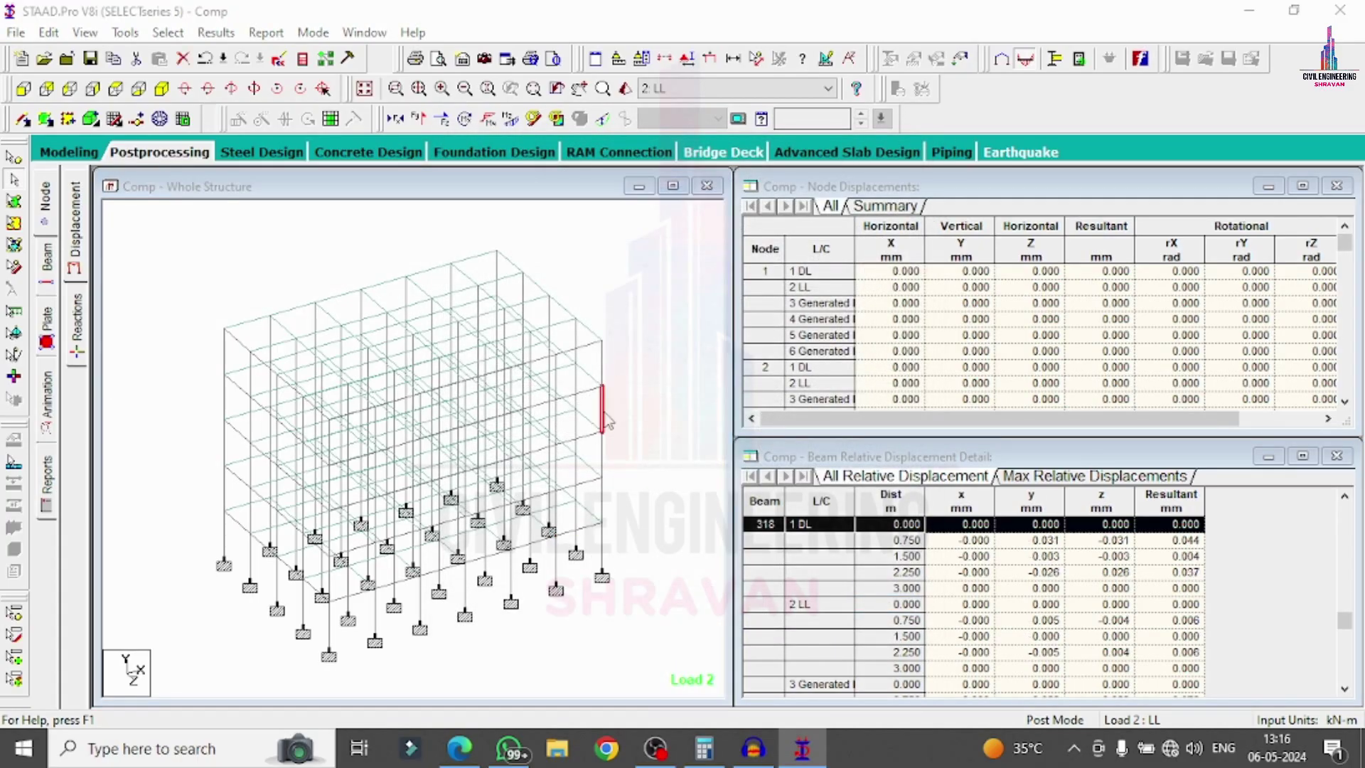
- Review the concrete design results of column 318 and left-edge columns 59, 52, 45 and 31
double_click(600, 396)
left_click(813, 173)
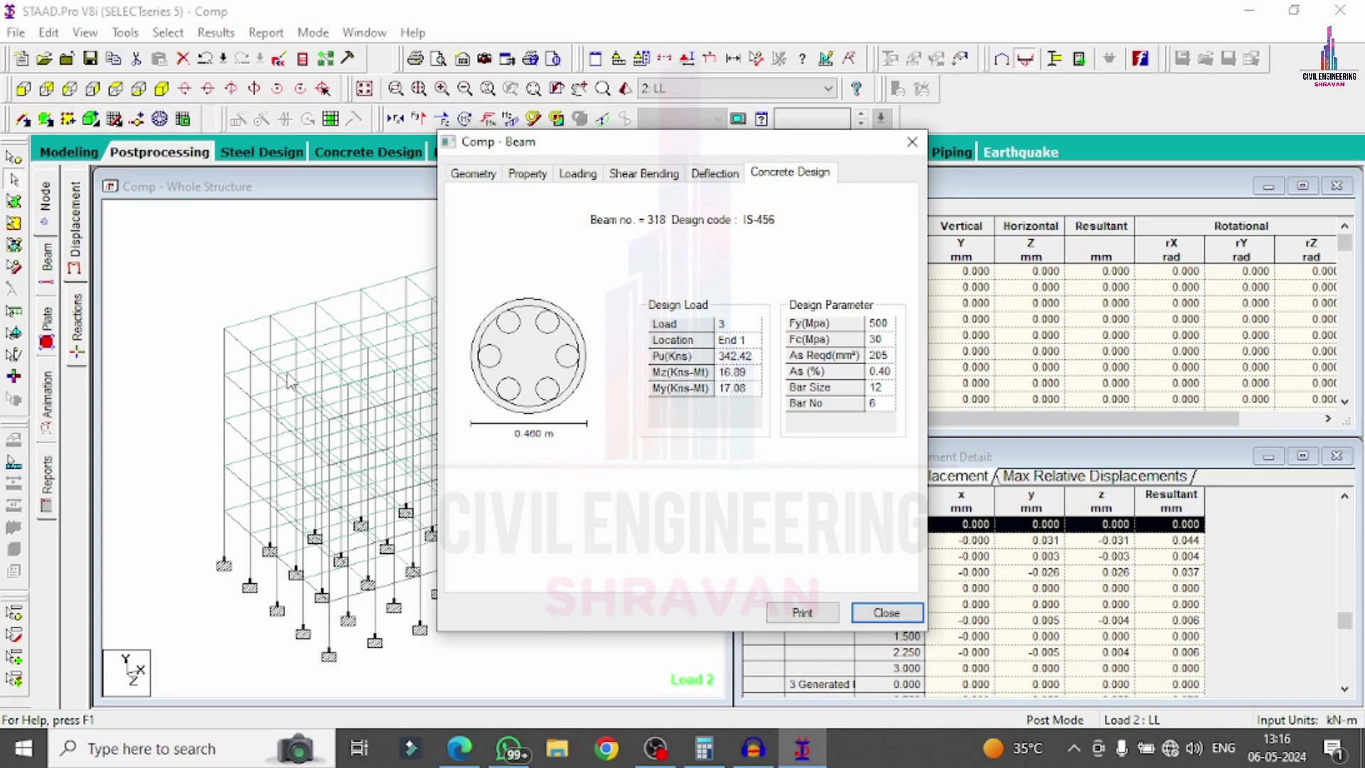
double_click(226, 350)
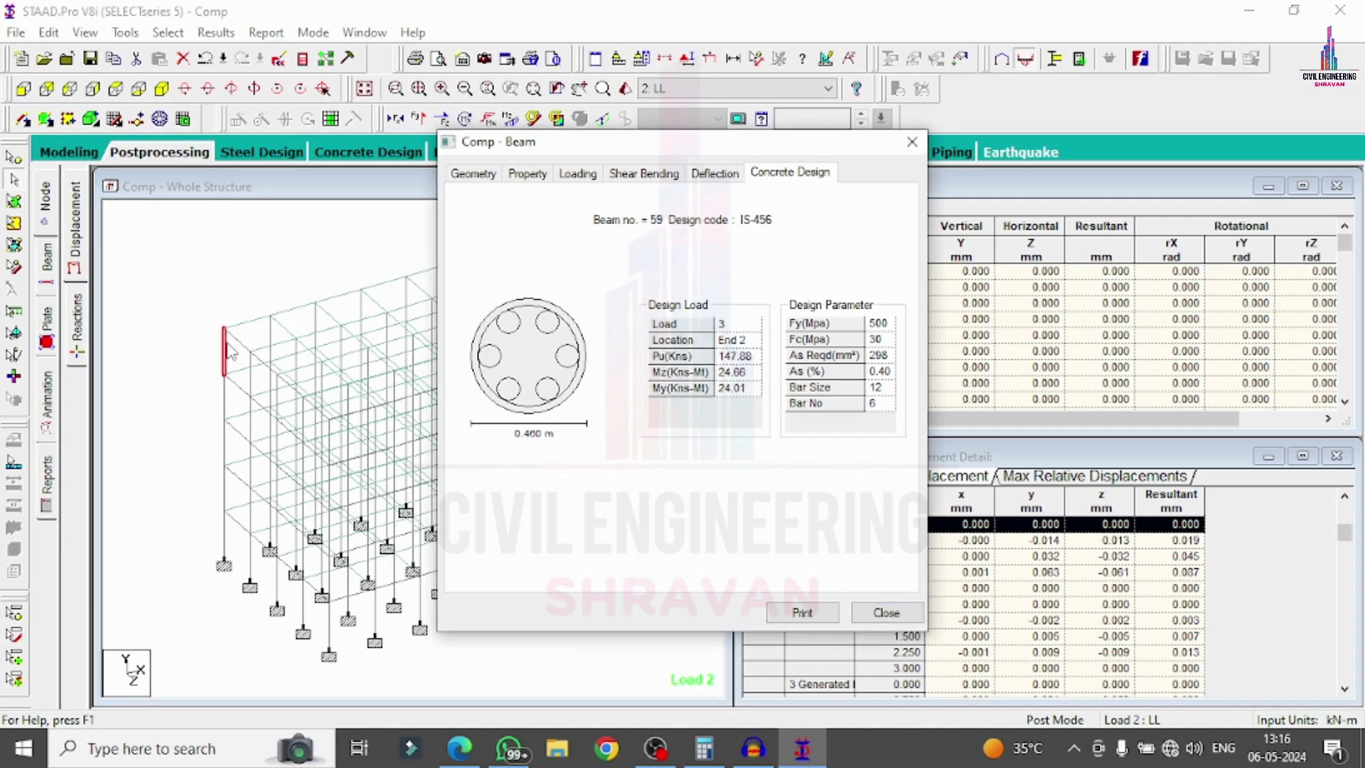
double_click(225, 398)
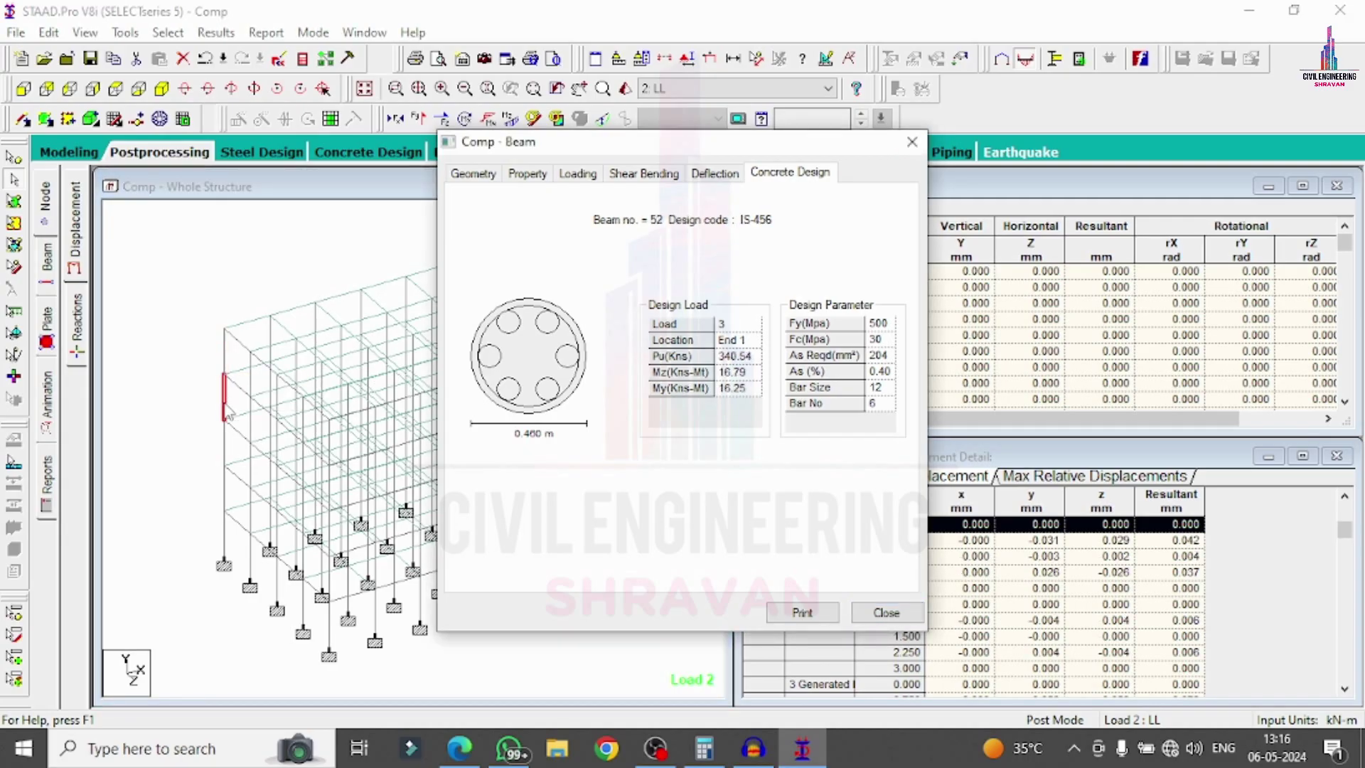
double_click(224, 448)
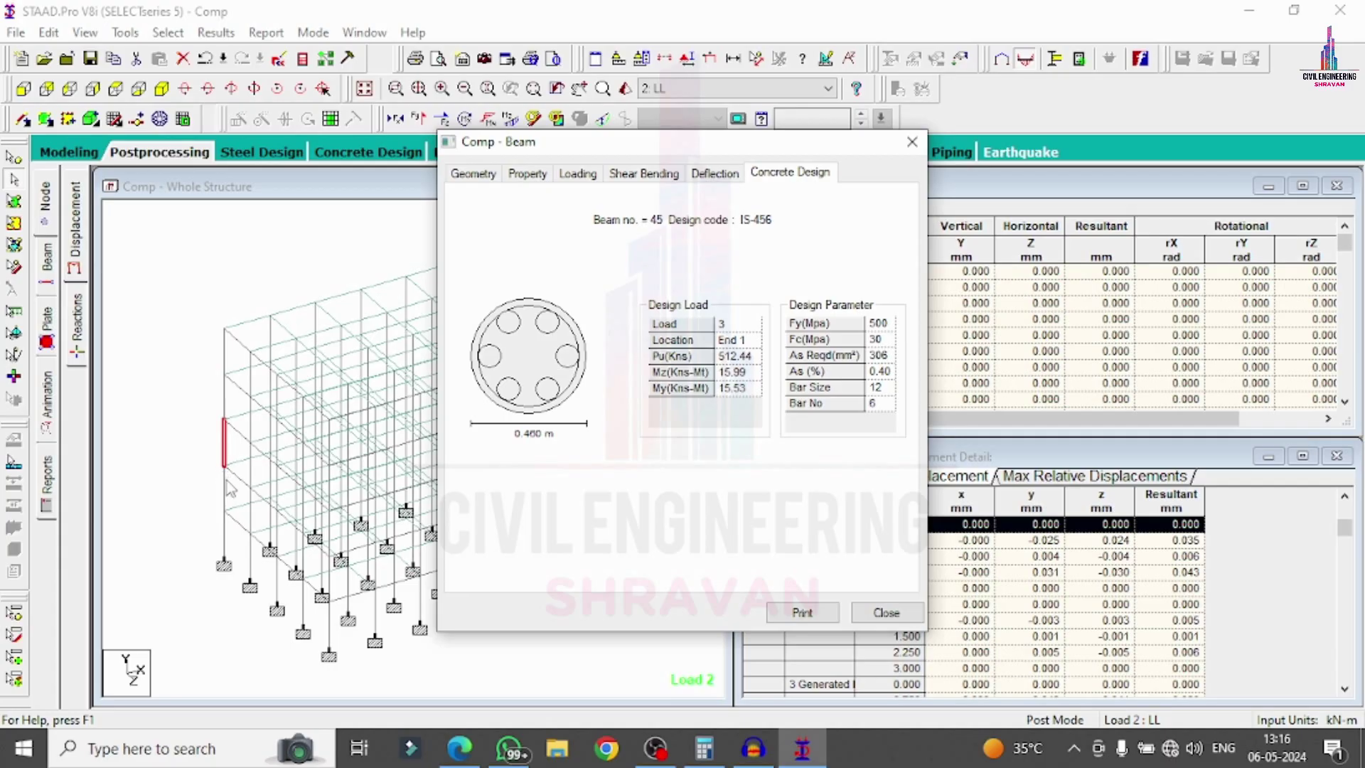
double_click(226, 541)
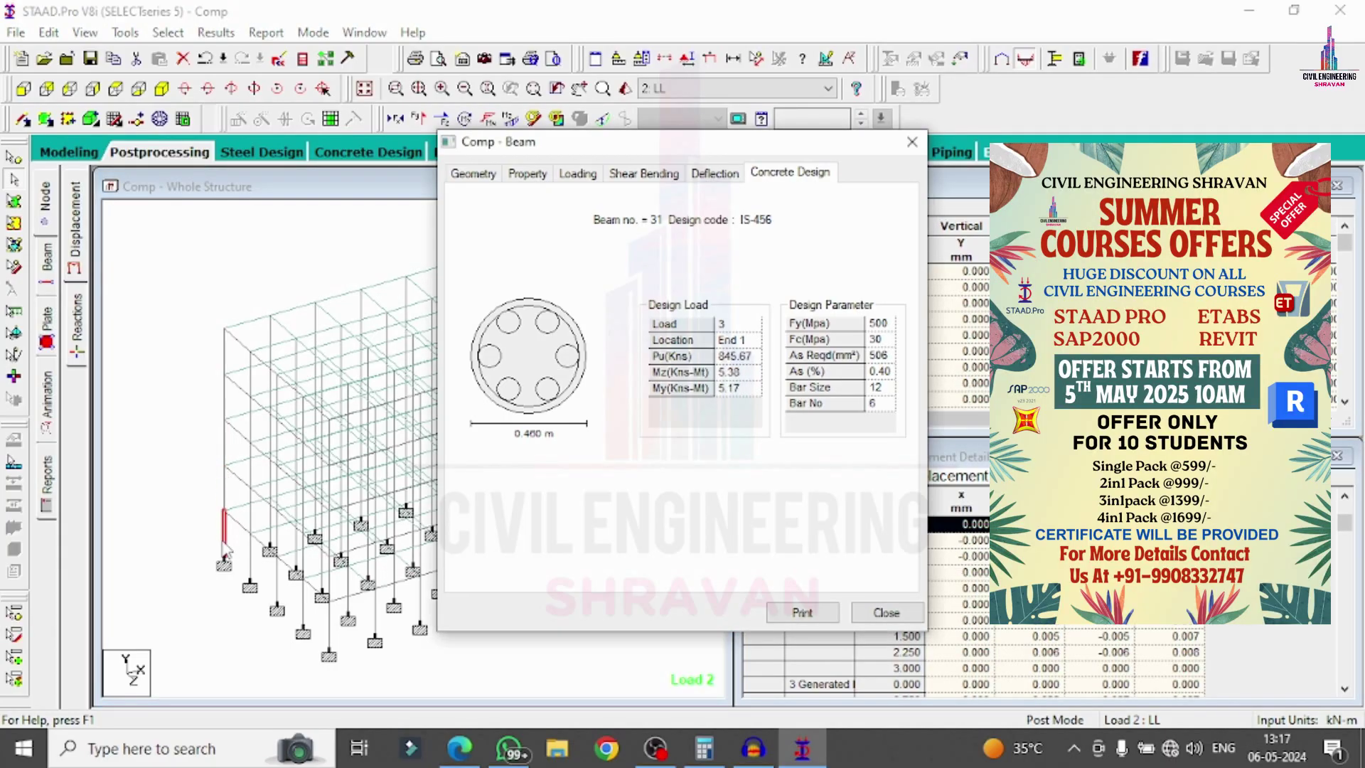
key("Escape")
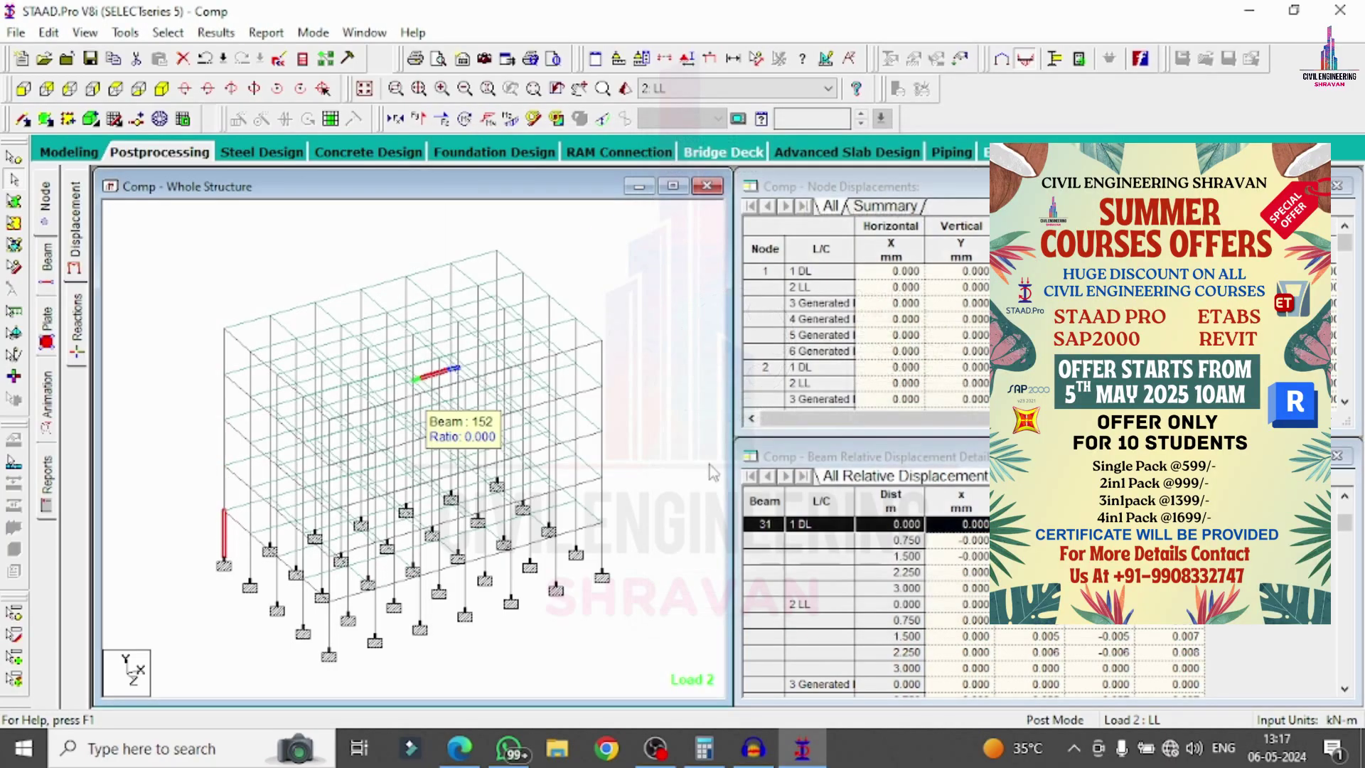
- Check the concrete design of column 296 and member 128, which uses eight 12 mm bars
double_click(558, 569)
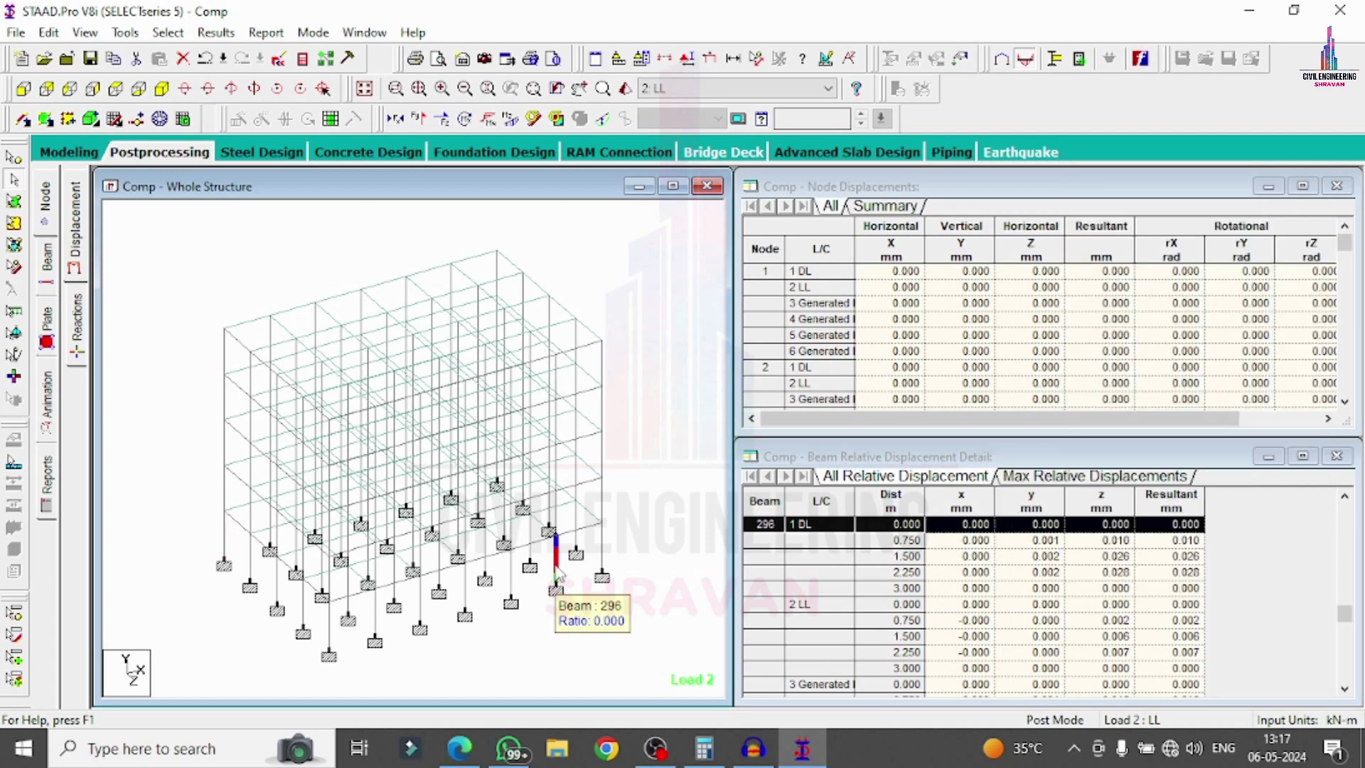
left_click(782, 172)
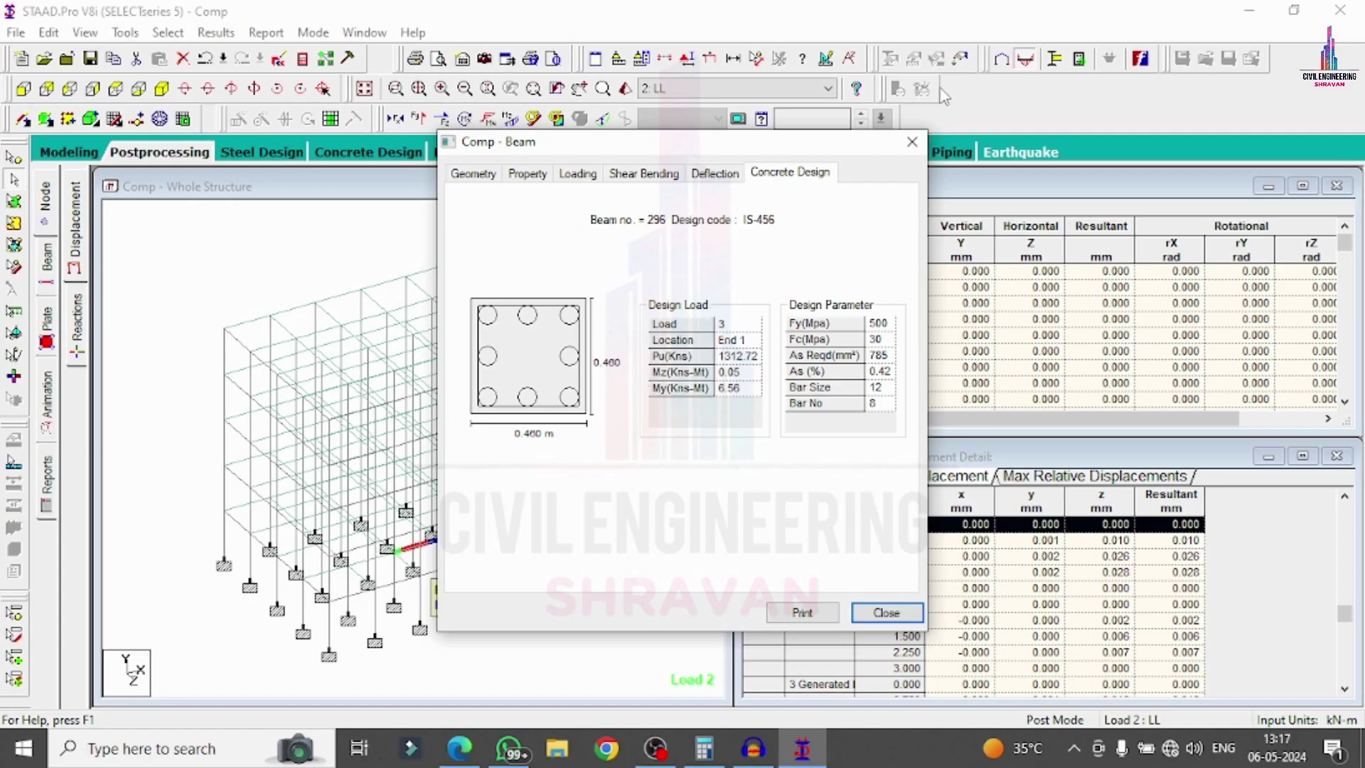
left_click(911, 142)
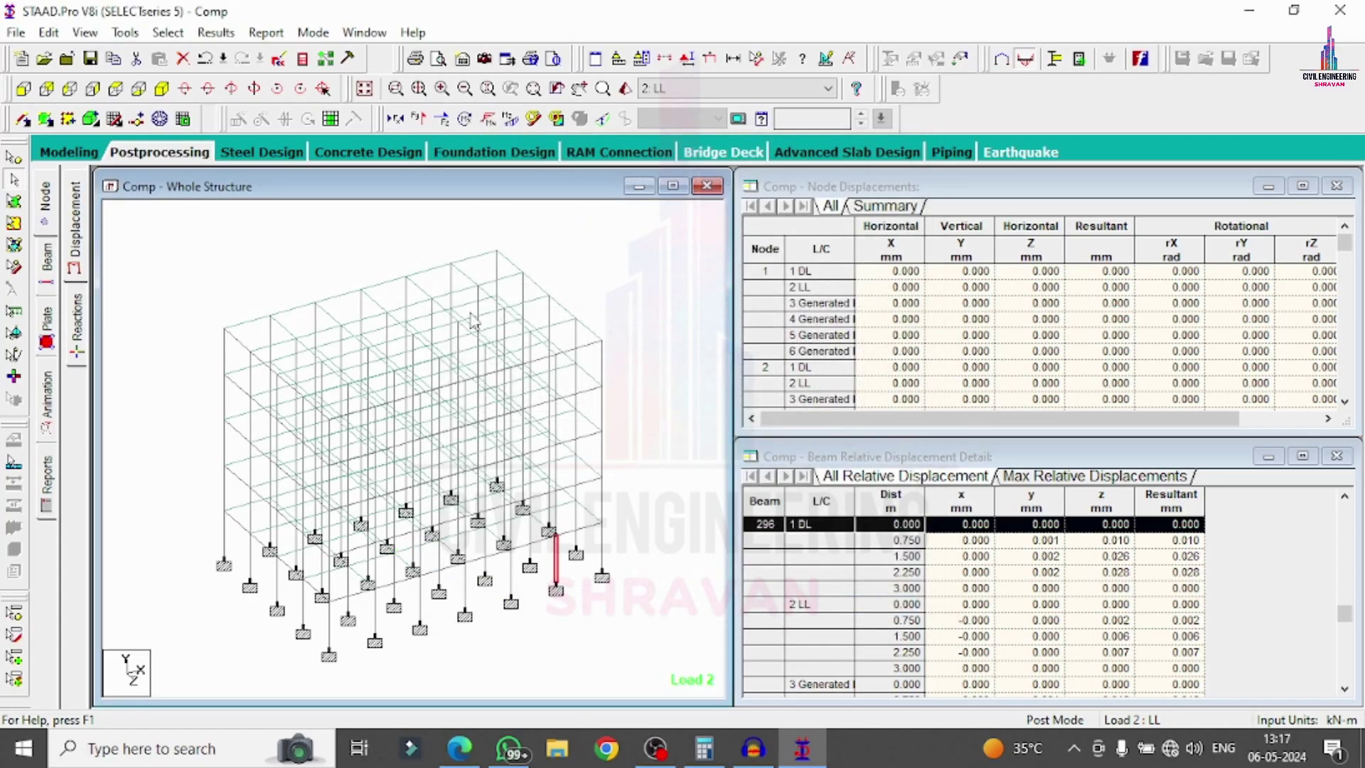
left_click(432, 329)
left_click(433, 333)
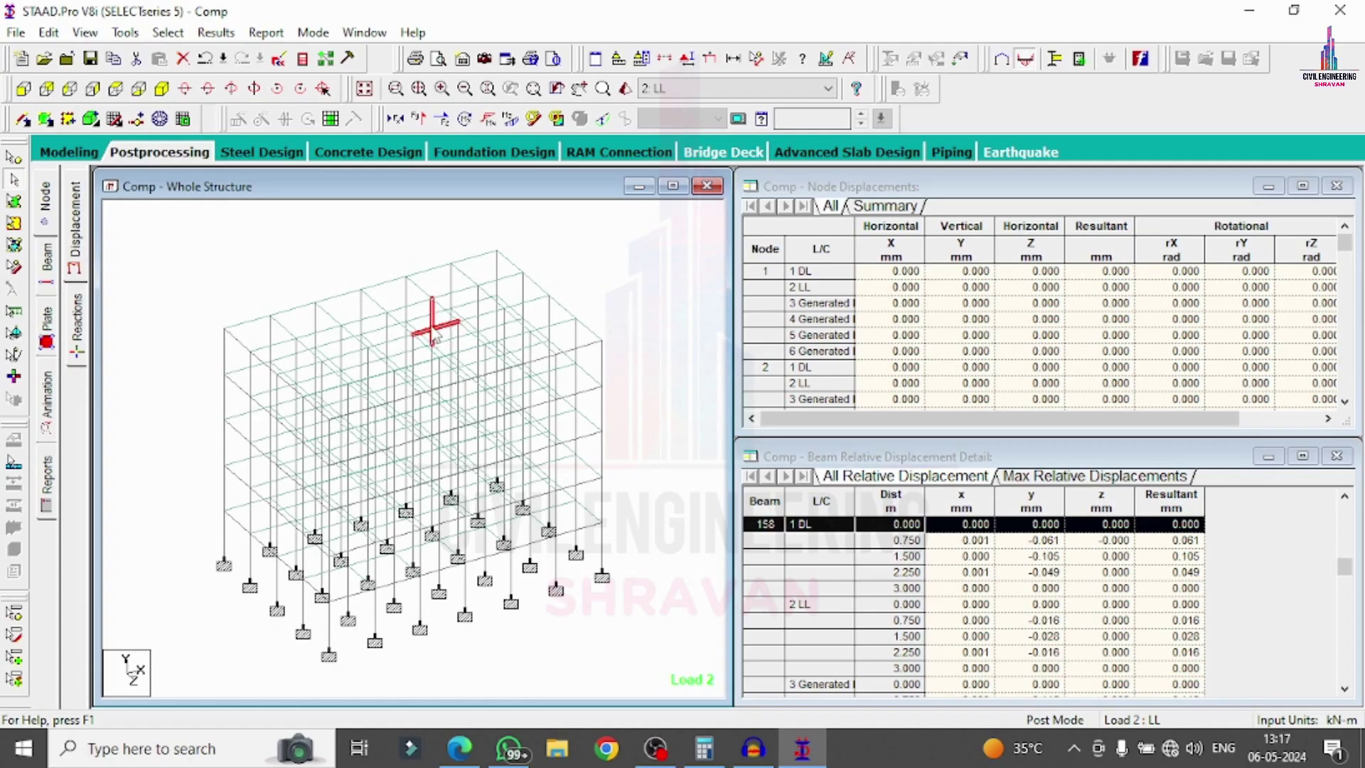
left_click(435, 325)
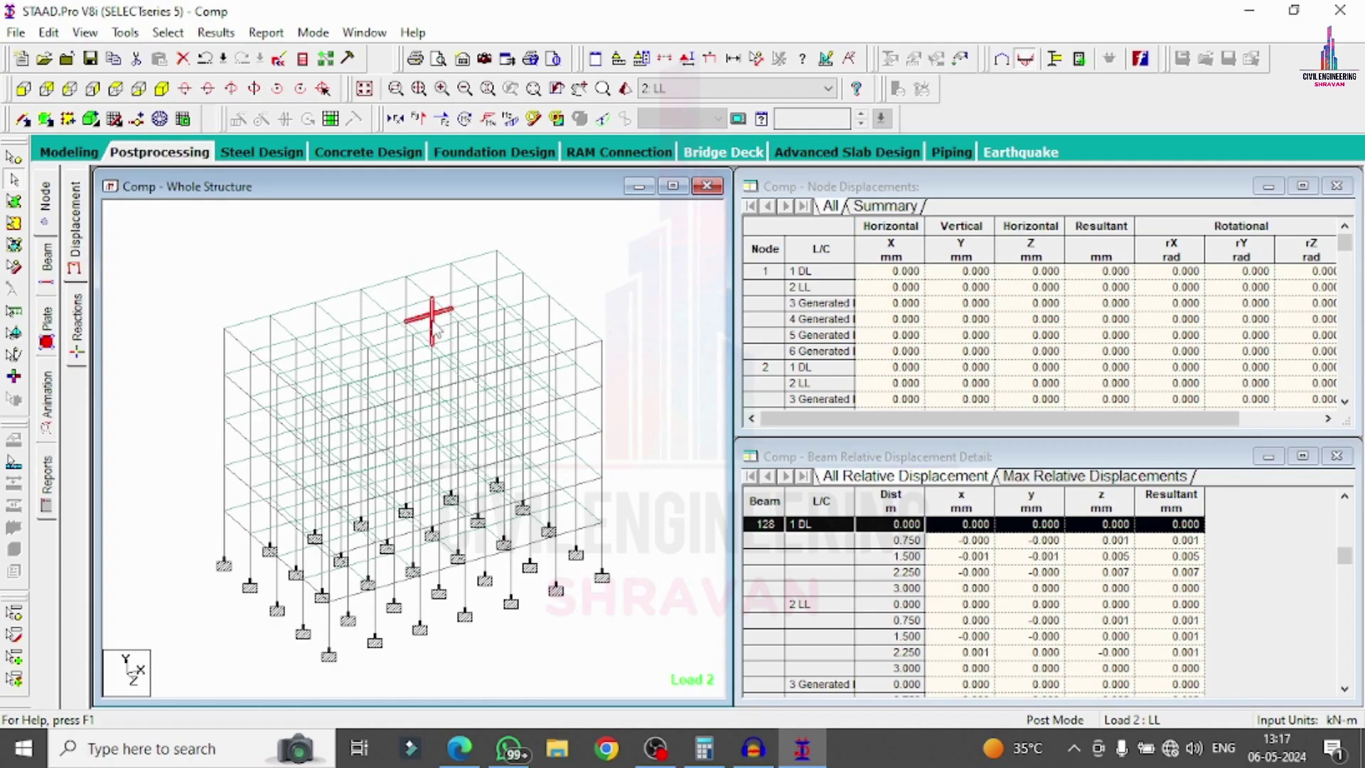
double_click(434, 325)
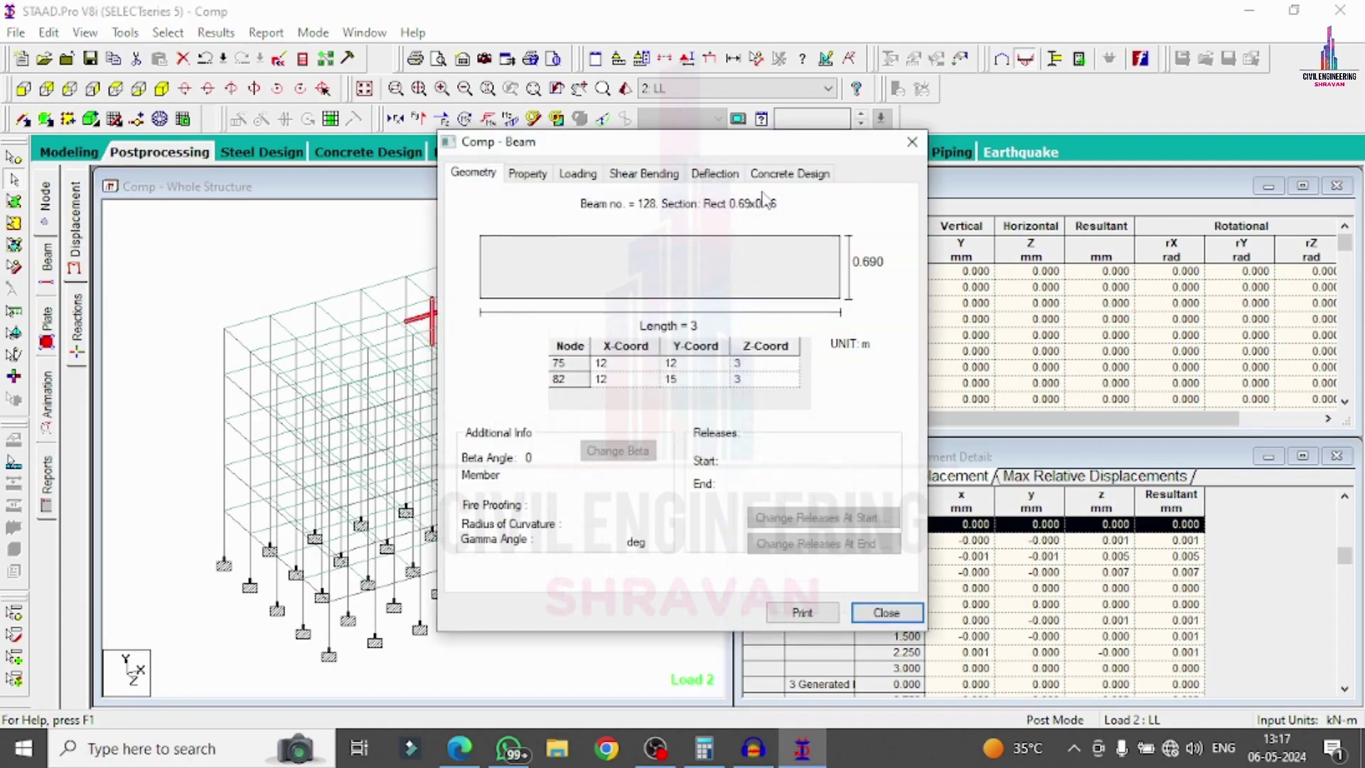
left_click(782, 175)
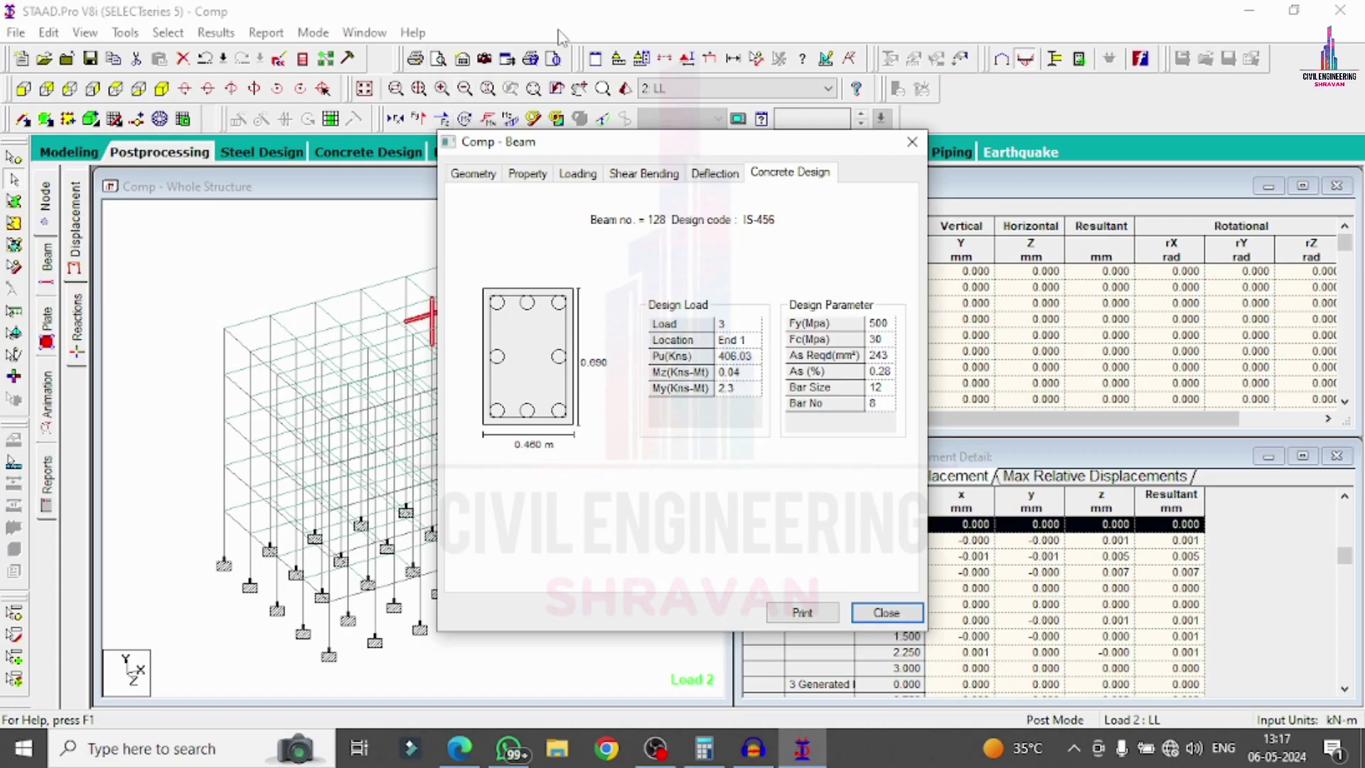
left_click(912, 141)
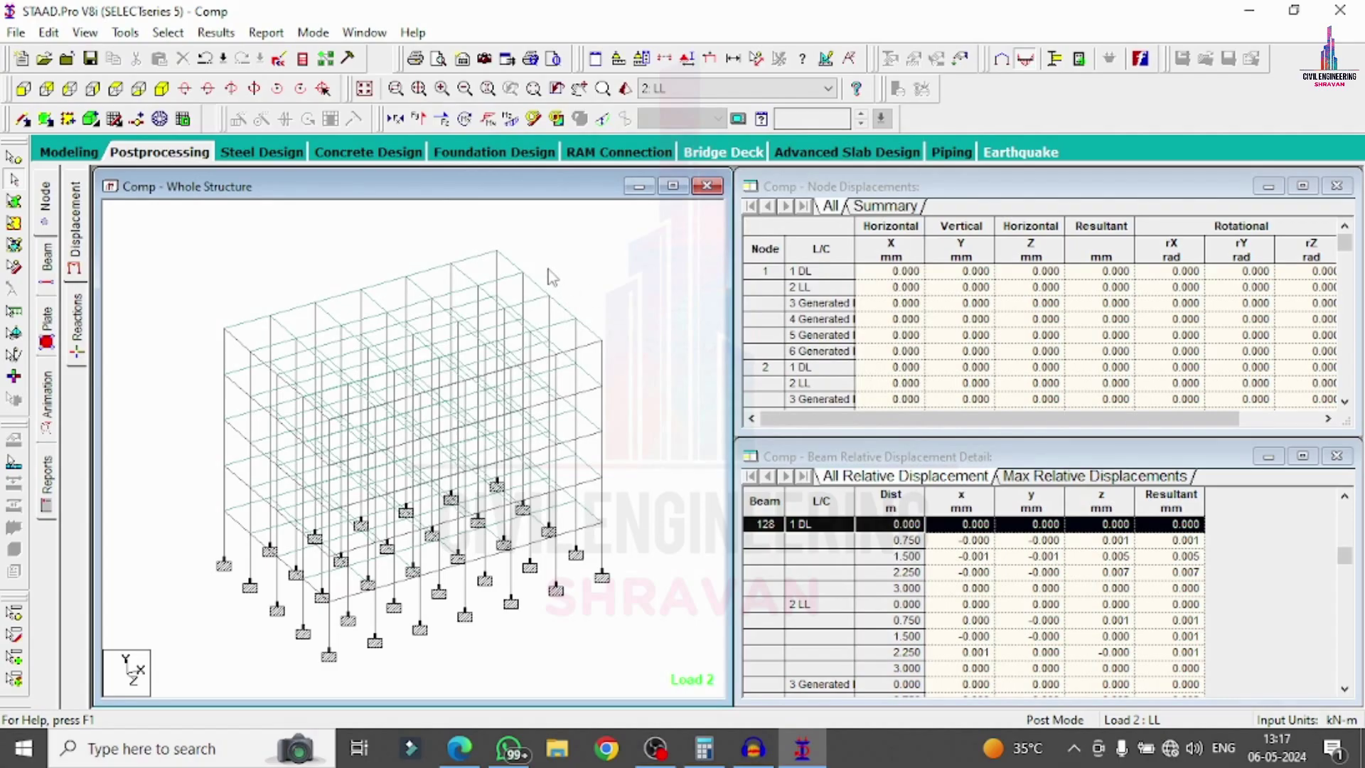